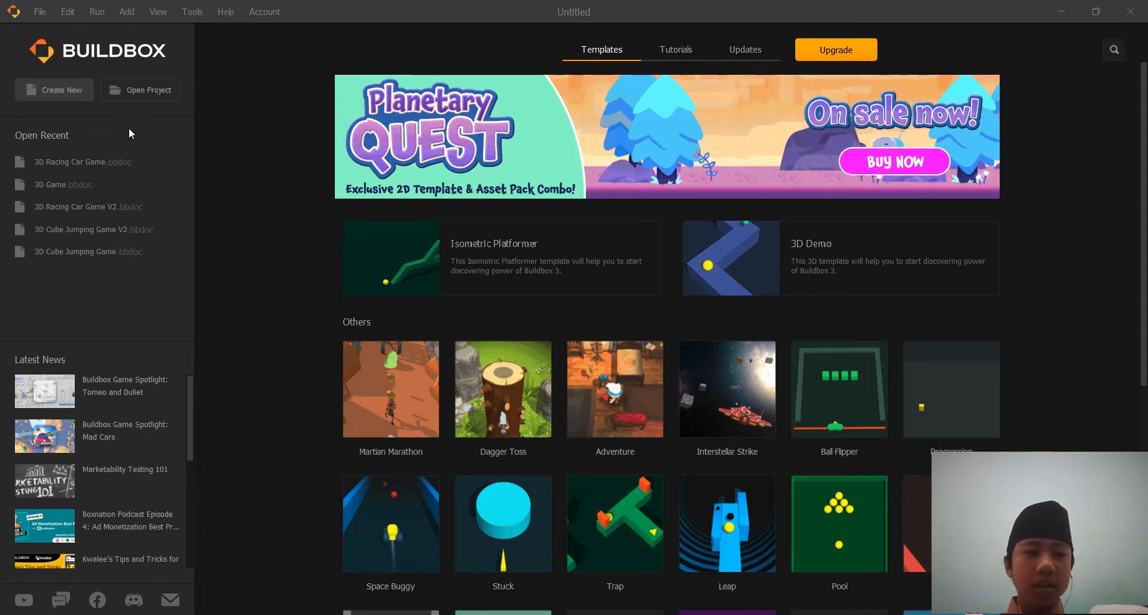
Create a new empty 3D game and bring its Start and 3D World nodes closer together.
left_click(65, 89)
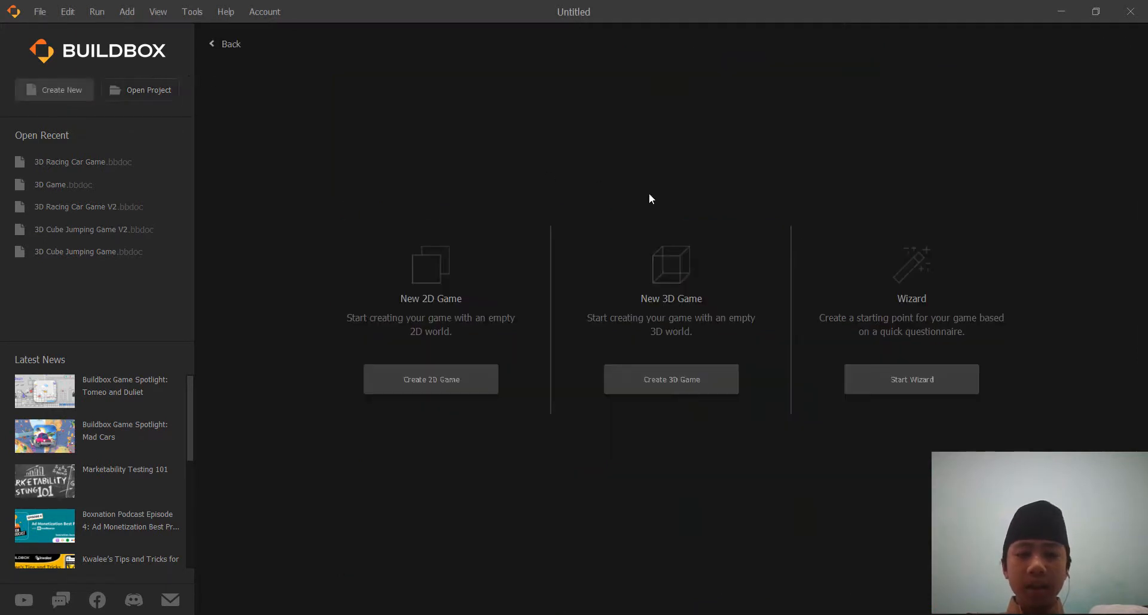
left_click(672, 377)
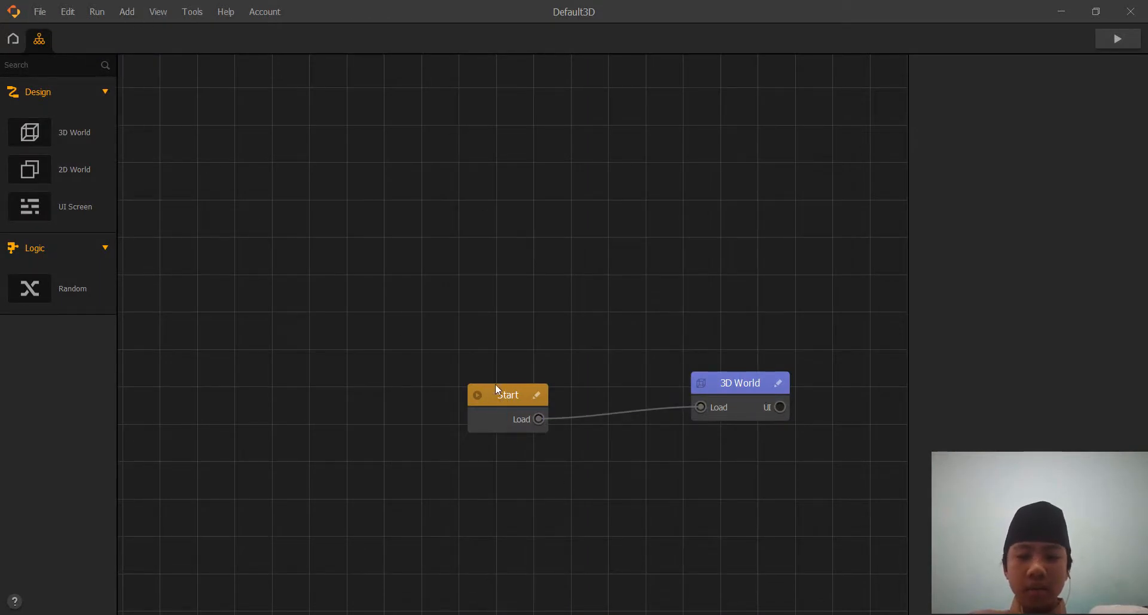
left_click_drag(496, 387, 483, 355)
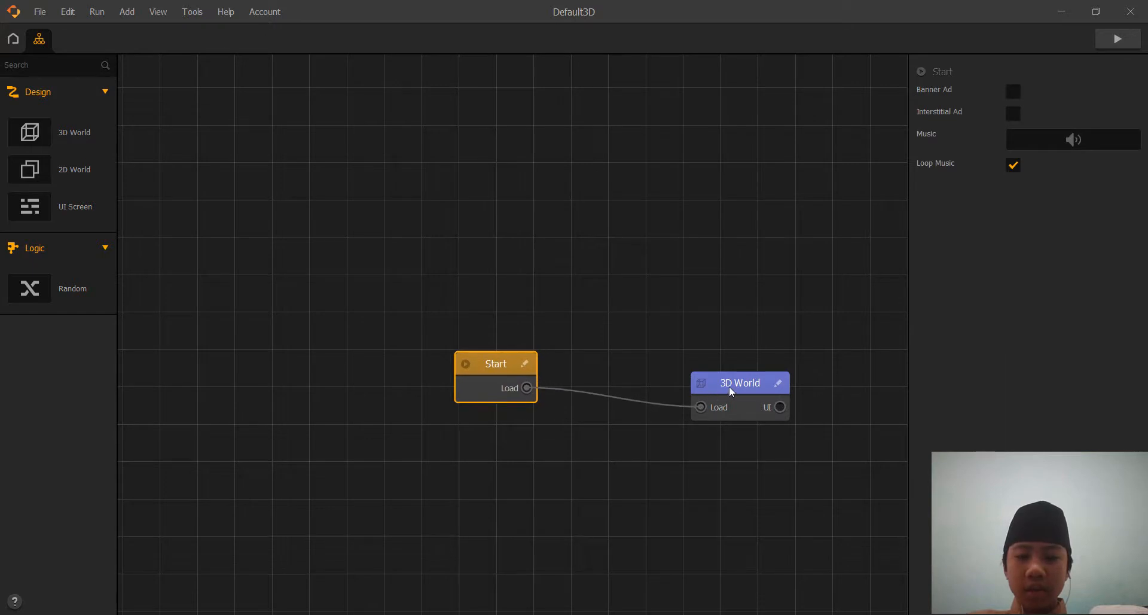
left_click_drag(730, 387, 684, 364)
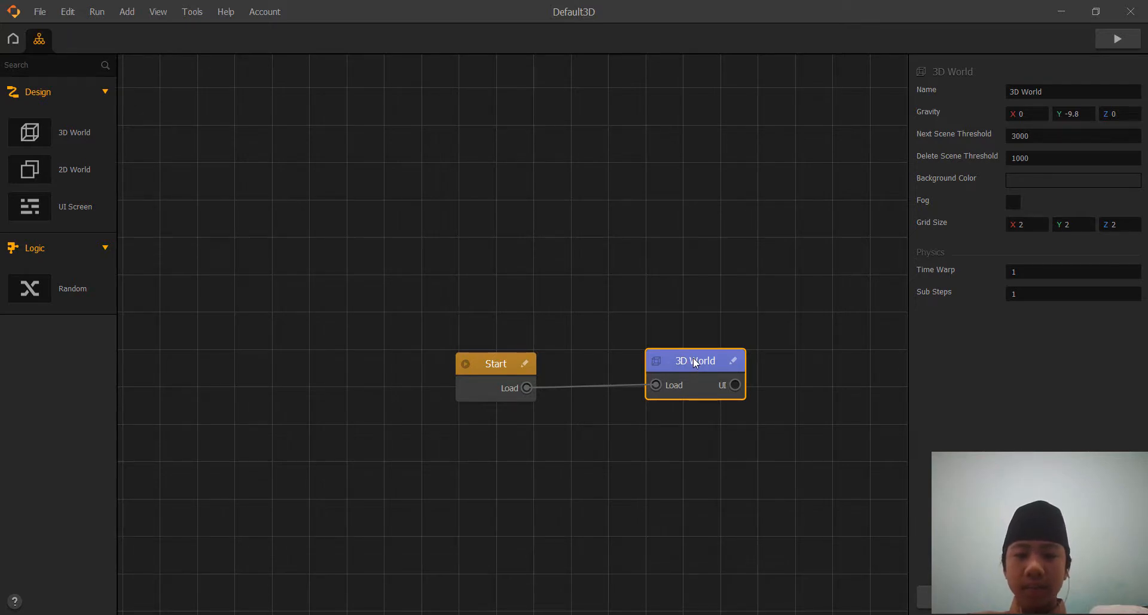
Open the 3D World for editing and bring its cube into close view.
double_click(695, 363)
left_click_drag(670, 310, 697, 404)
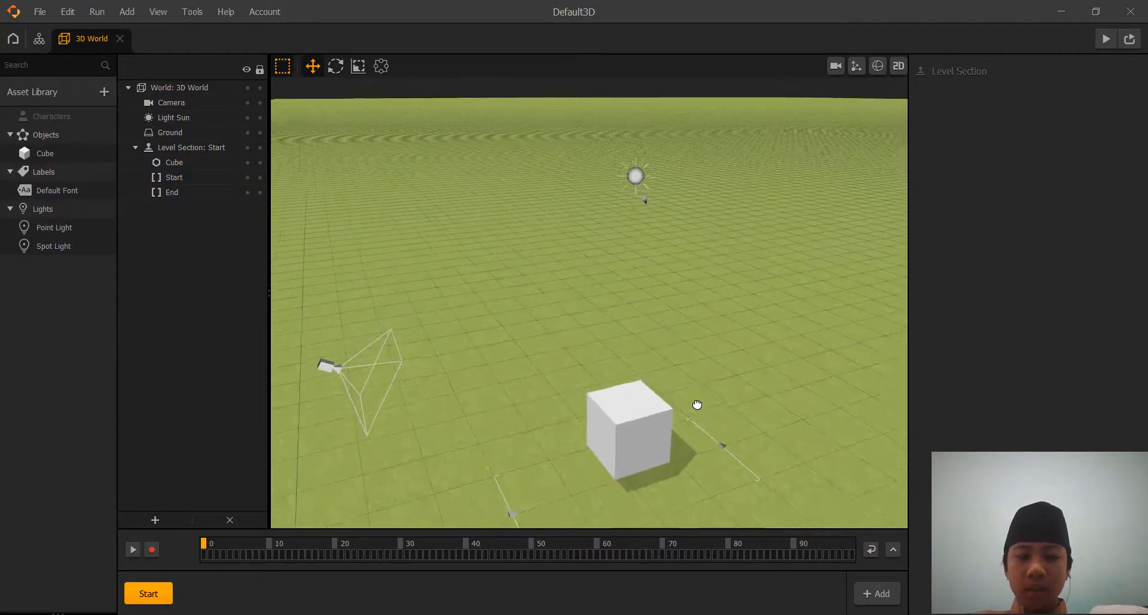
right_click_drag(697, 404, 504, 268)
right_click_drag(592, 287, 676, 262)
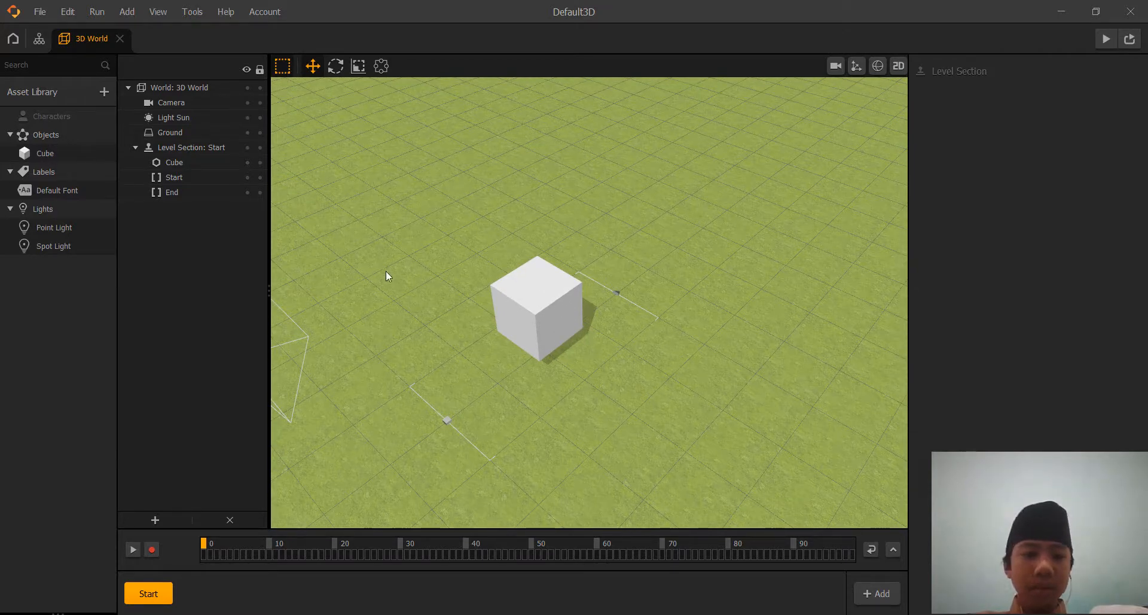
Try the No Texture type on the world's ground, and change the ground type to No Ground.
left_click(167, 133)
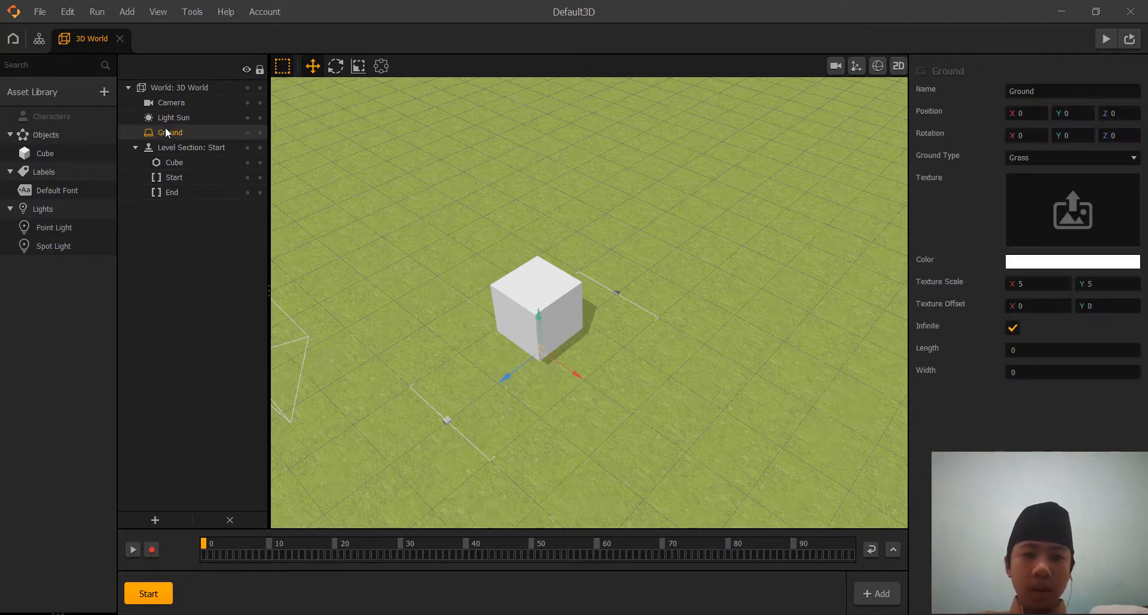
left_click(1067, 161)
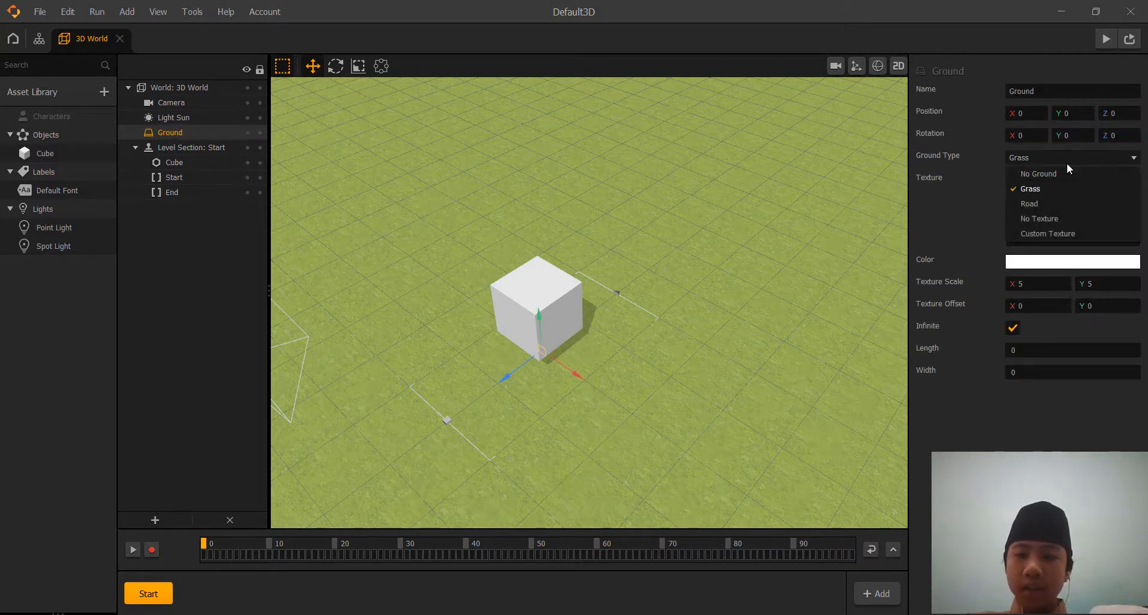
left_click(1049, 217)
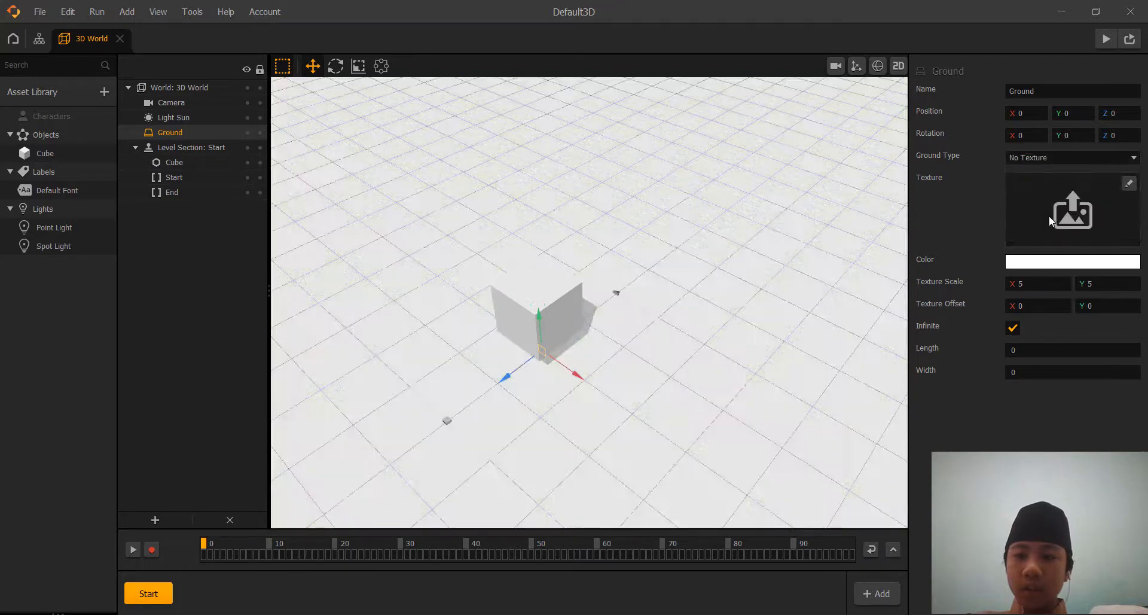
left_click(1060, 159)
left_click(1049, 174)
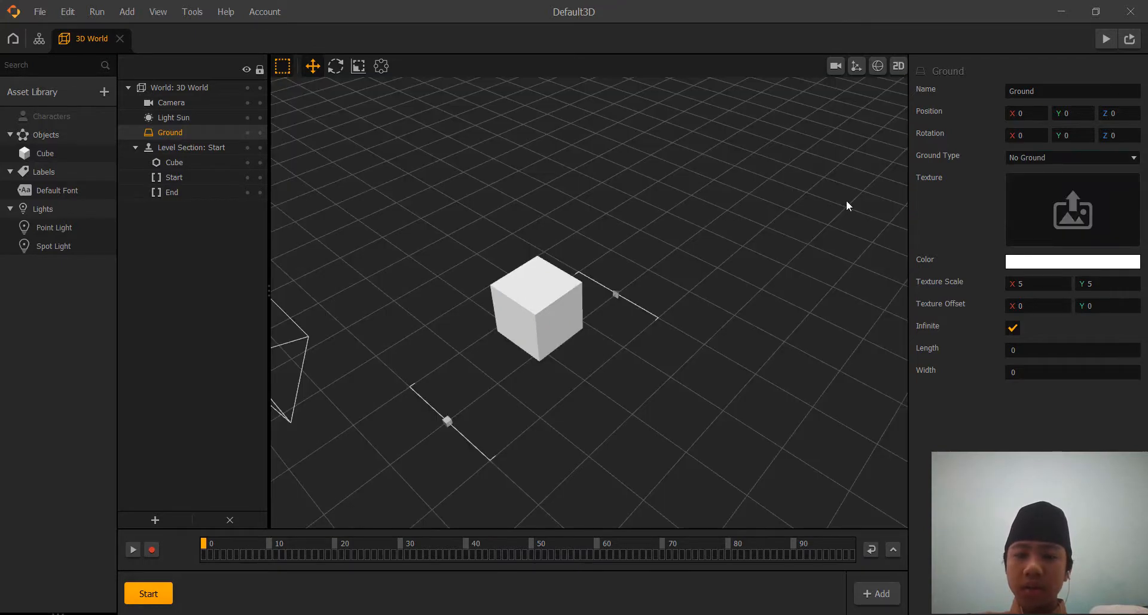
Flatten the cube into a thin slab with the Scale tool and set its Y scale to 0.05.
mouse_move(848, 205)
right_mouse_down()
mouse_move(807, 238)
mouse_move(837, 206)
mouse_move(837, 242)
mouse_move(748, 226)
mouse_move(714, 253)
mouse_move(706, 236)
right_mouse_up()
scroll(838, 237, "up", 2)
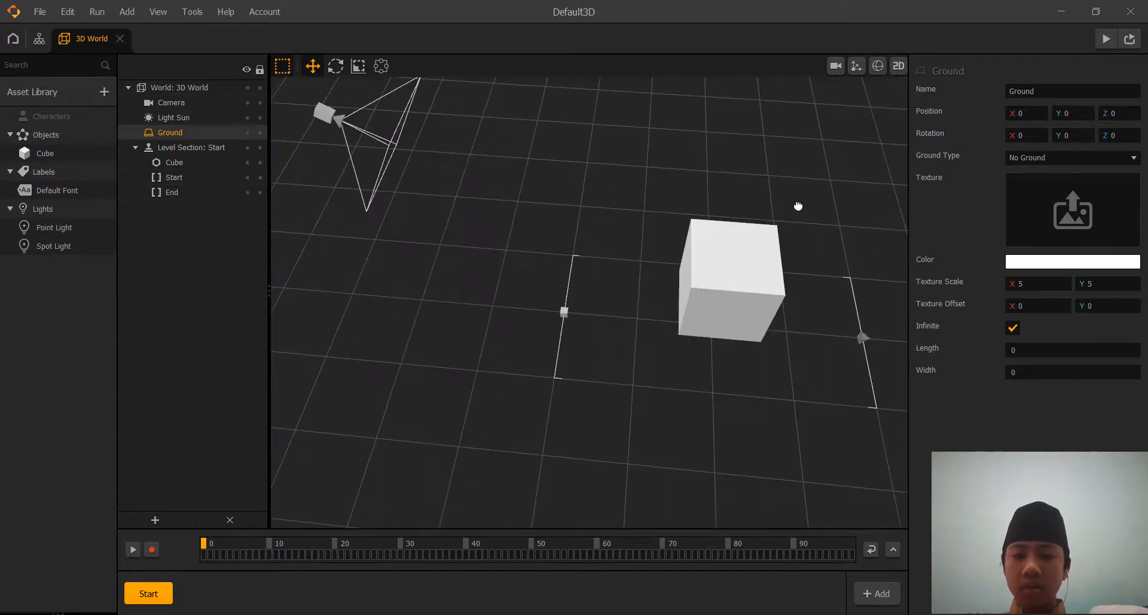
right_click_drag(797, 207, 677, 203)
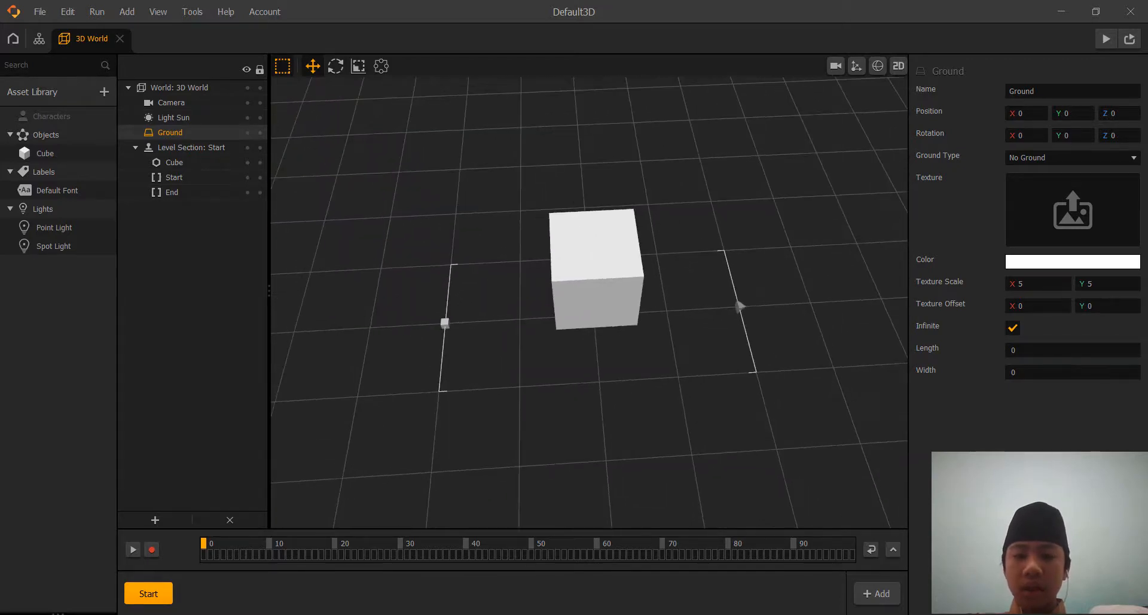
left_click(599, 233)
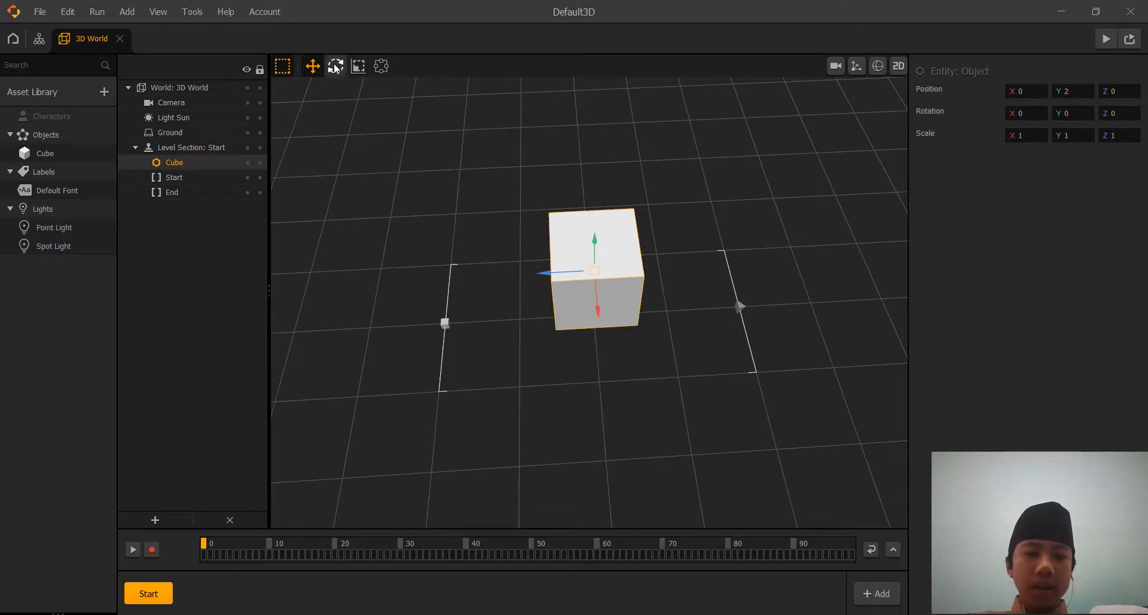
left_click(359, 68)
scroll(607, 181, "up", 3)
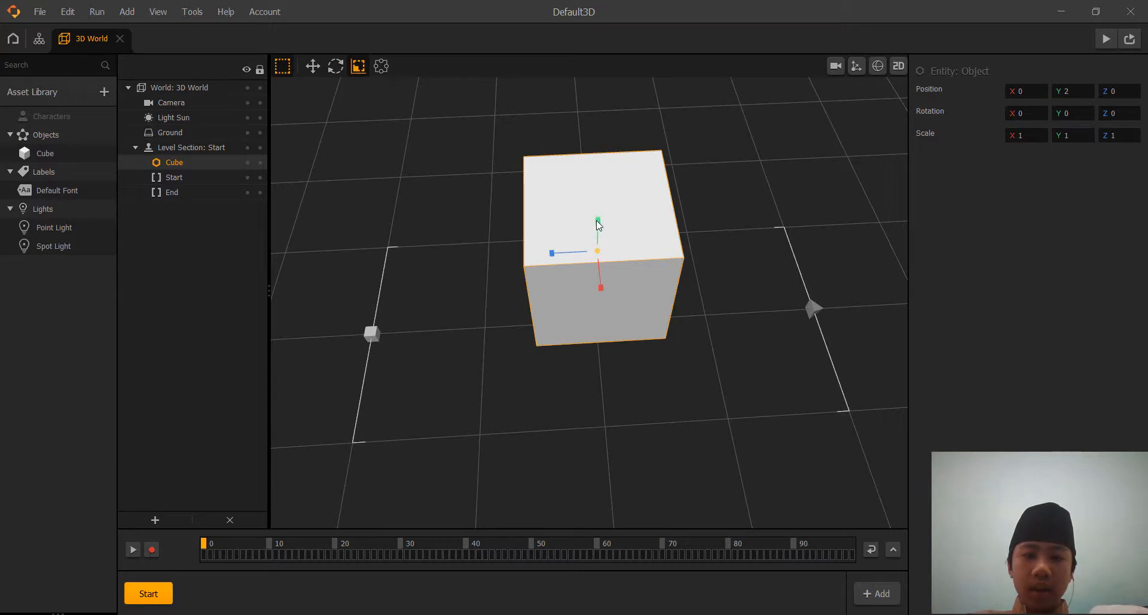
left_click_drag(597, 220, 599, 255)
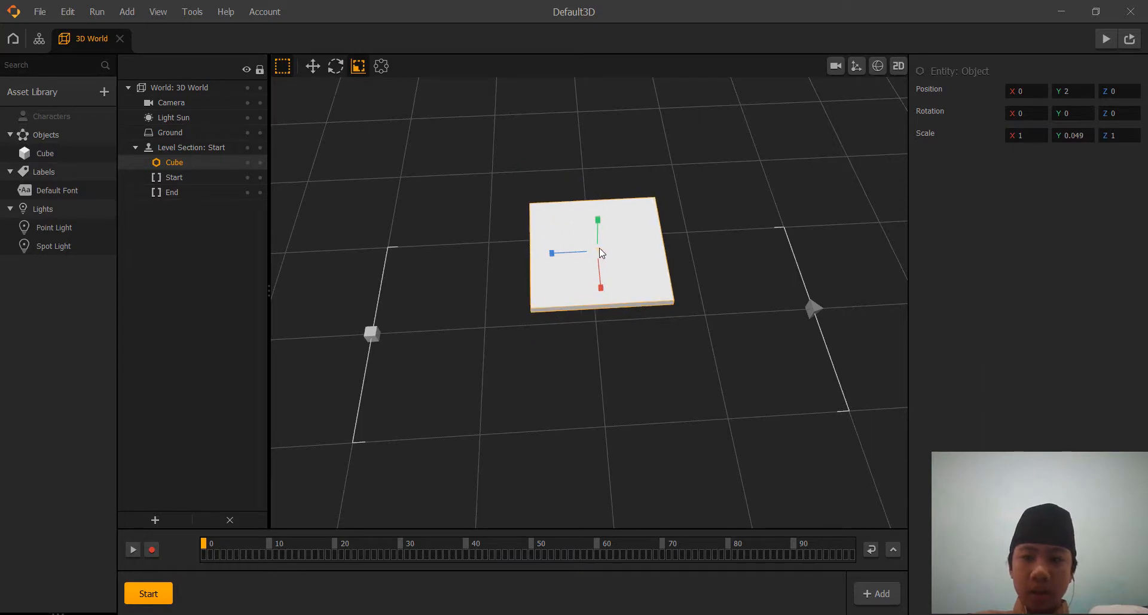
left_click(1074, 135)
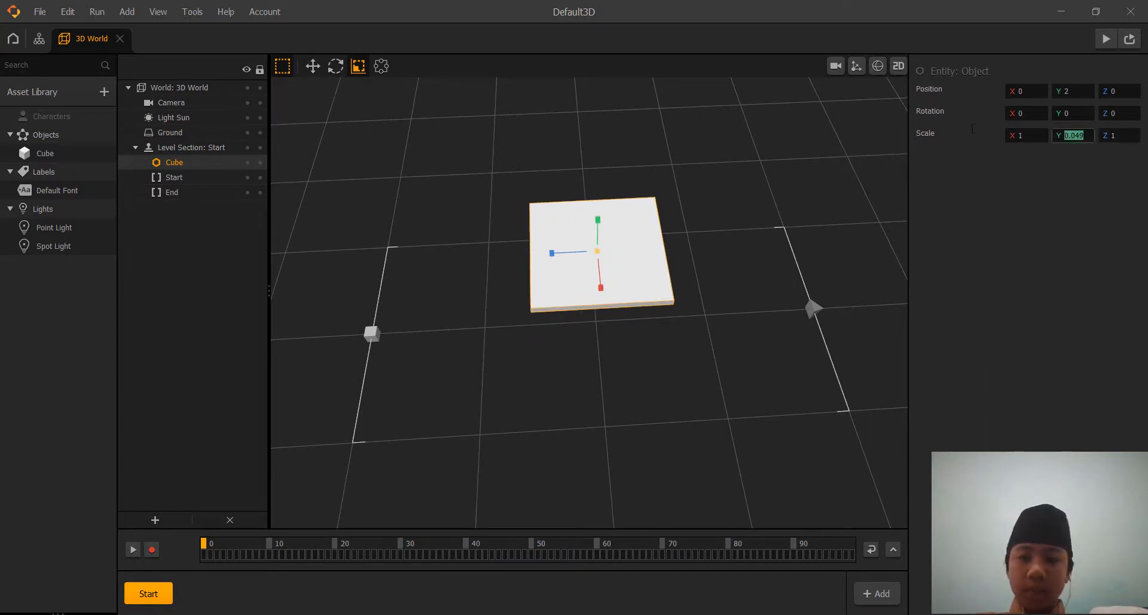
type("0")
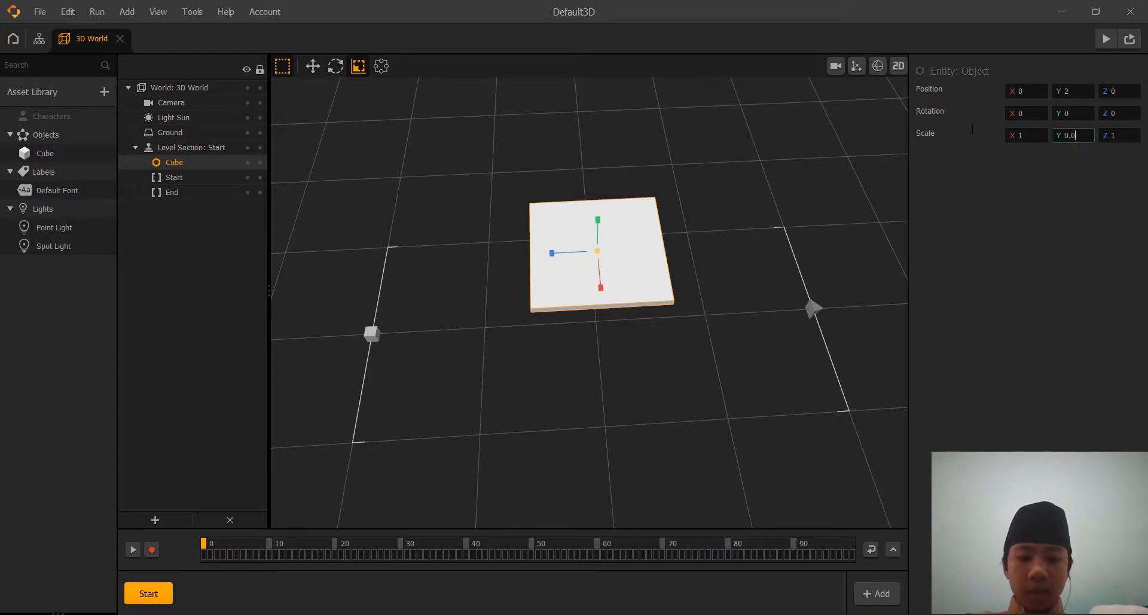
left_click(1069, 199)
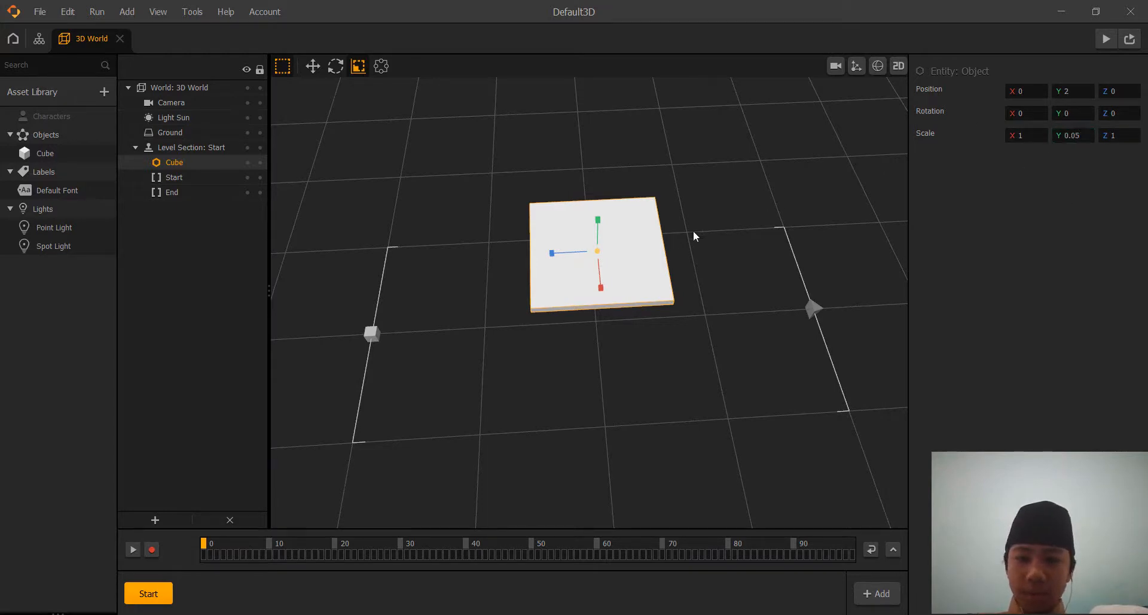
Thin the flattened cube further by setting its Y scale to 0.01.
left_click(1072, 136)
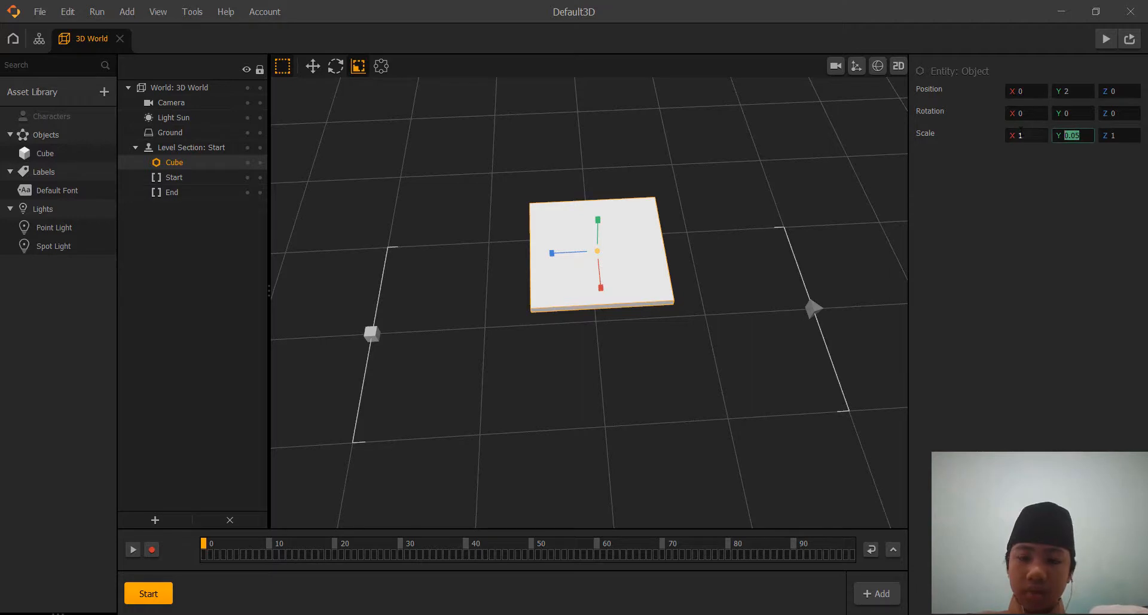
type("0")
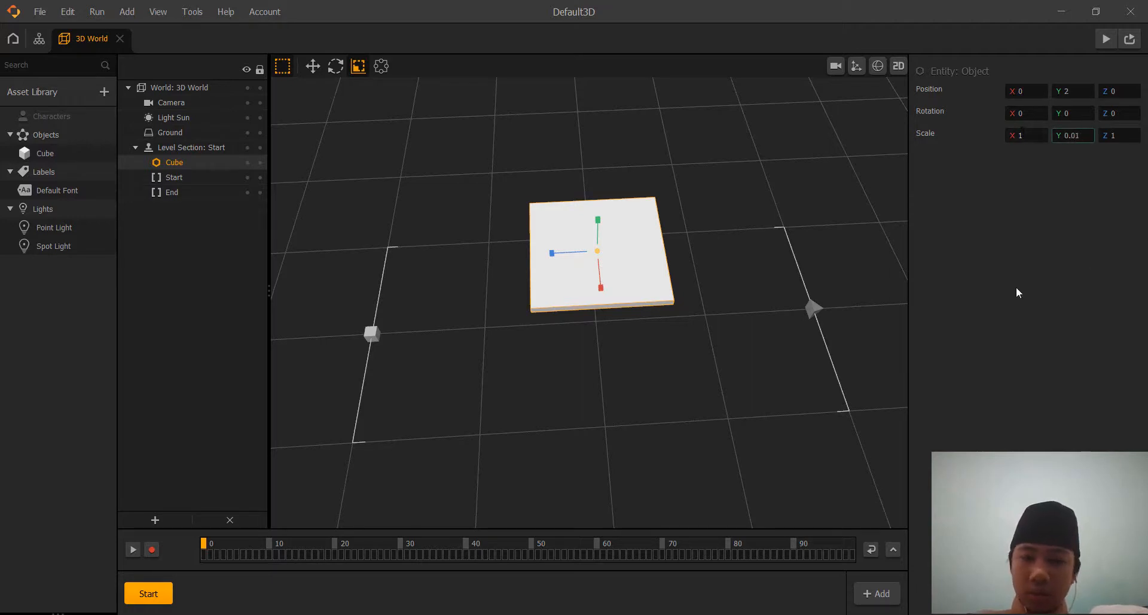
left_click(1017, 292)
Move the flattened cube down to grid level and set its Y position to 0.01.
scroll(835, 284, "up", 3)
mouse_move(747, 233)
middle_mouse_down()
mouse_move(744, 205)
mouse_move(740, 216)
middle_mouse_up()
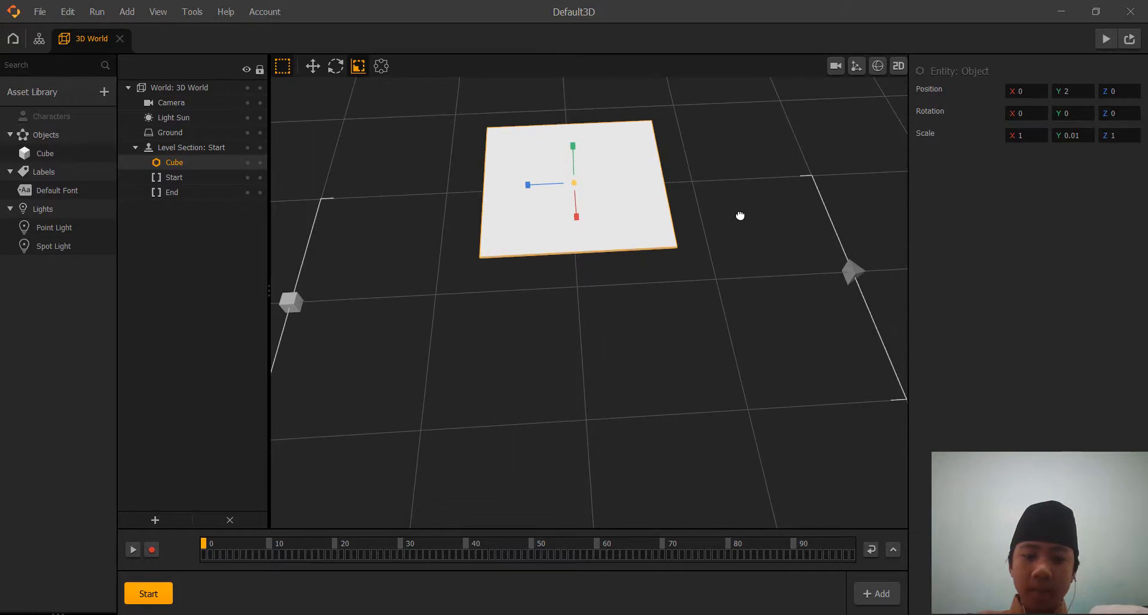
left_click(313, 66)
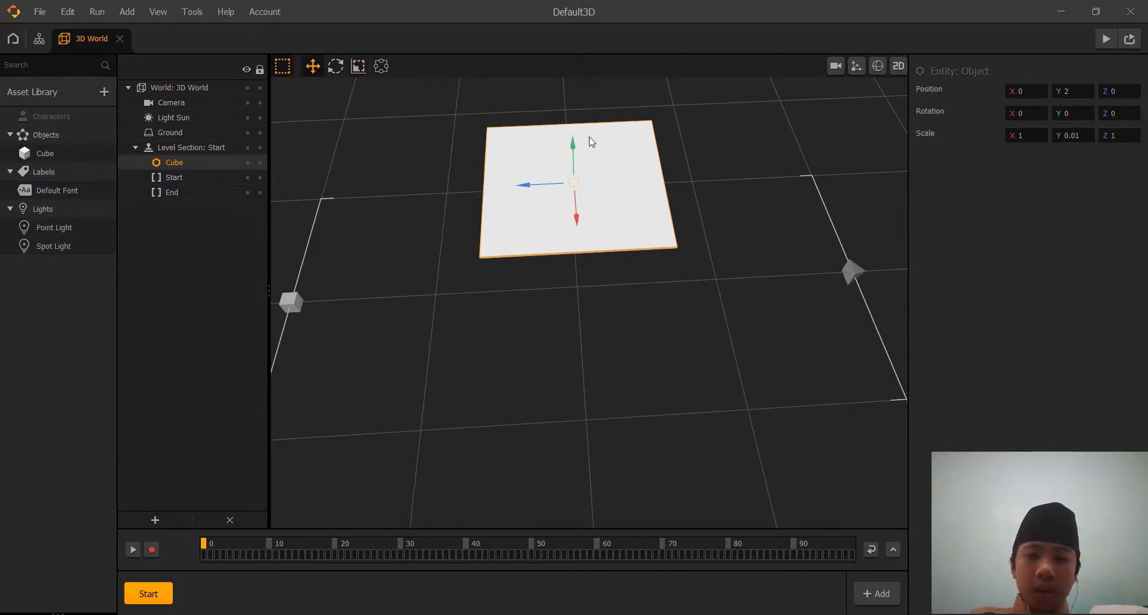
left_click_drag(575, 146, 600, 259)
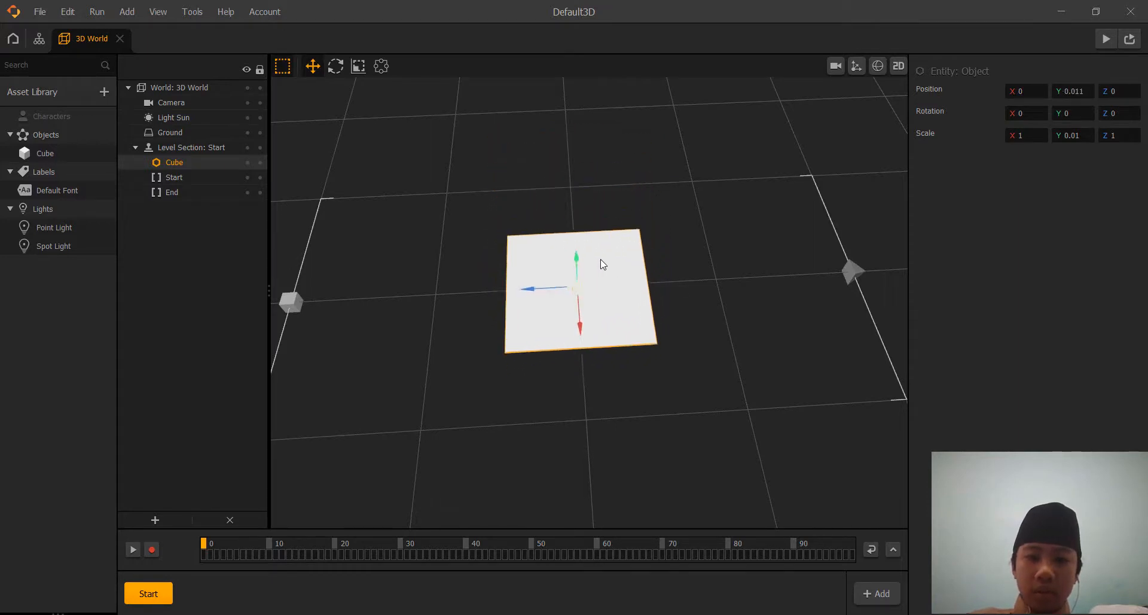
left_click(1055, 90)
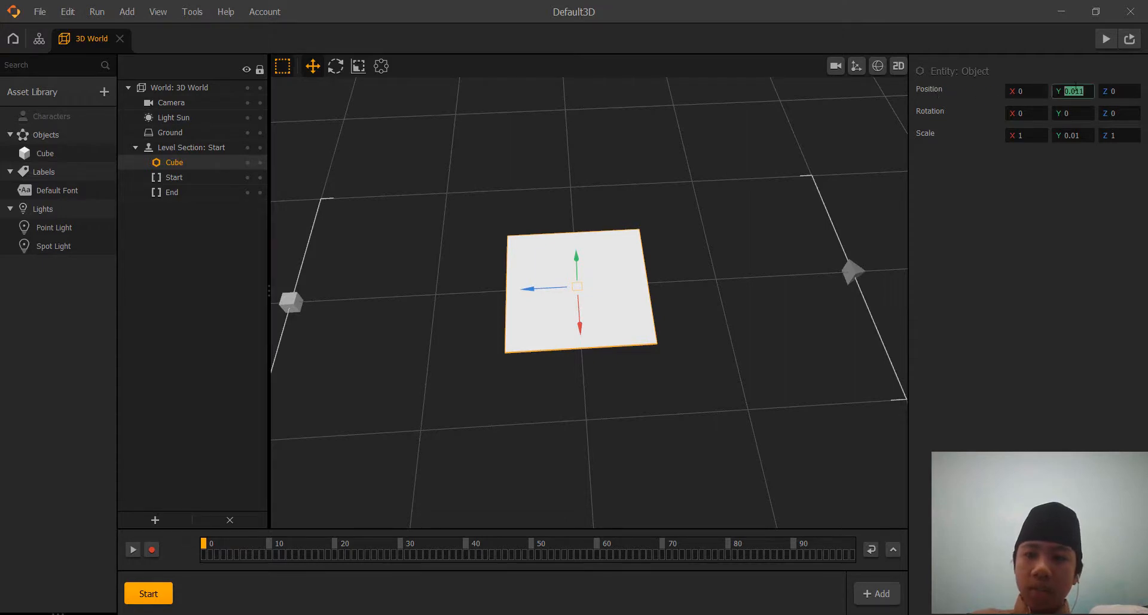
type("0.0")
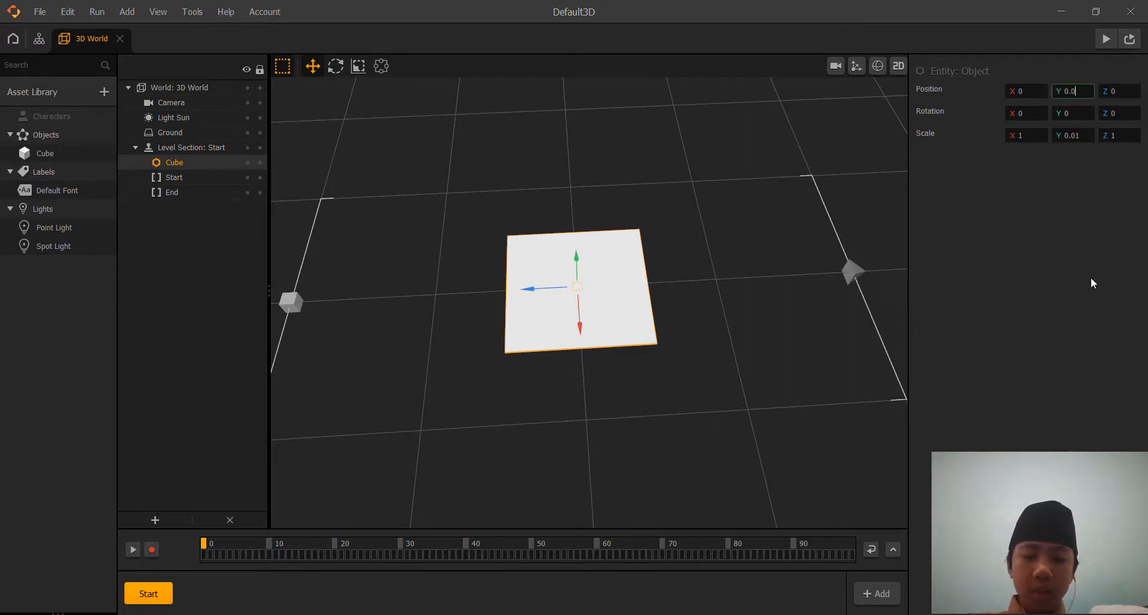
type("1")
key("Return")
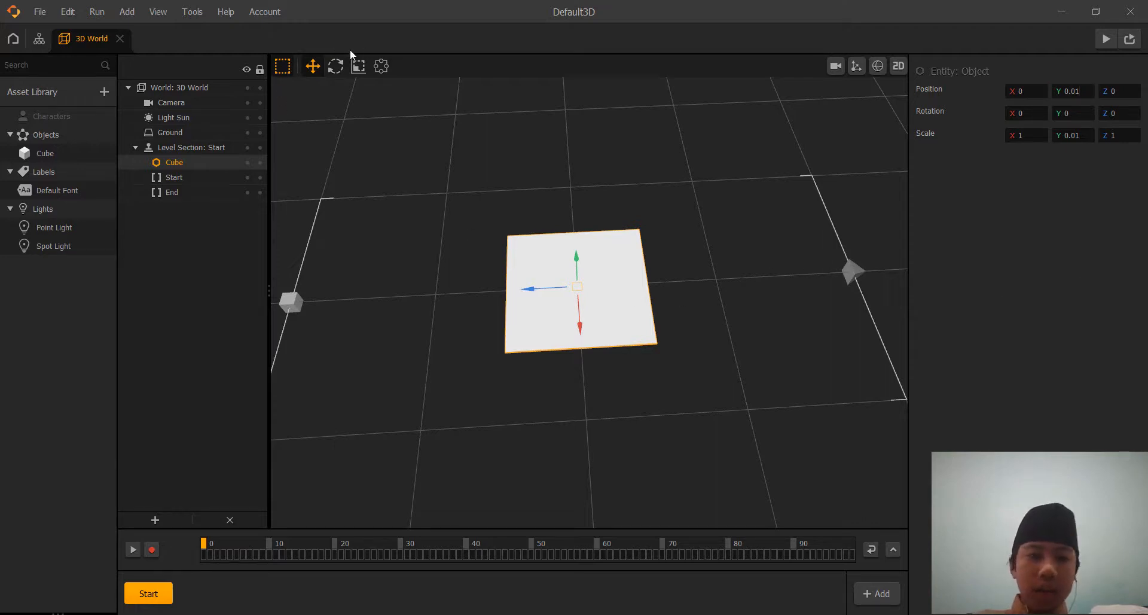
Stretch the slab along Z to span the Start and End markers, and set its Z scale to 4.
left_click(357, 66)
middle_click_drag(418, 170, 425, 192)
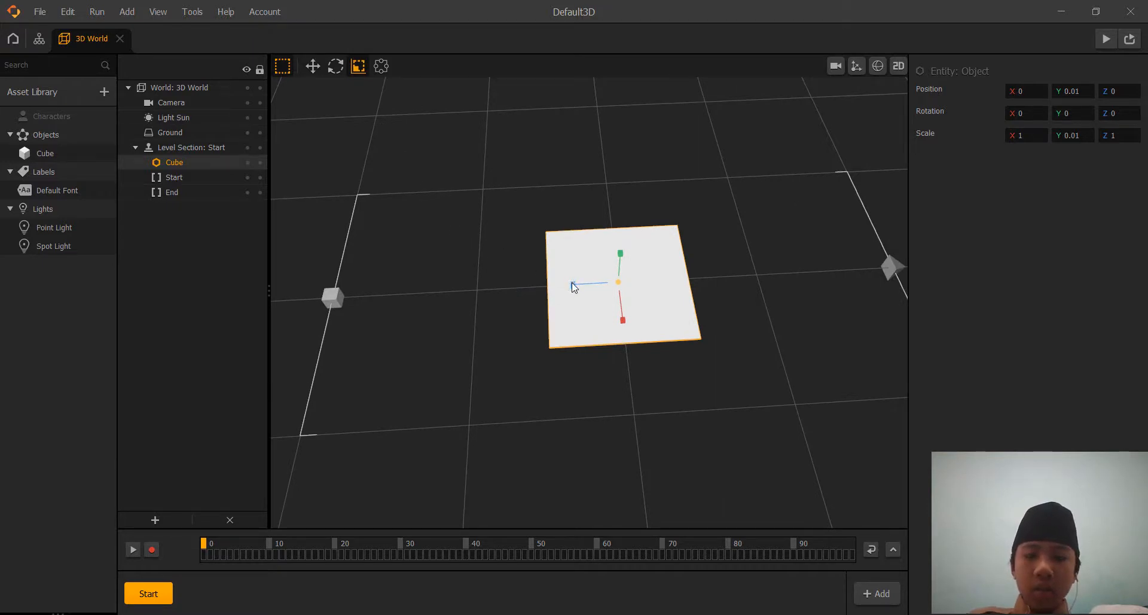
left_click_drag(573, 286, 436, 307)
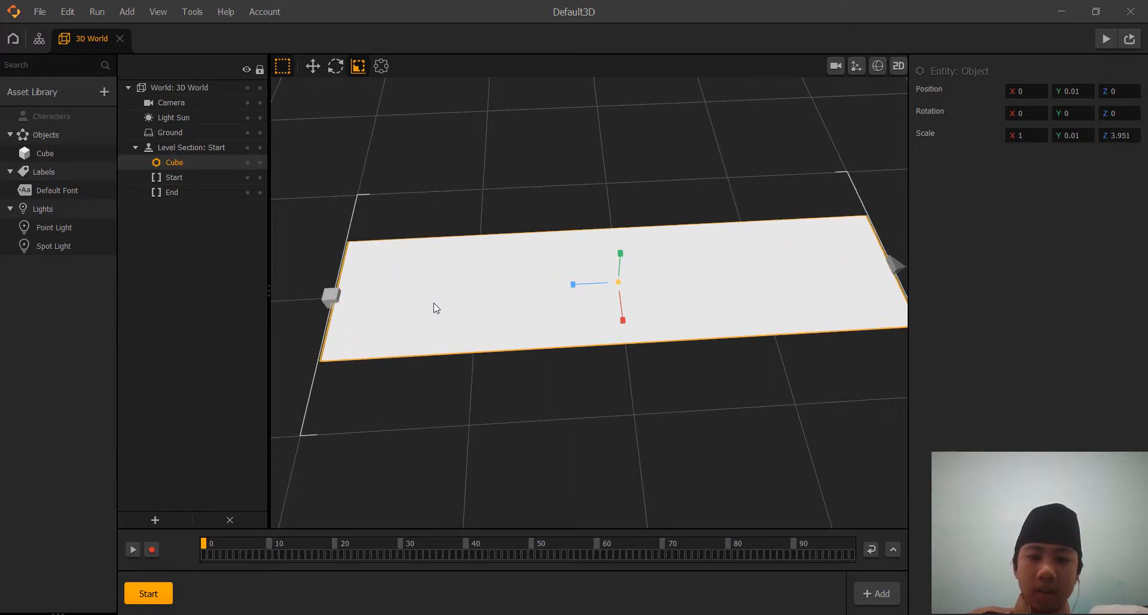
left_click(1118, 135)
left_click_drag(1132, 136, 987, 136)
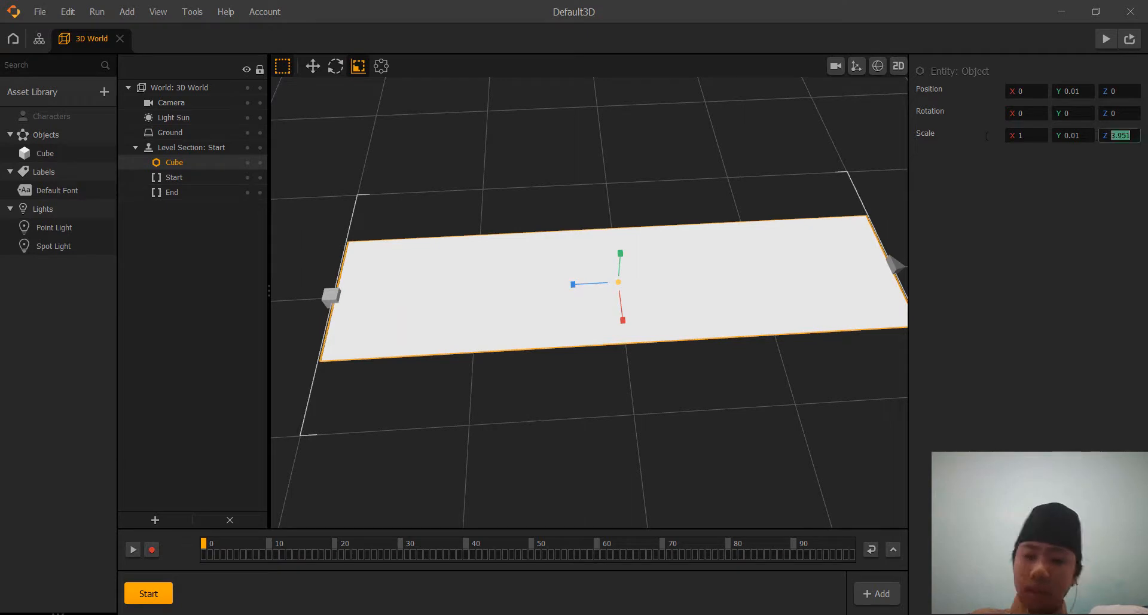
type("3.")
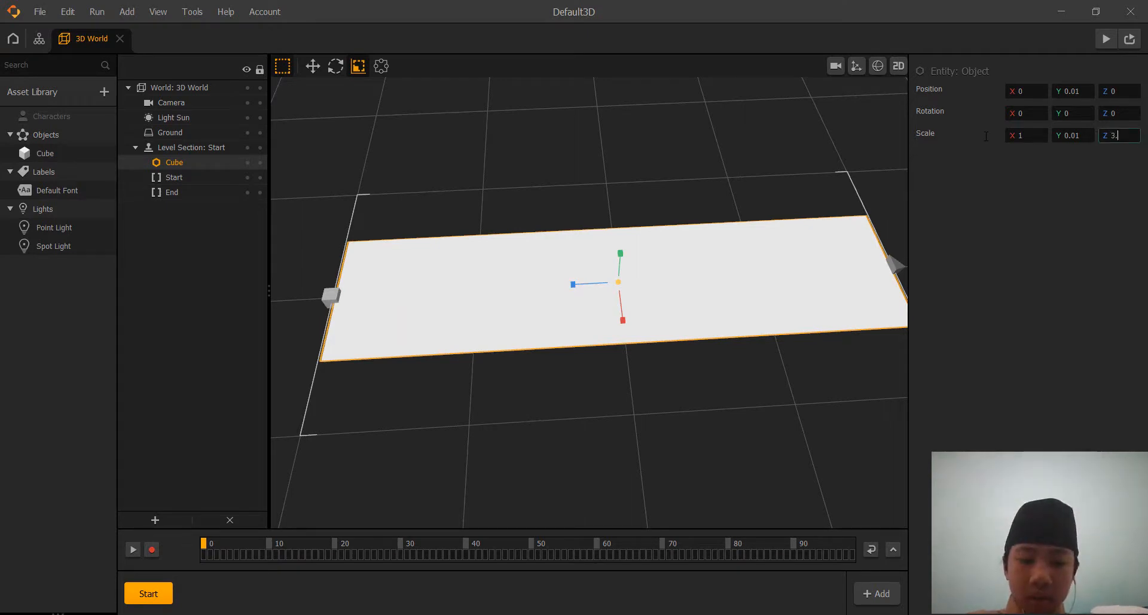
key("Return")
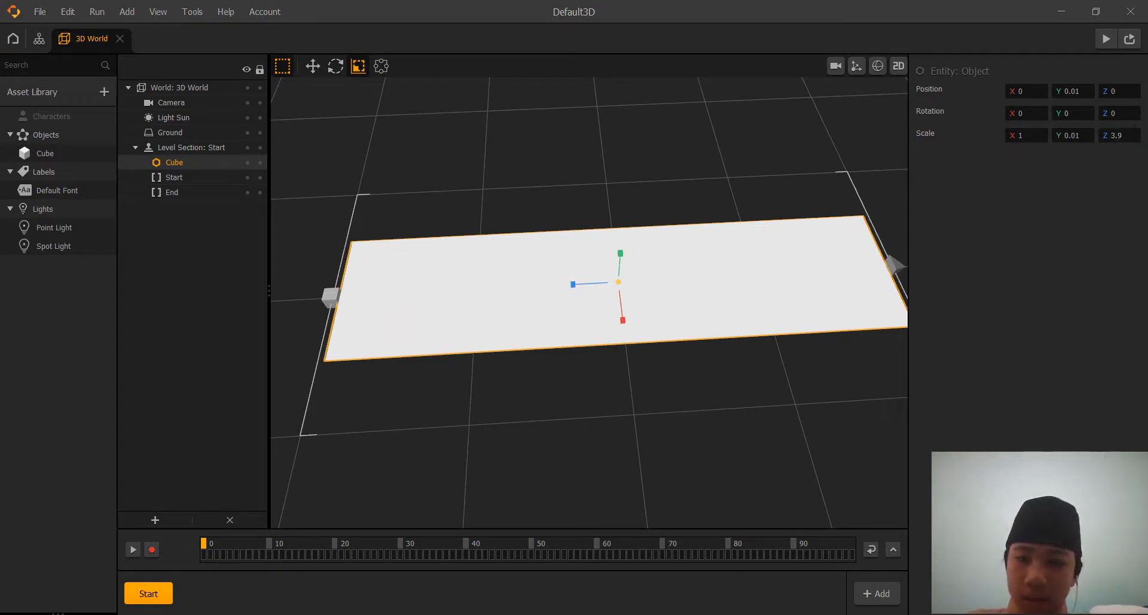
left_click_drag(1132, 135, 988, 117)
type("4")
key("Return")
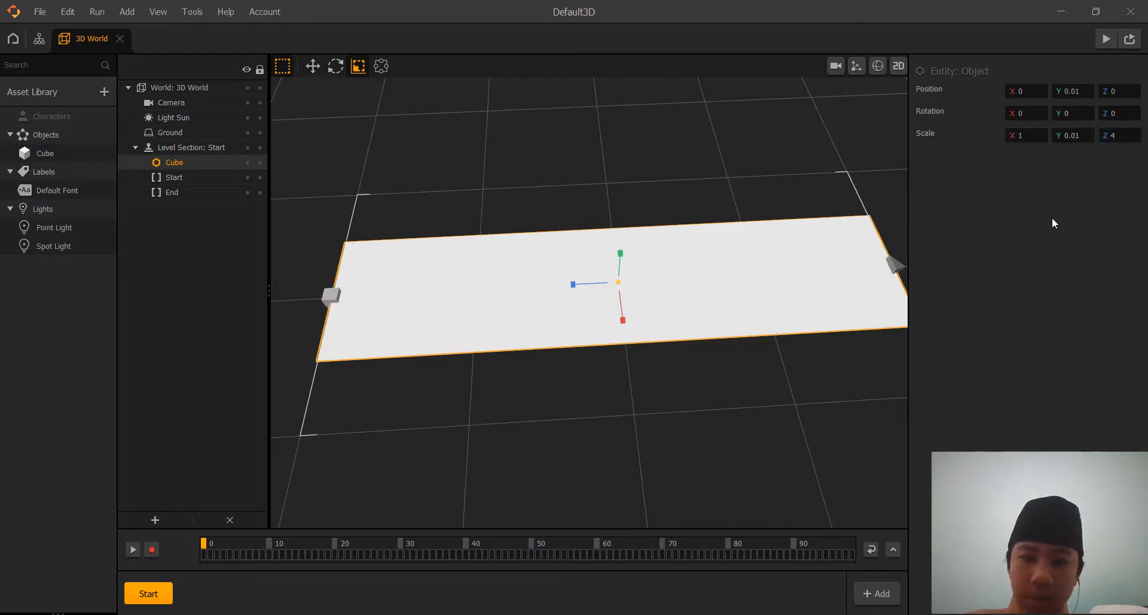
Widen the slab along X to match the width of the Start and End markers, and set its X scale to 2.
scroll(738, 175, "up", 3)
middle_click_drag(738, 174, 766, 203)
right_click_drag(766, 203, 502, 109)
middle_click_drag(541, 94, 597, 51)
scroll(622, 139, "down", 5)
middle_click_drag(630, 141, 637, 214)
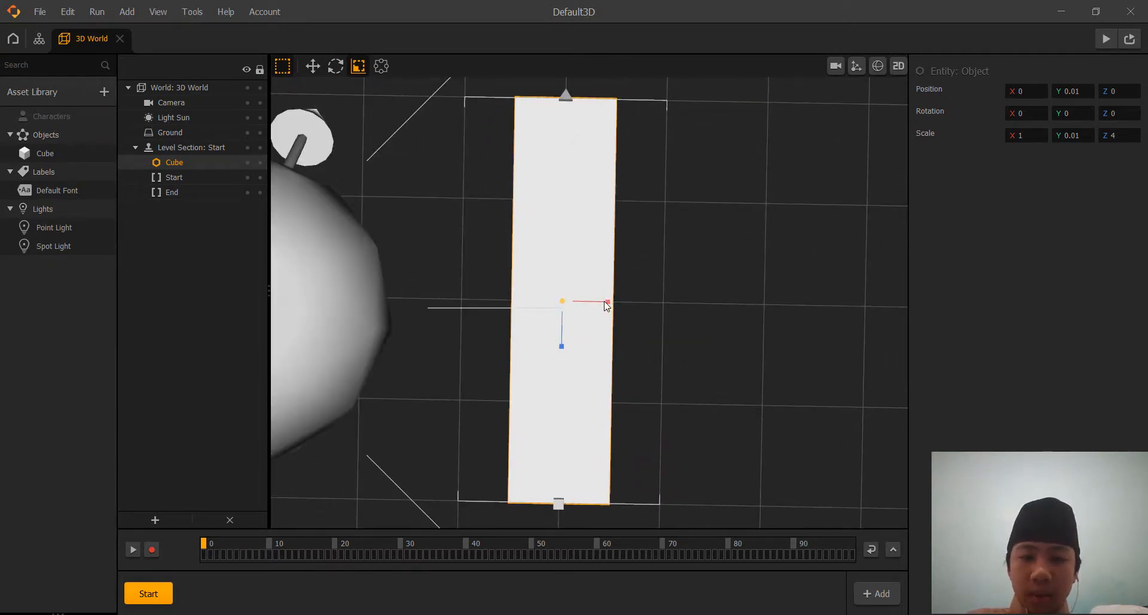
left_click_drag(607, 303, 647, 305)
left_click_drag(1040, 136, 928, 126)
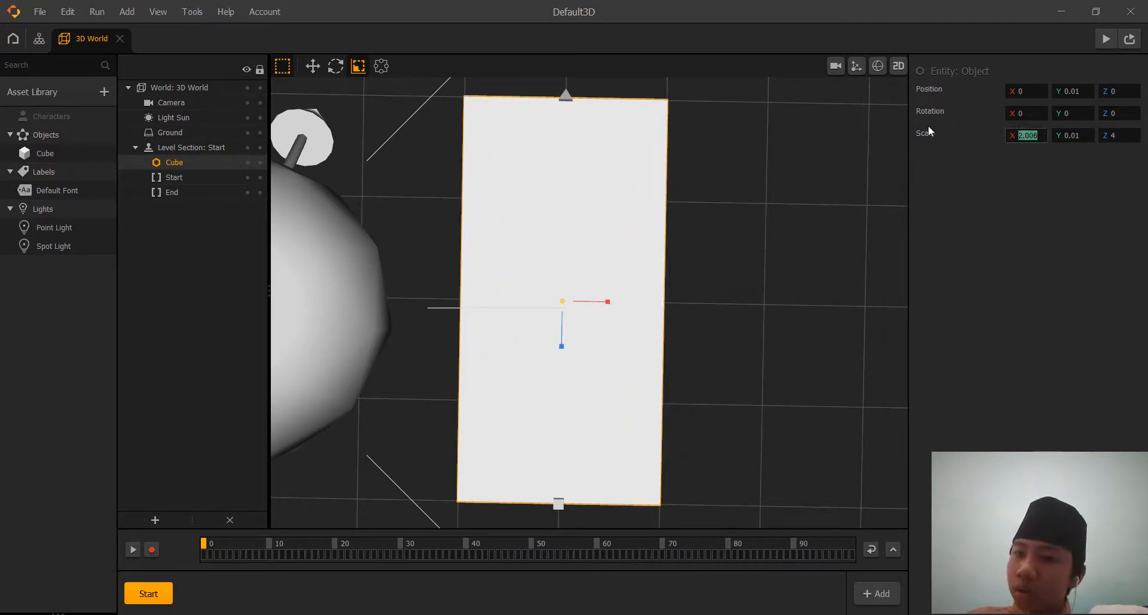
type("2")
left_click(1042, 220)
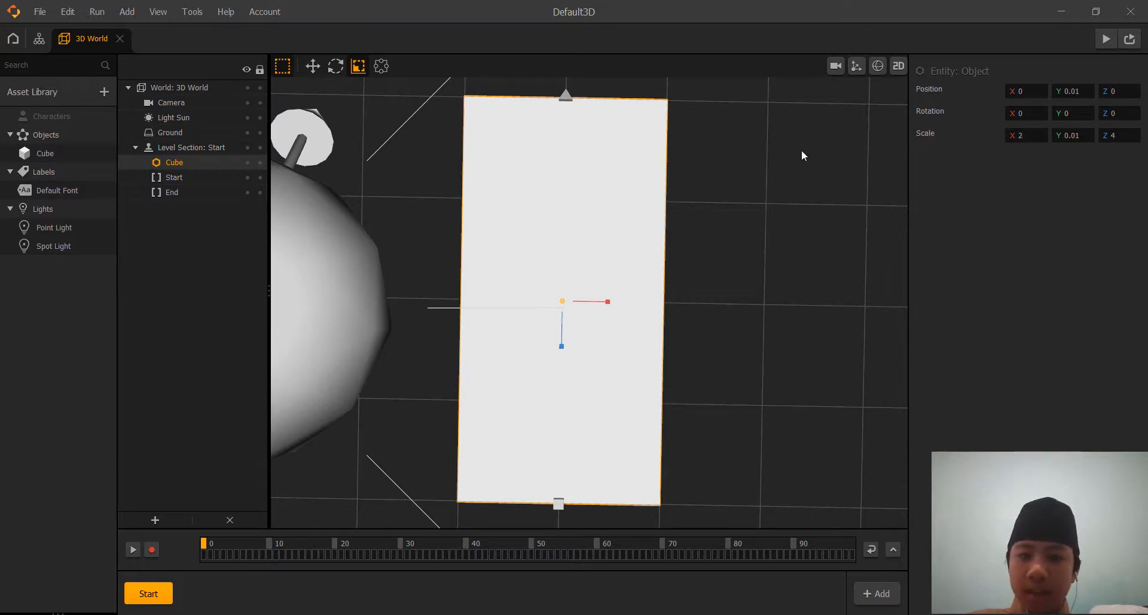
middle_click_drag(757, 234, 730, 283)
right_click_drag(730, 282, 748, 241)
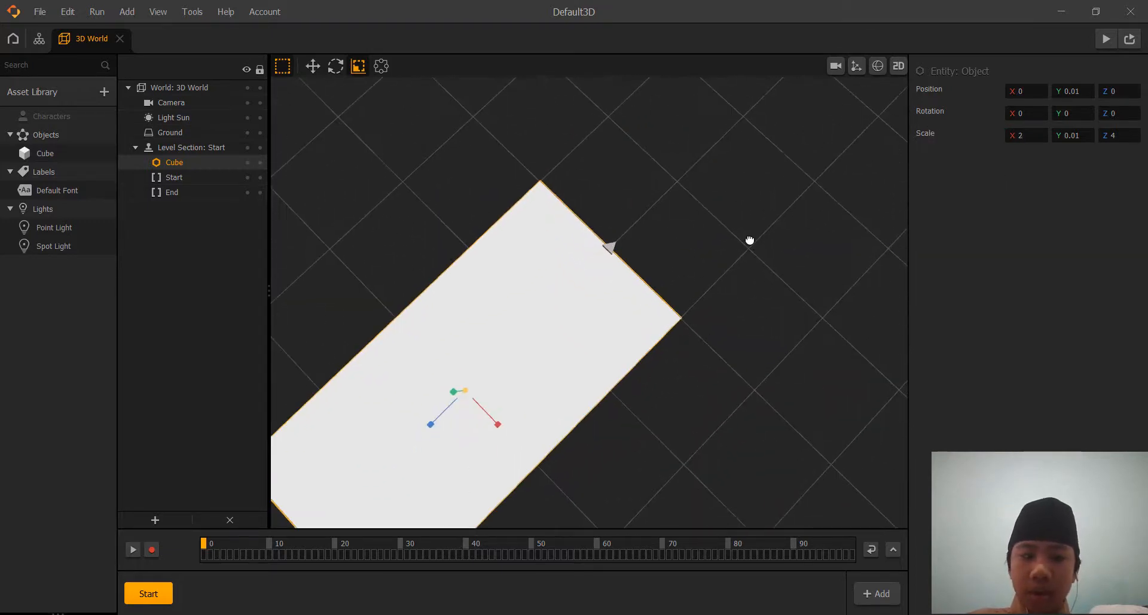
middle_click_drag(748, 241, 761, 205)
right_click_drag(762, 205, 769, 299)
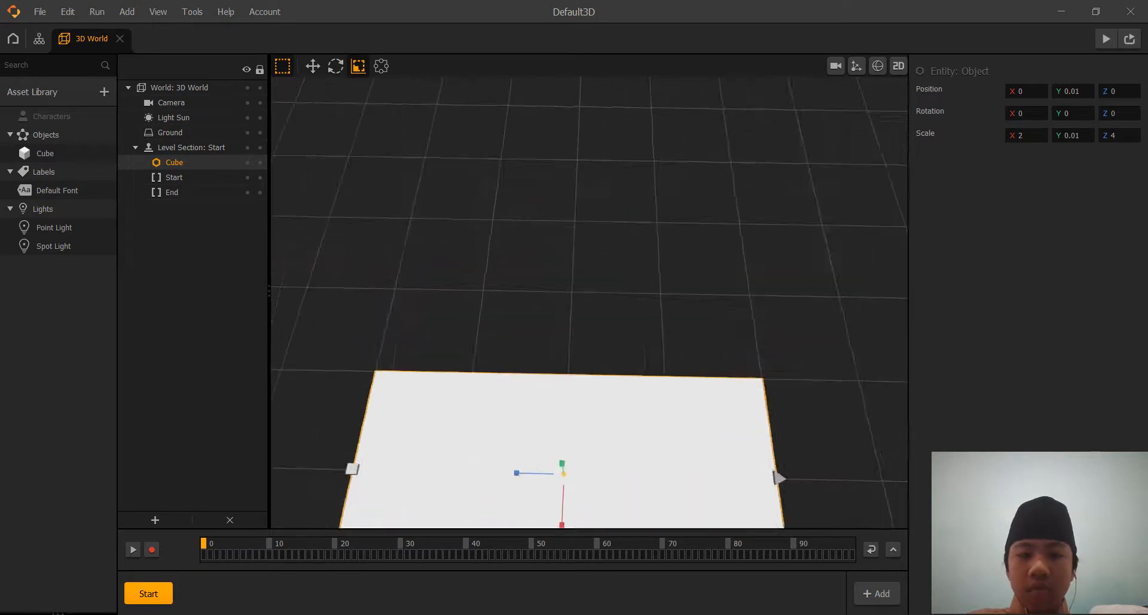
middle_click_drag(769, 299, 745, 162)
scroll(764, 207, "up", 2)
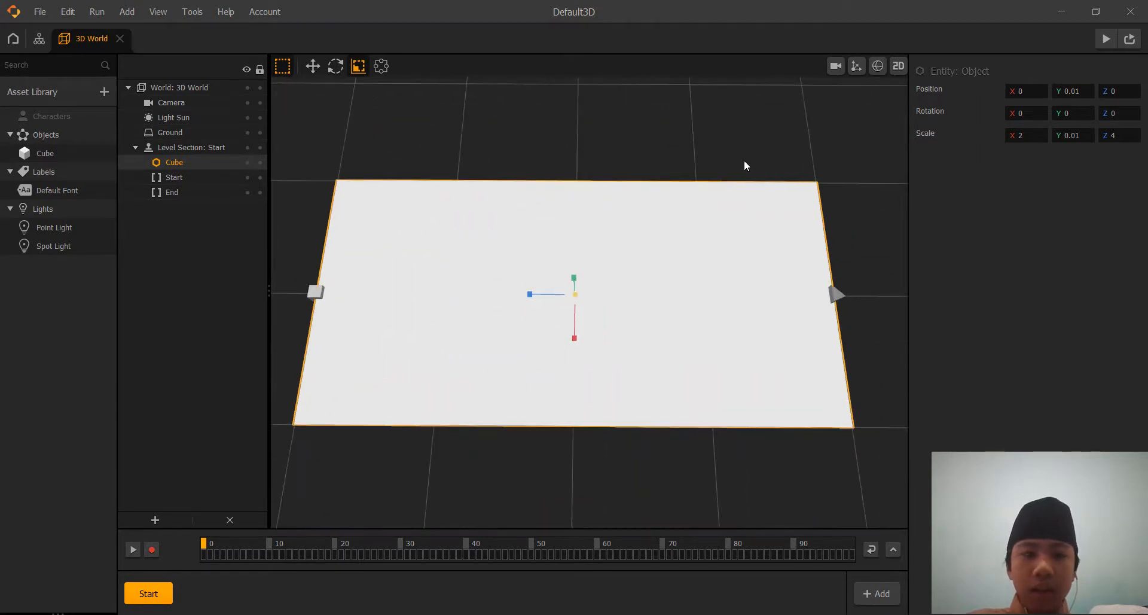
Add one Cube shape and two Sphere shapes to the asset library.
left_click(74, 98)
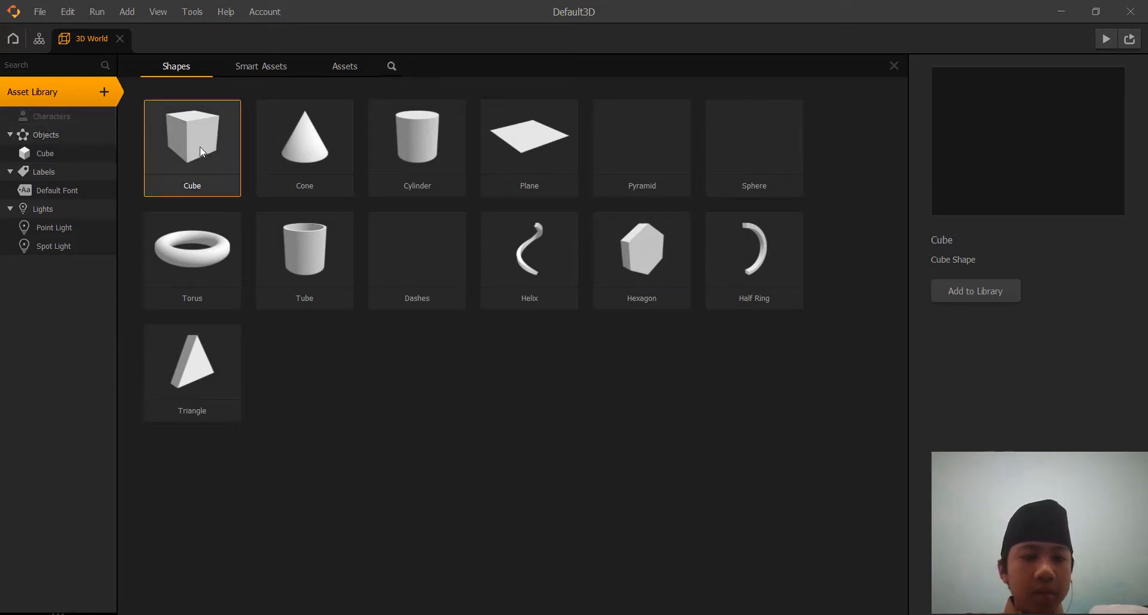
left_click(963, 295)
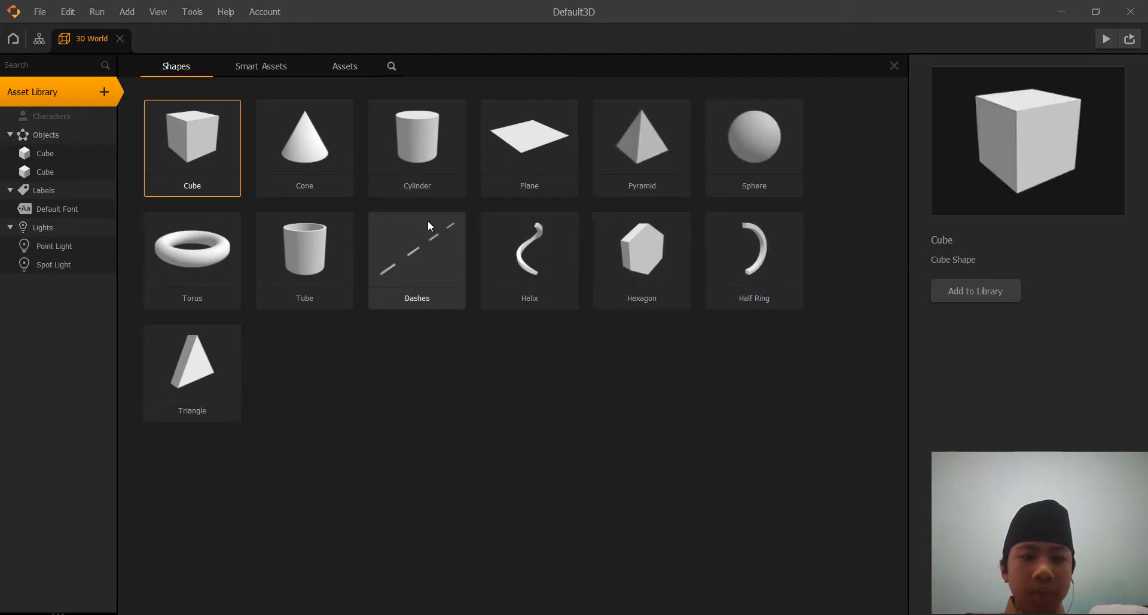
left_click(773, 169)
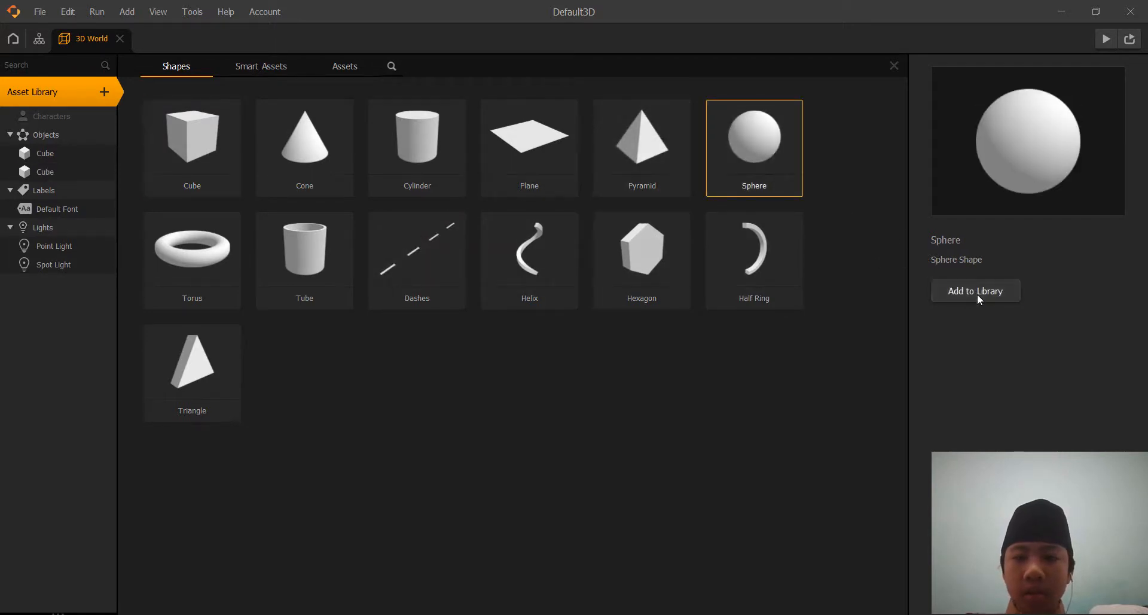
left_click(977, 293)
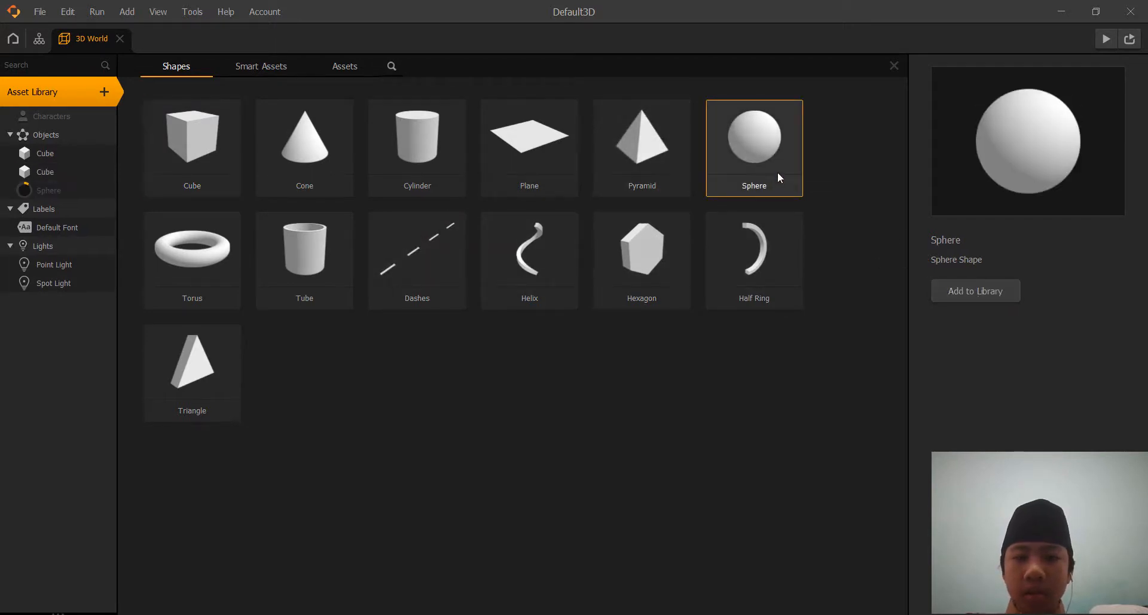
left_click(989, 293)
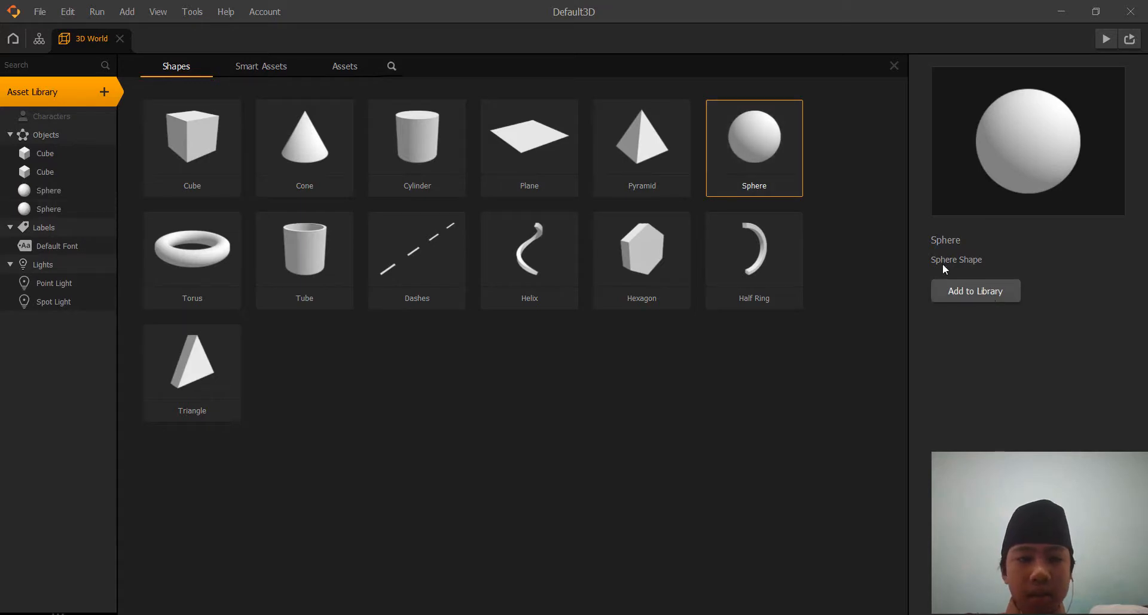
Add the Diamond smart asset to the asset library and return to the 3D world.
left_click(278, 67)
left_click(529, 143)
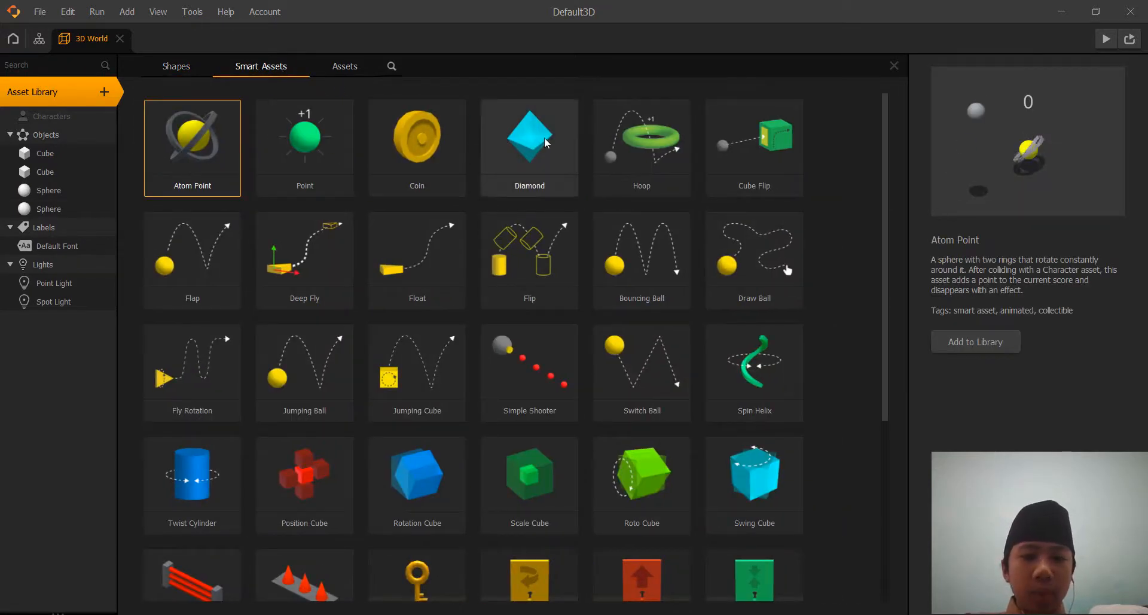
left_click(974, 338)
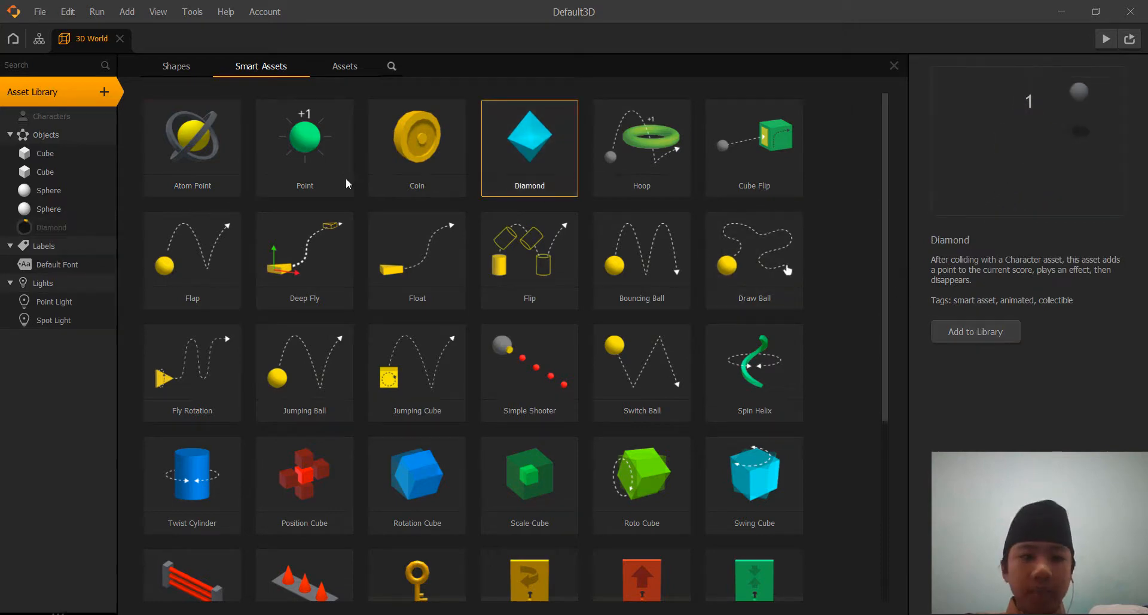
left_click(76, 94)
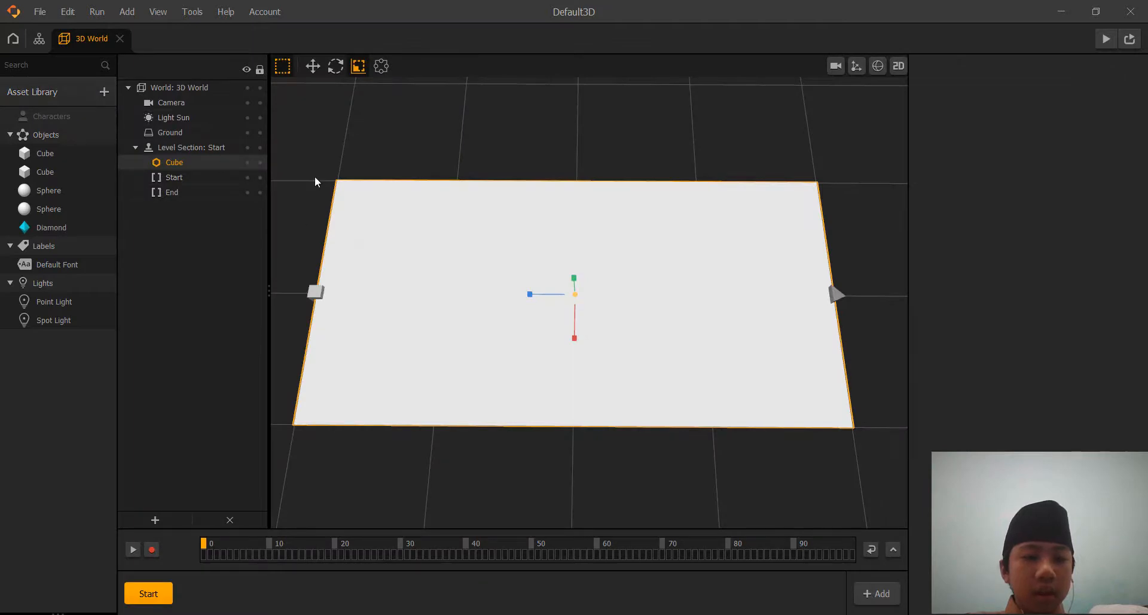
Place the first library sphere near the middle of the platform, at about X -0.24, Z 0.04, with the Move tool active.
middle_click_drag(314, 176, 338, 220)
right_click_drag(338, 219, 345, 218)
scroll(345, 214, "down", 3)
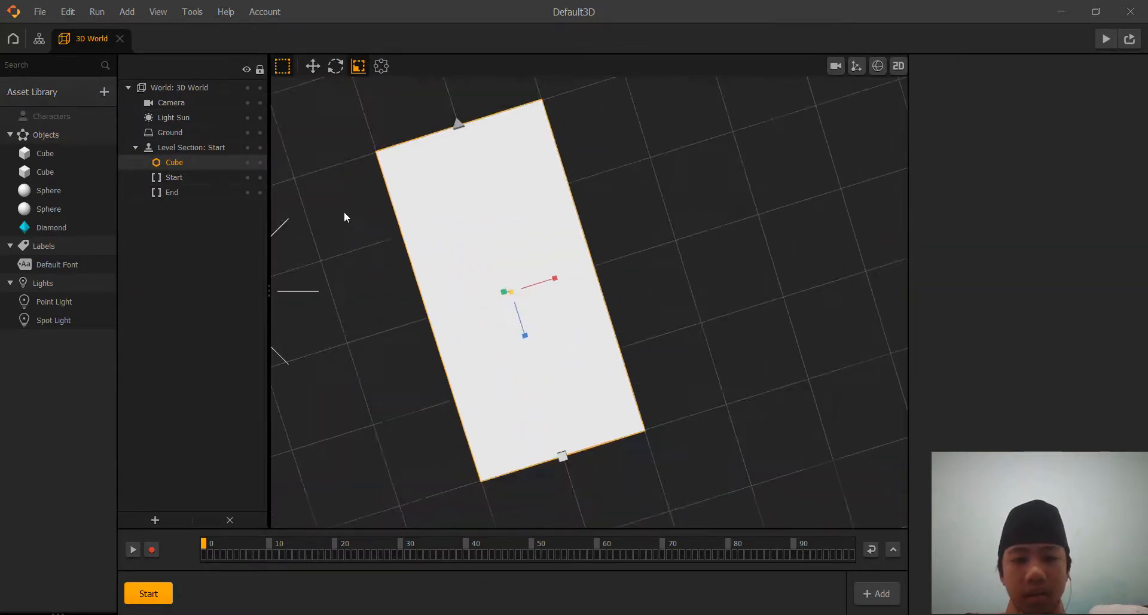
middle_click_drag(371, 208, 361, 189)
right_click_drag(369, 213, 349, 192)
middle_click_drag(402, 254, 411, 213)
scroll(412, 212, "up", 2)
right_click_drag(412, 213, 394, 211)
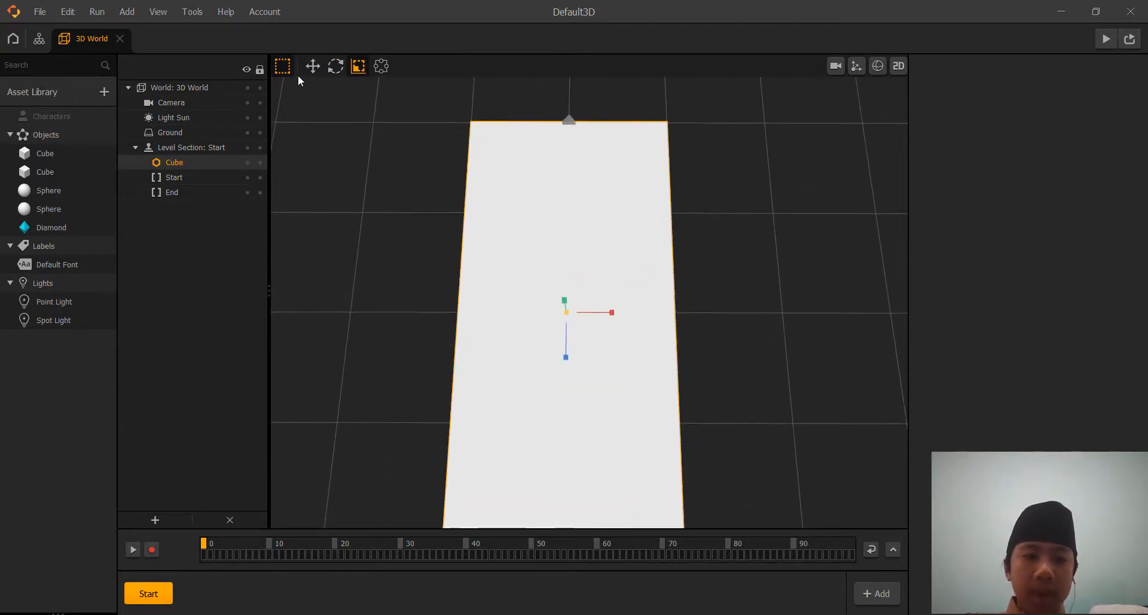
left_click(312, 66)
middle_click_drag(366, 340, 362, 326)
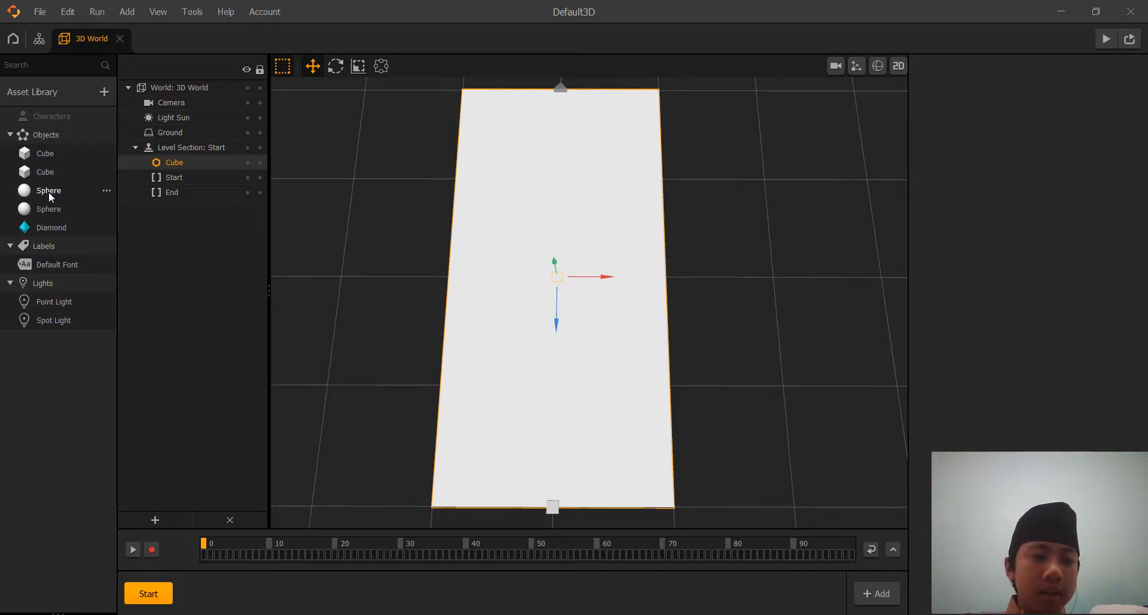
left_click_drag(52, 191, 514, 267)
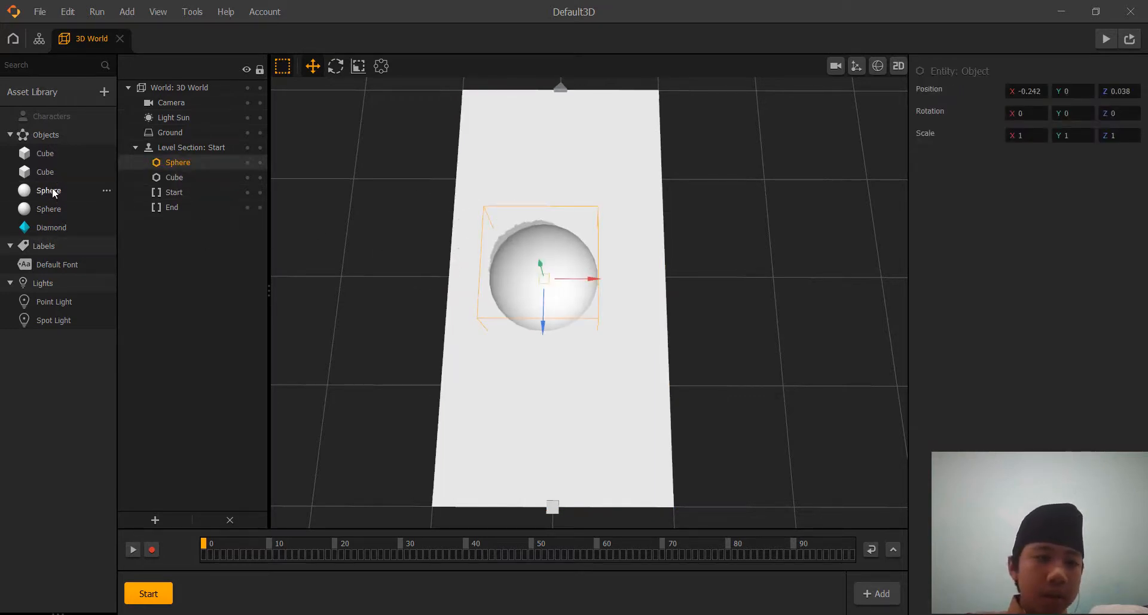
Turn the placed sphere's asset into a character with collision group Character and Kinematic physics.
left_click_drag(52, 190, 48, 114)
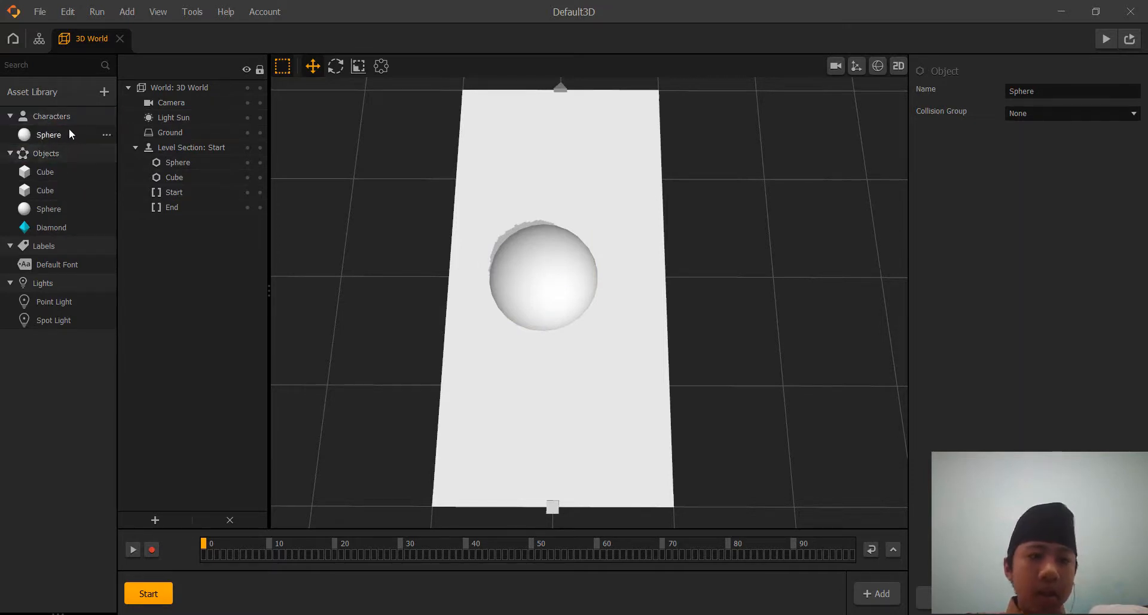
left_click(70, 134)
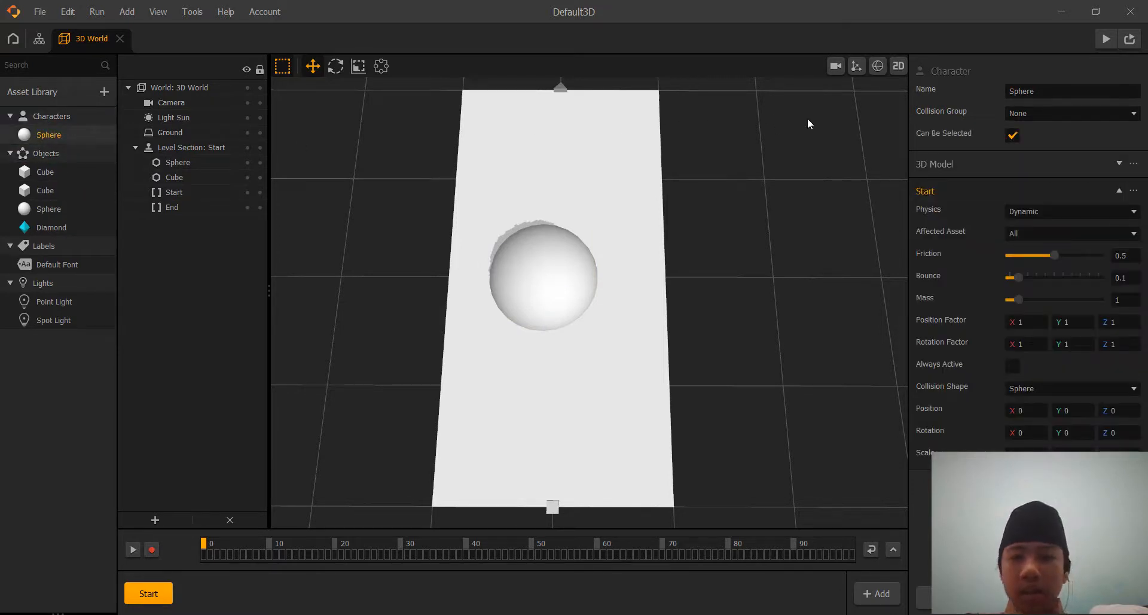
left_click(1037, 114)
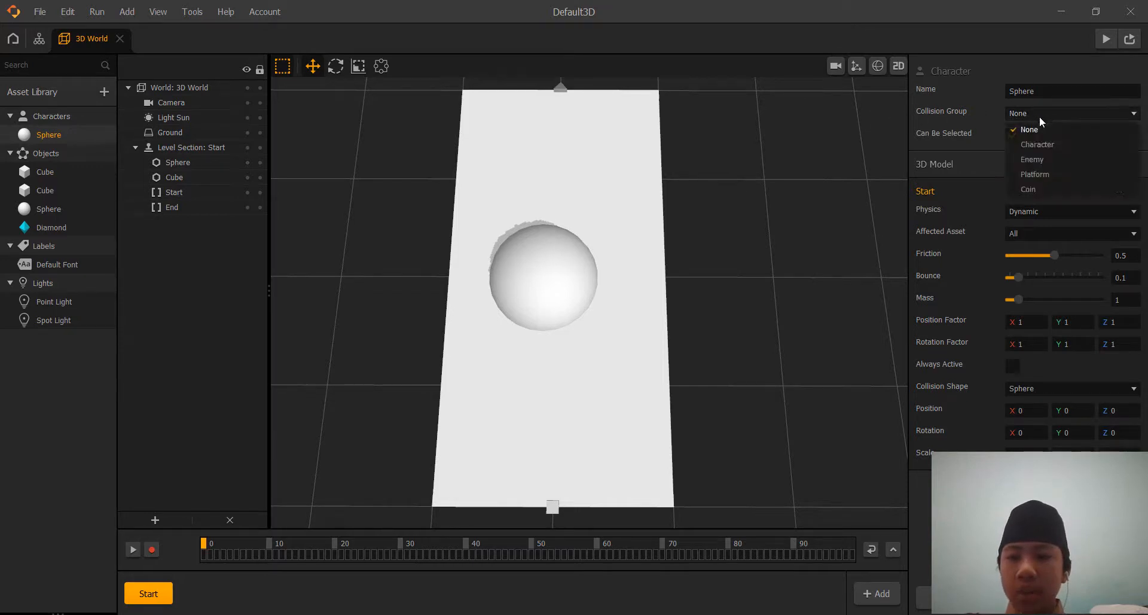
left_click(1043, 144)
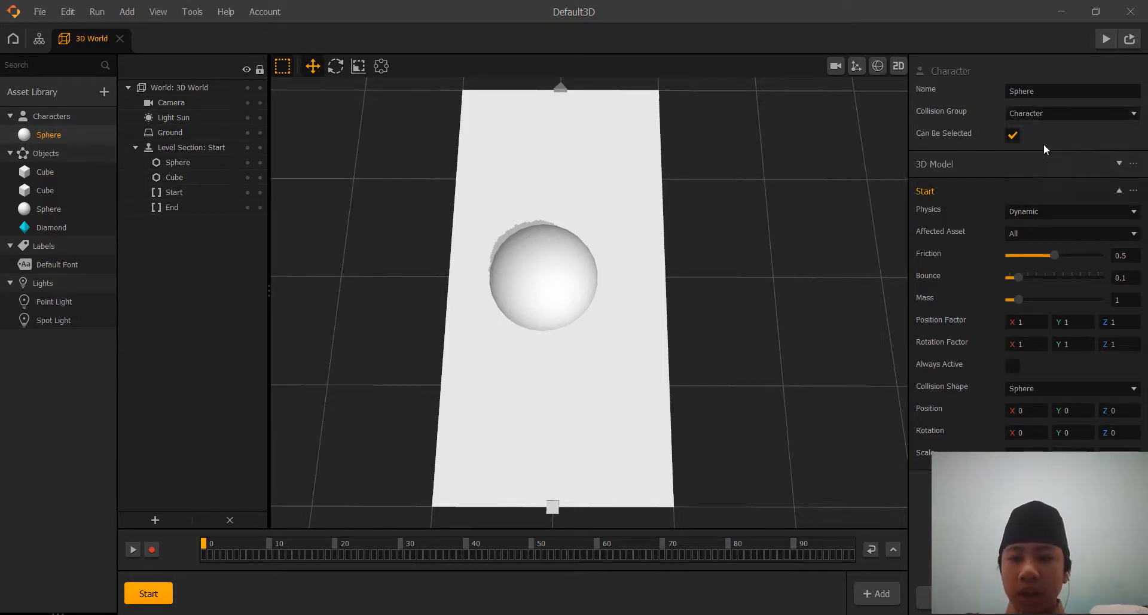
left_click(1035, 209)
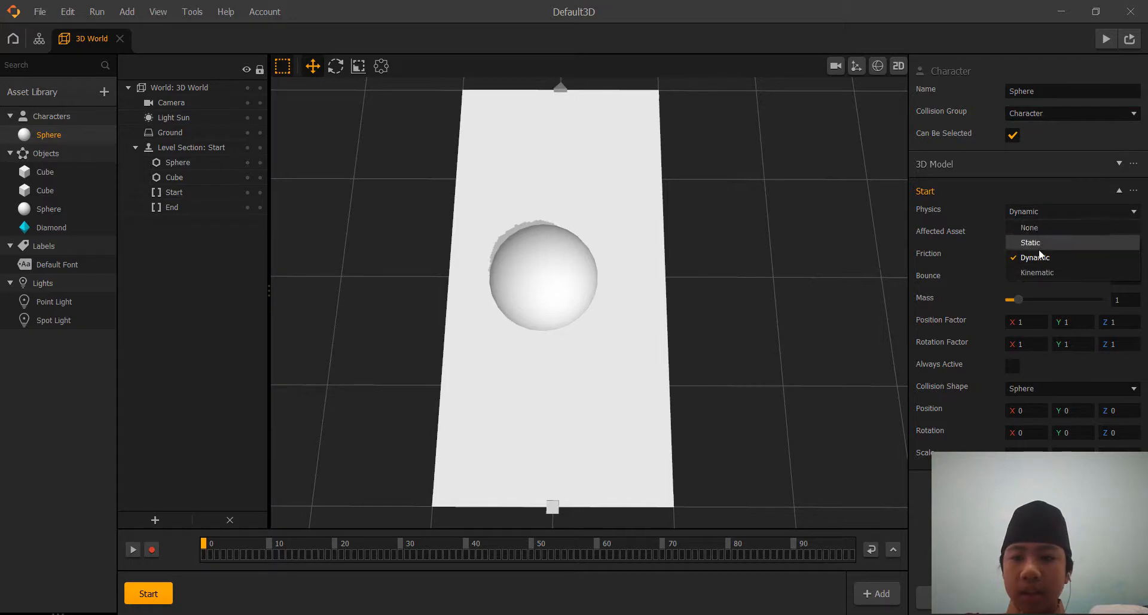
left_click(1042, 271)
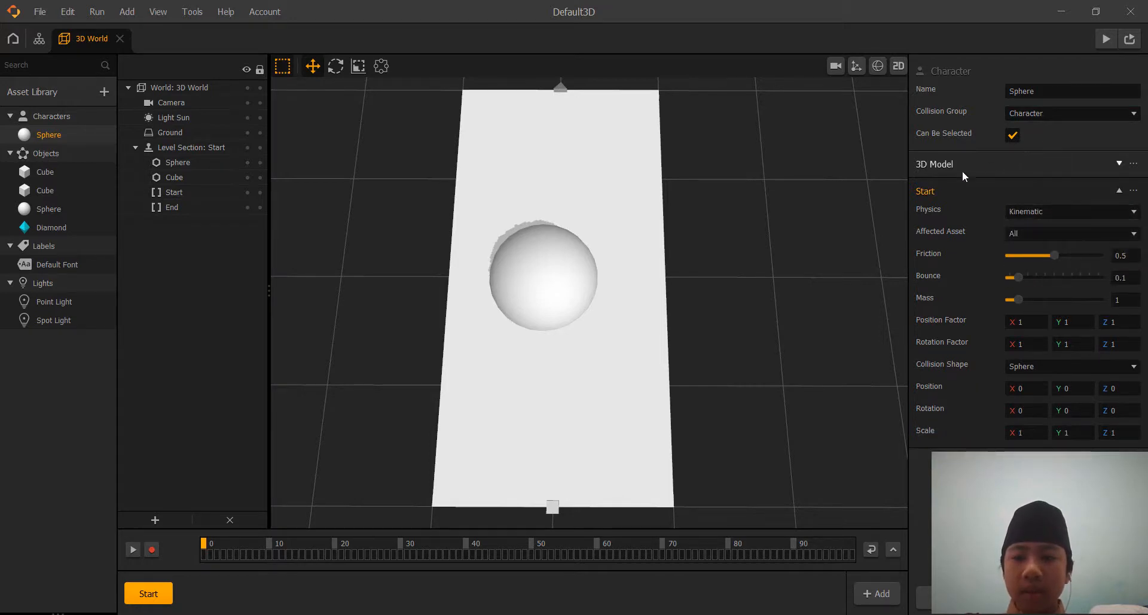
Rename the sphere character asset to Player.
left_click(557, 269)
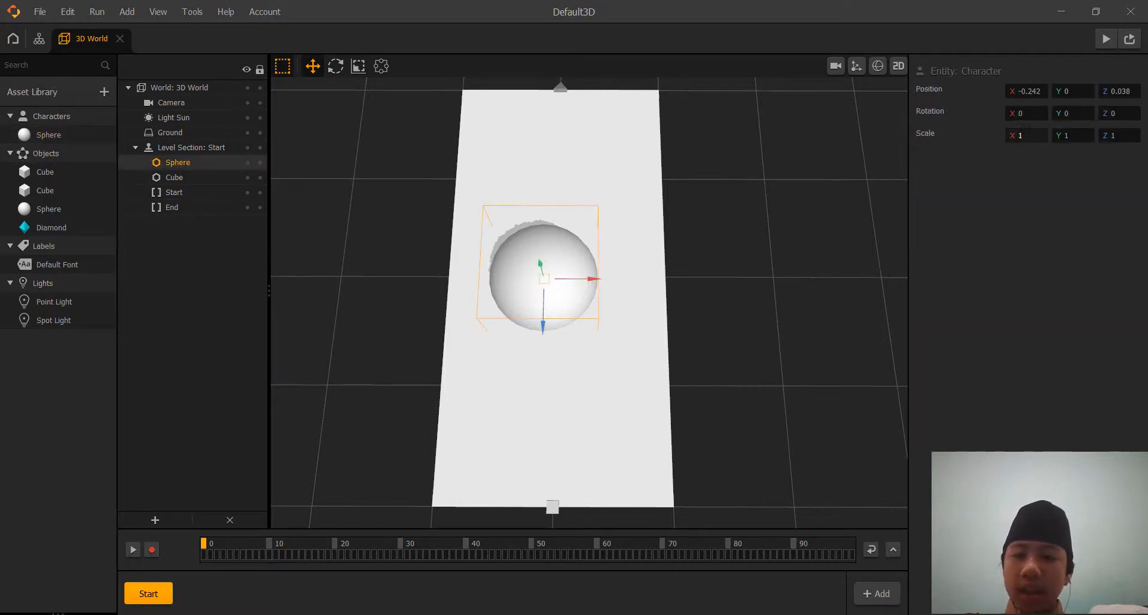
left_click(61, 133)
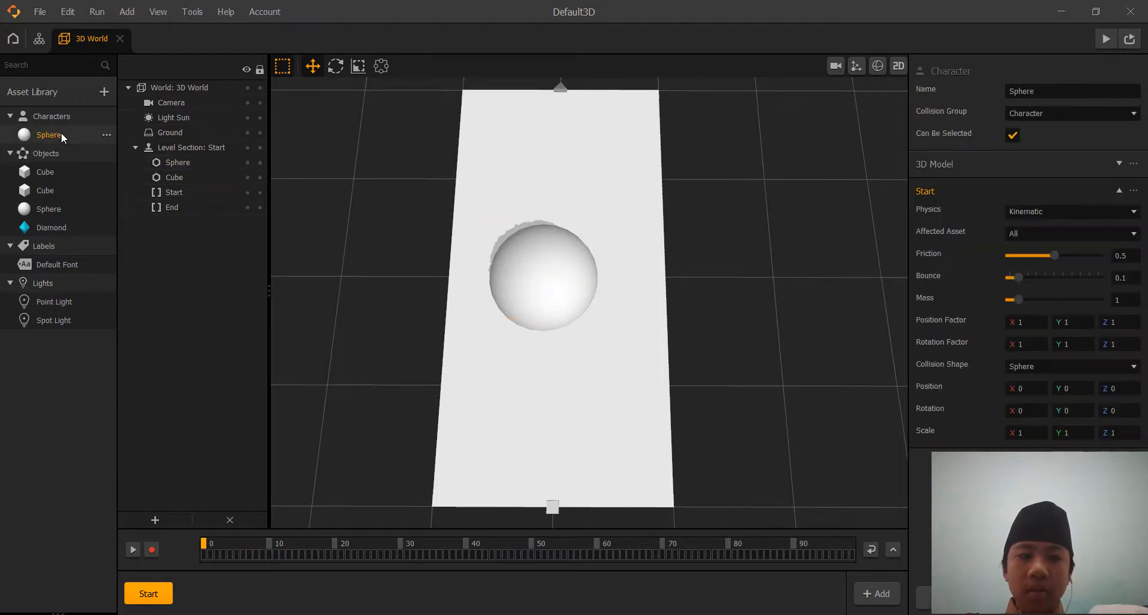
left_click(1077, 93)
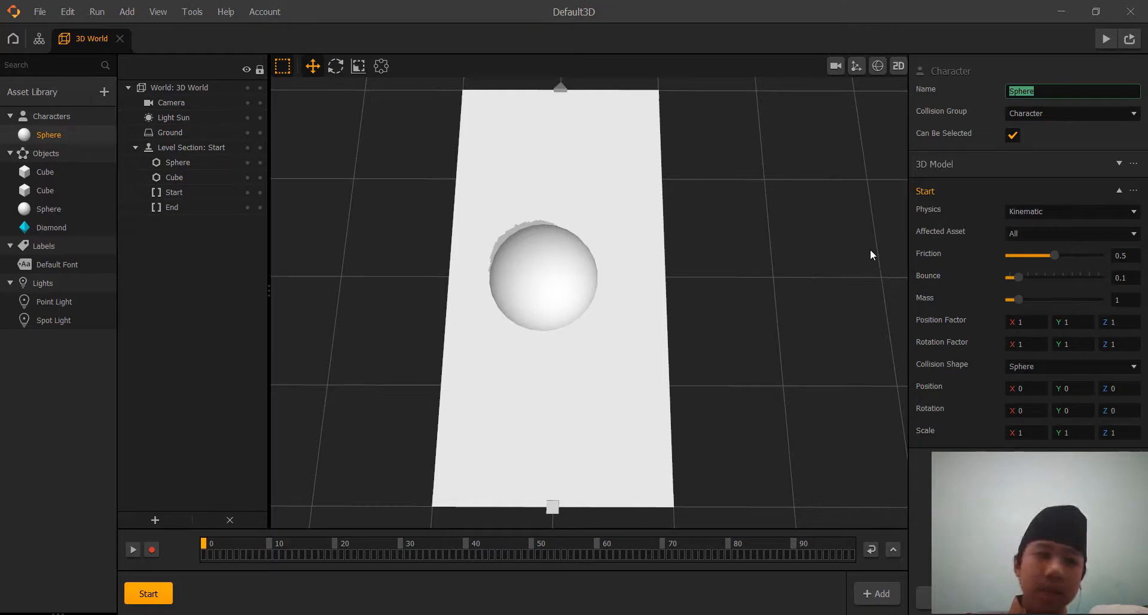
type("Pla")
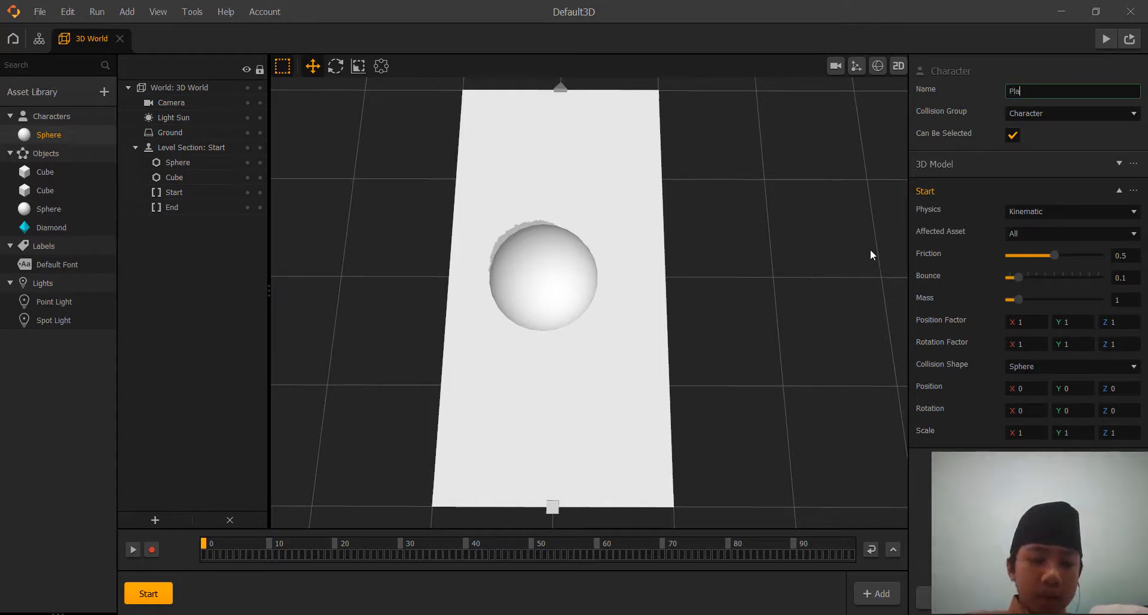
type("c")
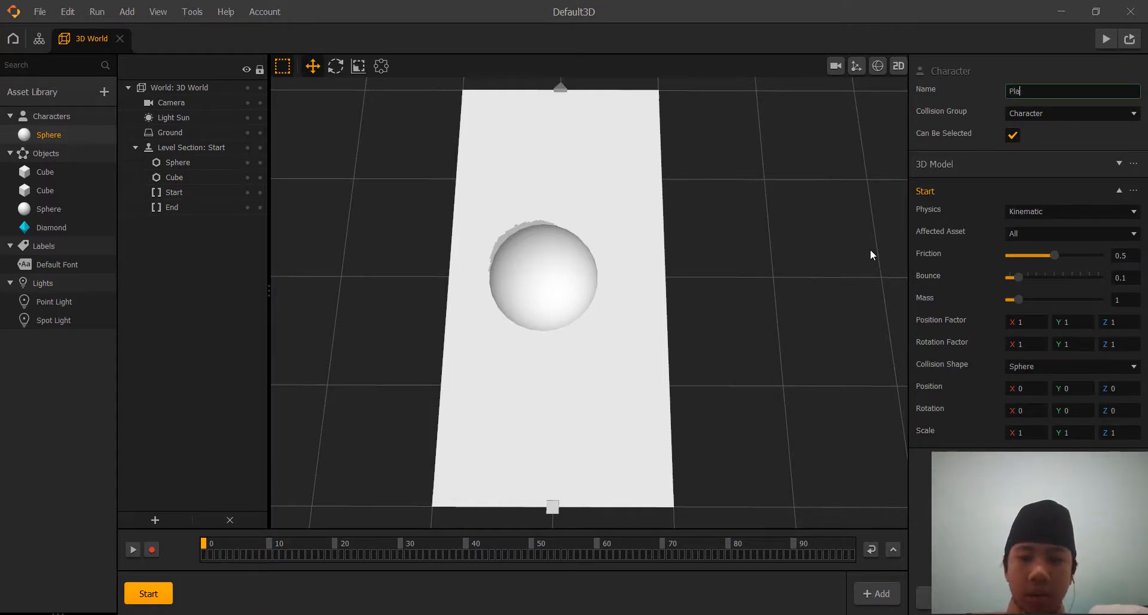
type("yer")
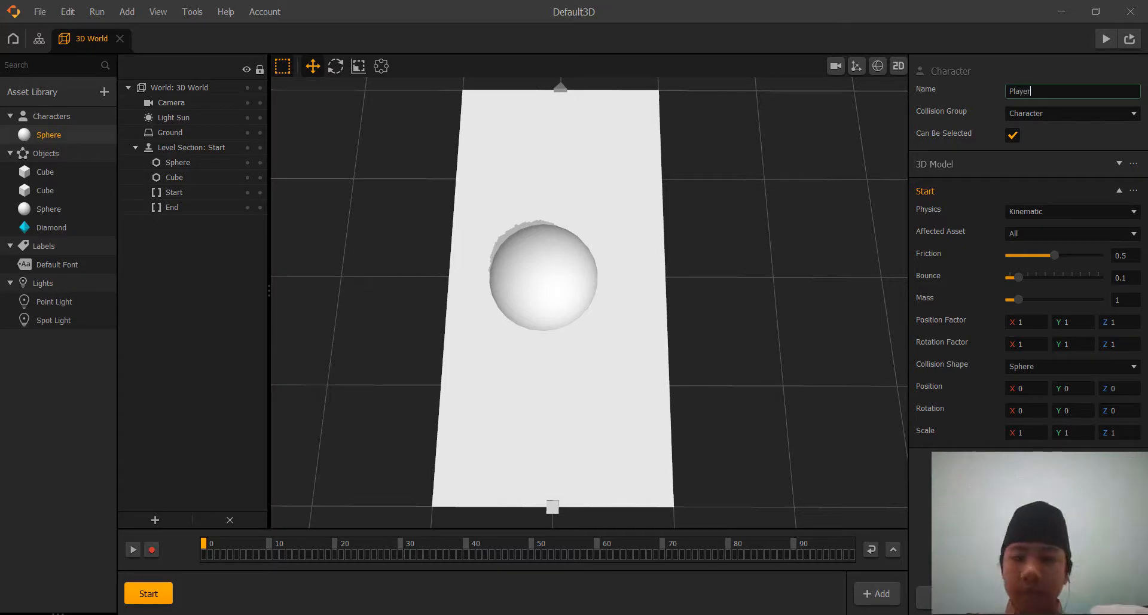
key("Return")
Center the Player sphere on the platform by setting its X and Z positions to 0.
left_click(537, 245)
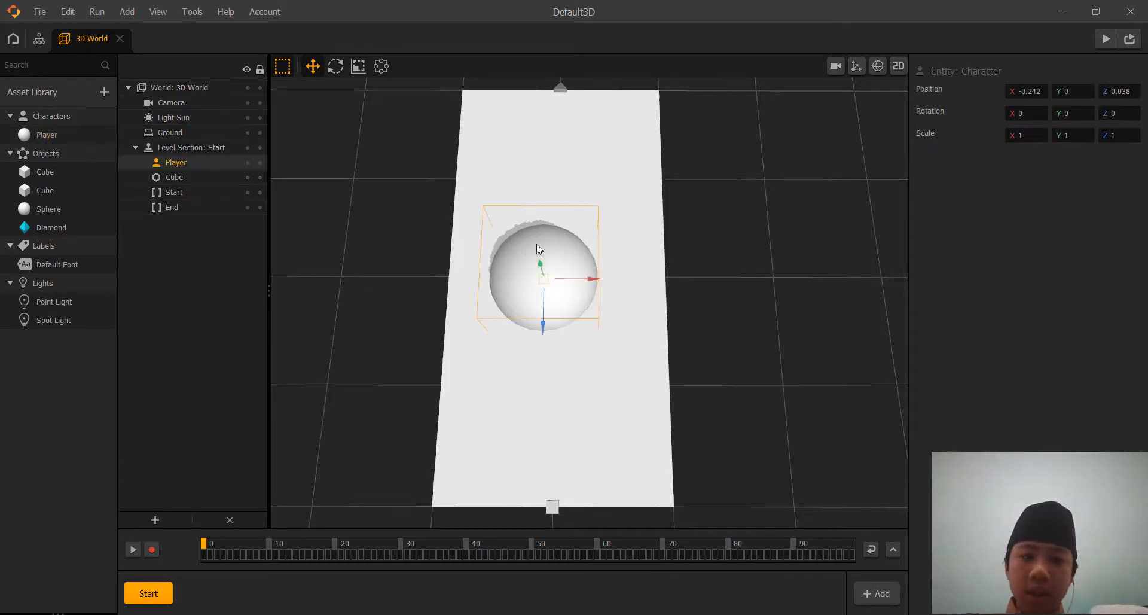
left_click(1038, 93)
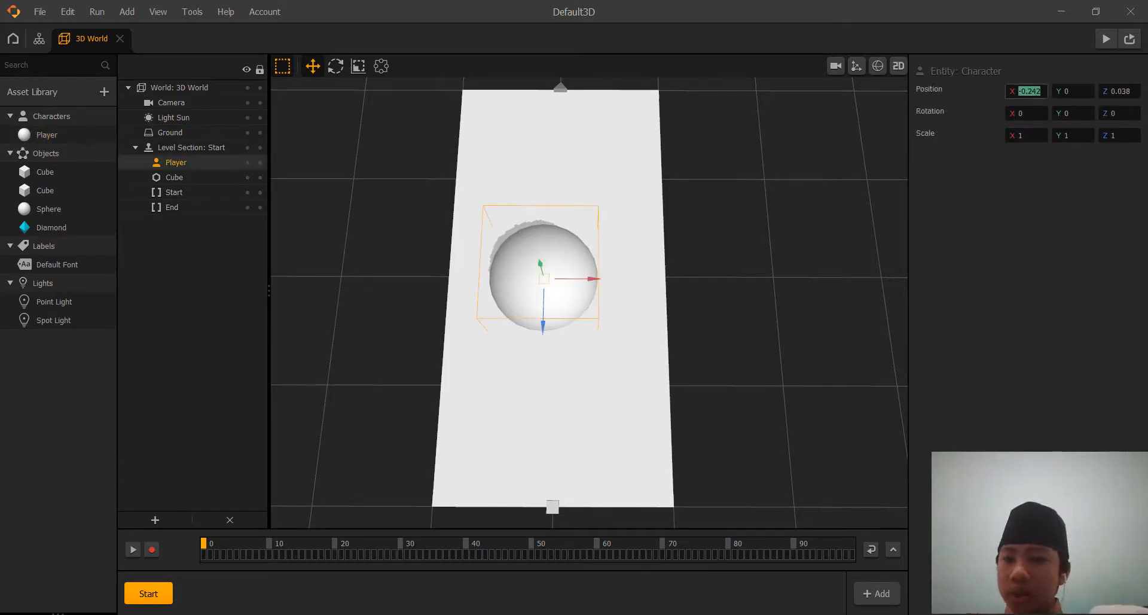
type("0")
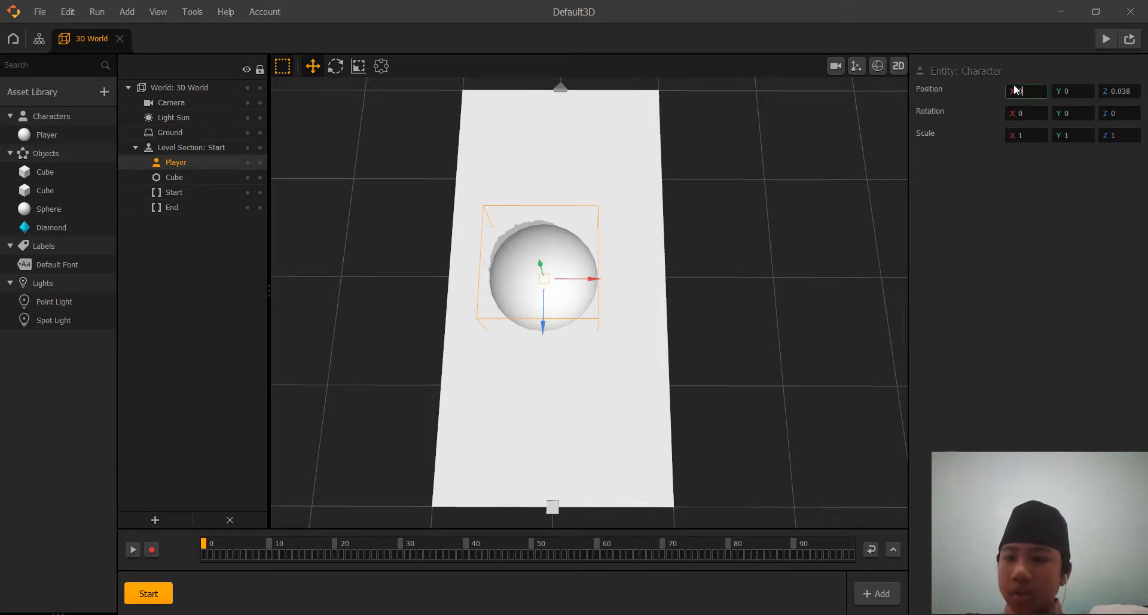
left_click(1119, 91)
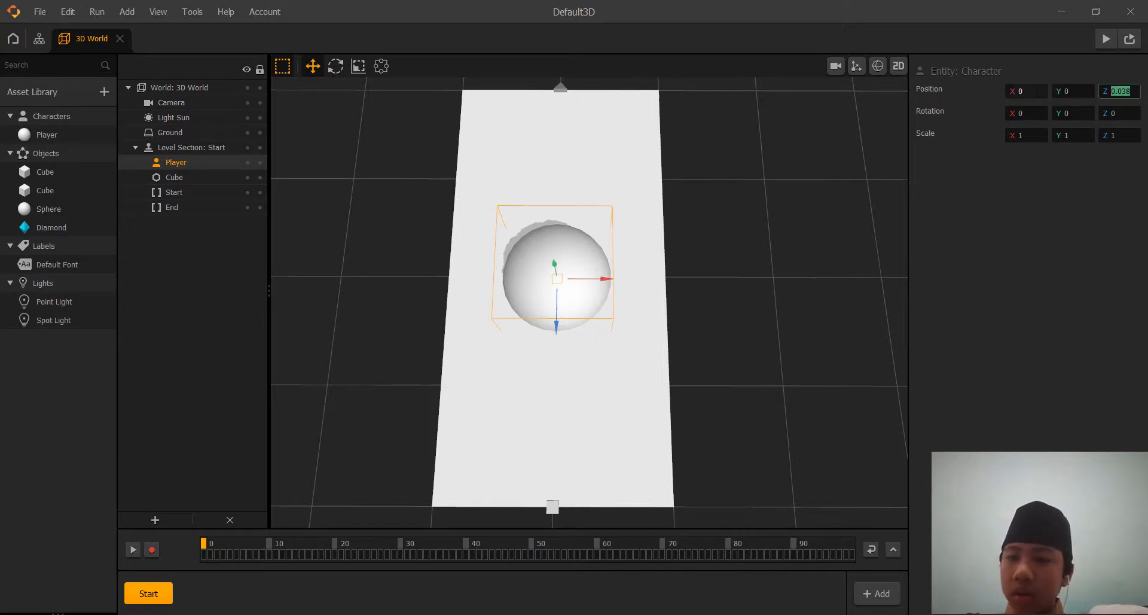
type("0")
left_click(1095, 289)
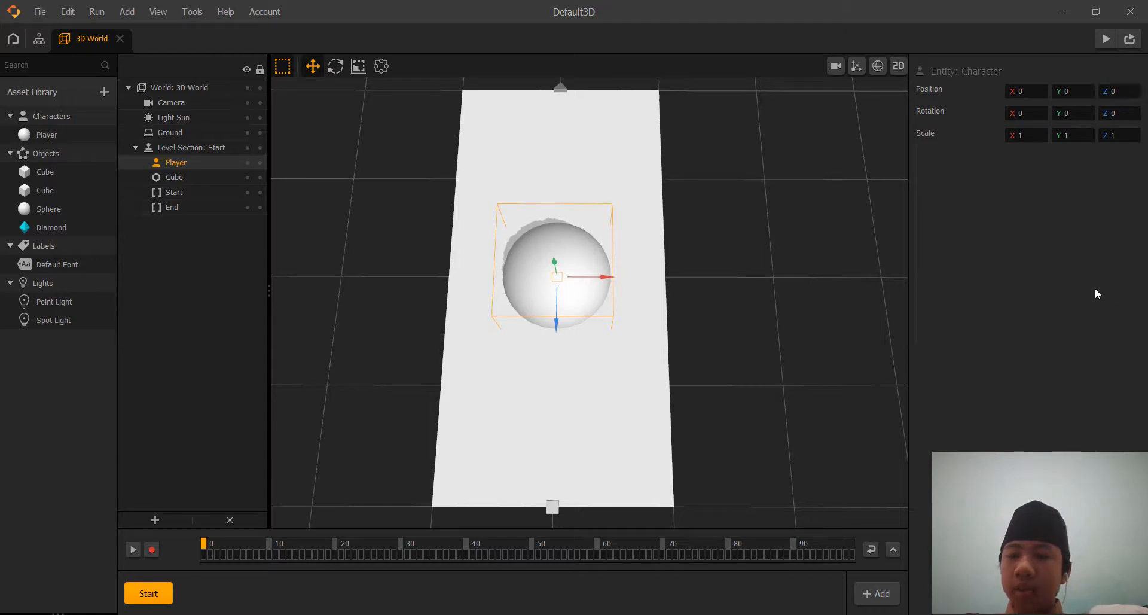
Scale the Player sphere to 0.3 on the X, Y and Z axes.
left_click(1024, 136)
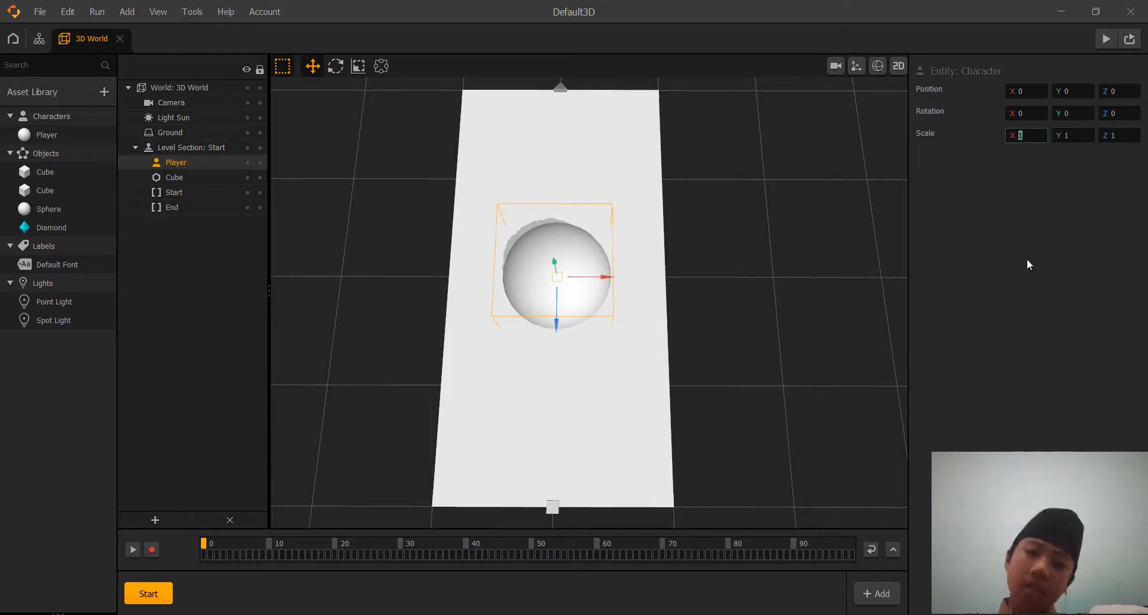
type("0.3")
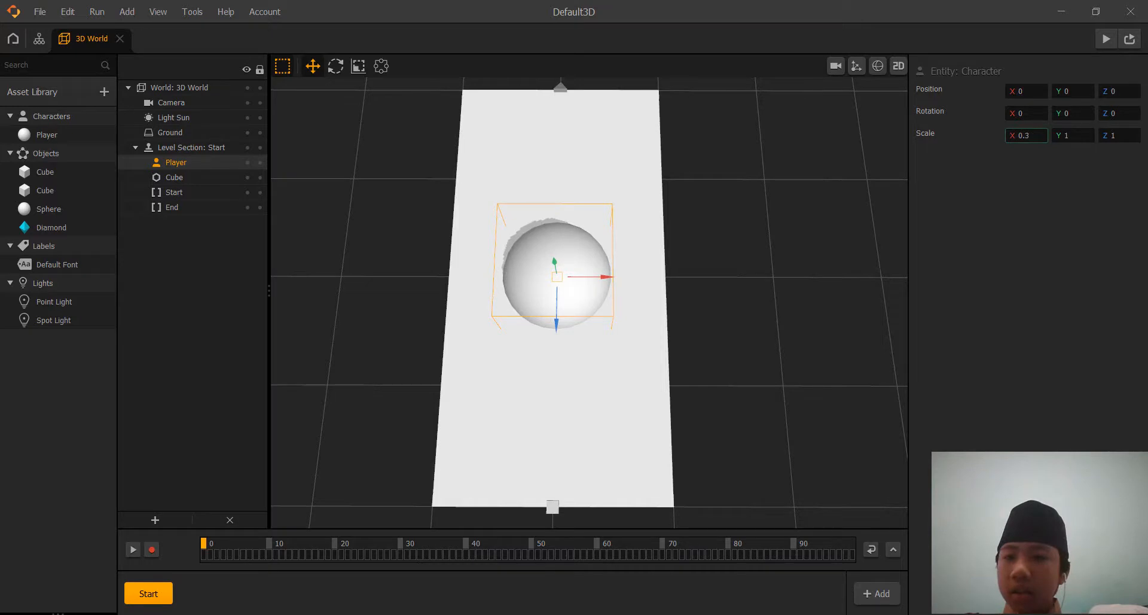
key("Tab")
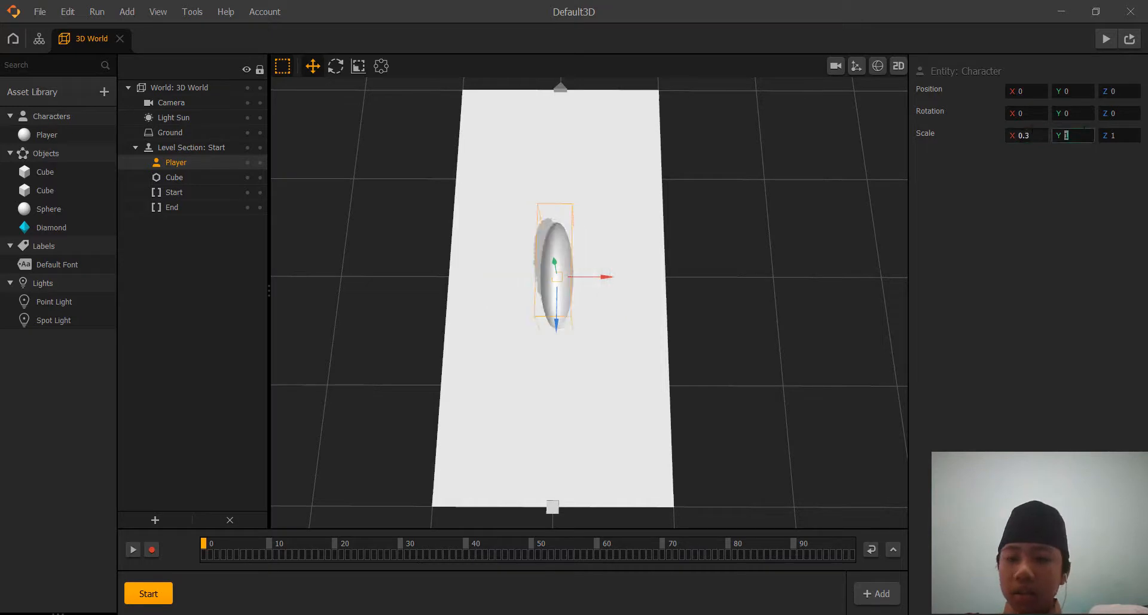
type("0.3")
key("Tab")
type("0.3")
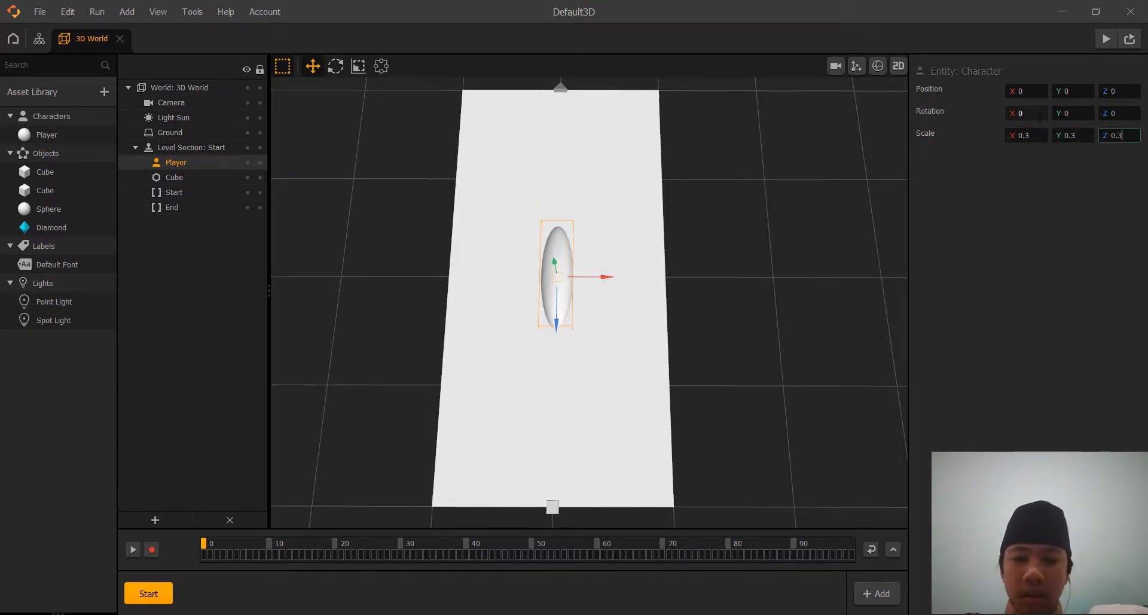
left_click(1033, 205)
left_click(906, 229)
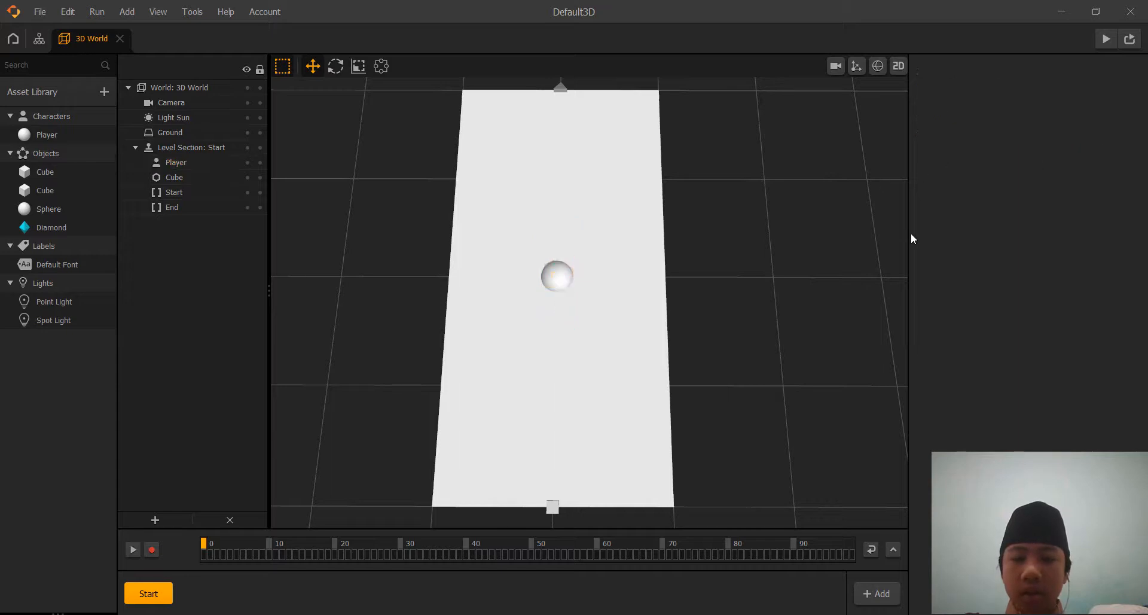
Raise the Player sphere above the platform by setting its Y position to 0.3.
left_click(556, 274)
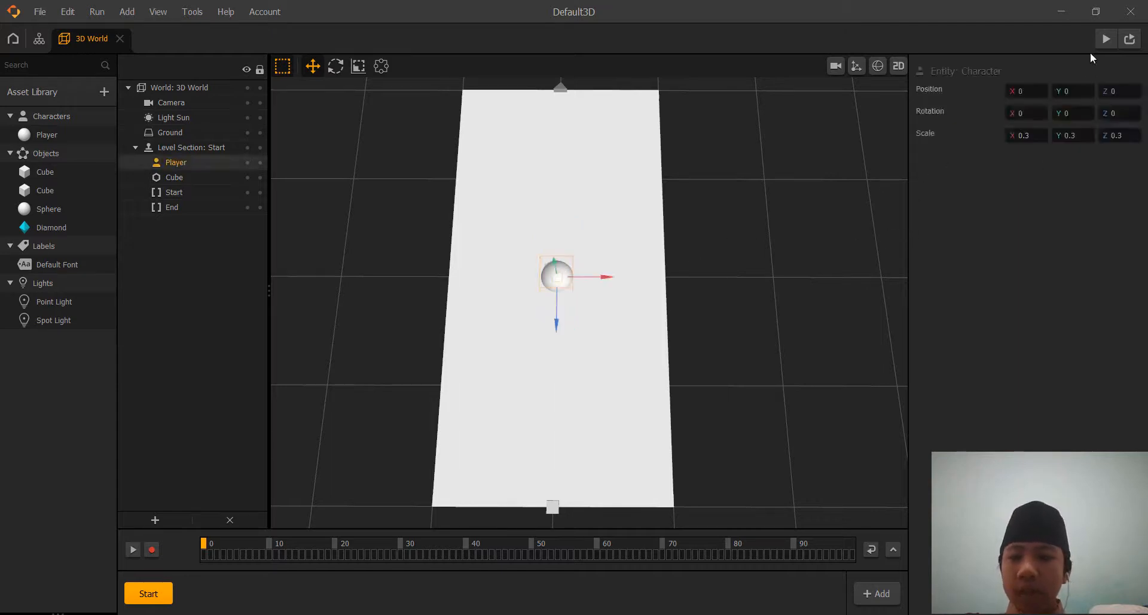
left_click(1075, 91)
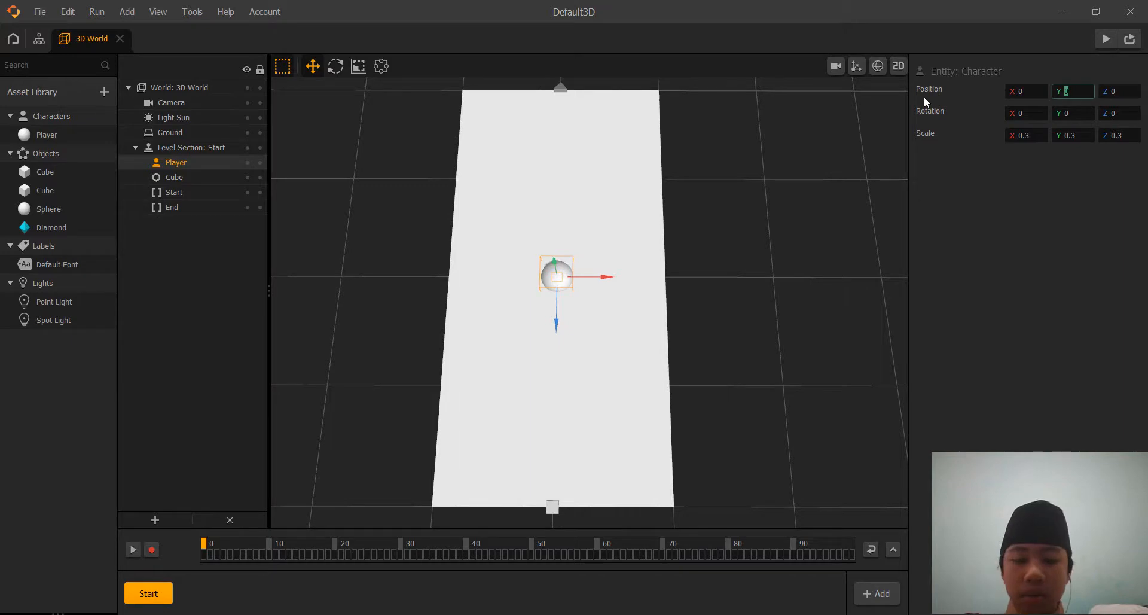
type("3")
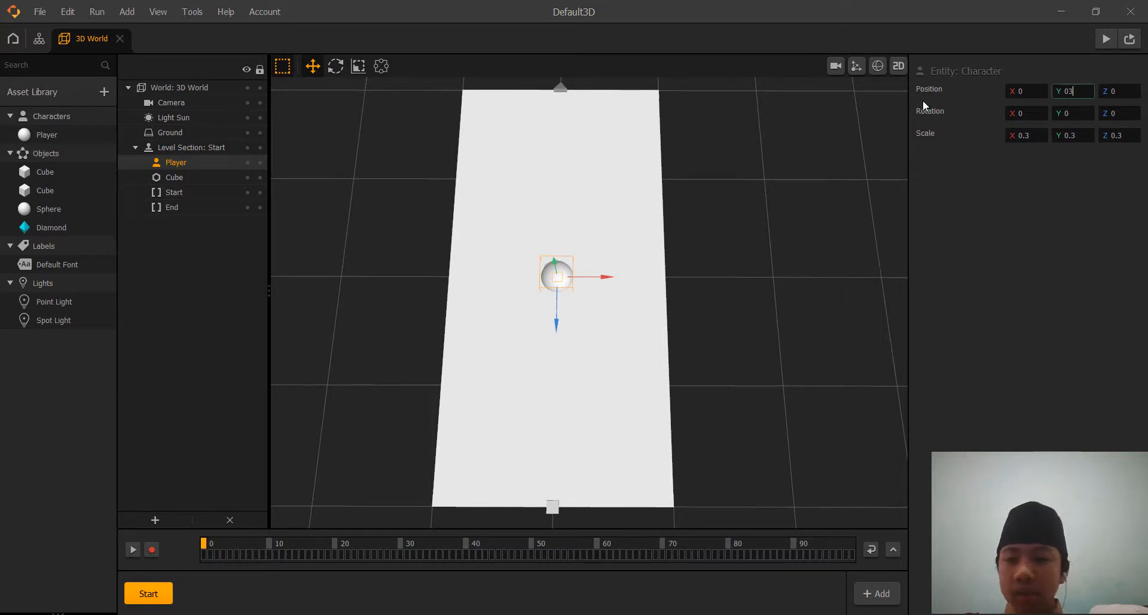
key("BackSpace")
type(".3")
left_click(1045, 210)
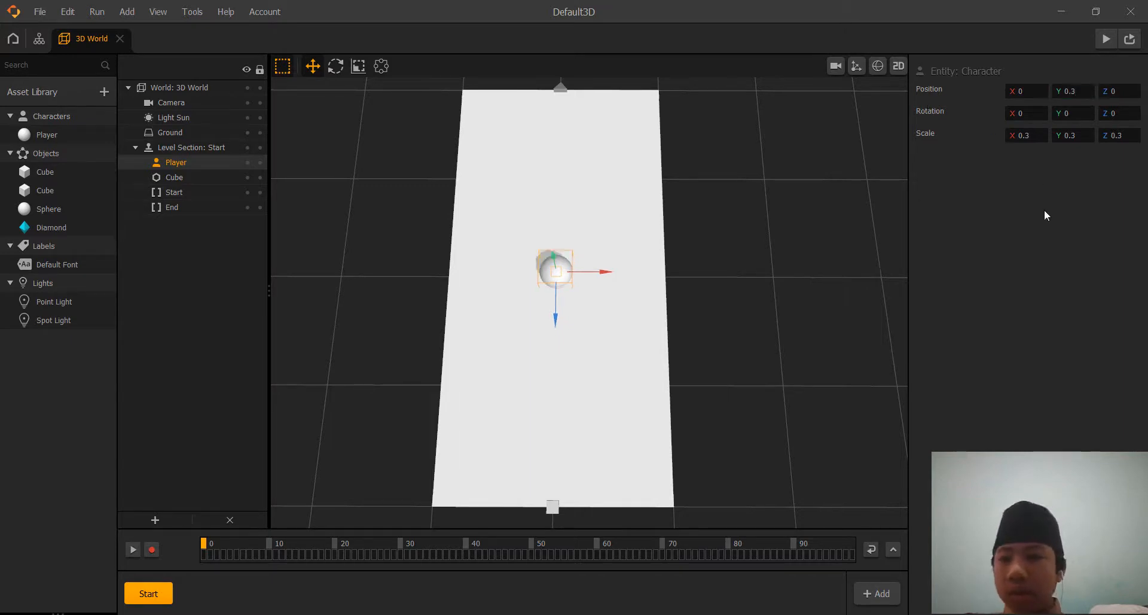
left_click(1022, 93)
left_click(1061, 94)
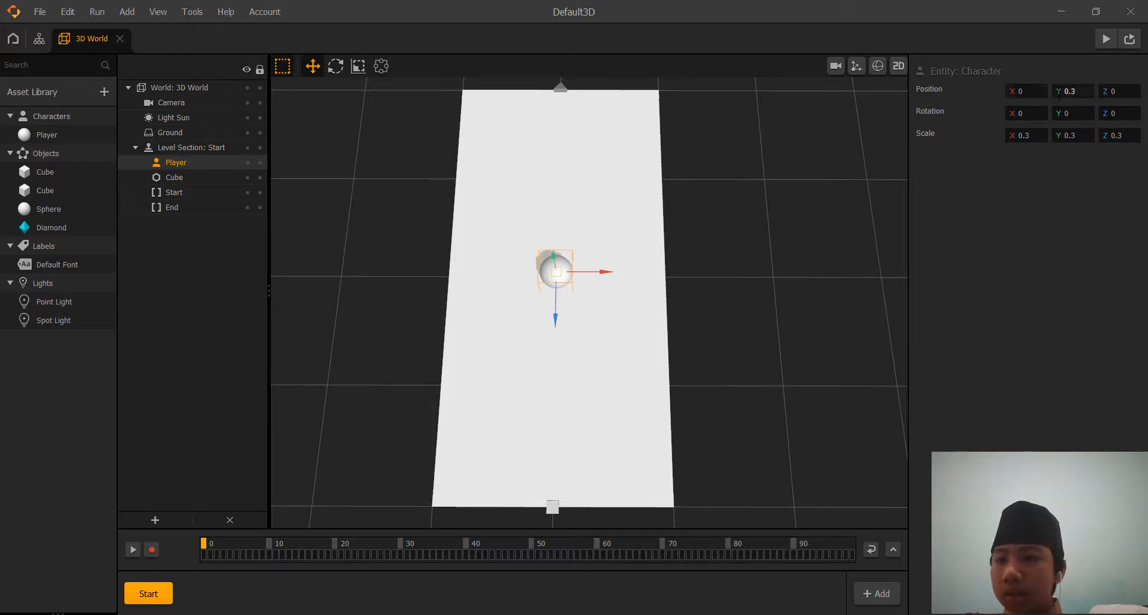
left_click(1113, 93)
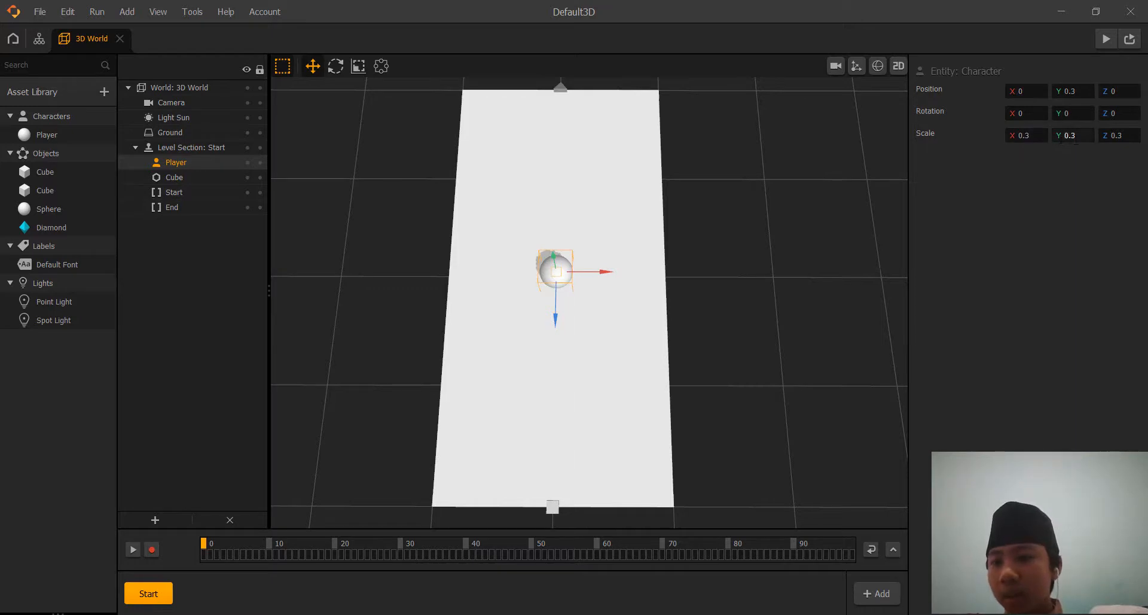
left_click(1099, 139)
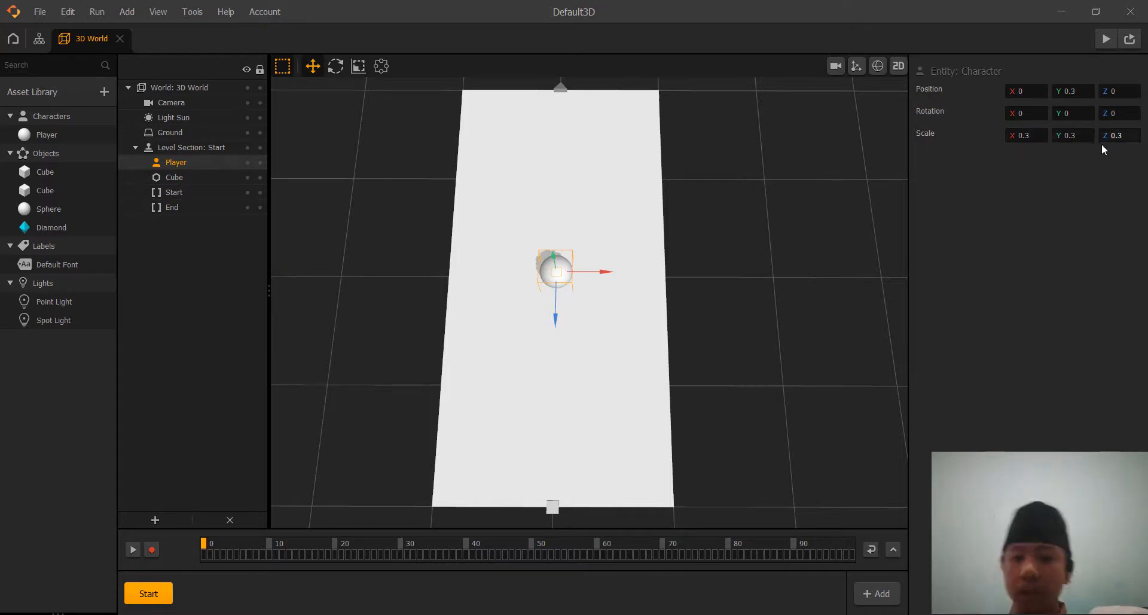
mouse_move(740, 276)
right_mouse_down()
mouse_move(756, 266)
mouse_move(747, 277)
right_mouse_up()
left_click(747, 276)
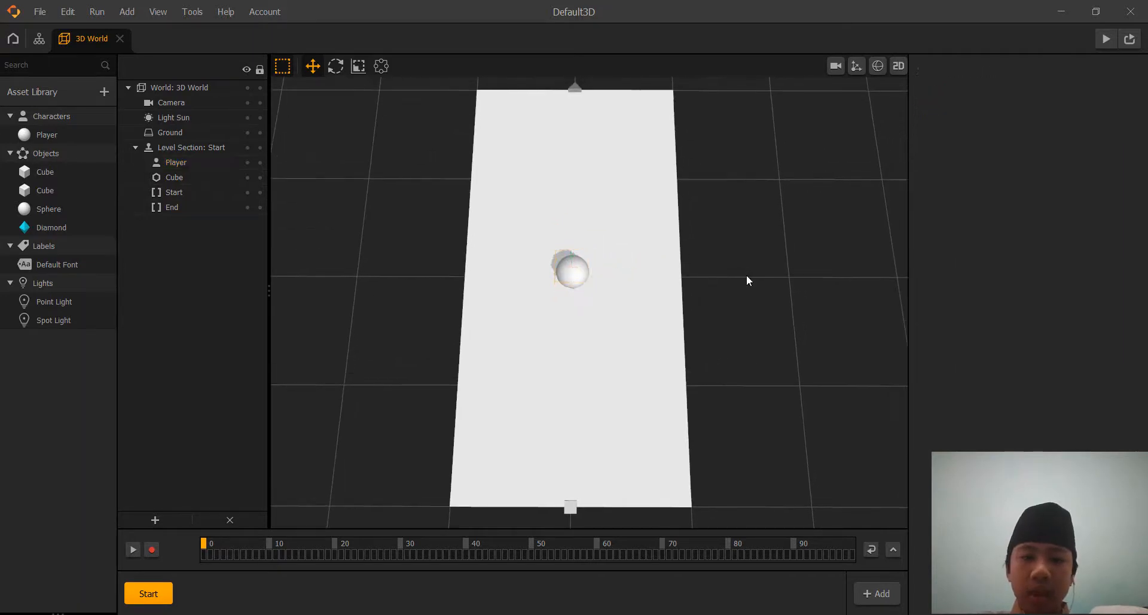
Duplicate the Start level section and rename the copy to P1.
left_click(148, 595)
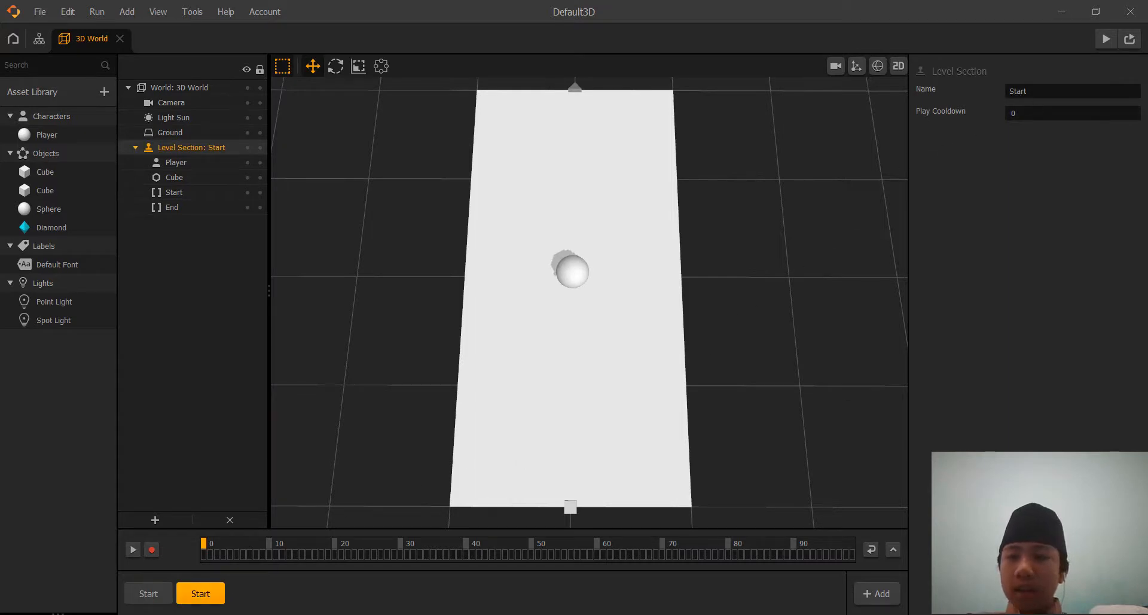
double_click(1017, 91)
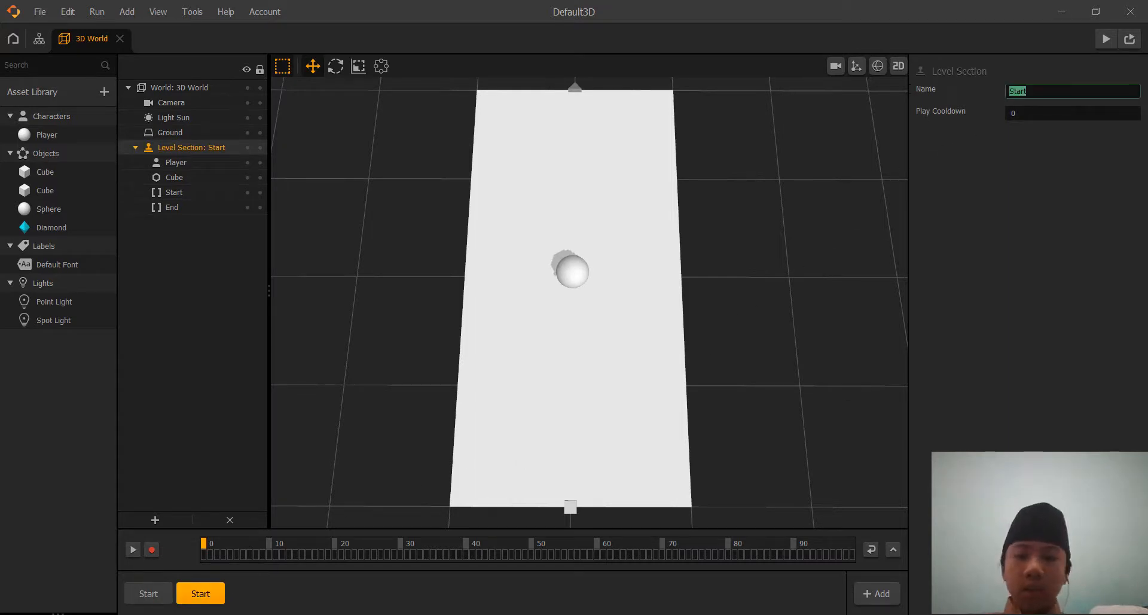
type("1")
key("BackSpace")
type("P1")
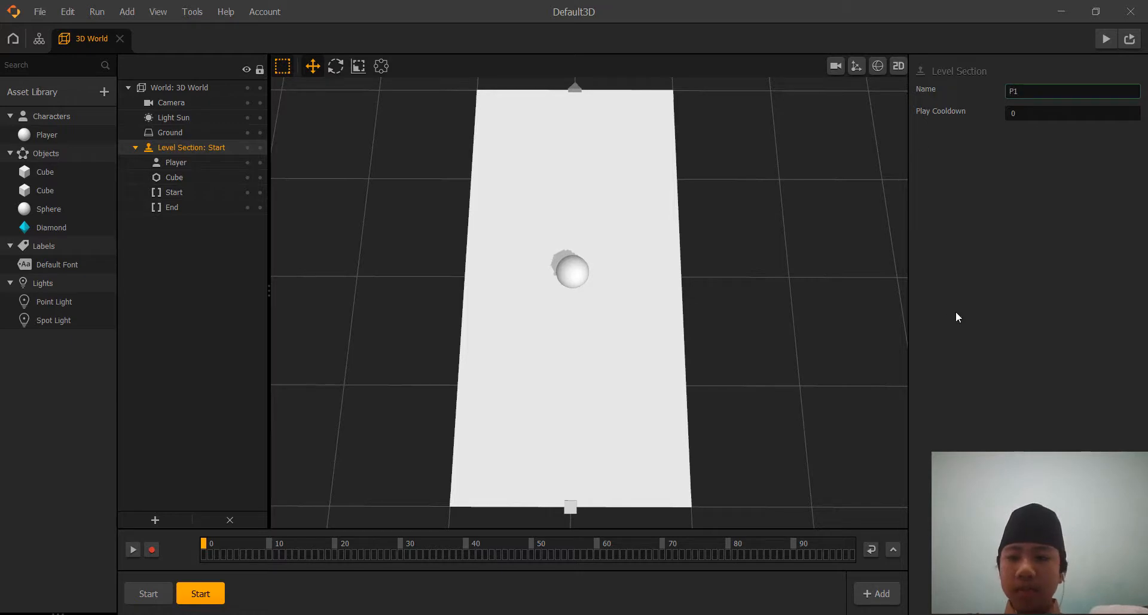
key("Return")
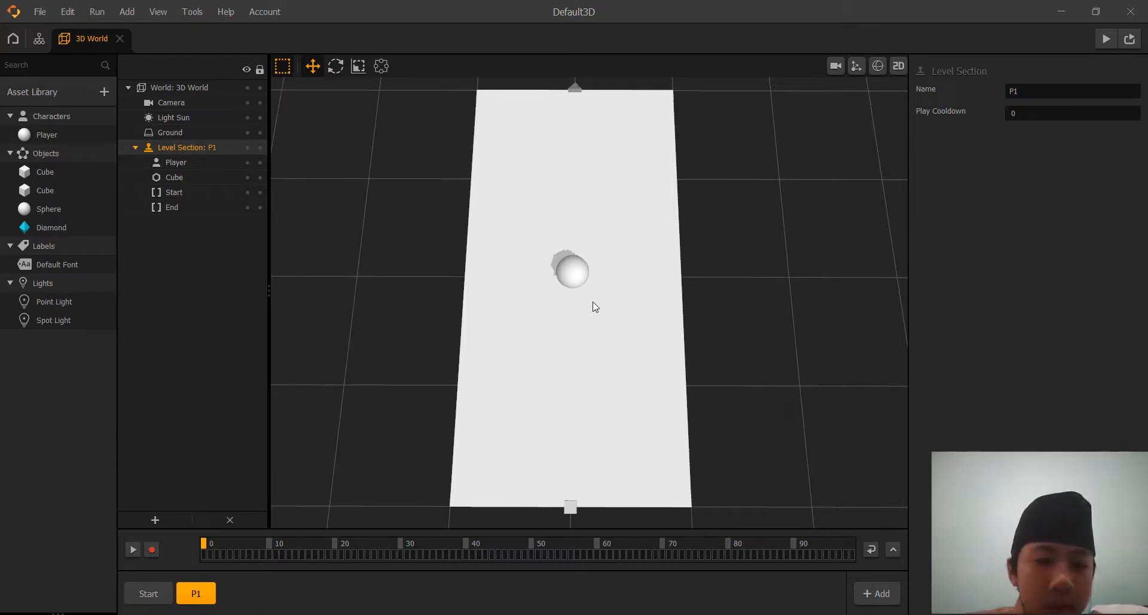
Delete the Player sphere from the P1 level section.
left_click(579, 272)
key("Delete")
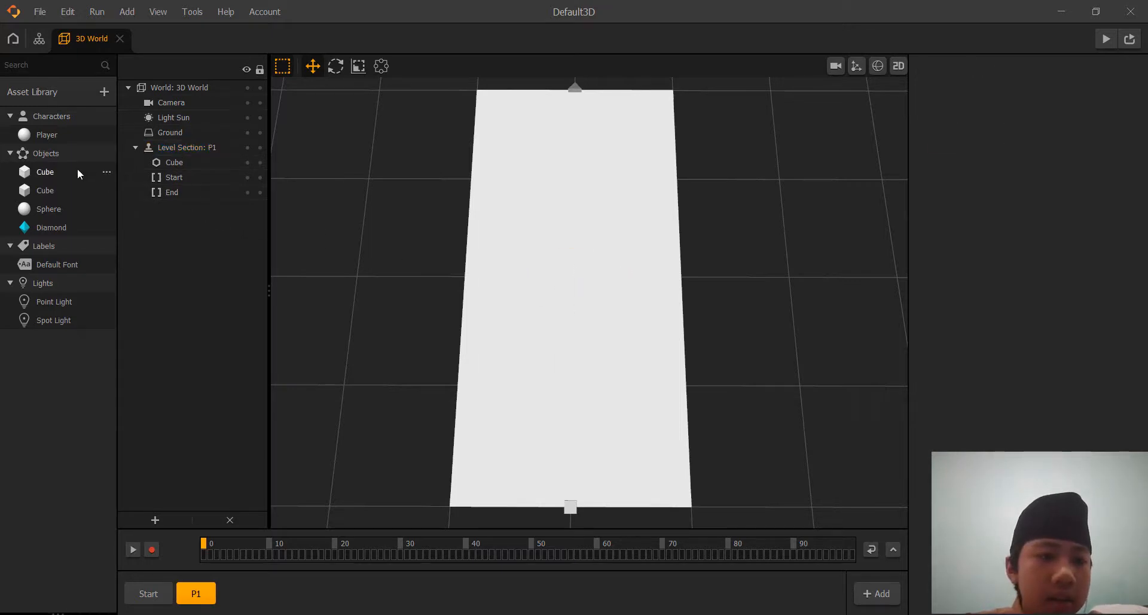
left_click(512, 231)
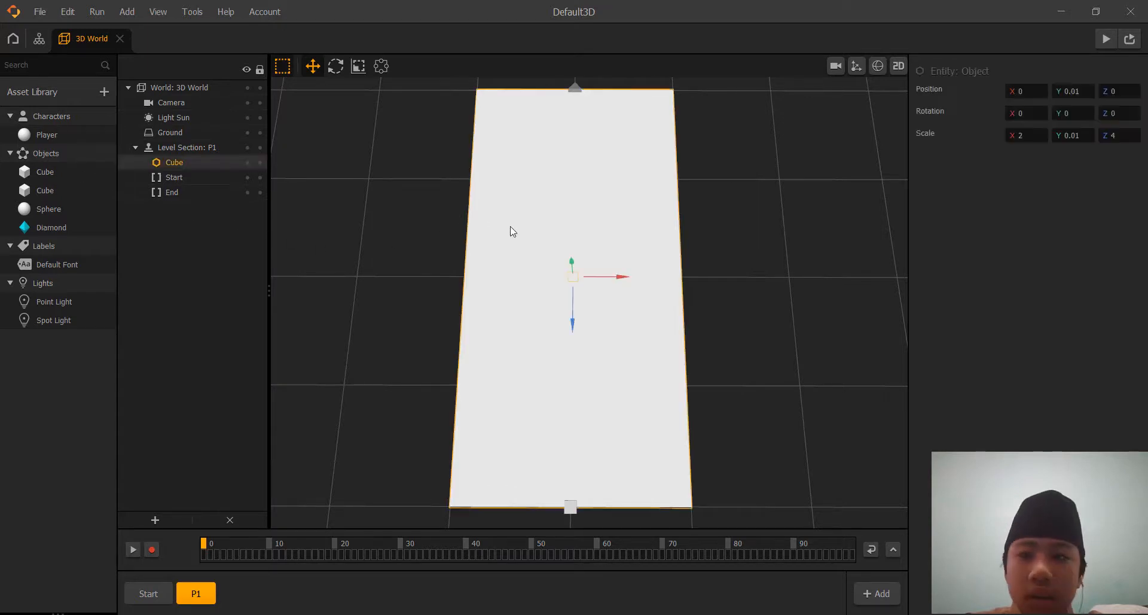
Rename the second Cube asset in the library to Enemy and set its collision group to Enemy.
left_click(48, 189)
left_click_drag(1043, 92, 932, 88)
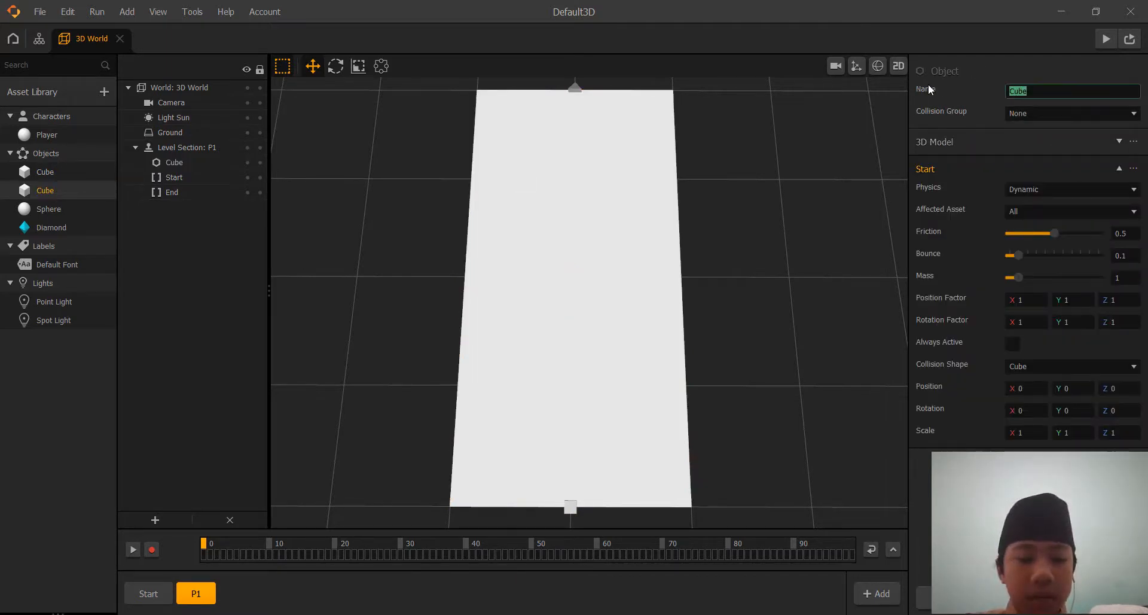
type("Enemy")
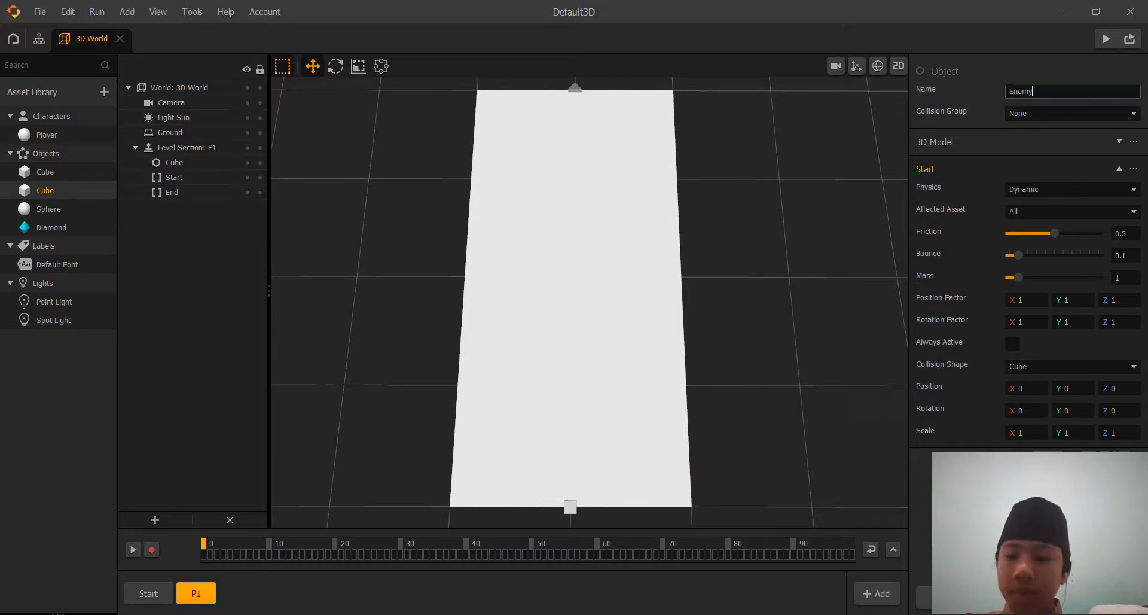
key("Return")
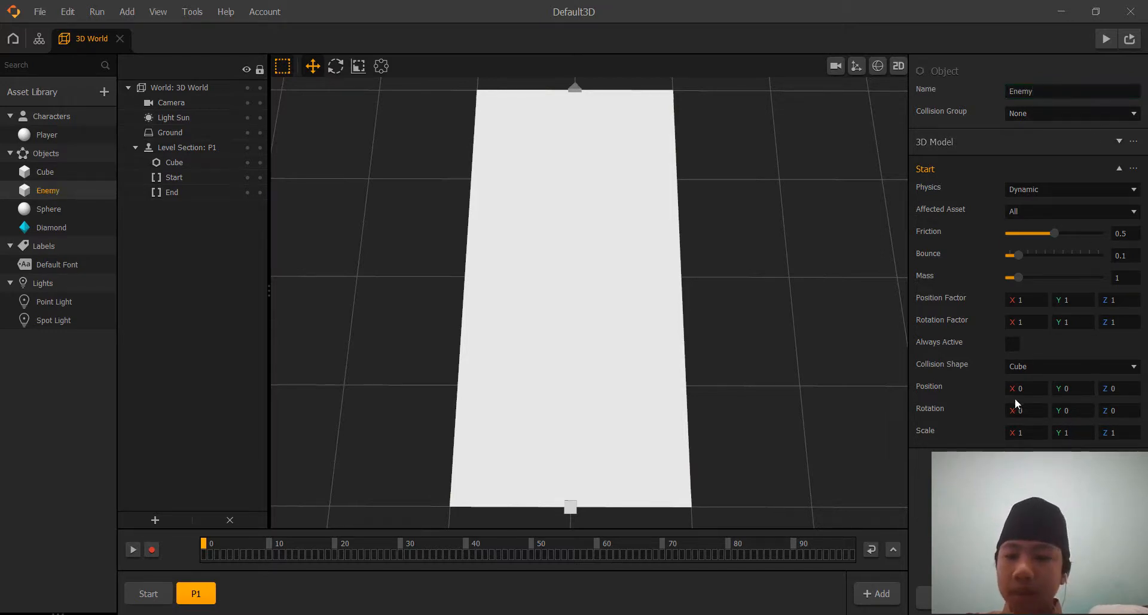
left_click(1040, 113)
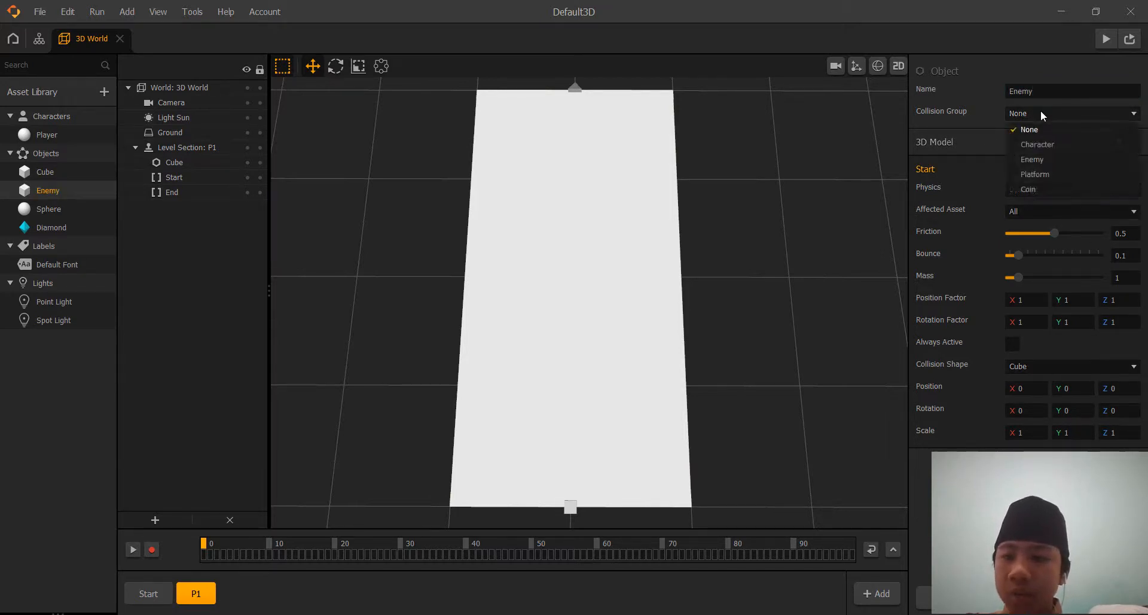
left_click(1042, 158)
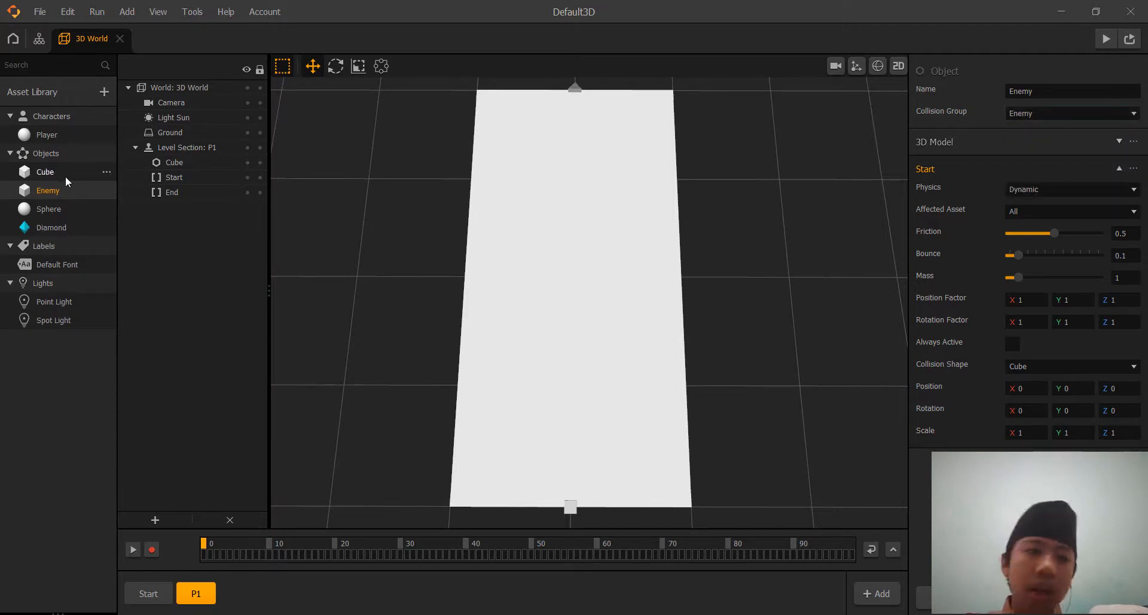
Rename the platform's Cube asset to Ground and set its collision group to Platform.
left_click(45, 173)
left_click_drag(1047, 91, 710, 69)
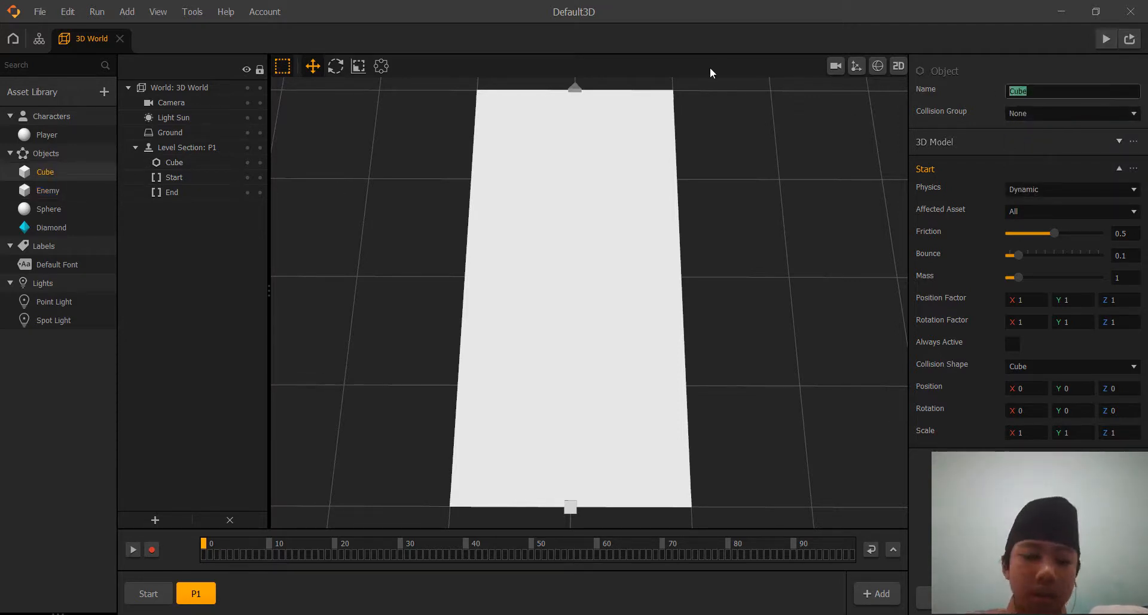
type("Ground")
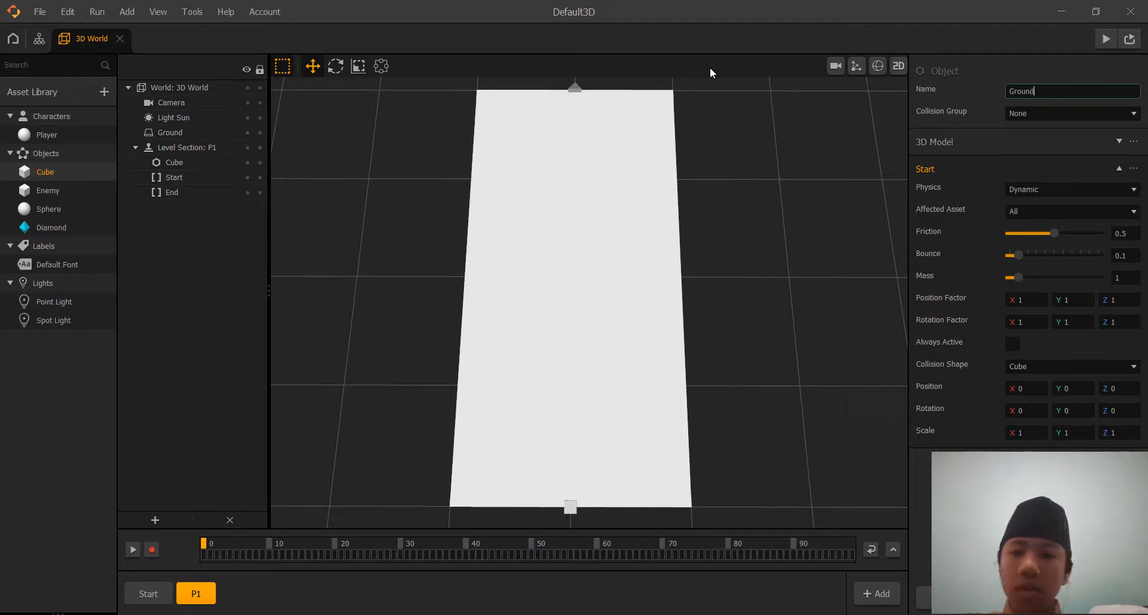
left_click(1085, 114)
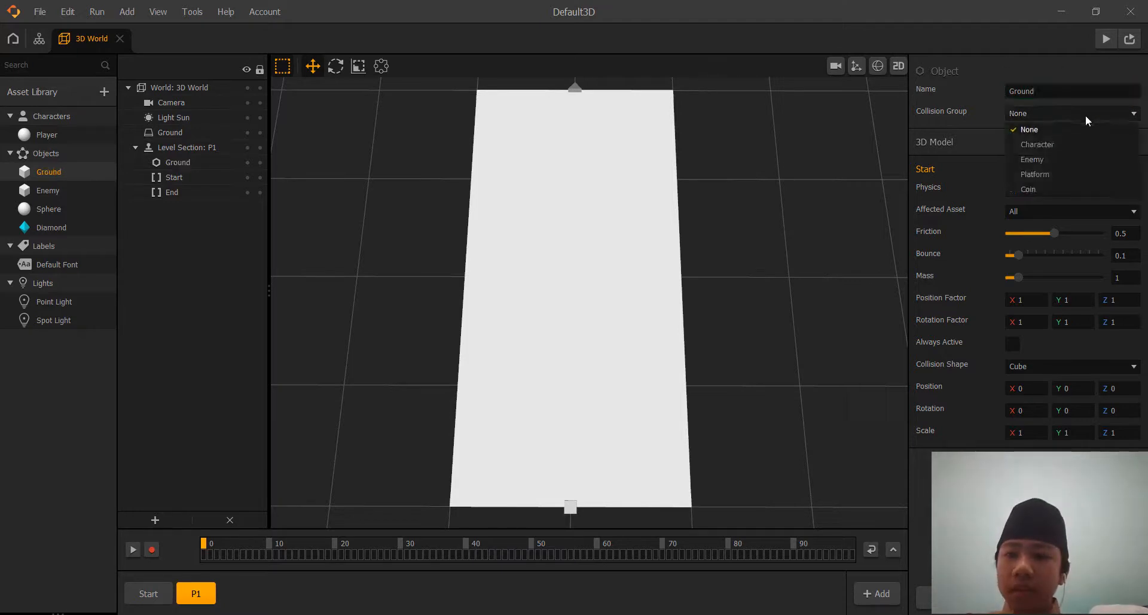
left_click(1055, 170)
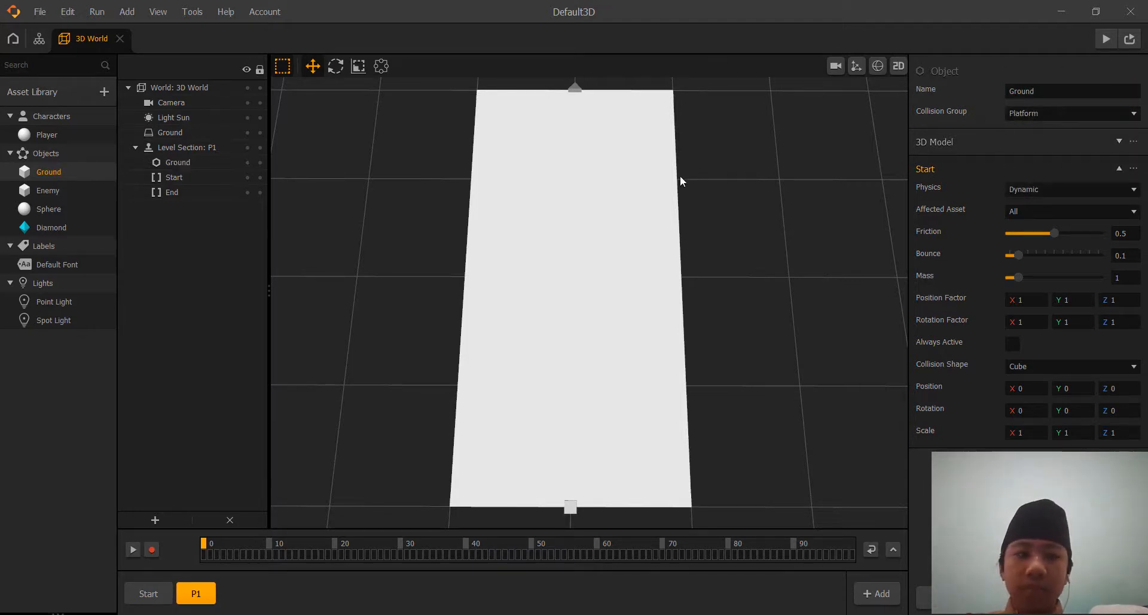
left_click(628, 212)
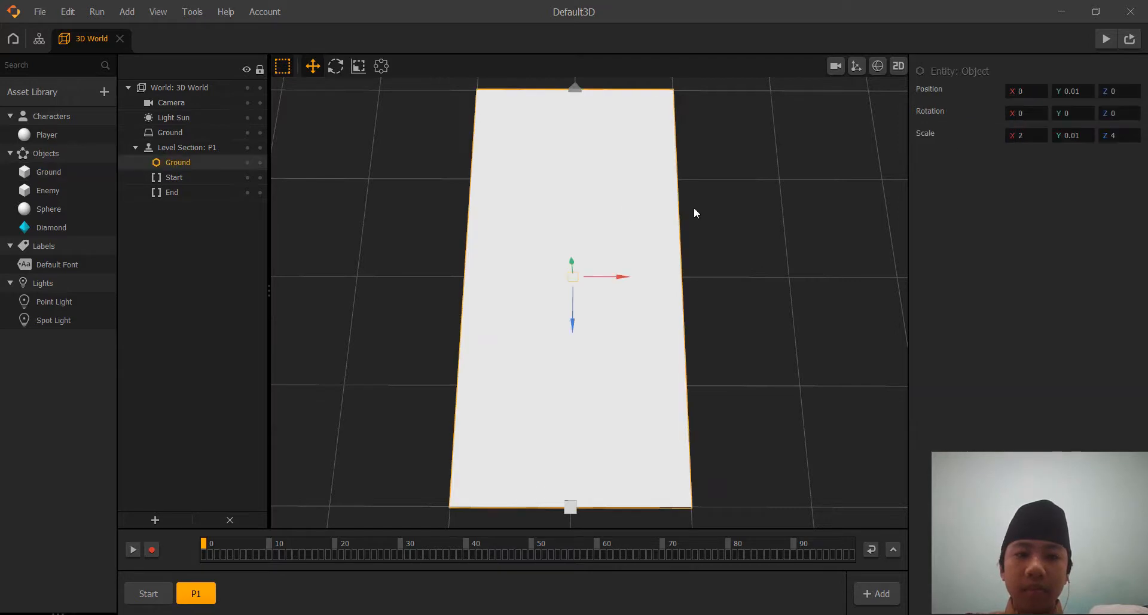
left_click(770, 207)
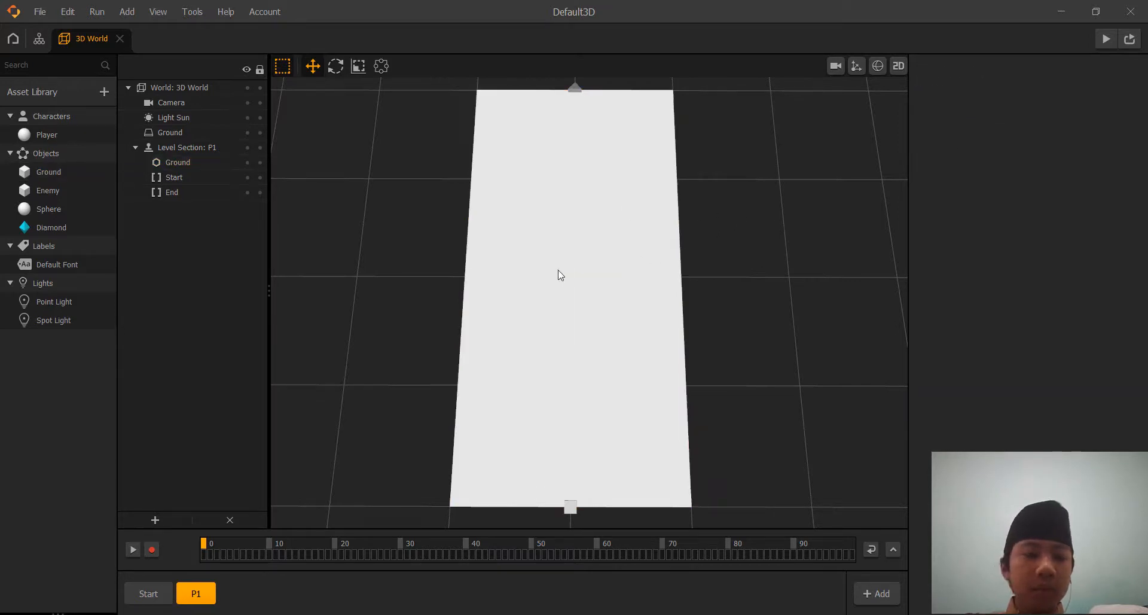
Place an Enemy cube on the P1 platform and center it by setting its X and Z positions to 0.
left_click_drag(46, 192, 552, 251)
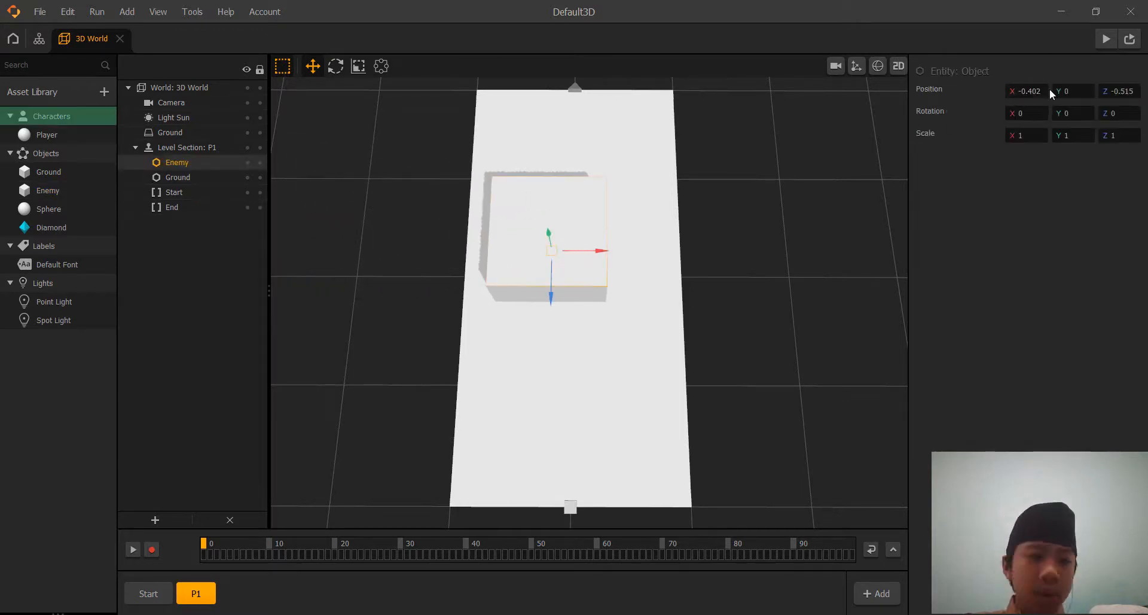
left_click(1028, 91)
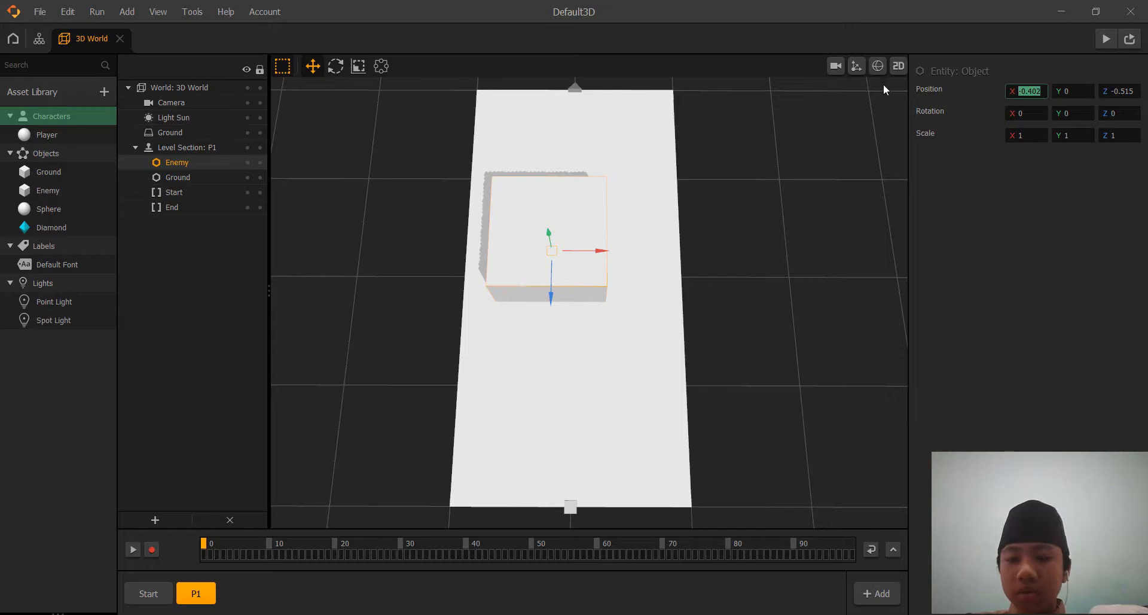
type("0")
key("Return")
left_click(1119, 90)
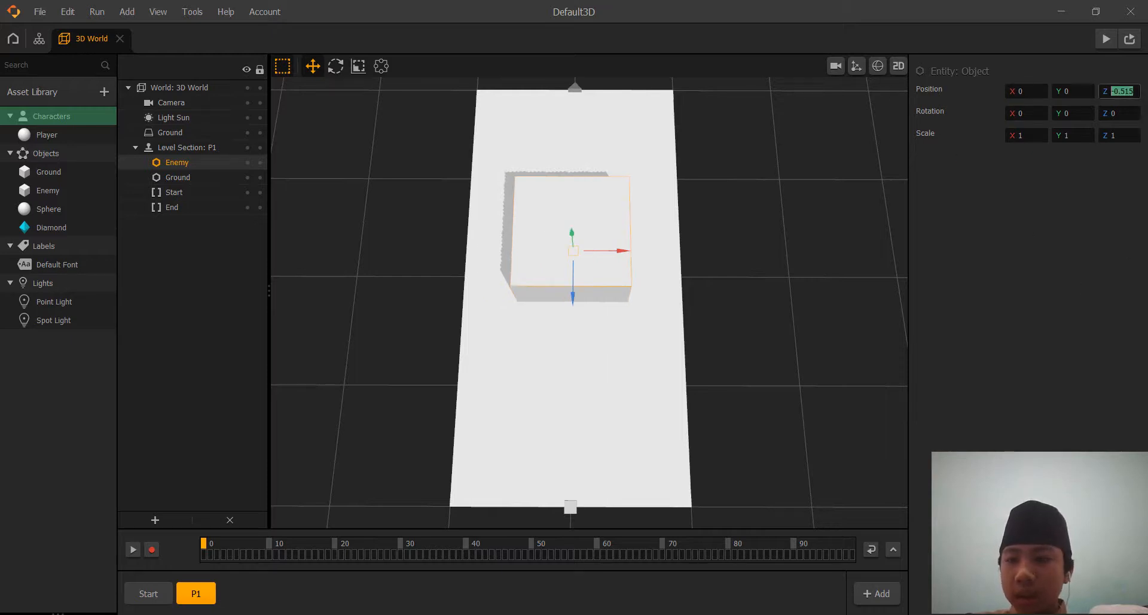
type("0")
key("Return")
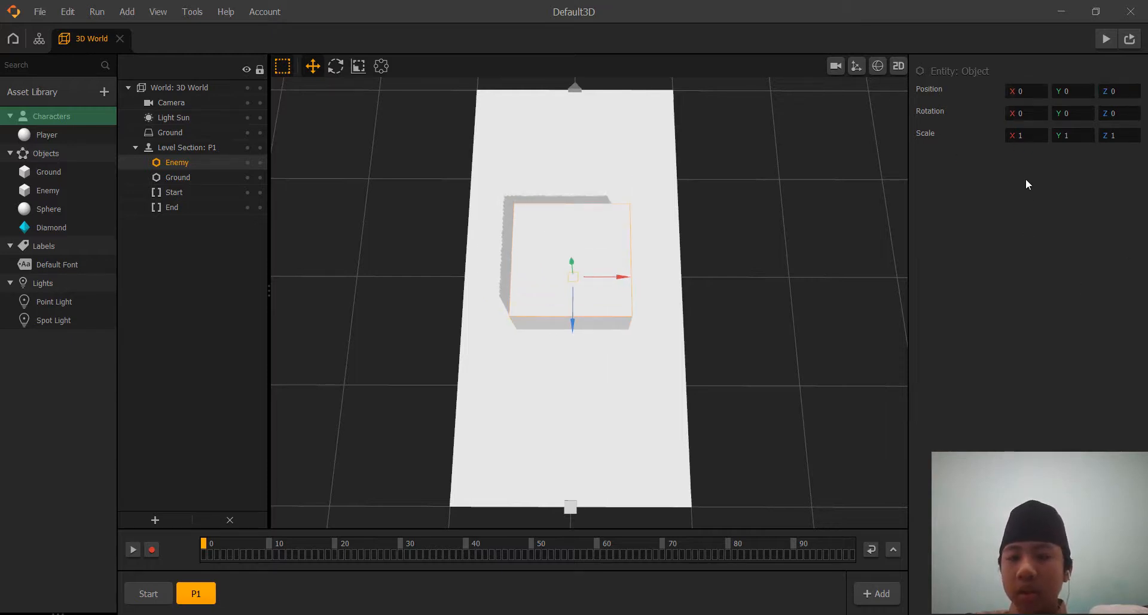
Set the X scale of the Enemy cube in the P1 section to 0.5.
left_click(1033, 130)
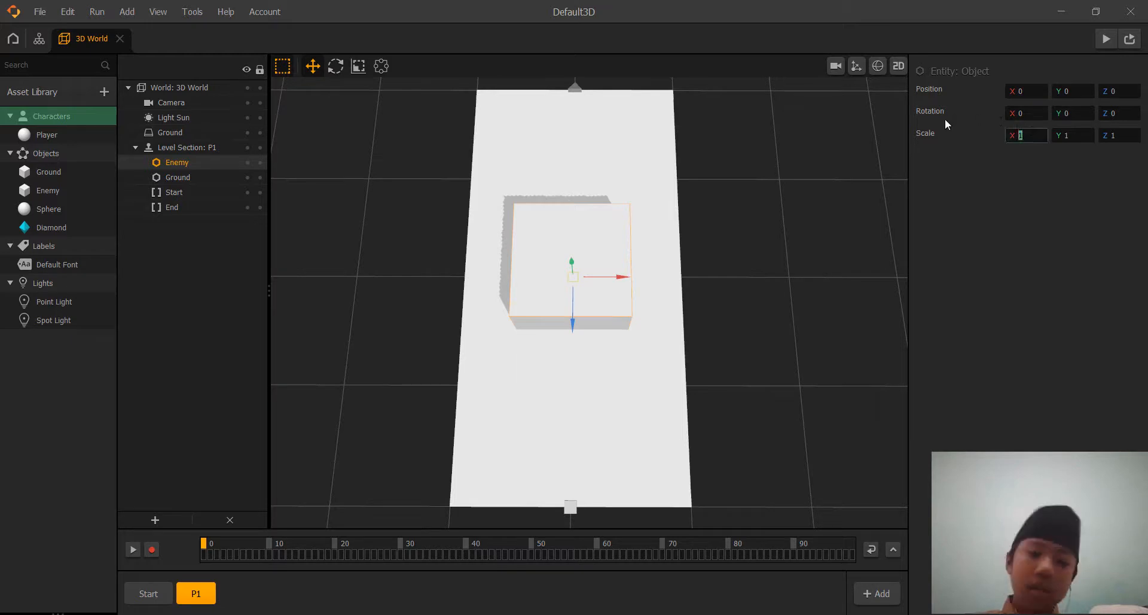
type("0.5")
key("Return")
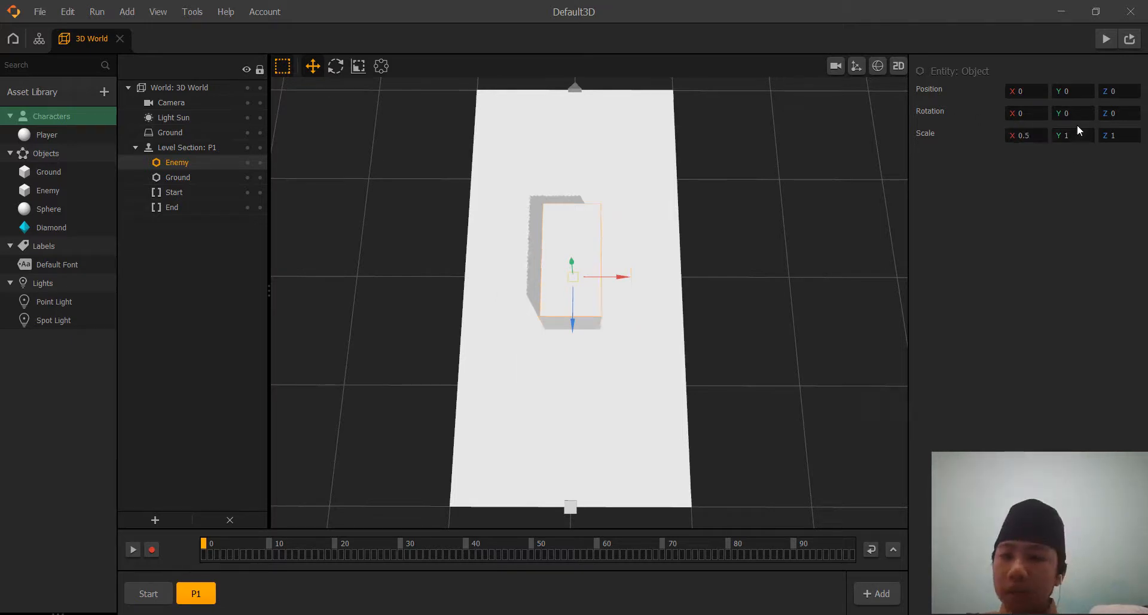
Set the Enemy cube's scale to X 0.3, Y 1 and Z 0.3.
left_click_drag(1086, 139, 883, 91)
type("0.")
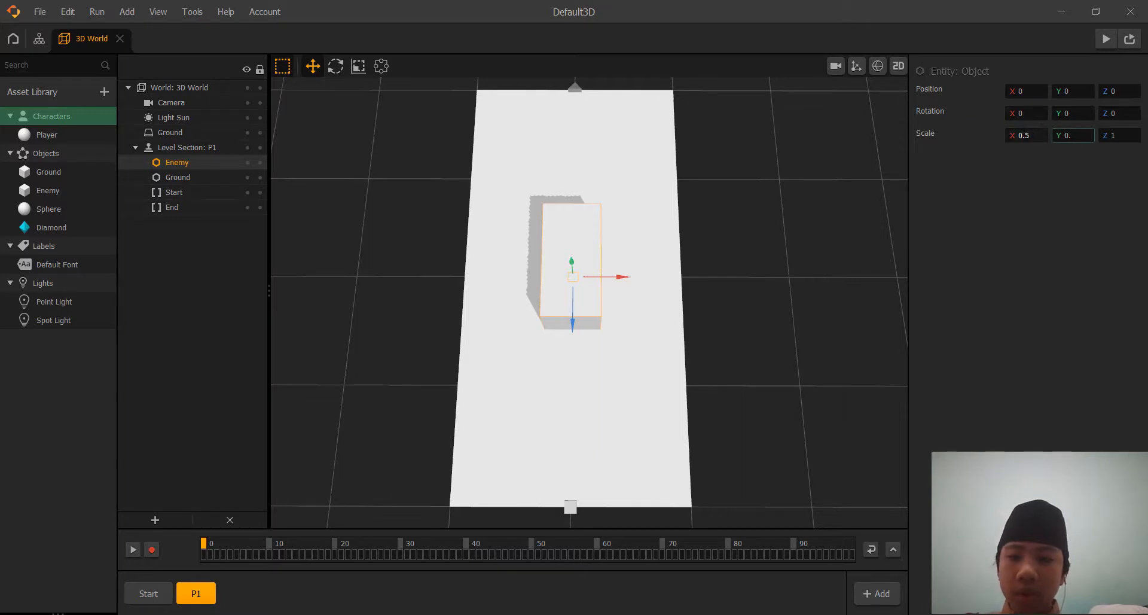
key("shift+Tab")
type("0.3")
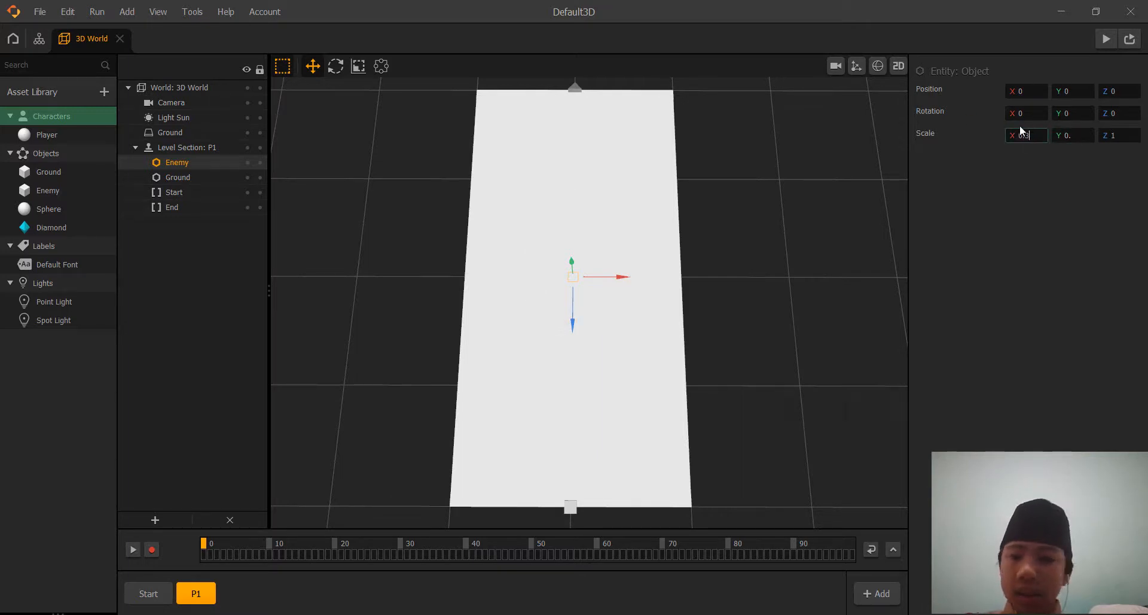
key("Tab")
type("1")
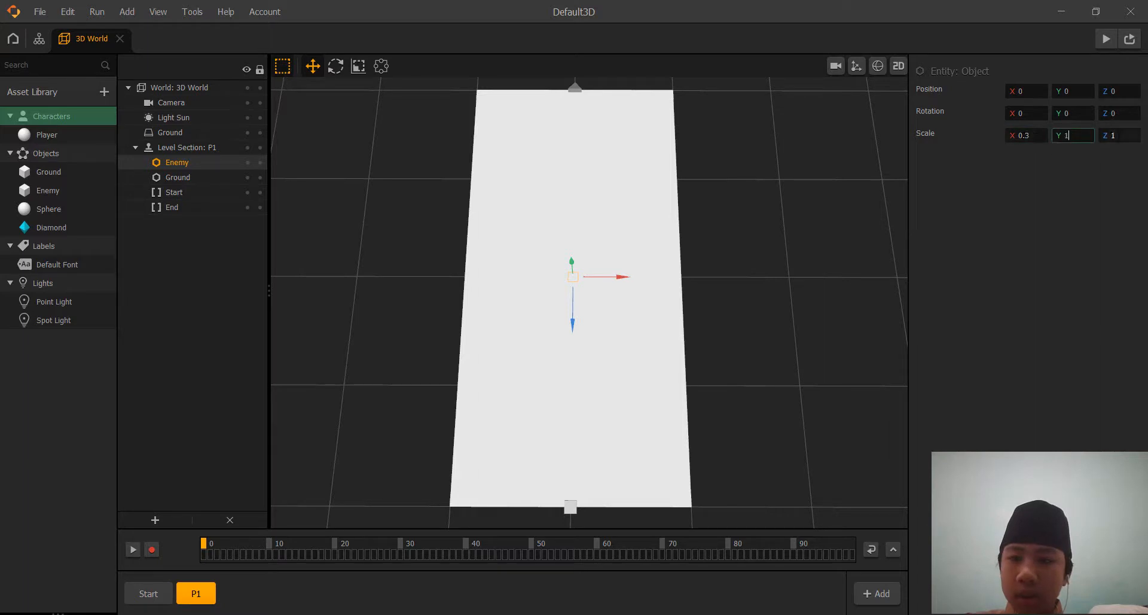
key("Tab")
type("0.3")
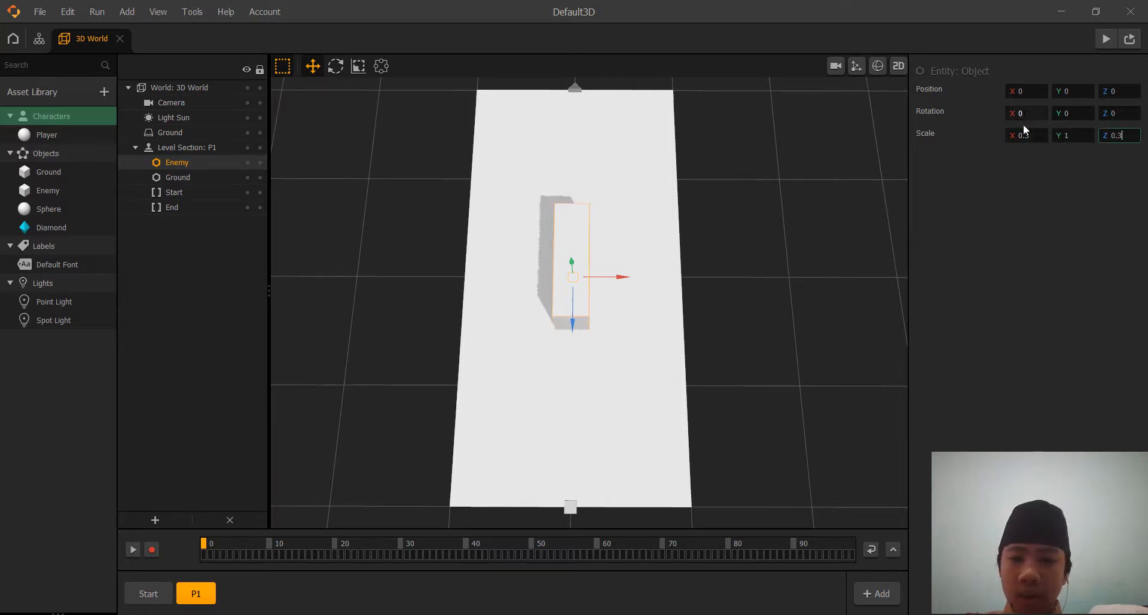
left_click(997, 272)
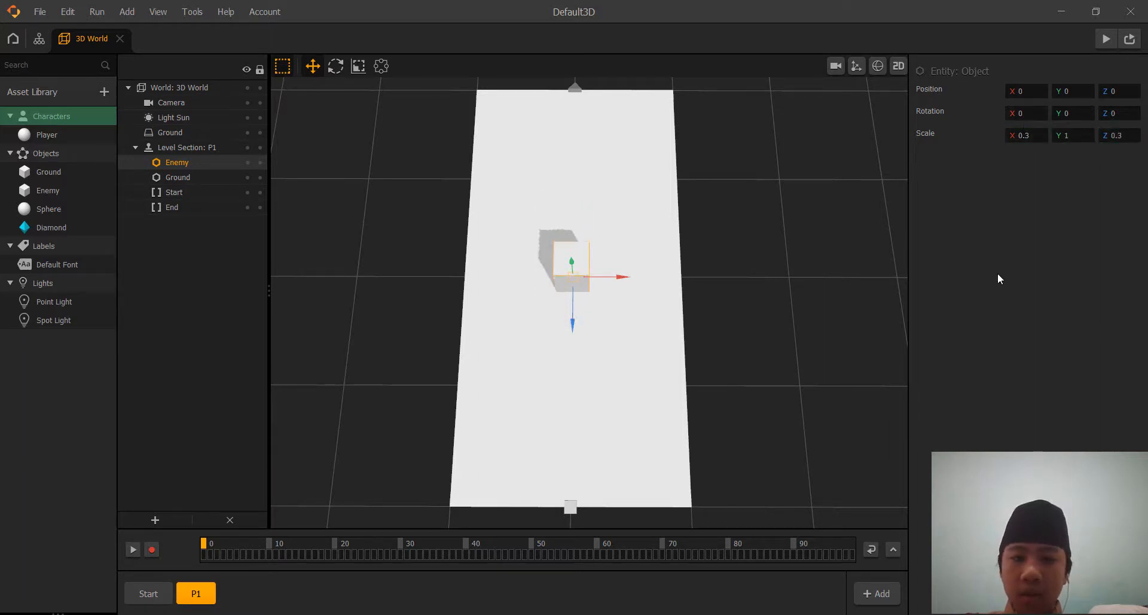
Set the Enemy cube's X and Z scale to 0.2.
left_click(1022, 135)
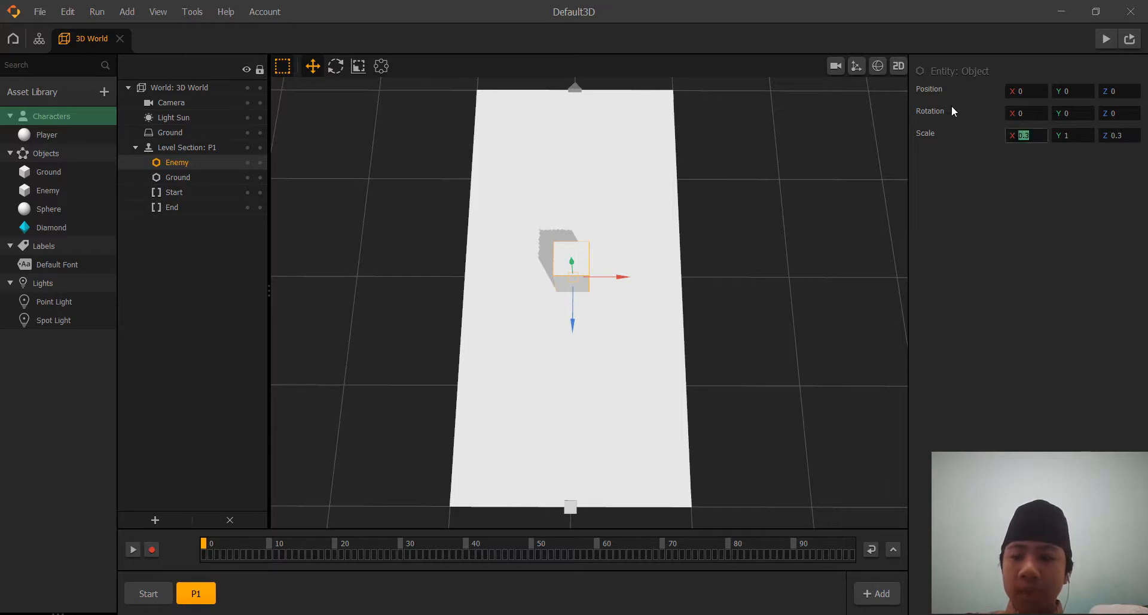
type("0.2")
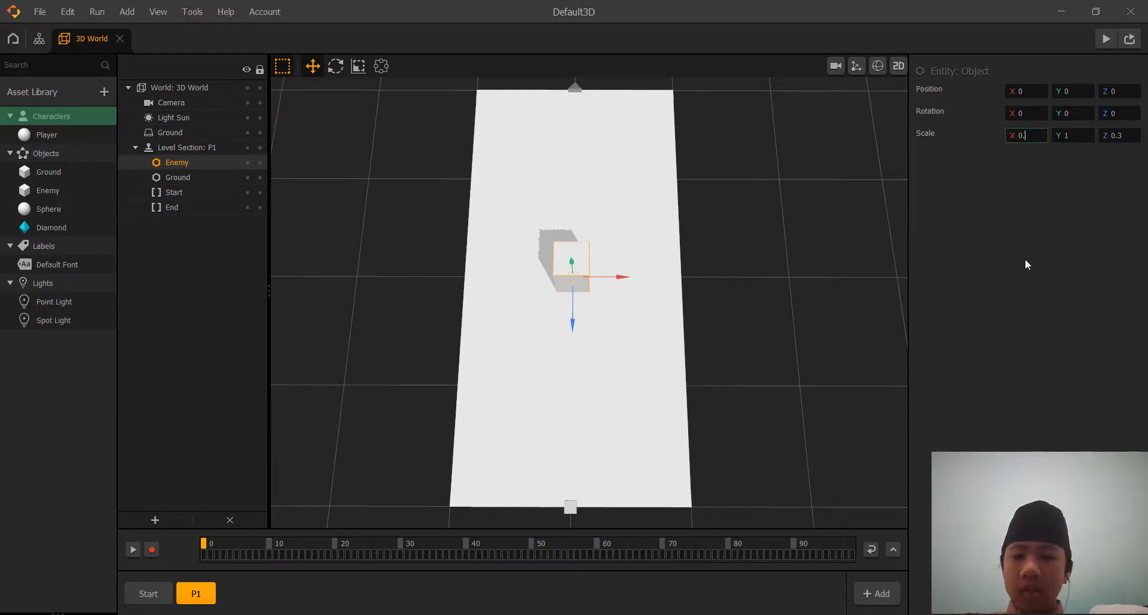
left_click(1119, 150)
left_click(1116, 135)
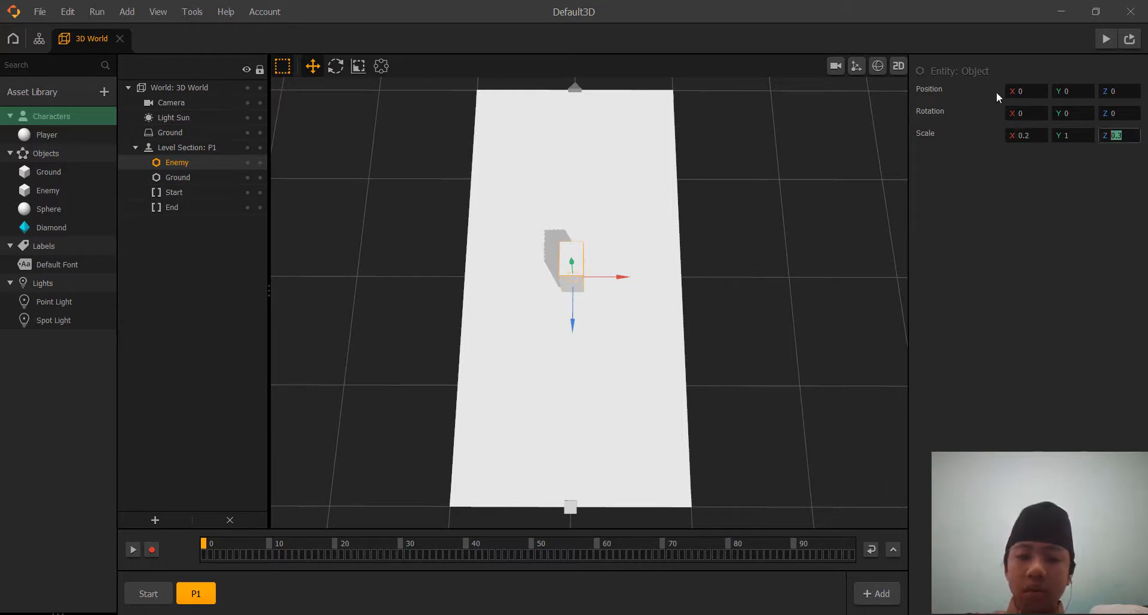
type("0.2")
left_click(981, 238)
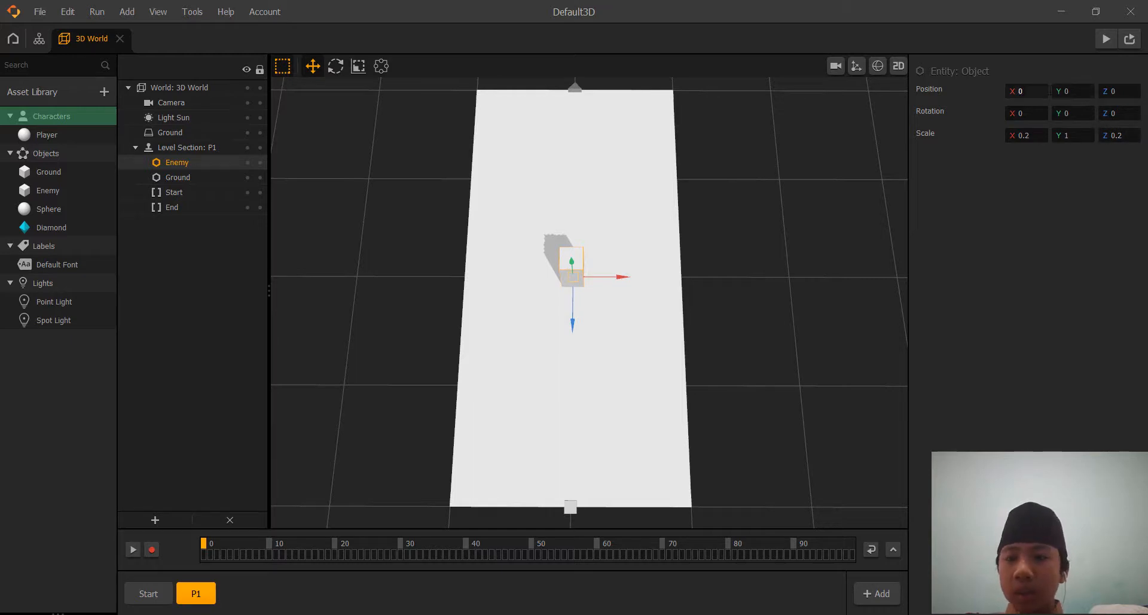
Raise the Enemy cube by setting its Y position to 1.
left_click(1074, 91)
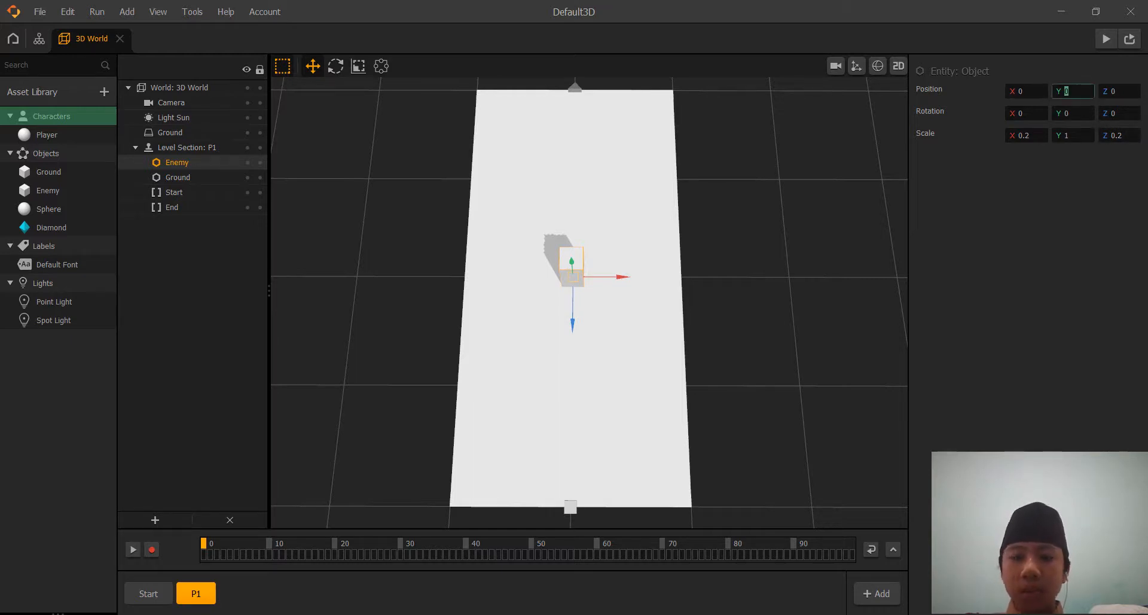
key("Return")
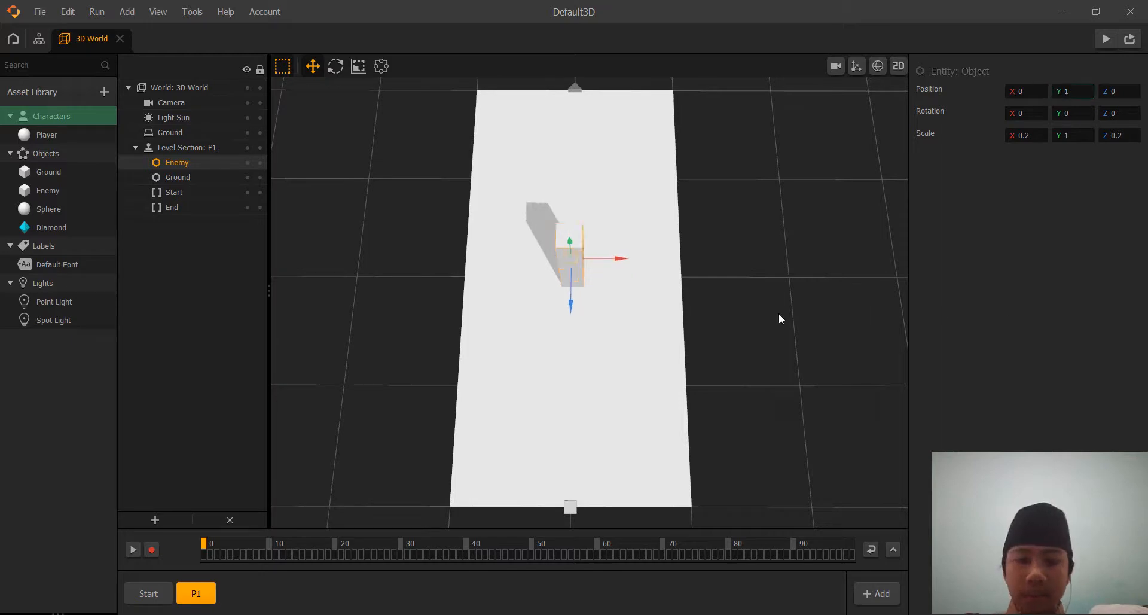
middle_click_drag(778, 313, 804, 281)
middle_click_drag(779, 322, 733, 374)
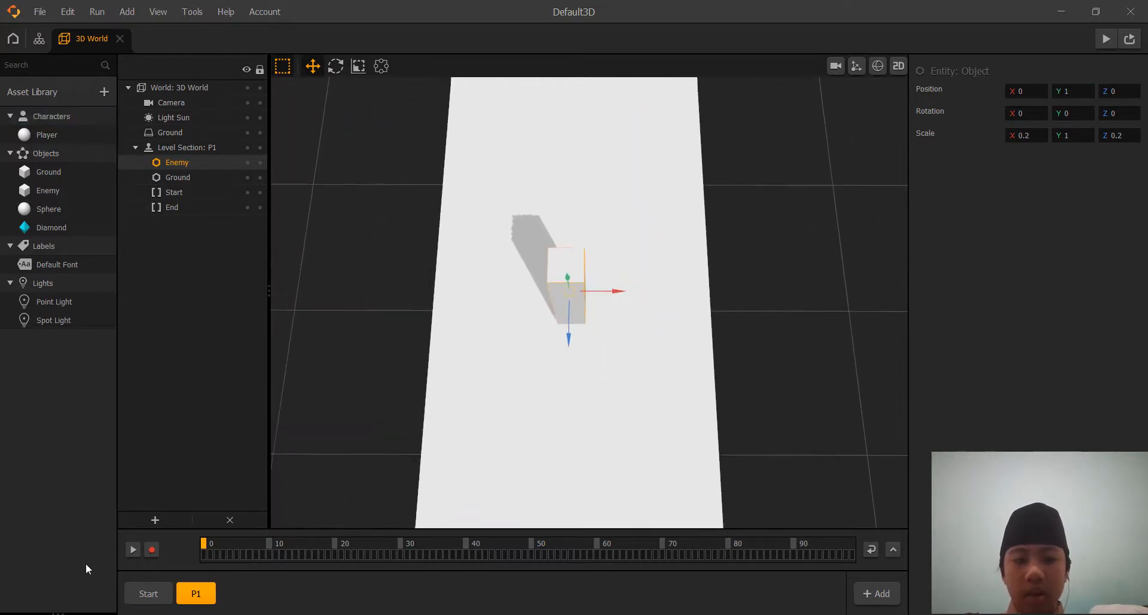
Reframe the game camera in the Start section, closer and tilted further down over the platform and Player sphere, and leave the camera view.
left_click(135, 593)
left_click(836, 66)
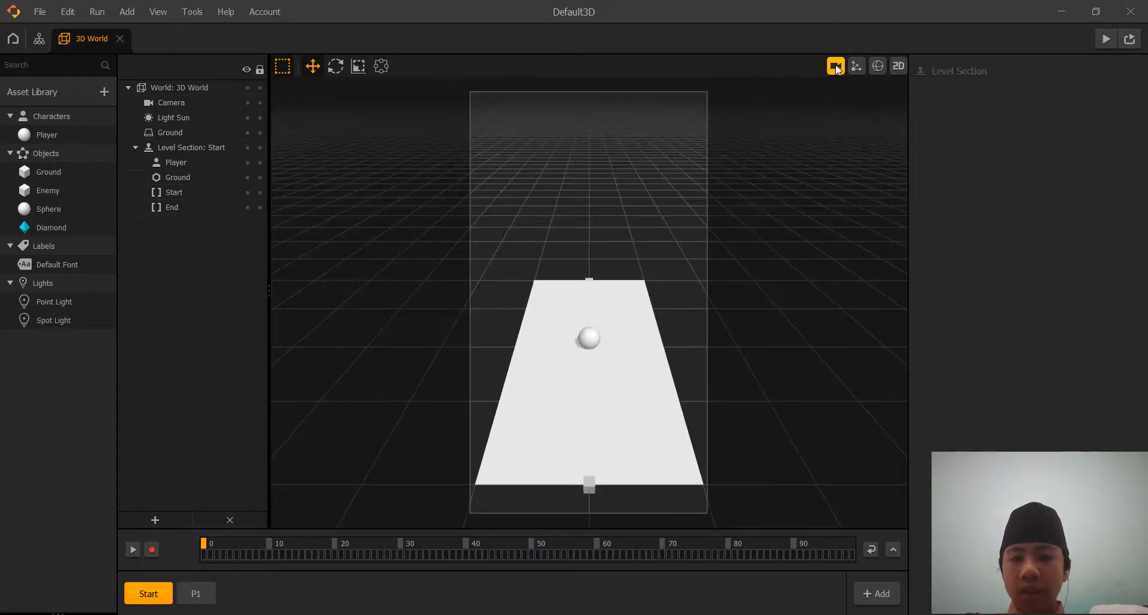
scroll(629, 264, "up", 1)
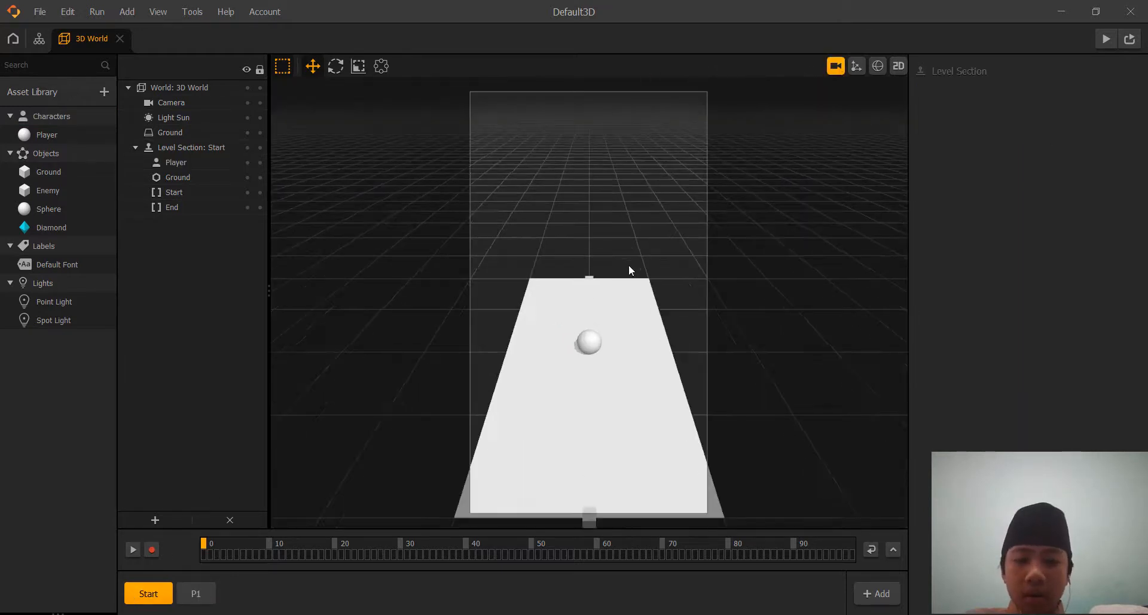
middle_click_drag(629, 264, 628, 272)
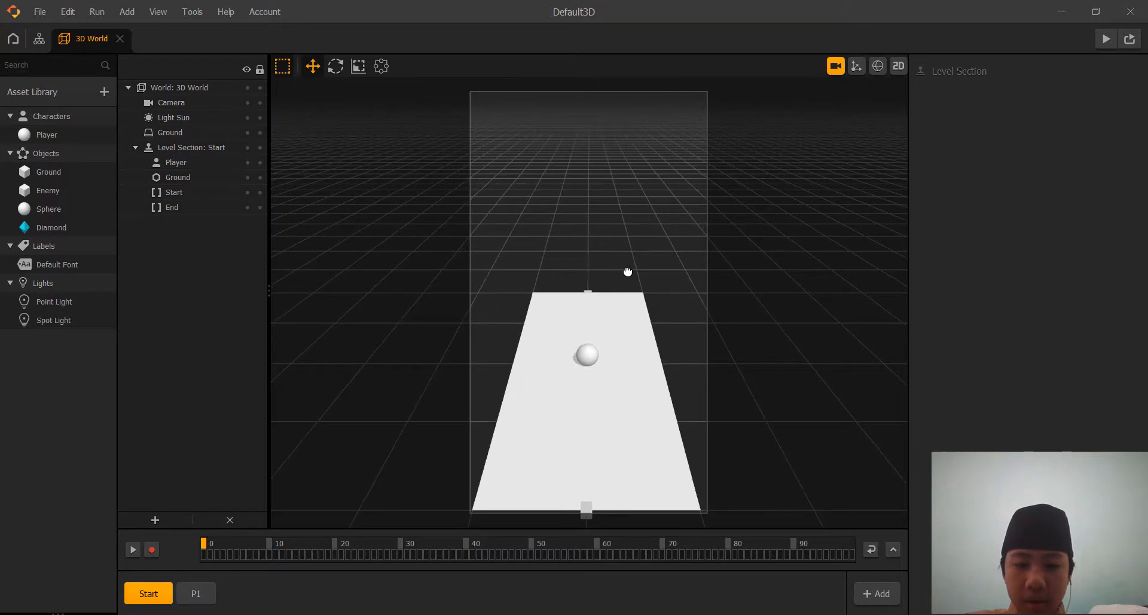
right_click_drag(591, 175, 589, 237)
mouse_move(590, 177)
middle_mouse_down()
mouse_move(601, 211)
mouse_move(593, 190)
middle_mouse_up()
scroll(590, 174, "up", 2)
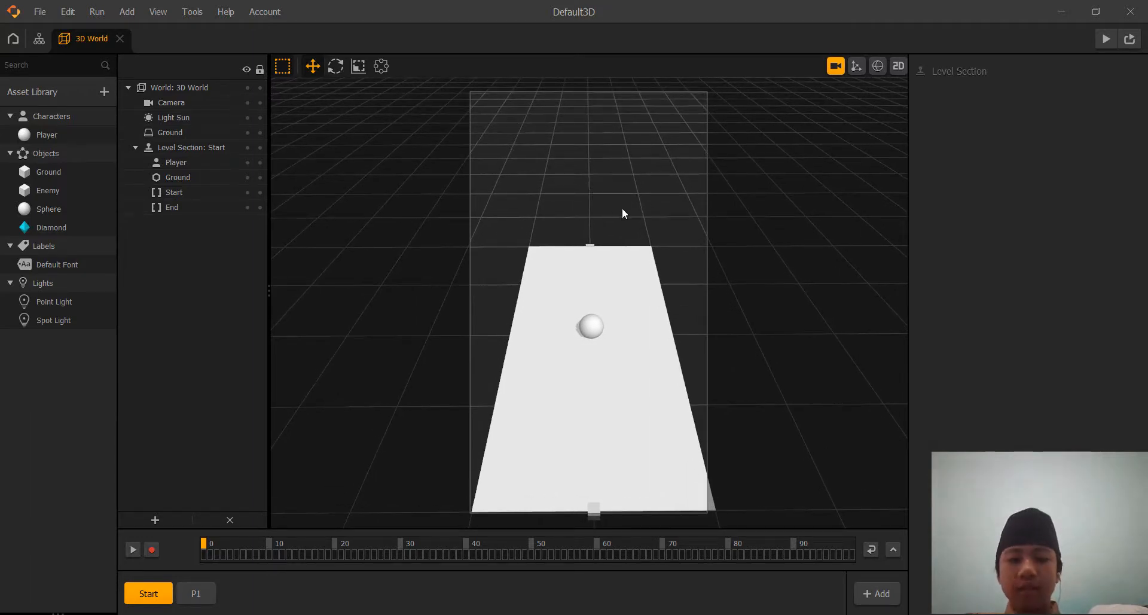
middle_click_drag(622, 209, 621, 210)
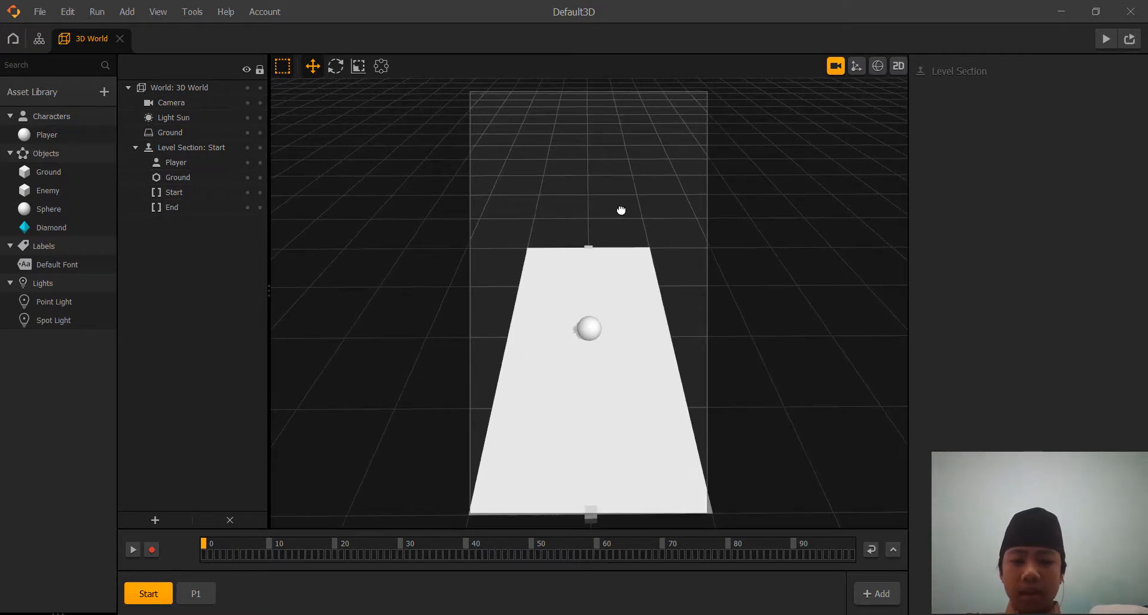
left_click(835, 68)
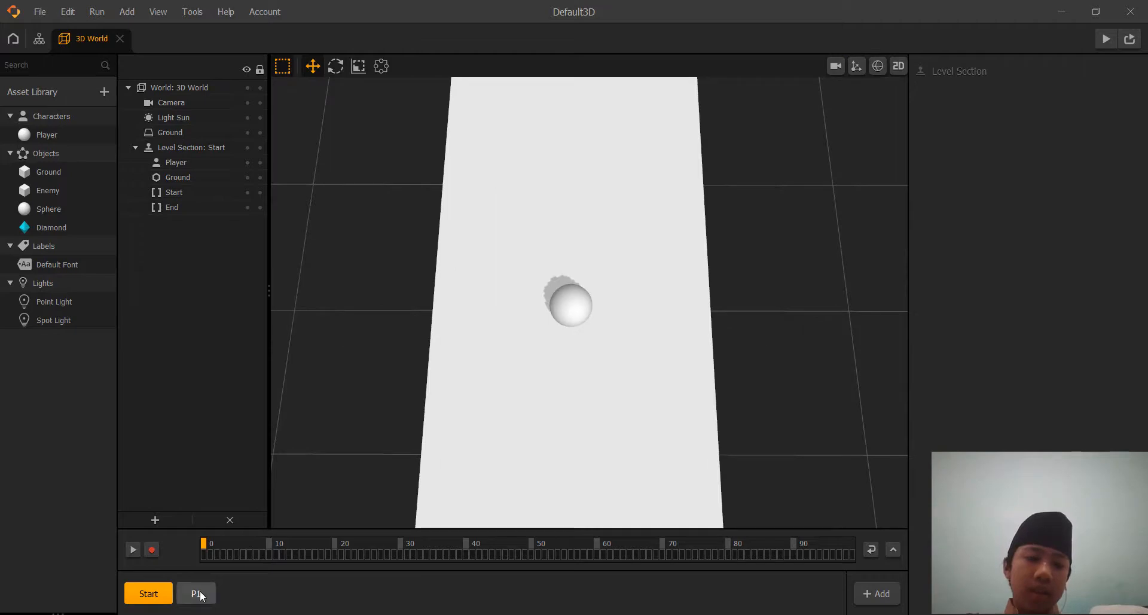
Place a Diamond on the platform of the P1 section, beside the Enemy at about X -1.06, Z -0.12.
scroll(418, 336, "down", 8)
middle_click_drag(418, 336, 423, 317)
right_click_drag(423, 317, 399, 373)
middle_click_drag(400, 373, 395, 315)
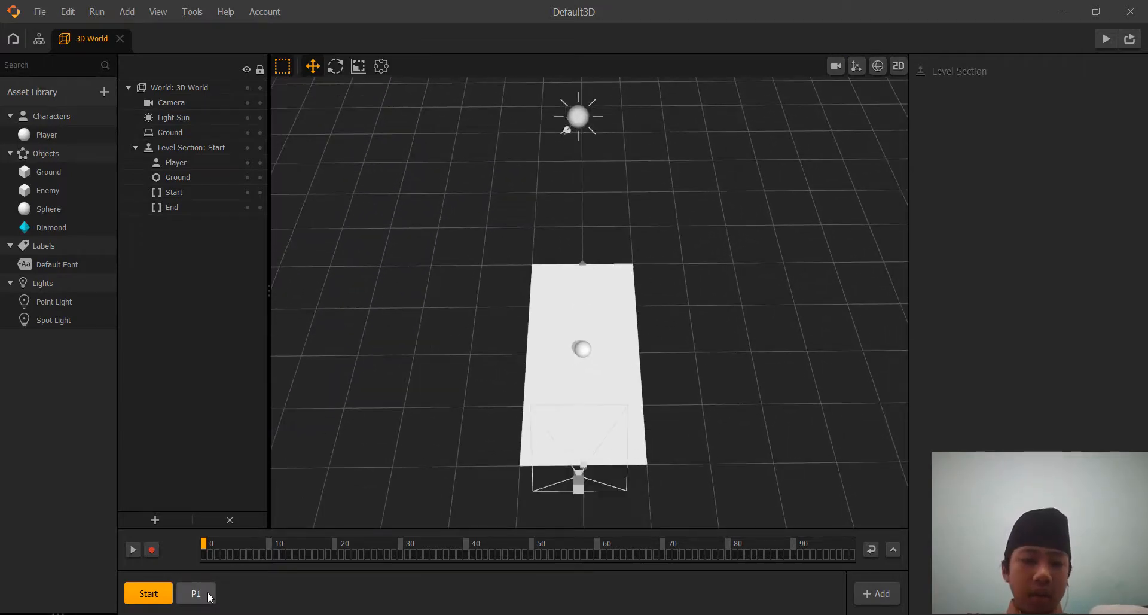
left_click(208, 592)
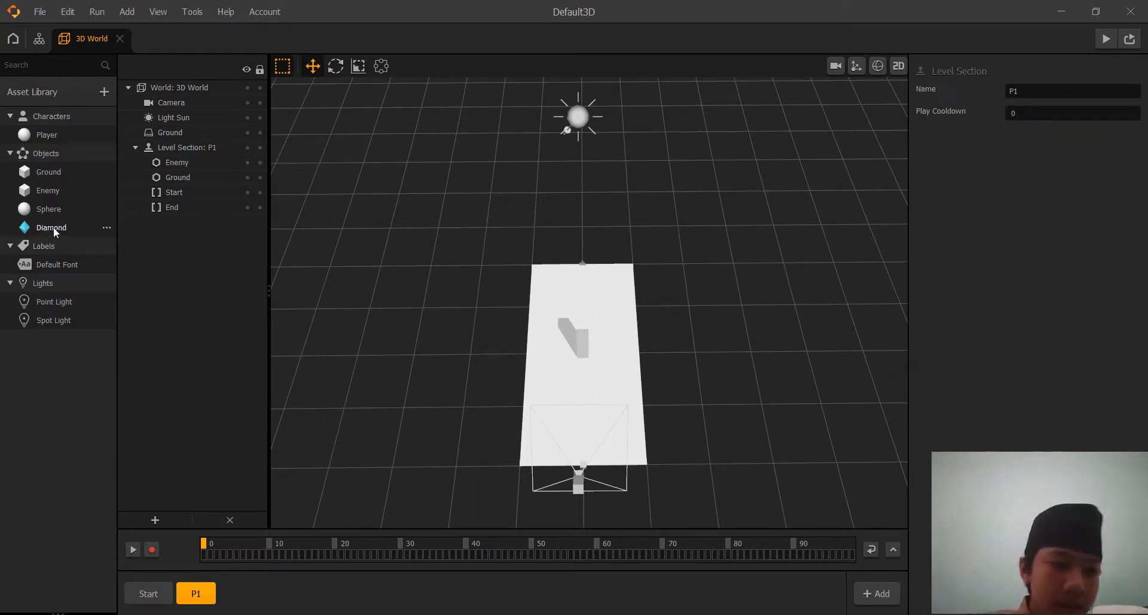
left_click_drag(326, 310, 554, 350)
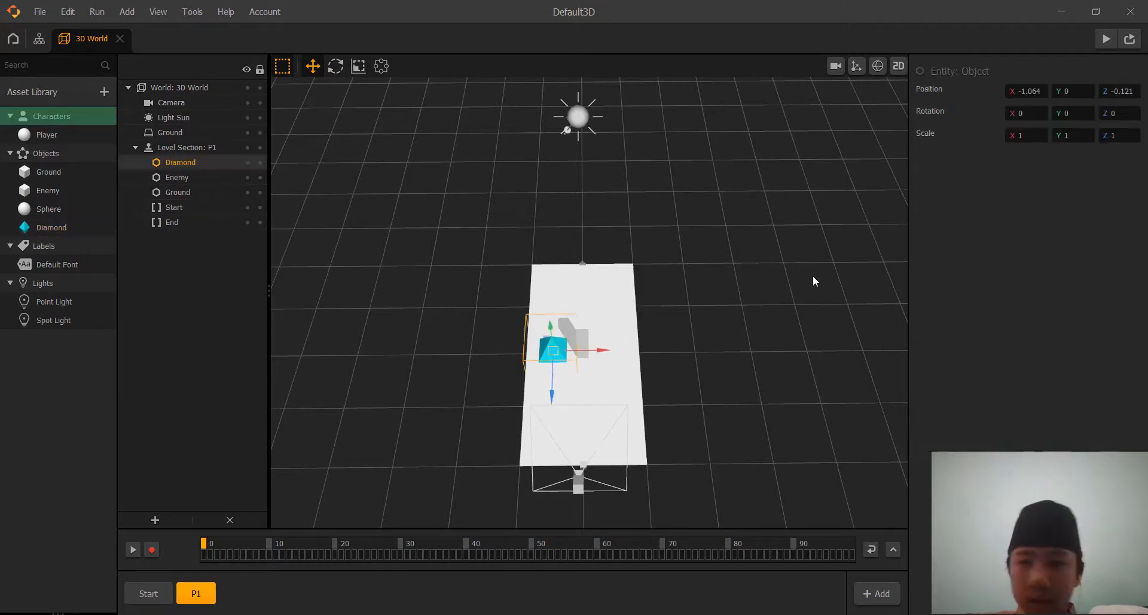
Scale the Diamond to 0.3 on the X, Y and Z axes.
left_click(1026, 135)
type("0.3")
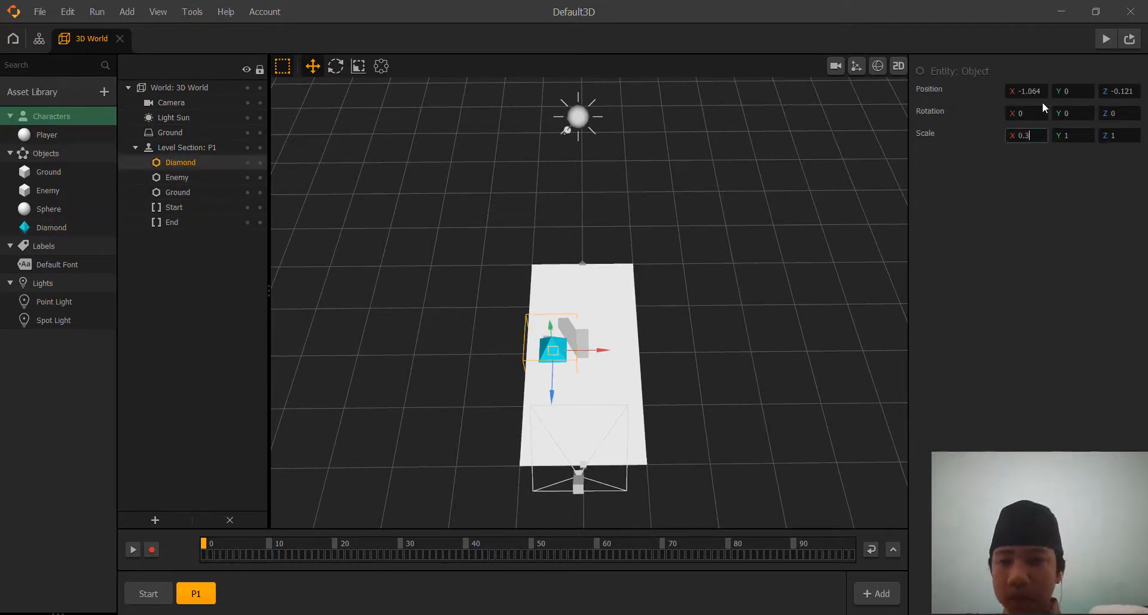
key("Tab")
type("0.")
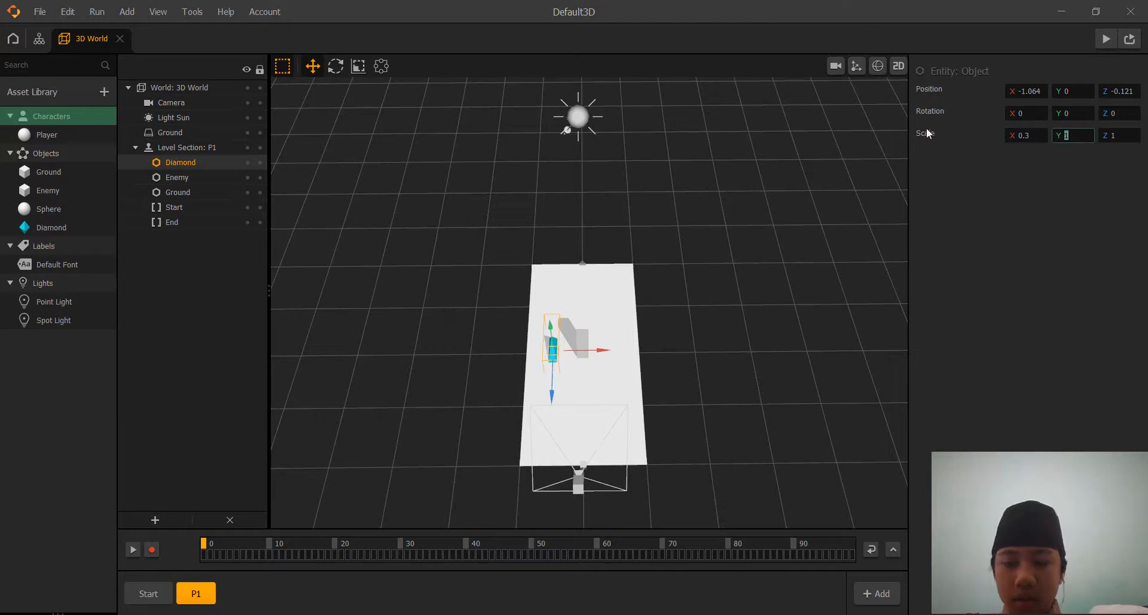
type("3")
key("Tab")
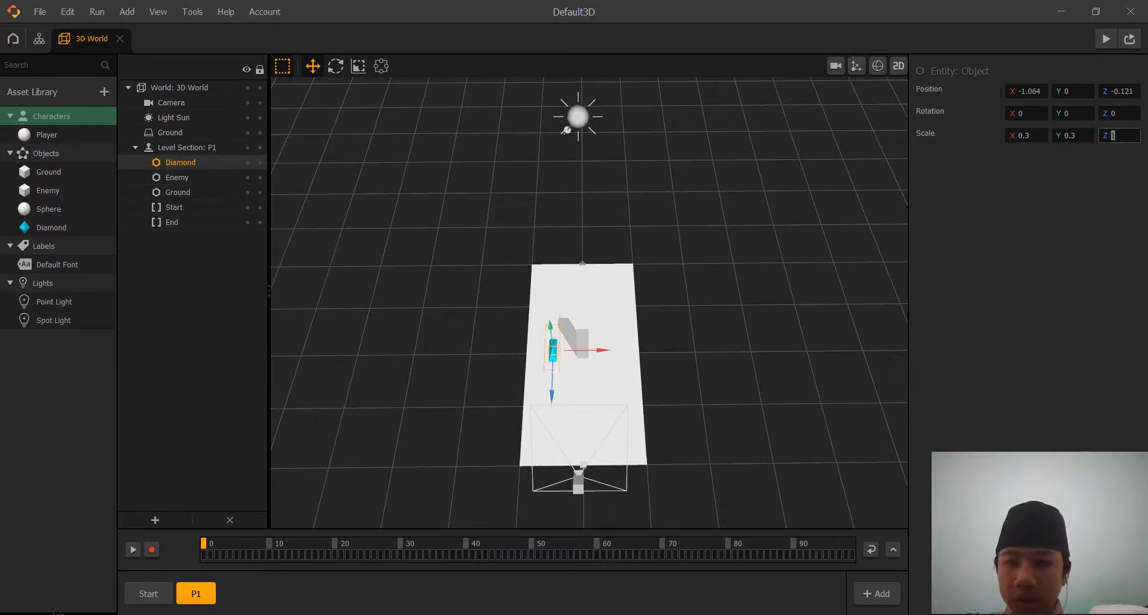
type("0.3")
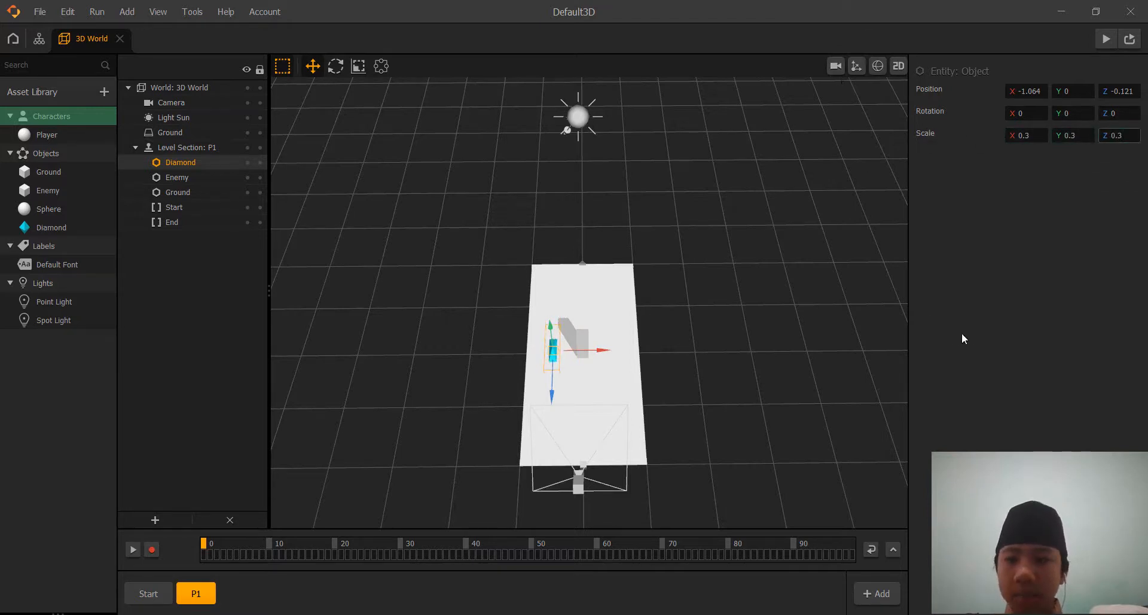
left_click(962, 332)
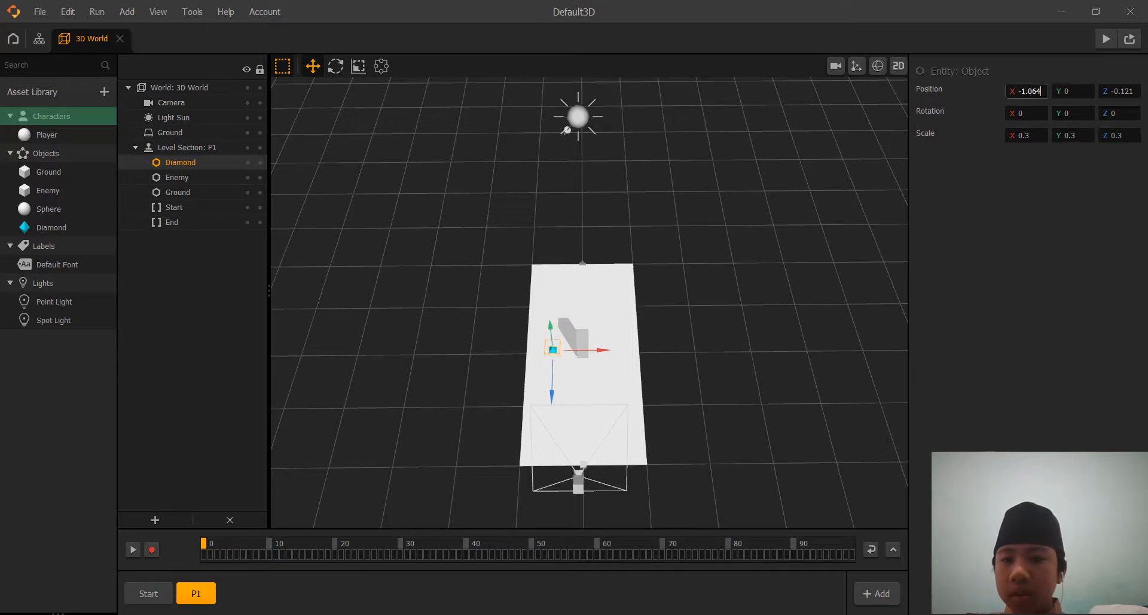
Set the Diamond's position to X 0.9, Y 0.3 and Z 0.
left_click(1029, 91)
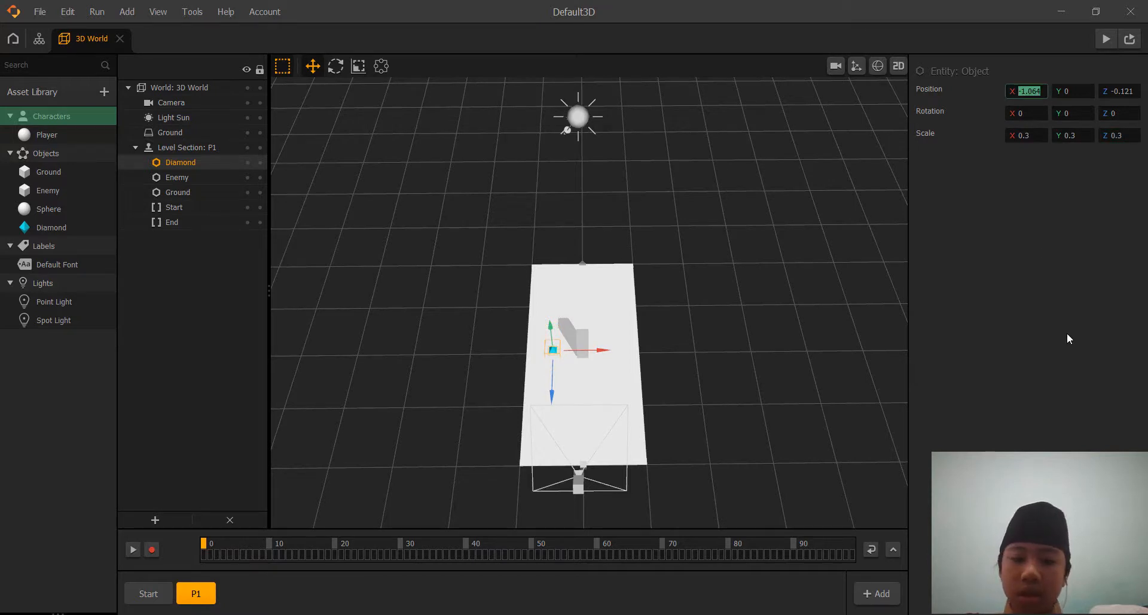
type("0")
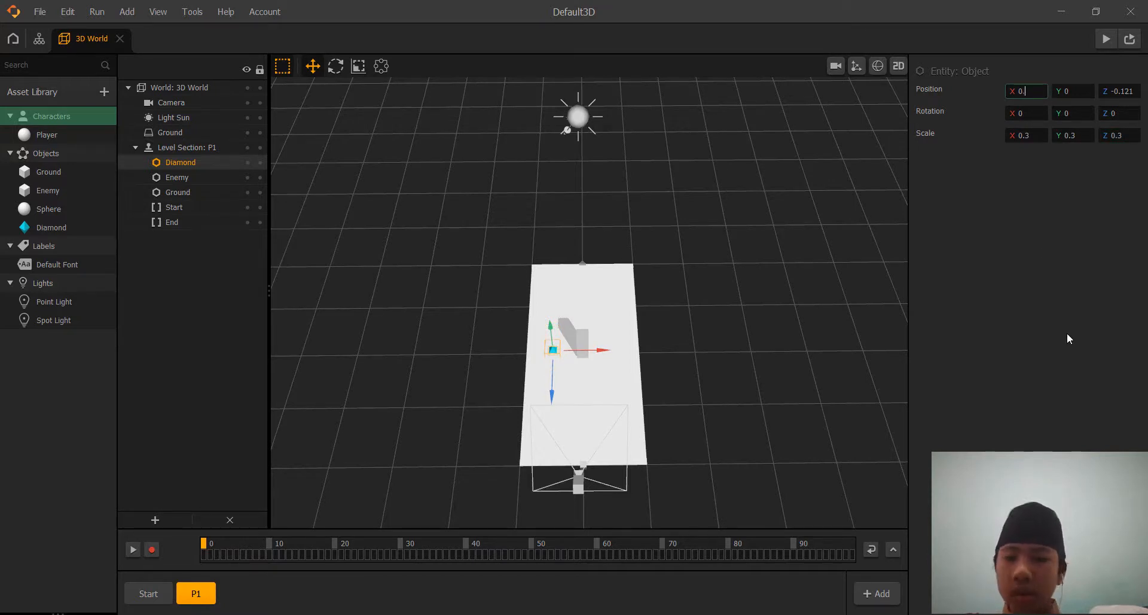
type(".9")
key("Return")
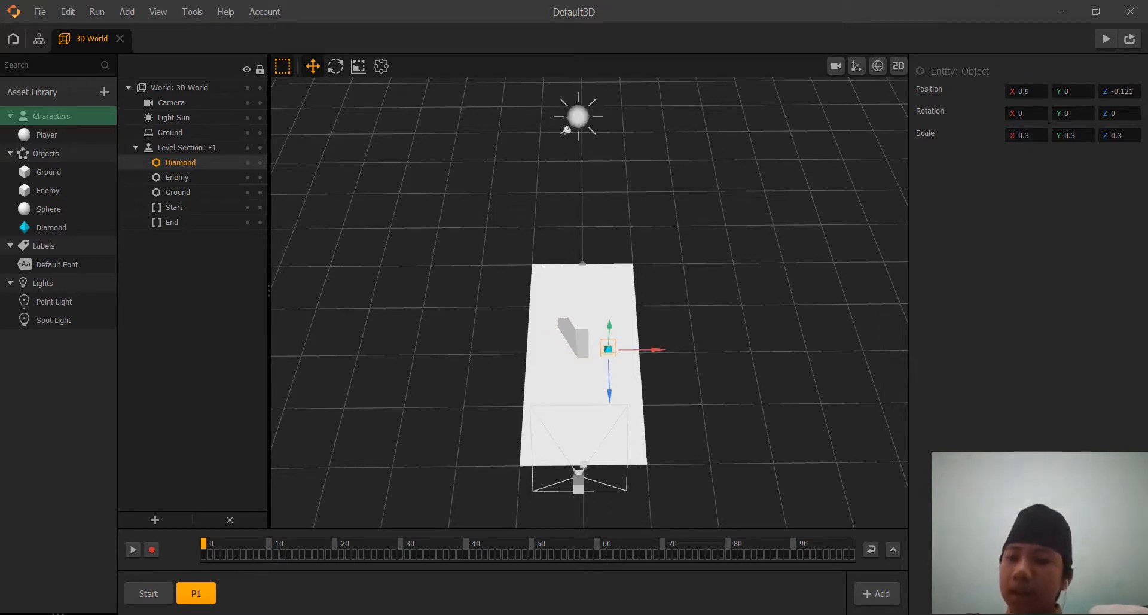
left_click(1085, 91)
type("0.3")
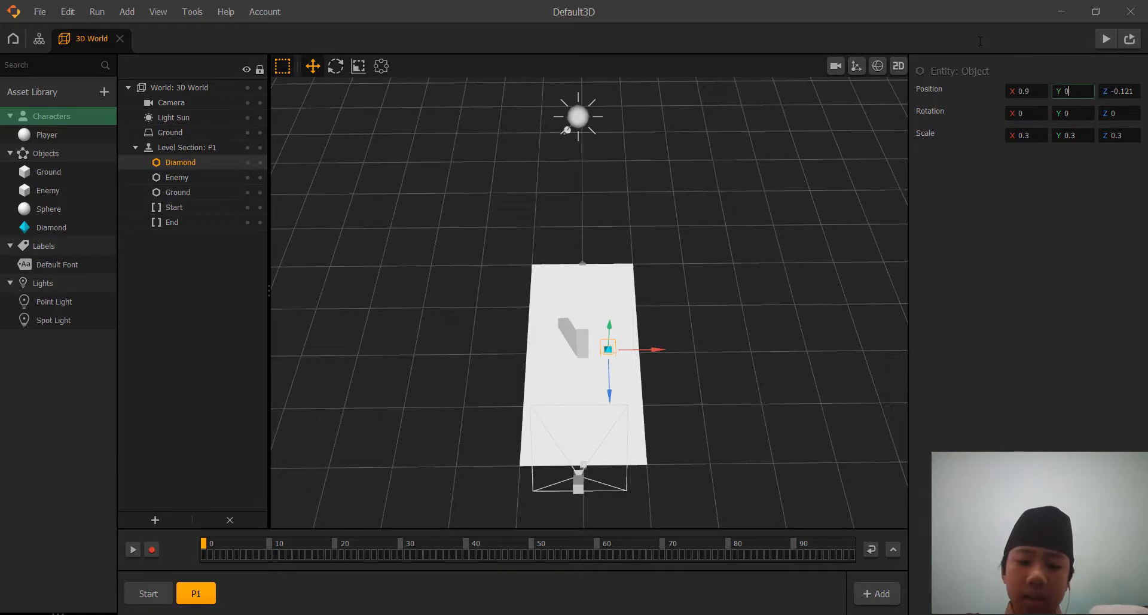
key("Return")
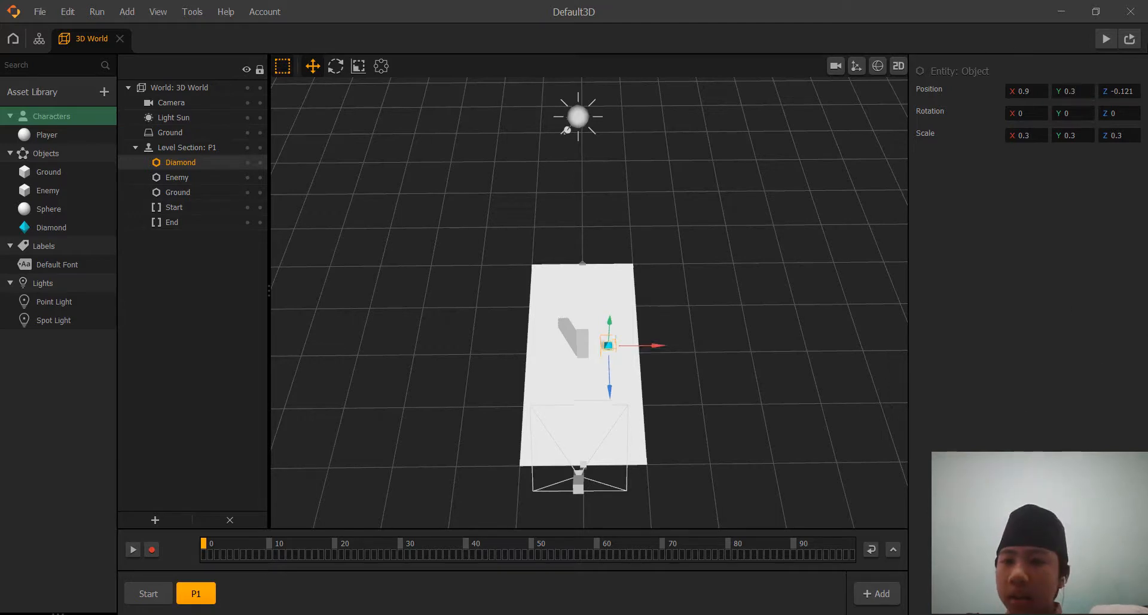
left_click(1120, 91)
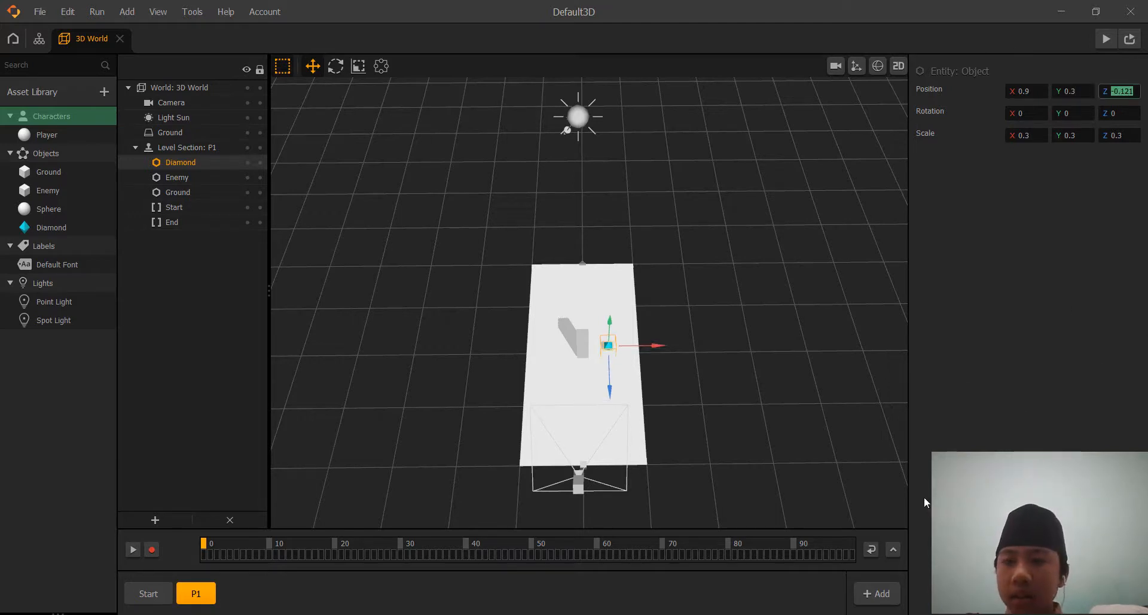
type("0")
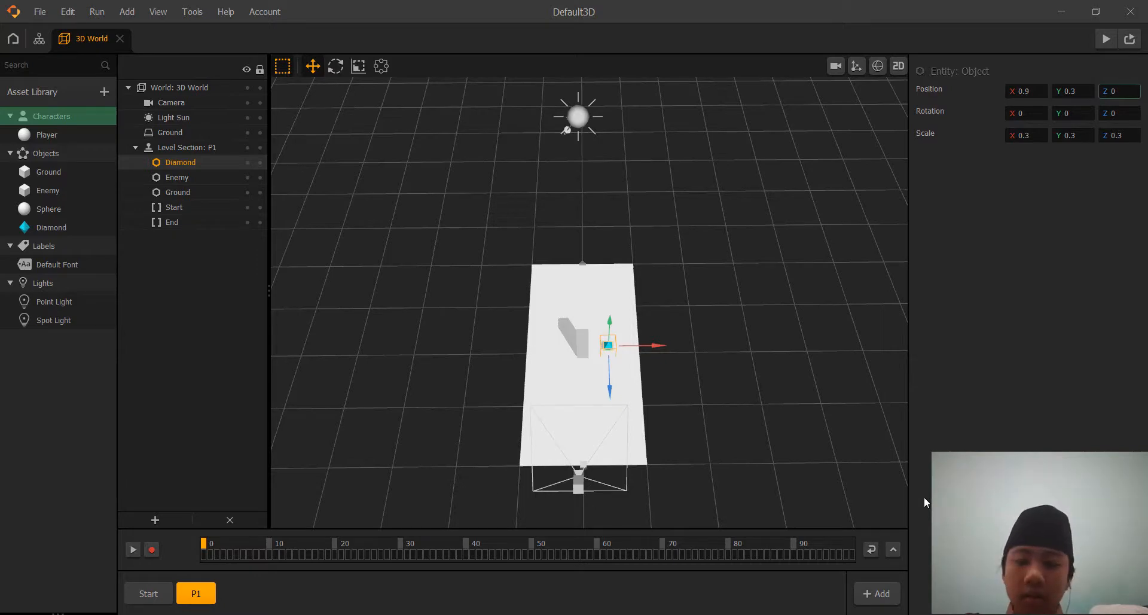
Duplicate the Diamond in the P1 section and set the copy's X position to -0.9, across from the original.
key("Return")
left_click(788, 444)
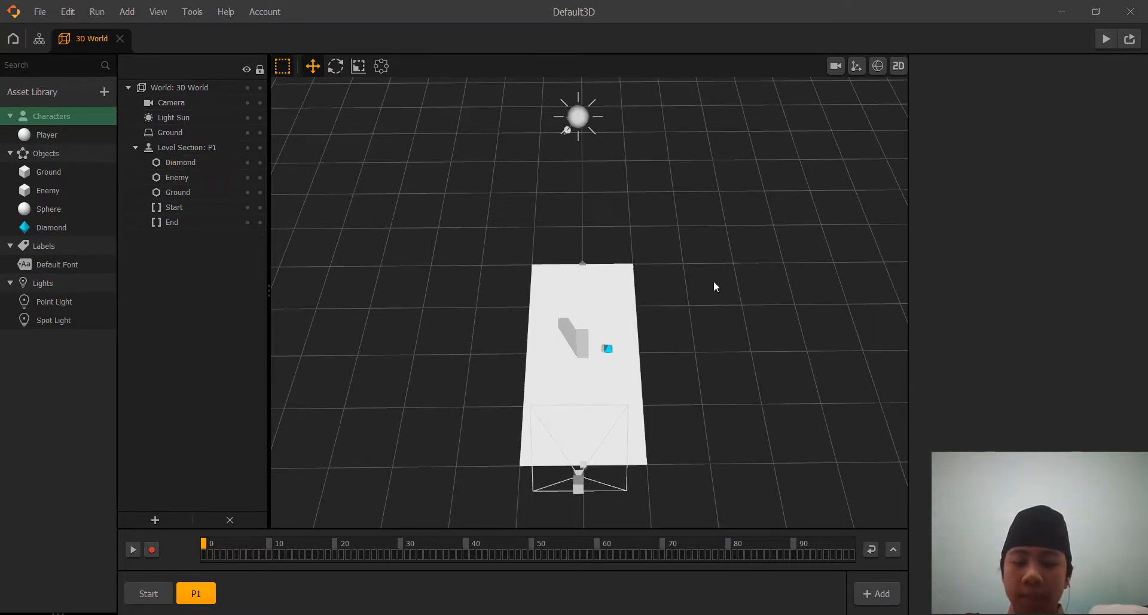
scroll(713, 281, "up", 10)
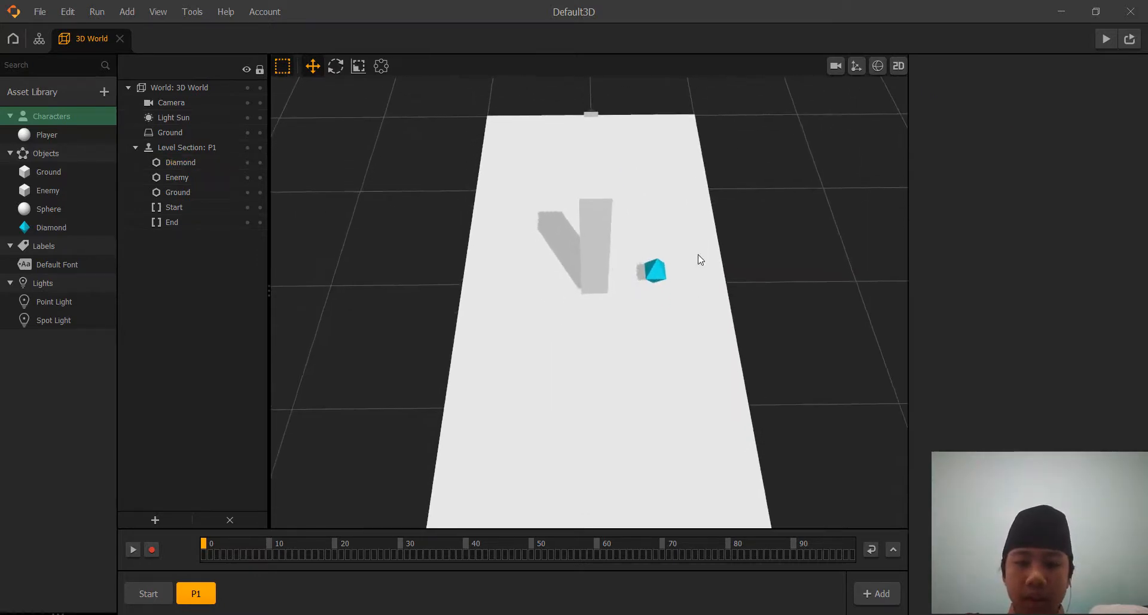
left_click(650, 270)
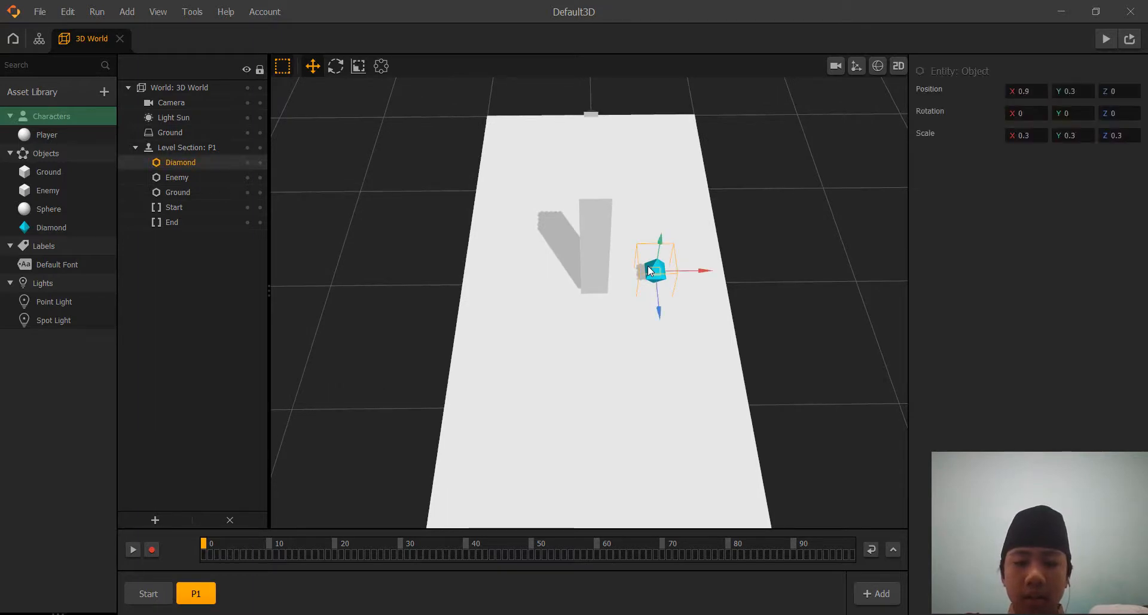
key("ctrl+d")
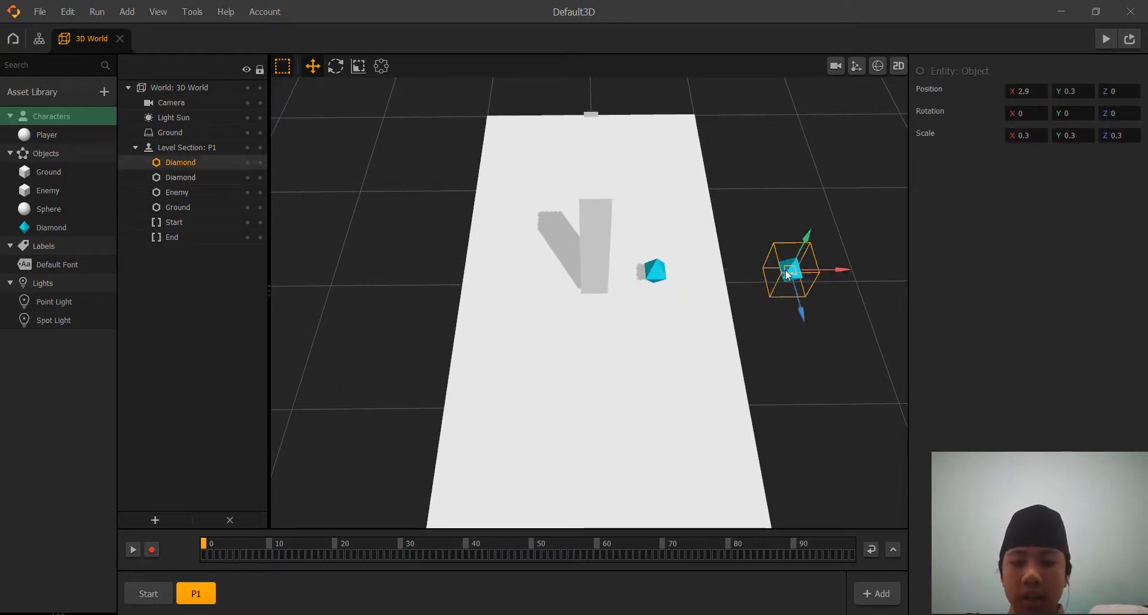
left_click(1024, 91)
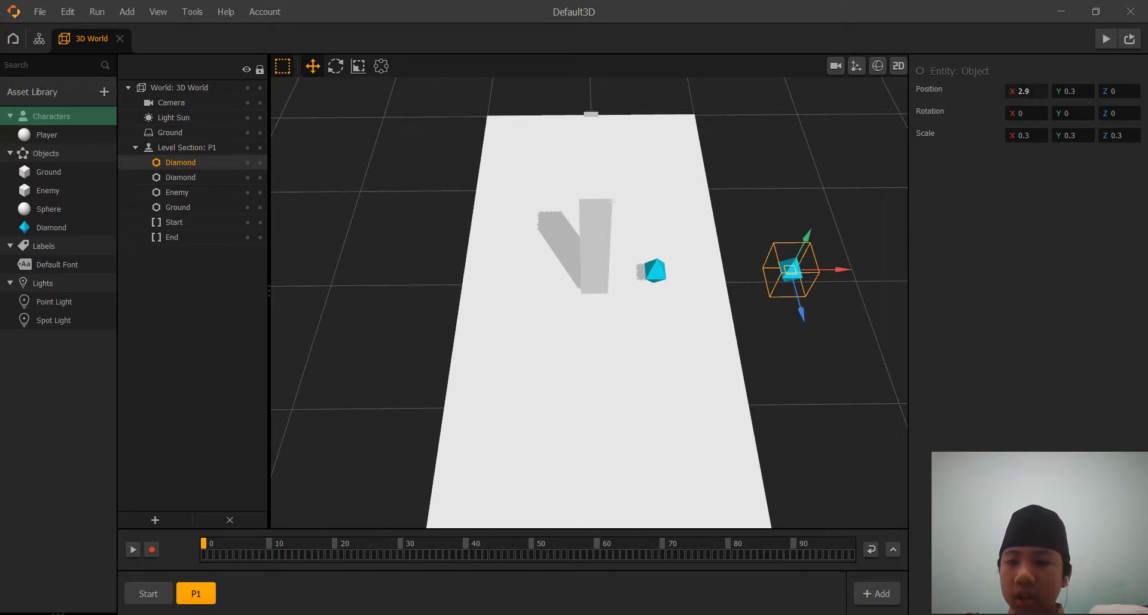
left_click_drag(1032, 92, 983, 93)
key("BackSpace")
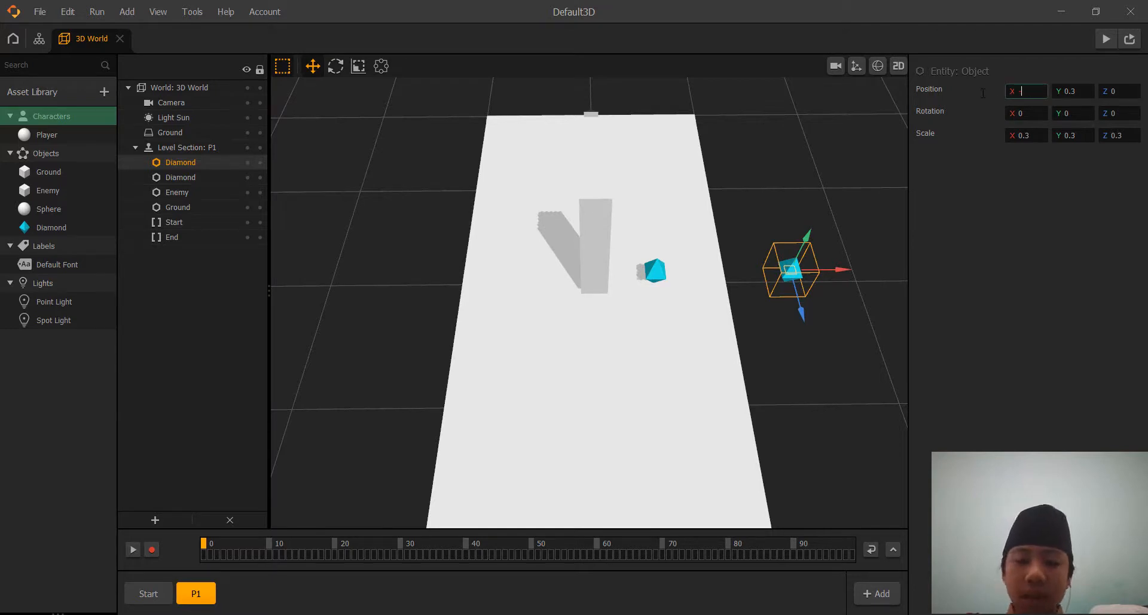
type("-0.9")
key("Return")
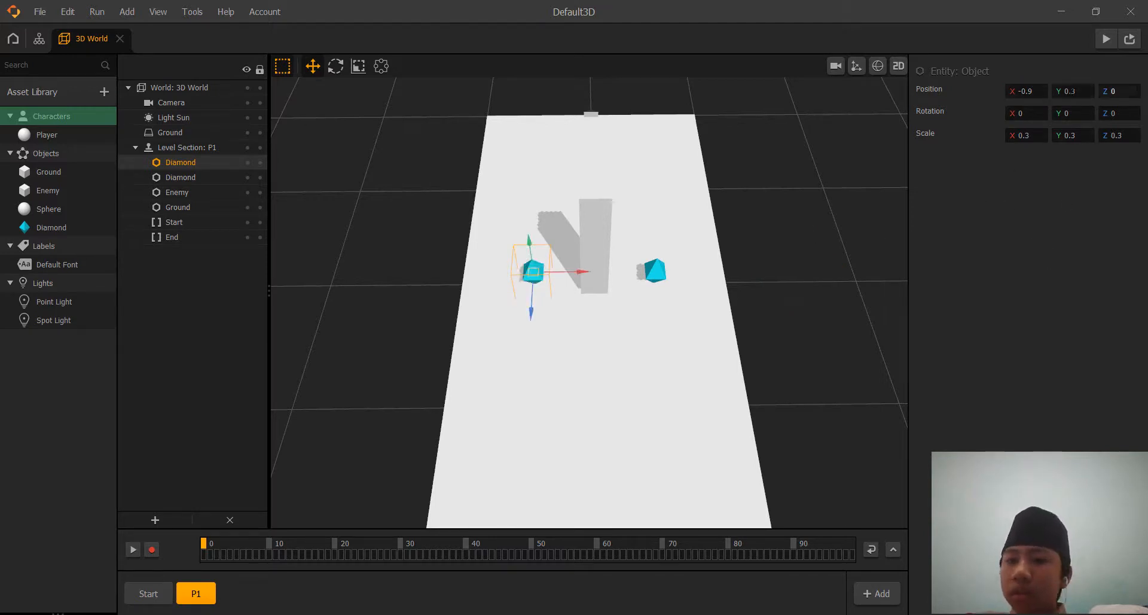
Duplicate the Diamond at X -0.9 and set the new copy's X position to 1.8, at the platform's edge.
key("ctrl+d")
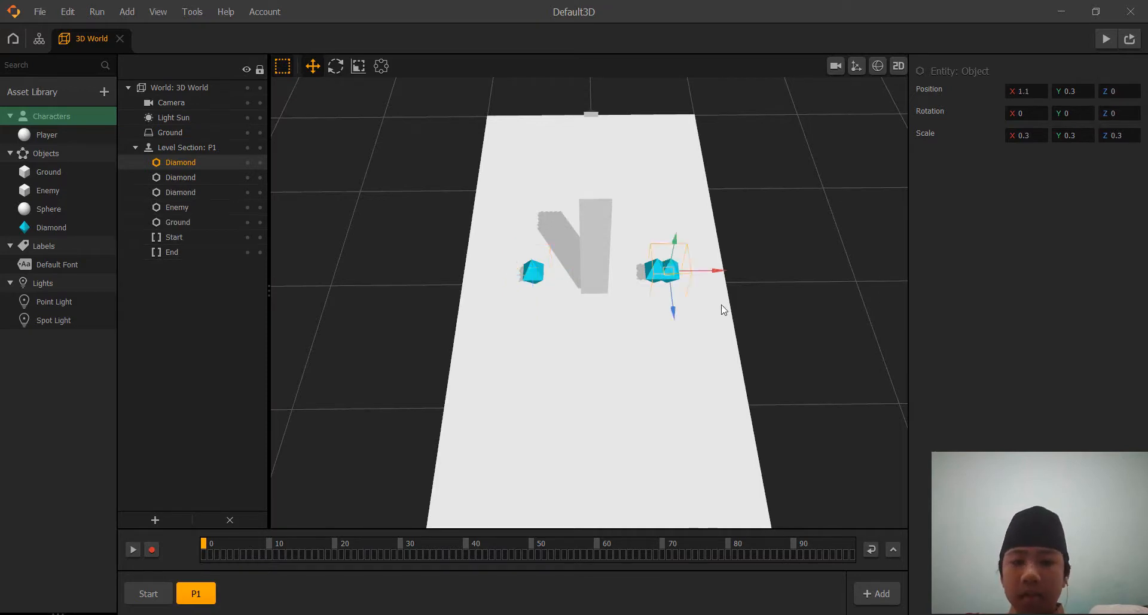
left_click(1024, 91)
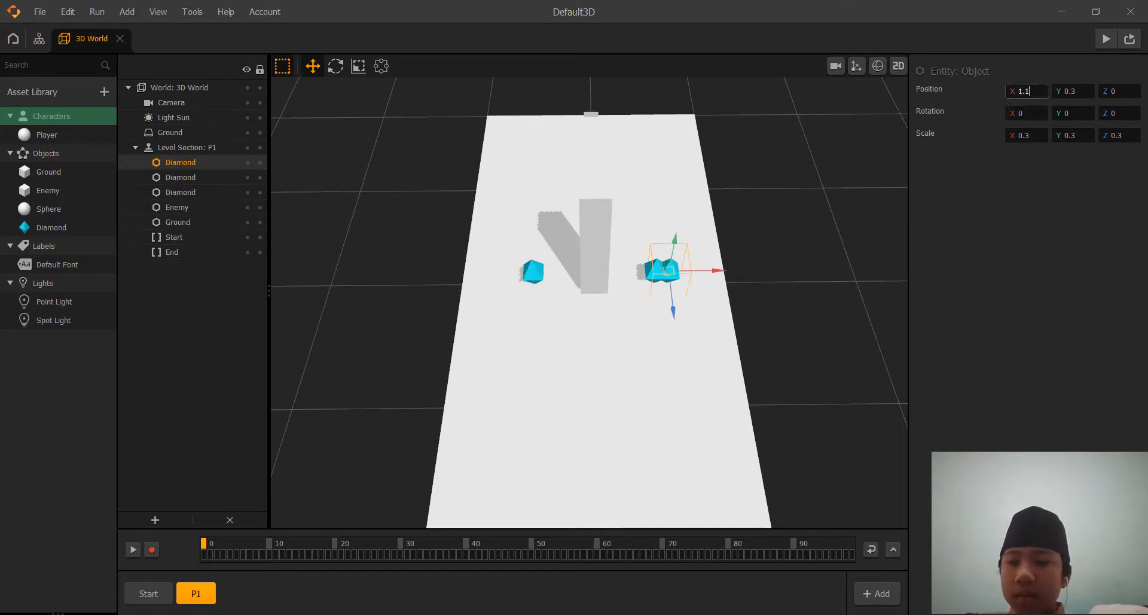
type("1.8")
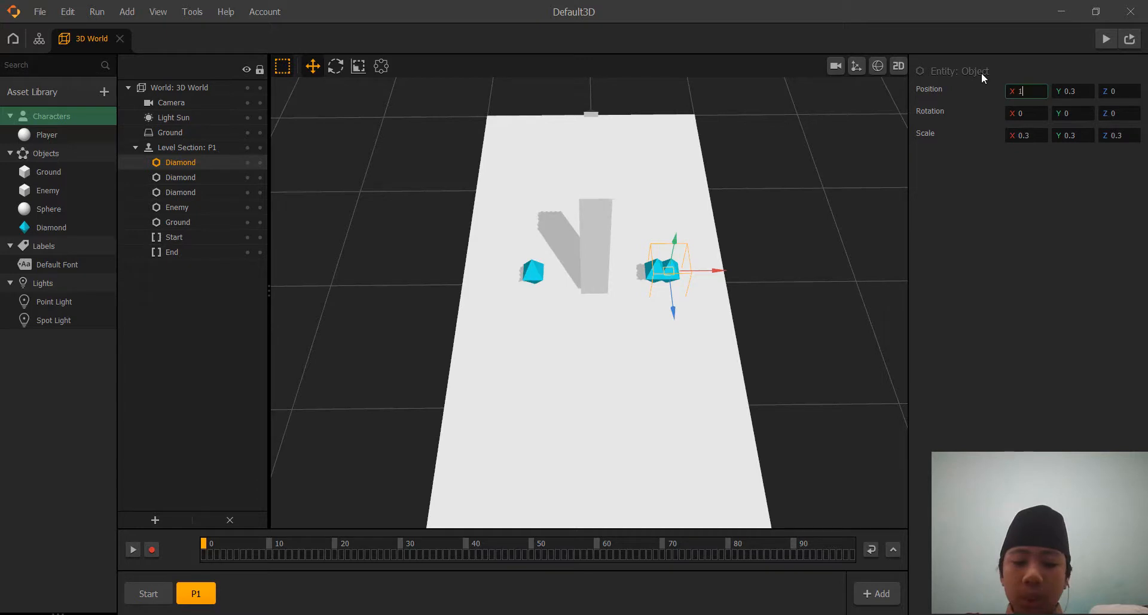
left_click(1020, 264)
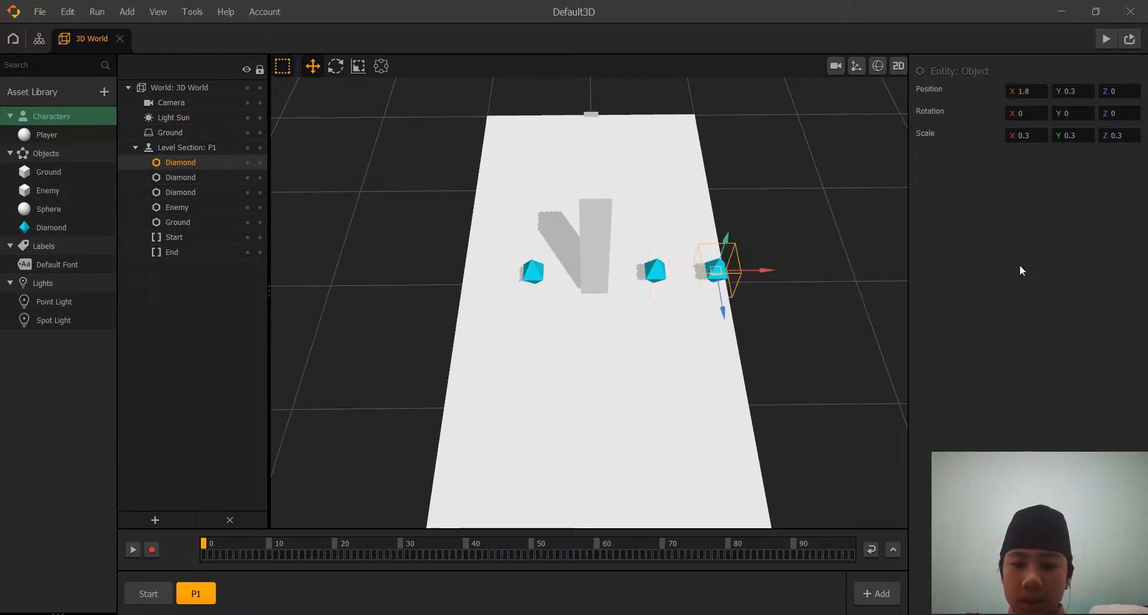
left_click(861, 266)
Duplicate the Diamond at X 1.8 and set the copy's X position to -1.8, at the platform's opposite edge.
left_click(719, 259)
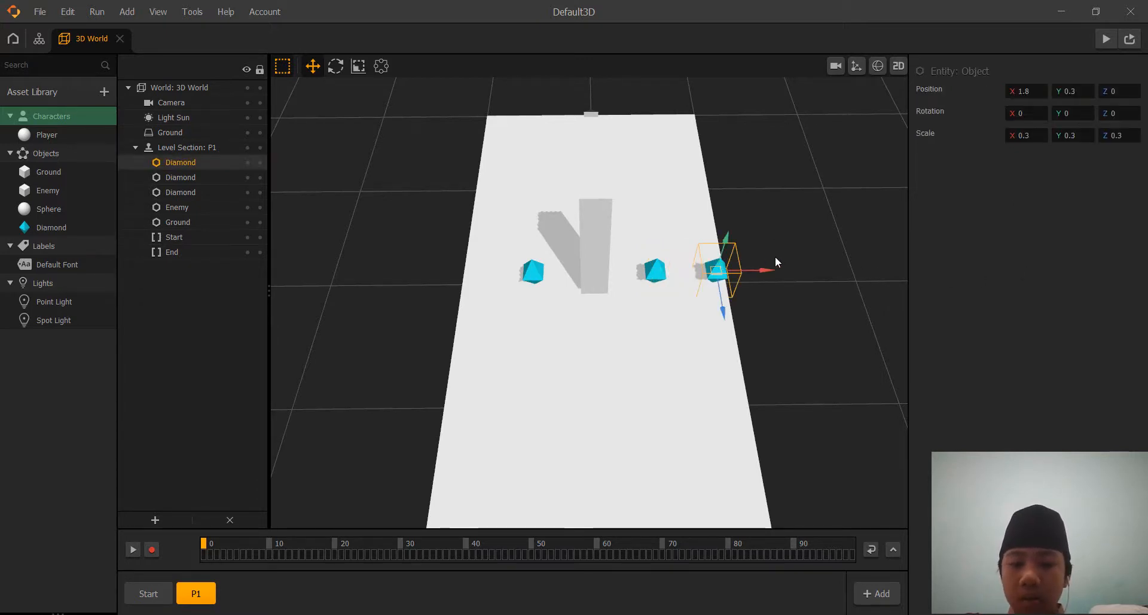
key("ctrl+d")
left_click(1017, 91)
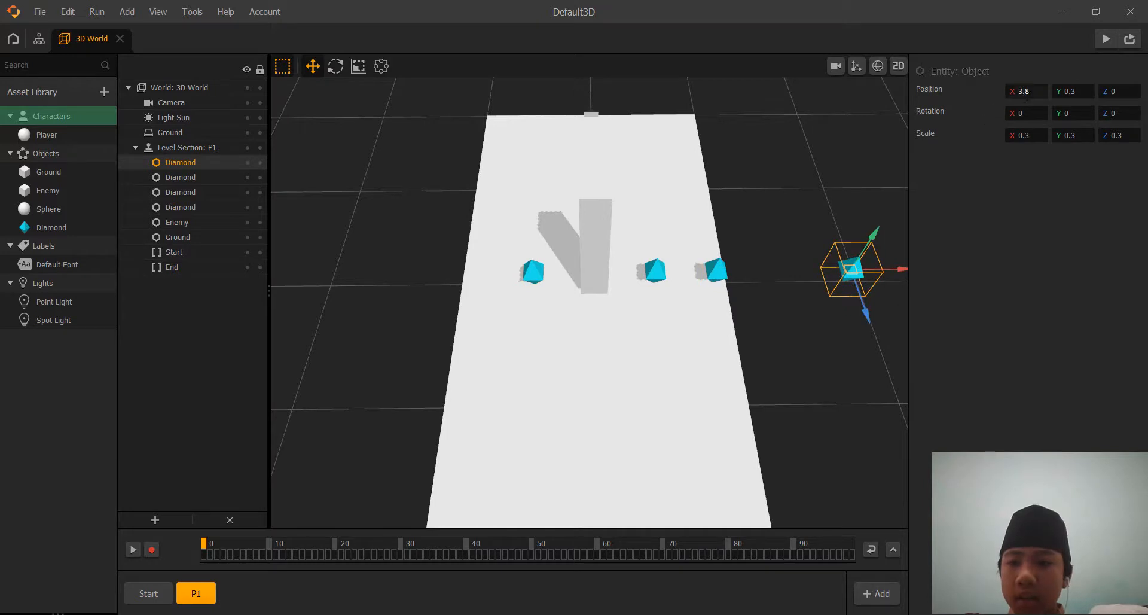
key("BackSpace")
type("-")
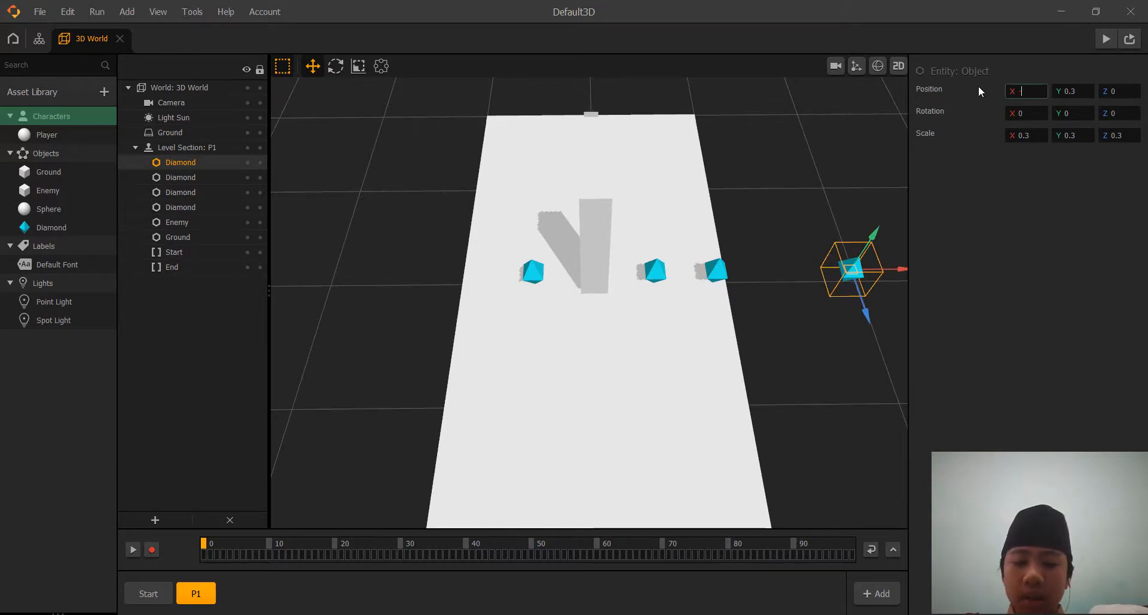
type("1.8")
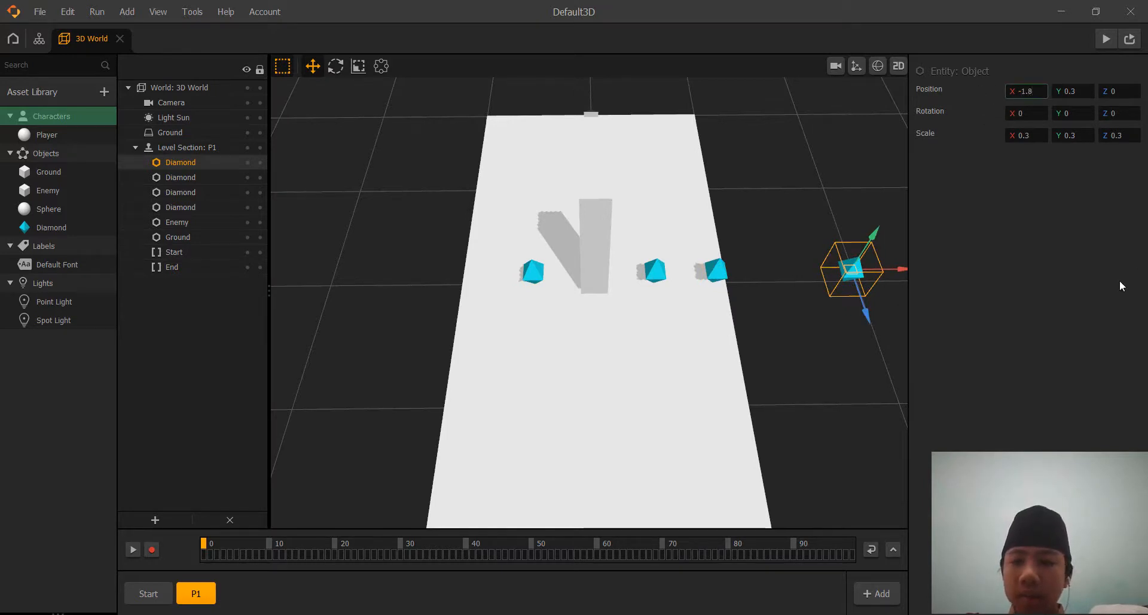
key("Return")
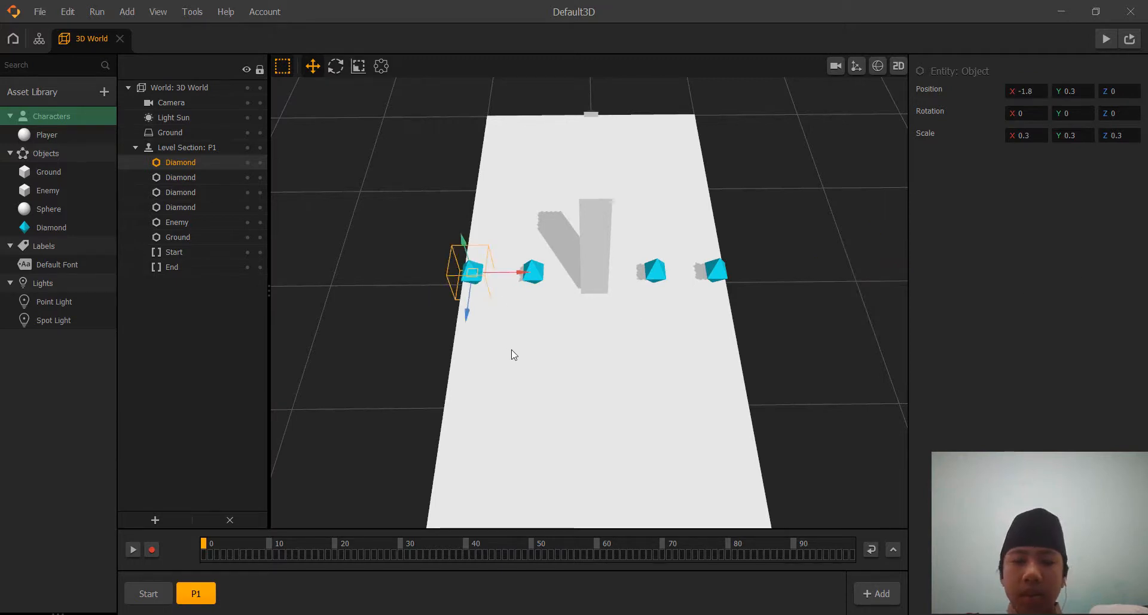
Duplicate the P1 level section and rename the copy P2.
left_click(197, 595)
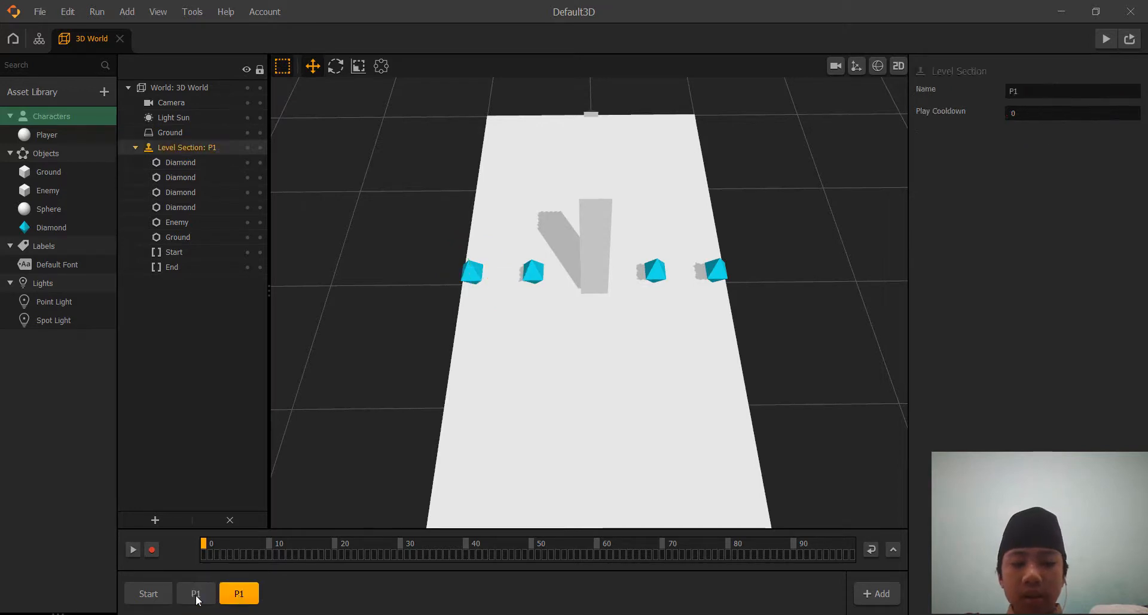
left_click(1030, 91)
type("2")
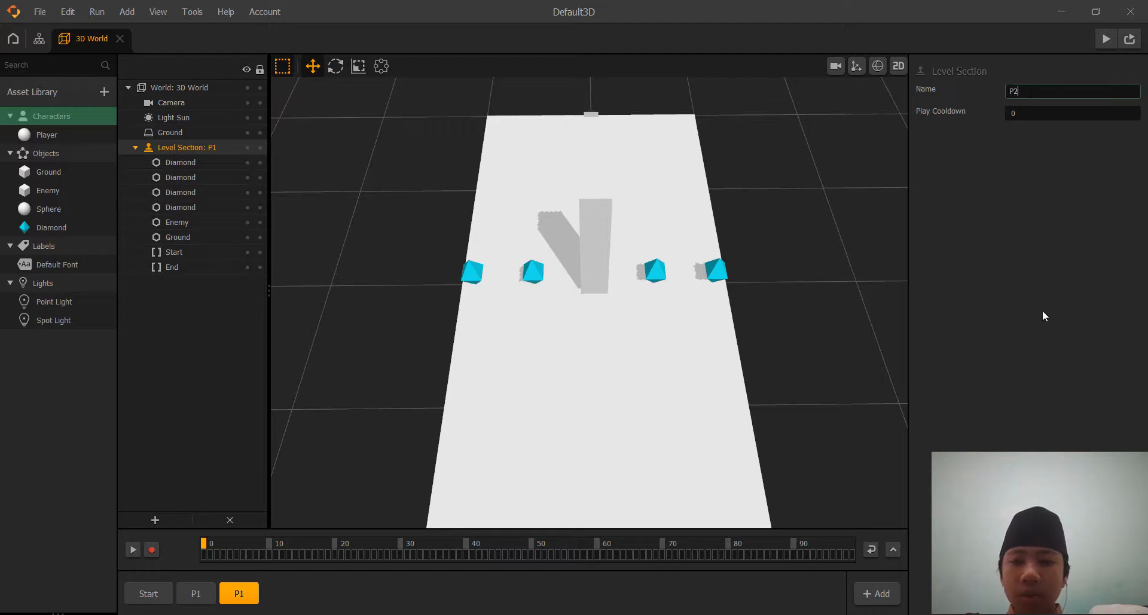
key("Return")
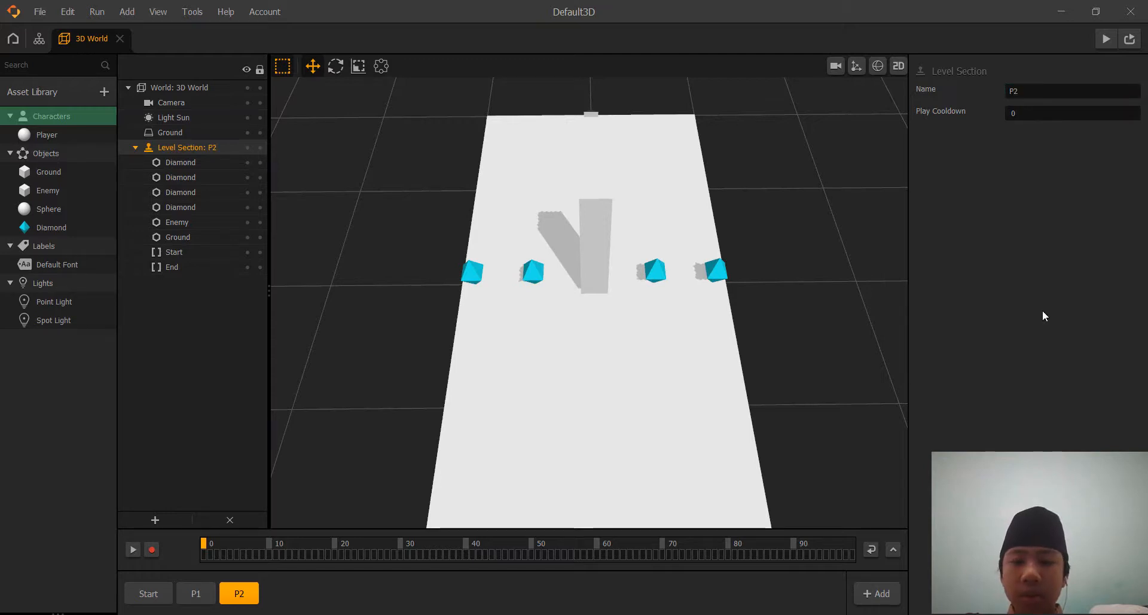
Delete the two inner Diamonds on either side of the Enemy in the P2 section, keeping the outer pair.
left_click(533, 272)
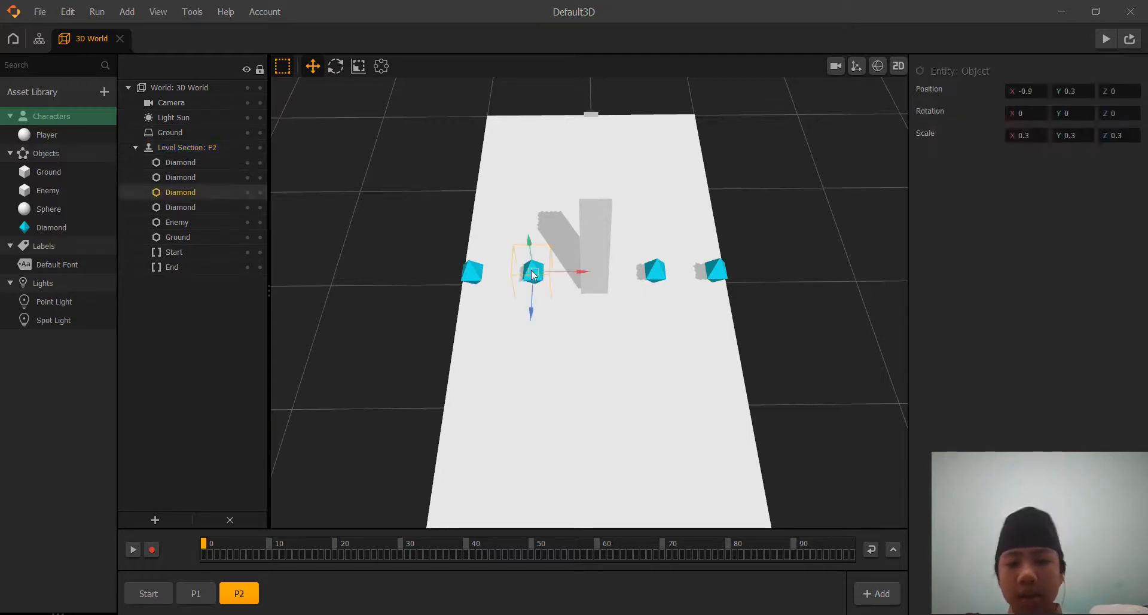
key("Delete")
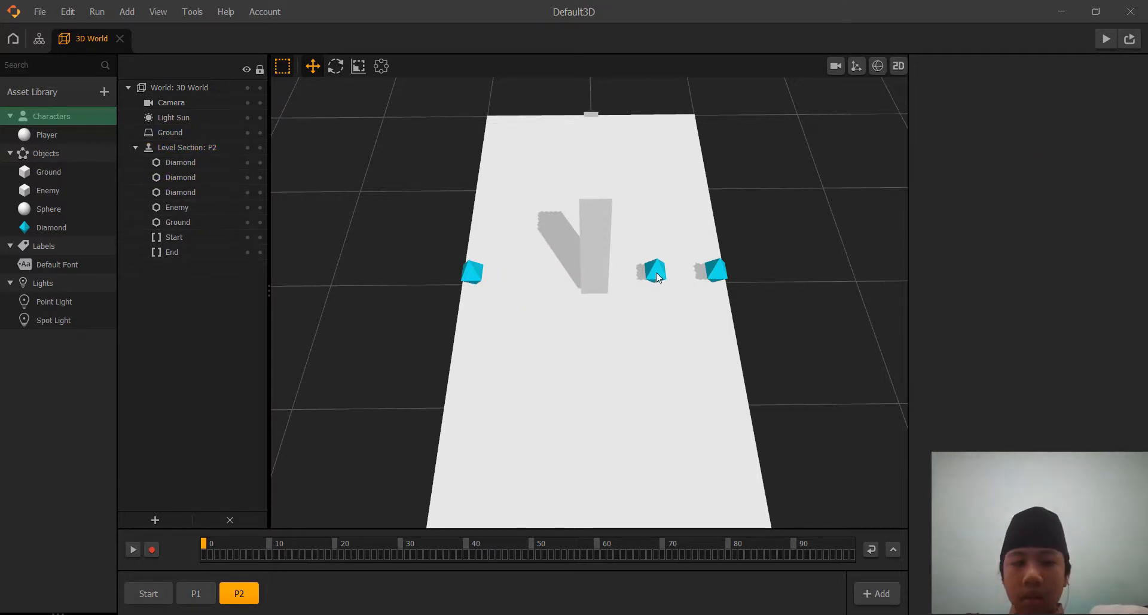
left_click(655, 273)
key("Delete")
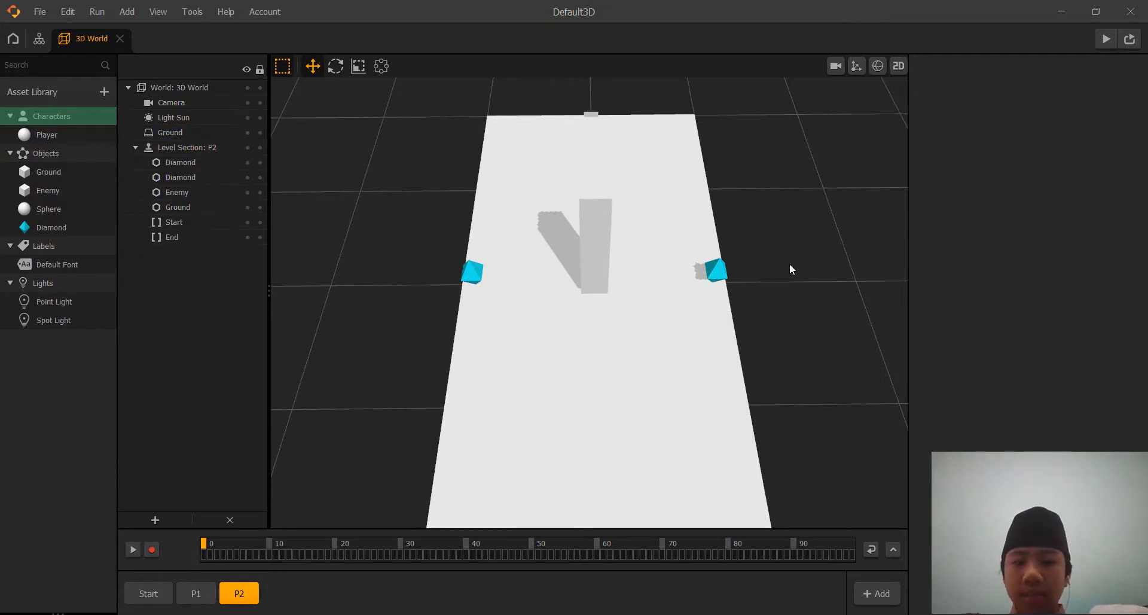
Duplicate the central Enemy block in the P2 section and set the copy's X position to 0.9.
left_click(584, 228)
key("ctrl+d")
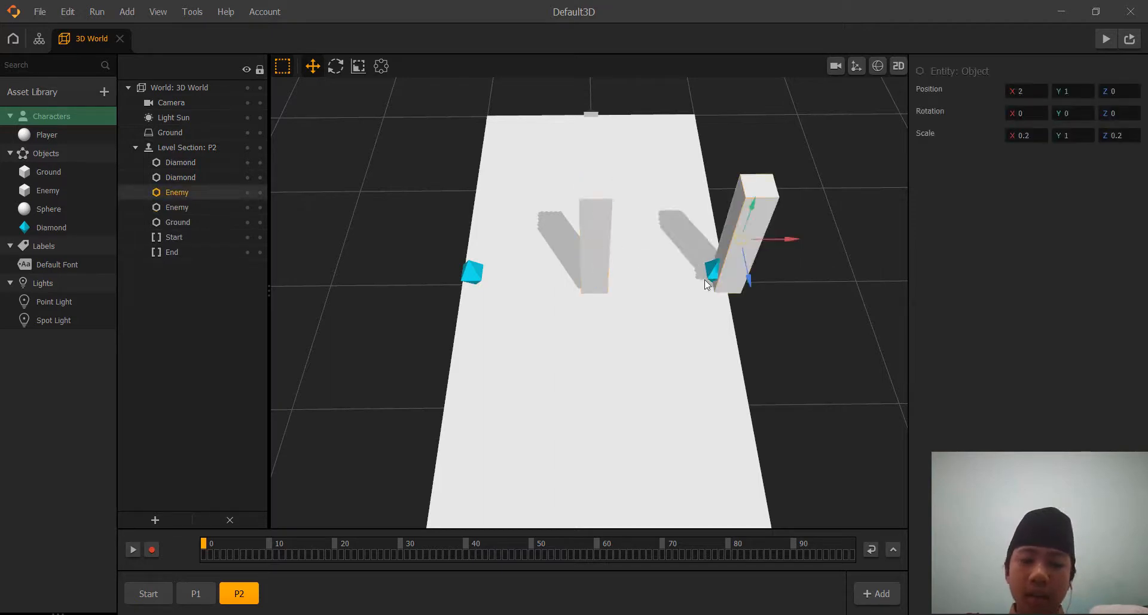
left_click(1024, 91)
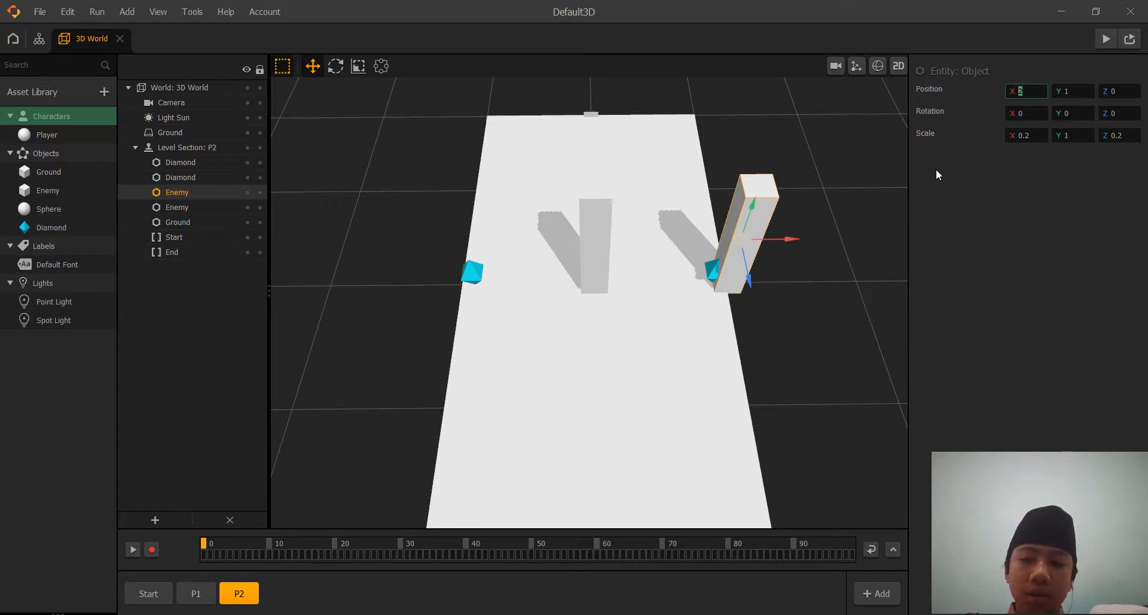
type("0.9")
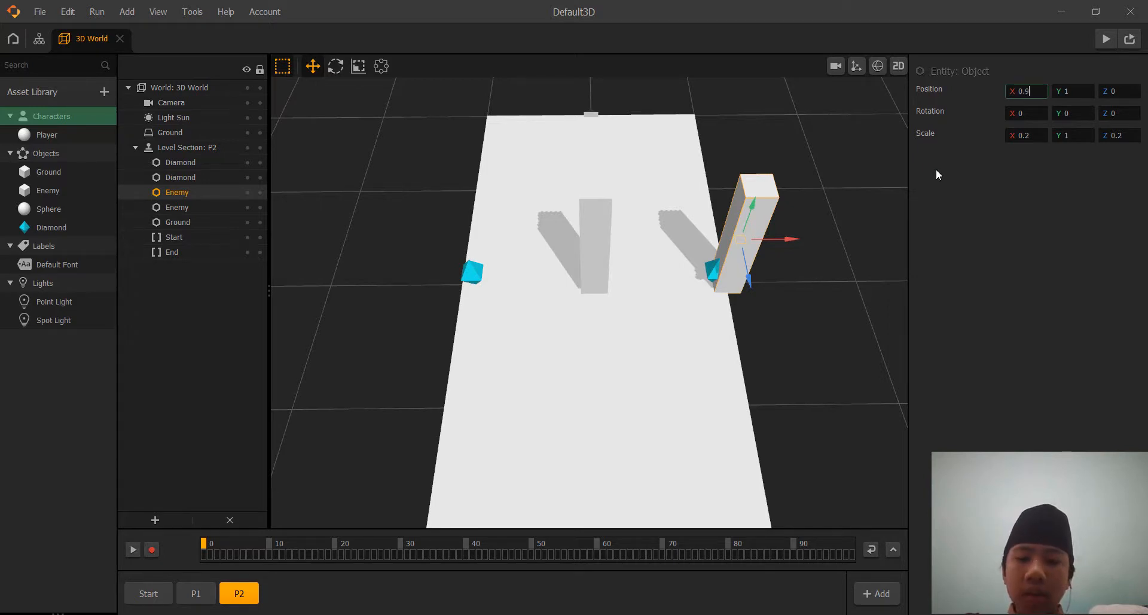
key("Return")
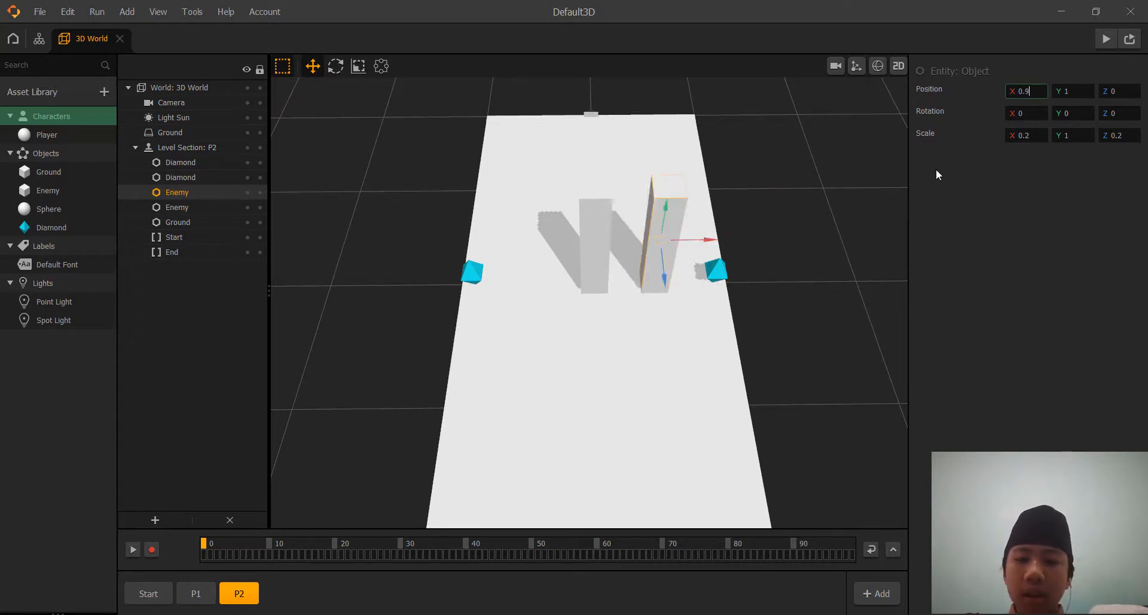
Duplicate the central Enemy block again, set this copy's X position to -0.9, and deselect it.
left_click(605, 232)
key("ctrl+d")
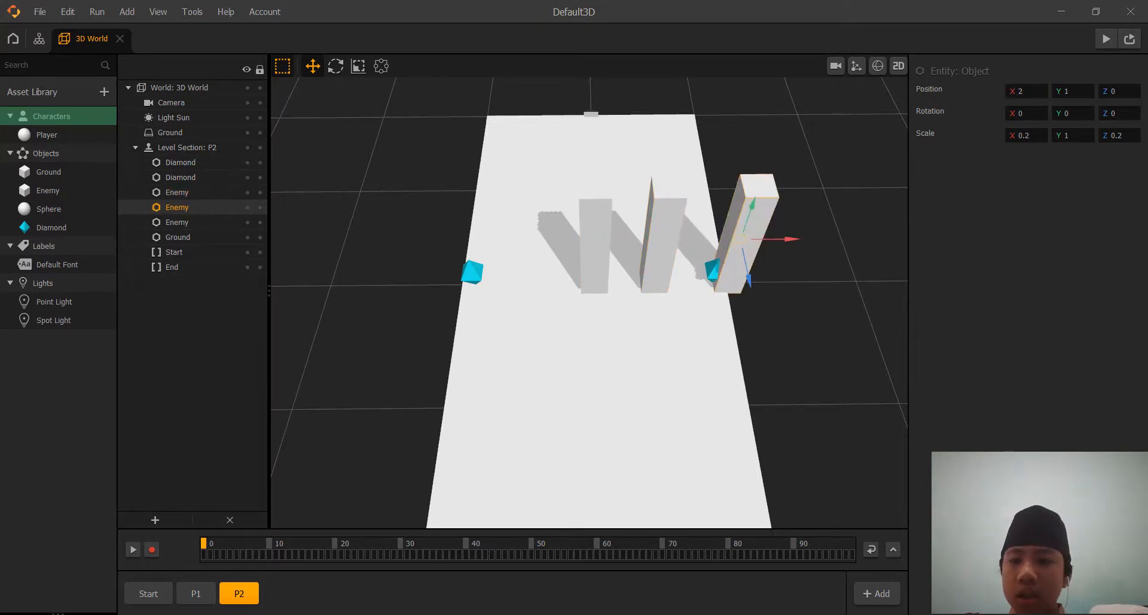
left_click_drag(1028, 91, 966, 88)
key("BackSpace")
type("-")
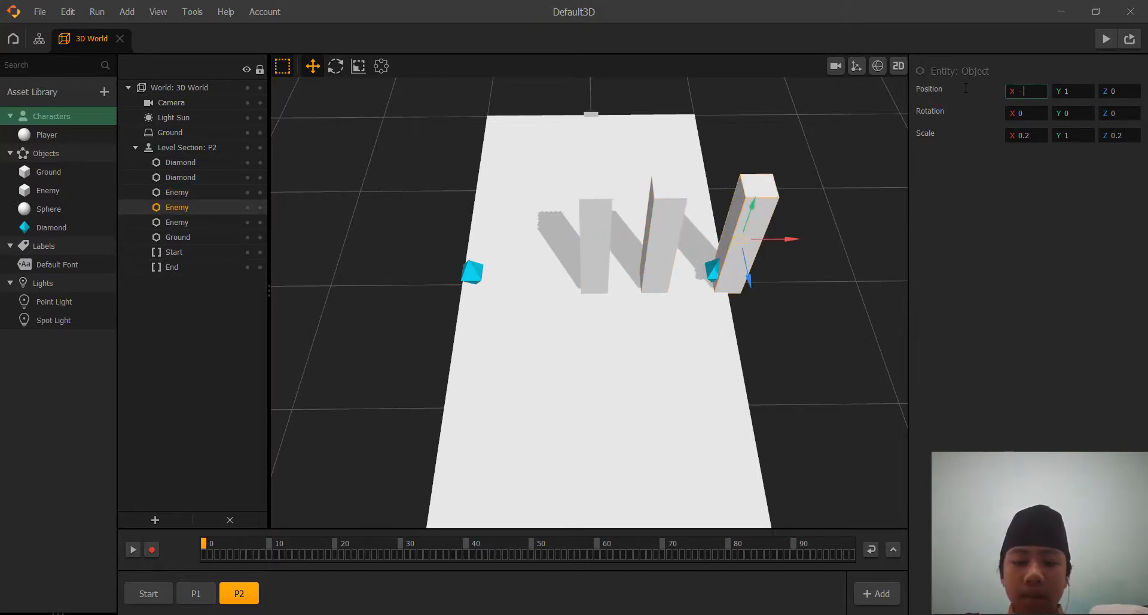
type(".0")
key("BackSpace")
key("BackSpace")
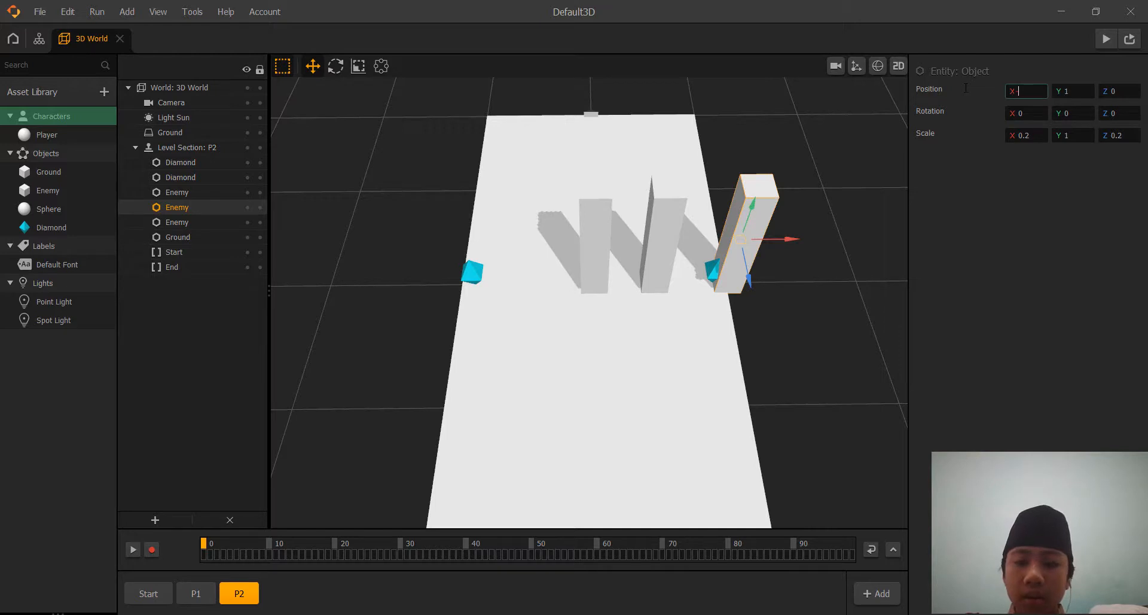
type("0.")
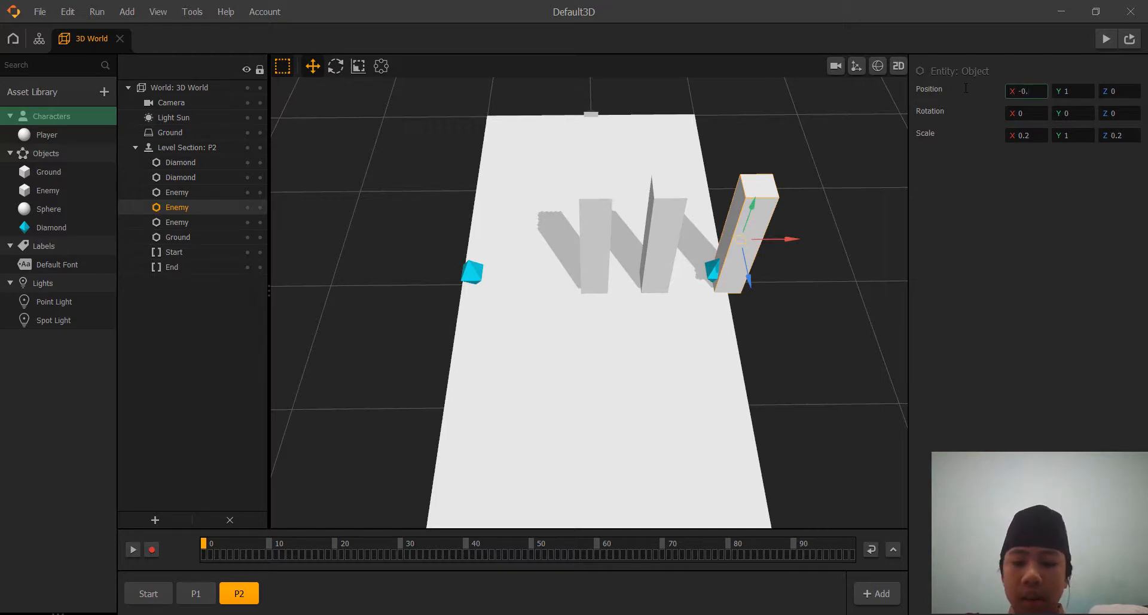
type("9")
left_click(977, 289)
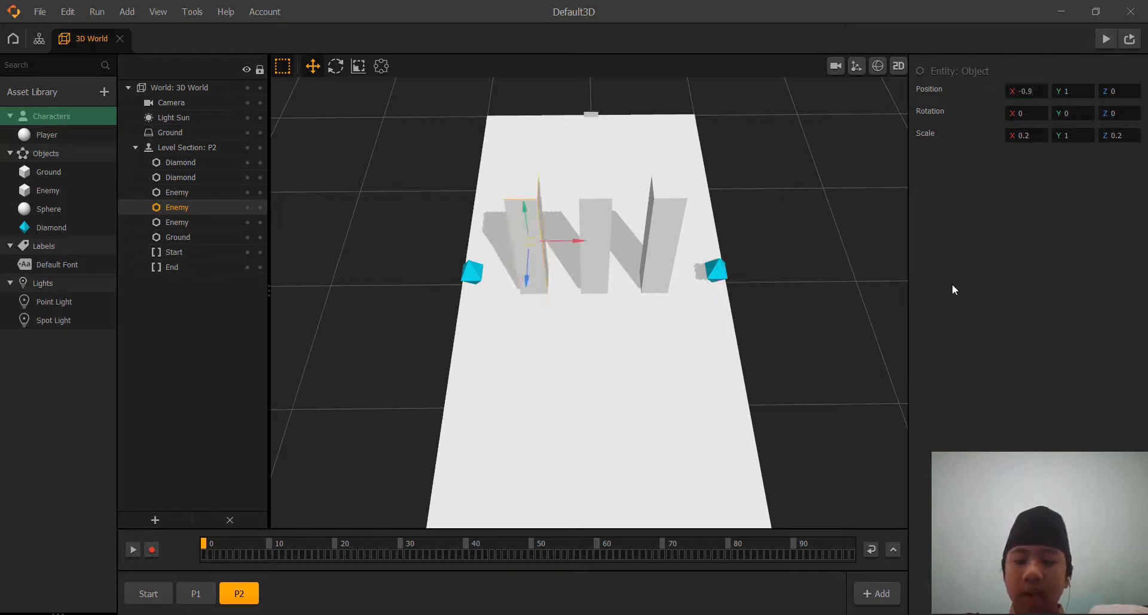
left_click(838, 274)
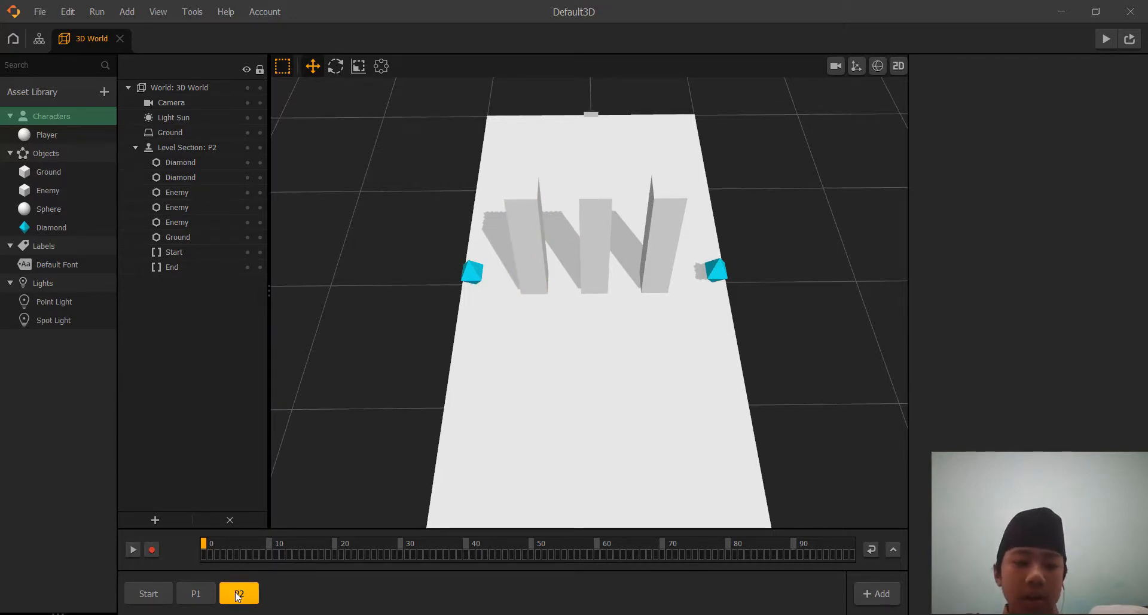
Compare the Enemy and Diamond layouts of the P1 and P2 sections.
right_click_drag(377, 395, 367, 400)
scroll(366, 397, "down", 2)
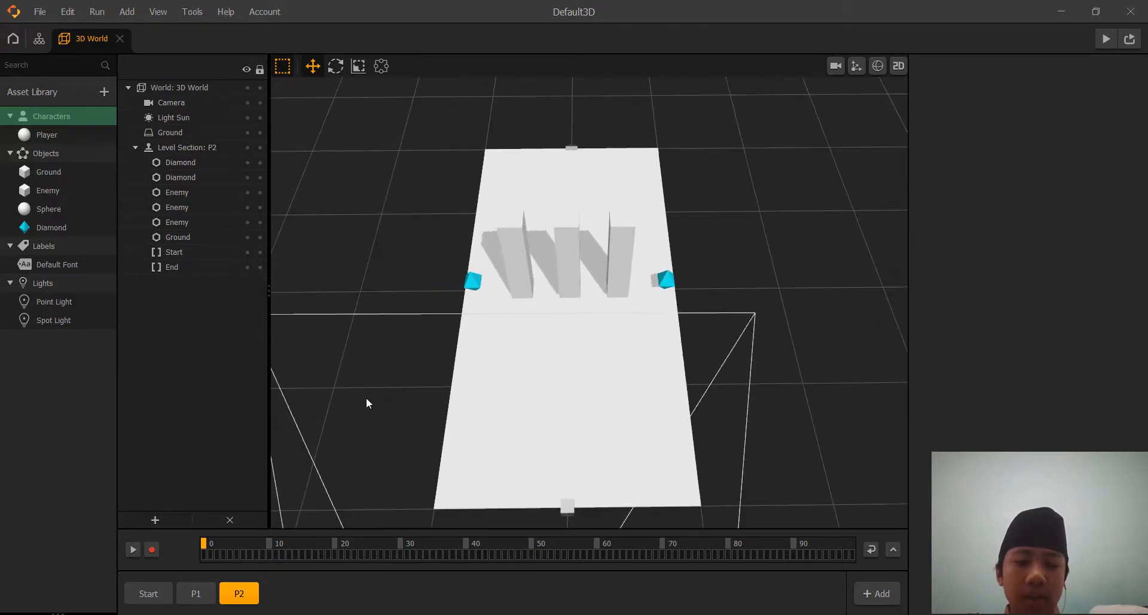
left_click(196, 593)
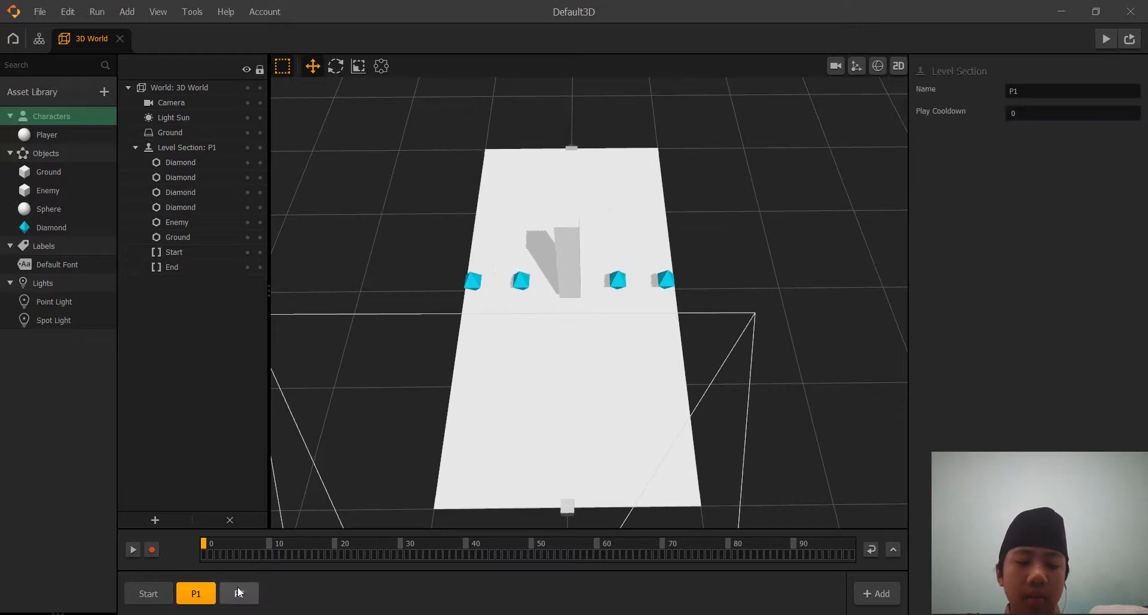
left_click(238, 593)
left_click(196, 593)
left_click(236, 592)
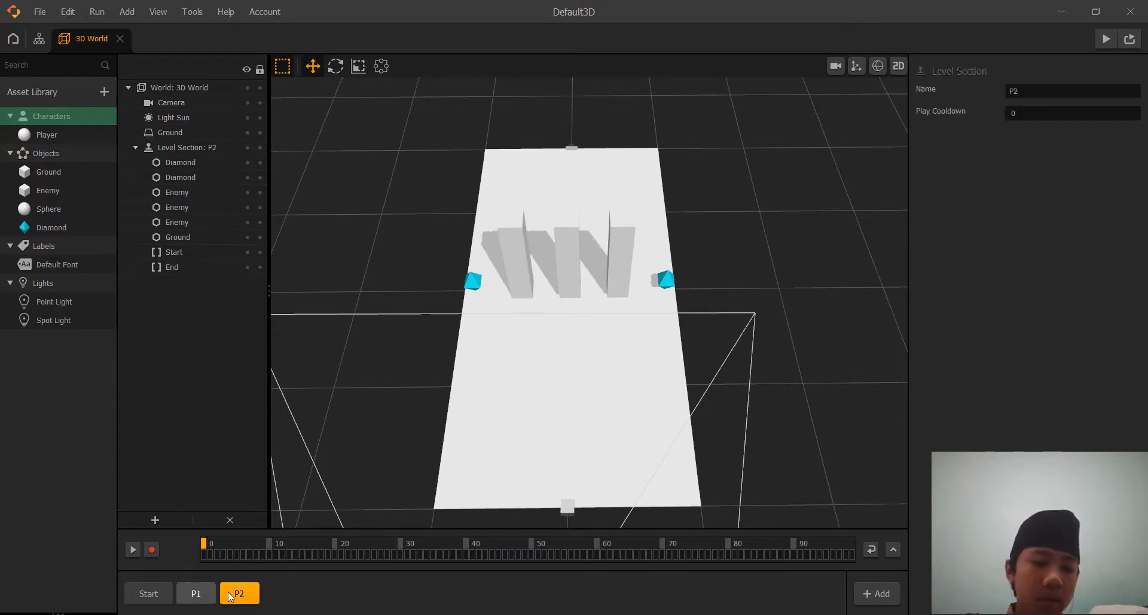
Open the Player character's node map in its own tab and return to the 3D World scene.
middle_click_drag(382, 241, 386, 241)
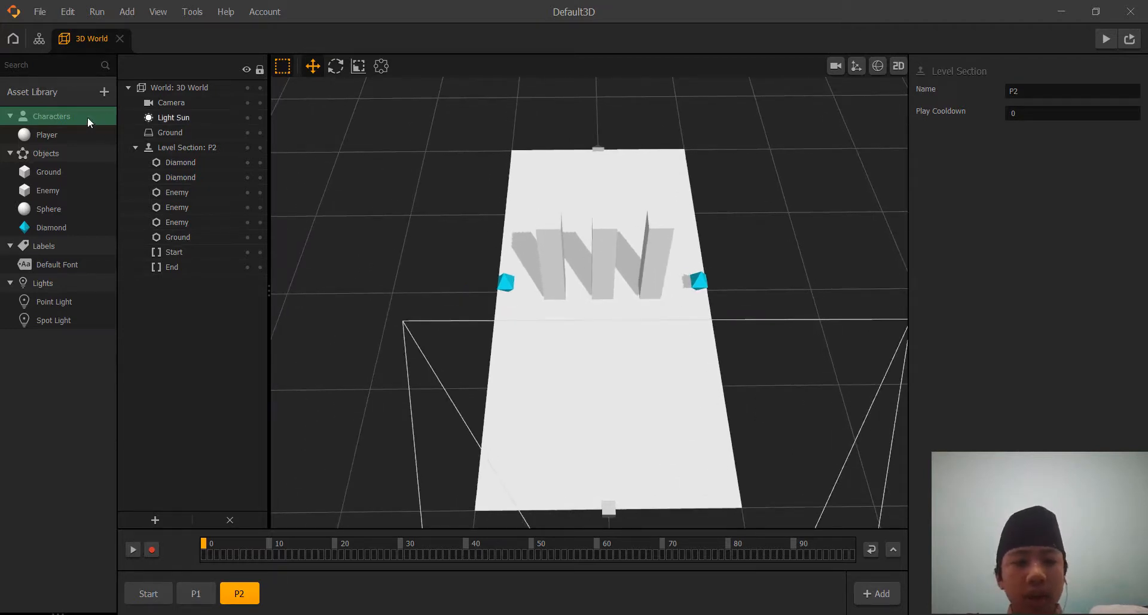
left_click(67, 118)
left_click(56, 128)
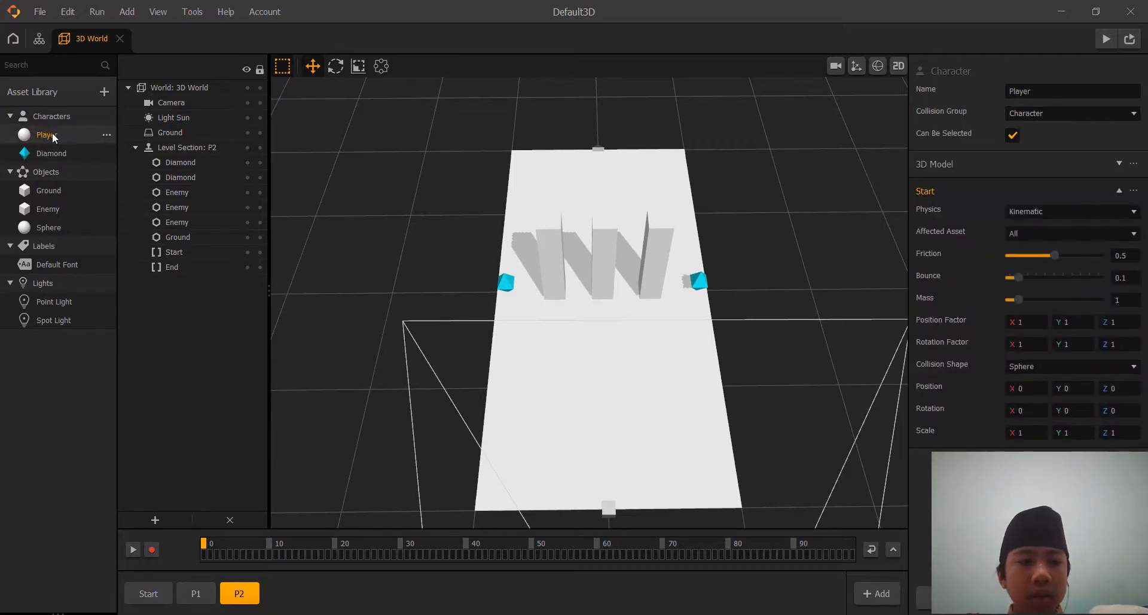
double_click(53, 132)
left_click(81, 47)
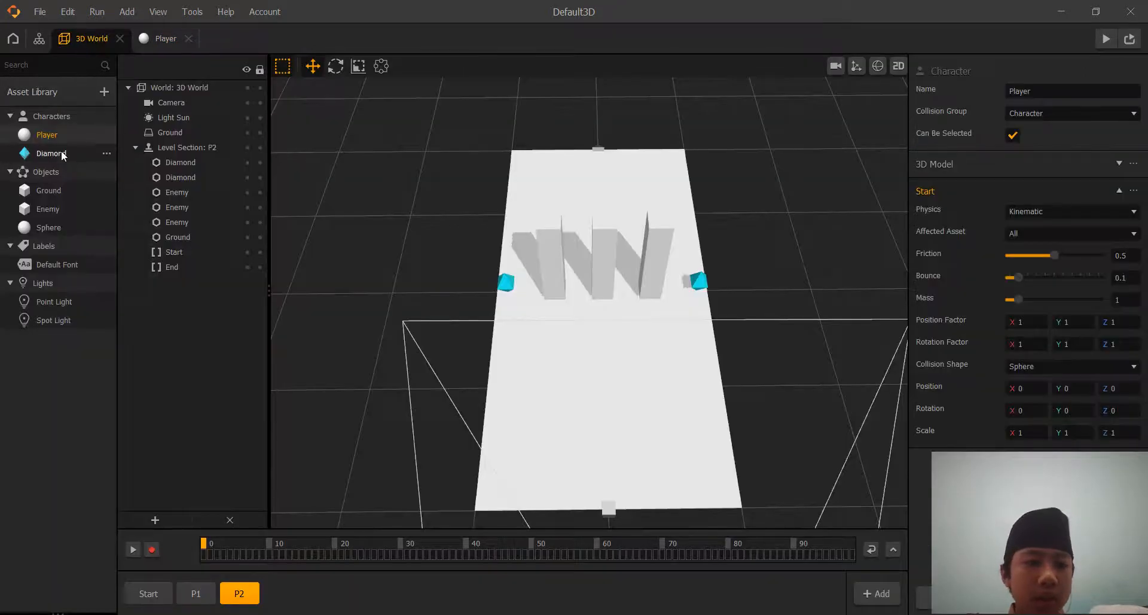
Move the Diamond asset from Characters back to Objects and set its collision group to Coin.
left_click_drag(56, 221, 55, 234)
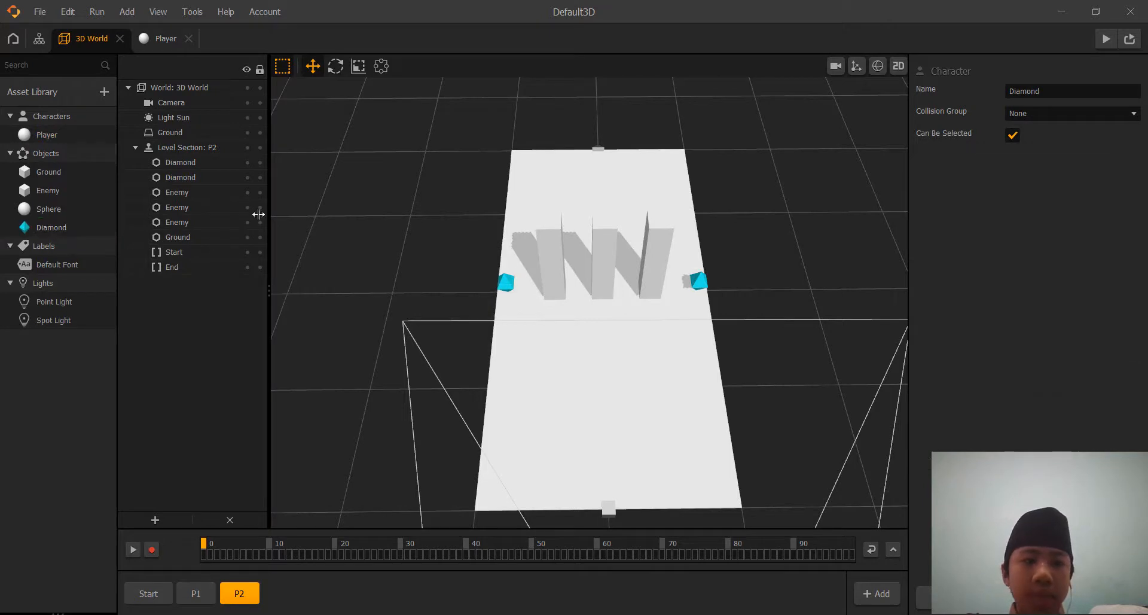
left_click(66, 234)
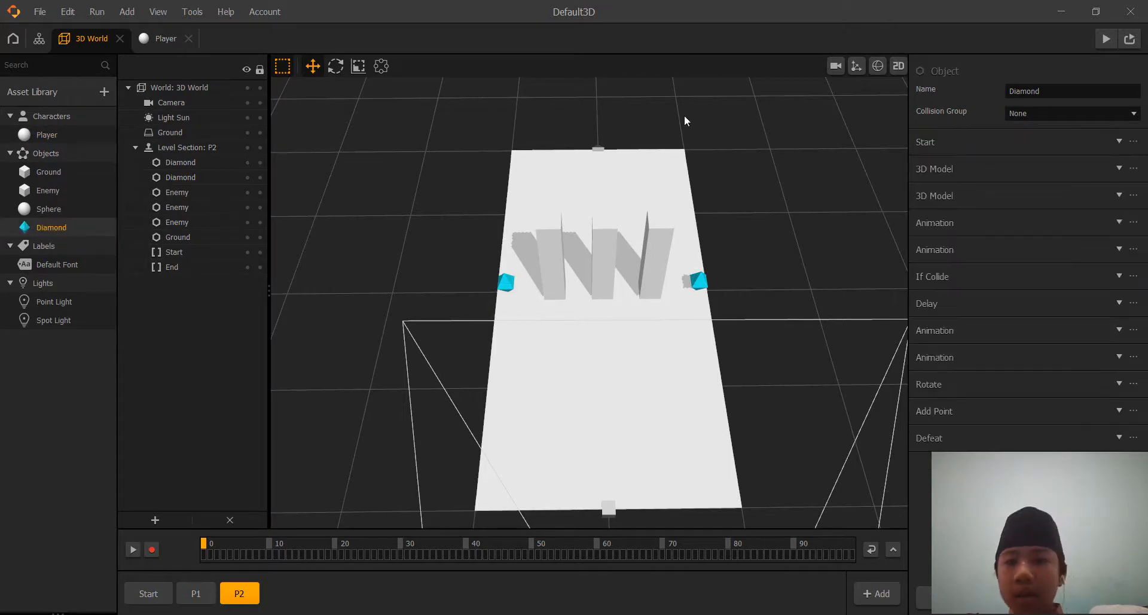
left_click(1092, 114)
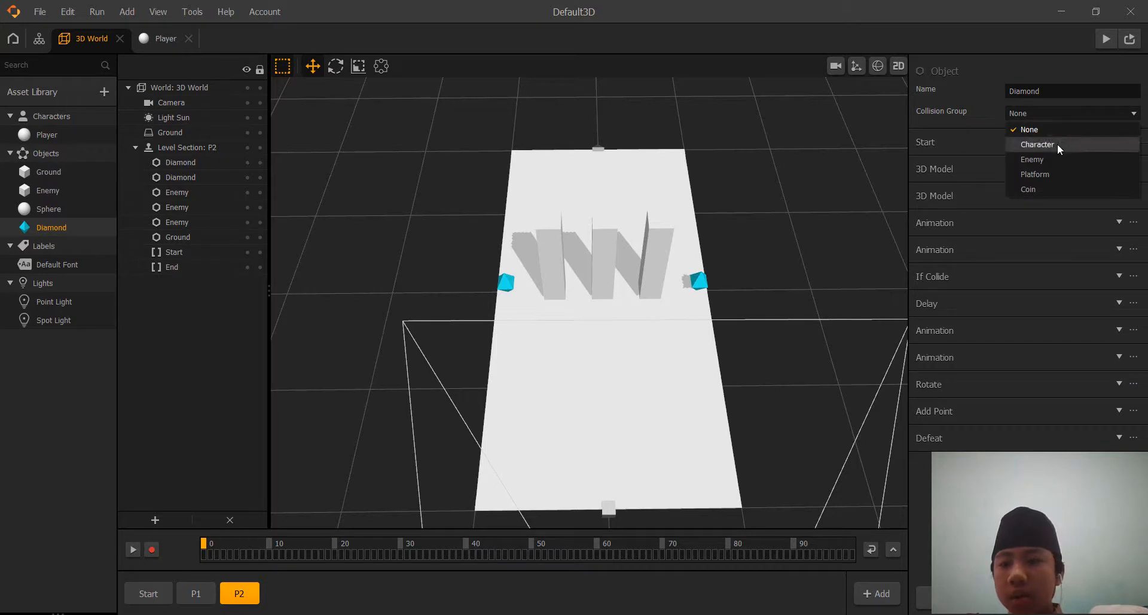
left_click(1041, 189)
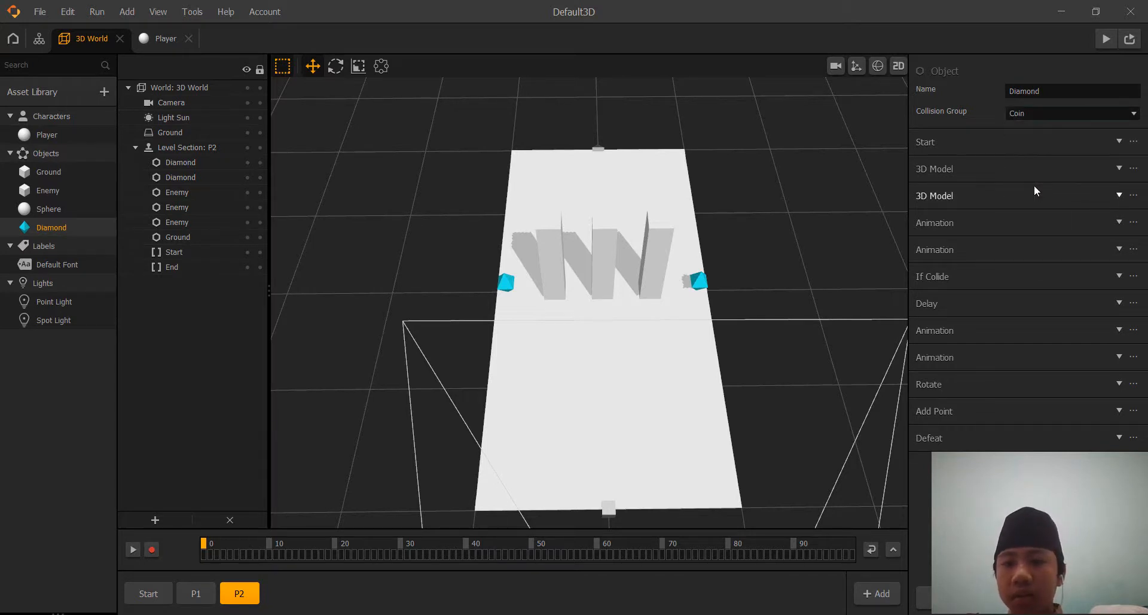
Rename the Sphere object in the asset library as Debris.
left_click(93, 135)
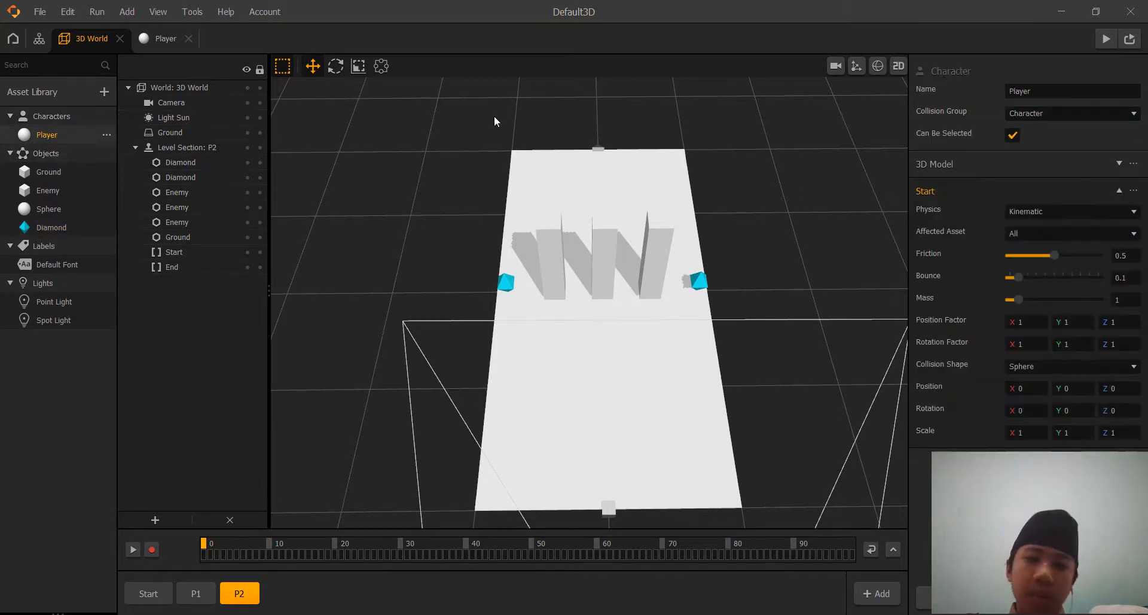
left_click(57, 207)
left_click(1054, 89)
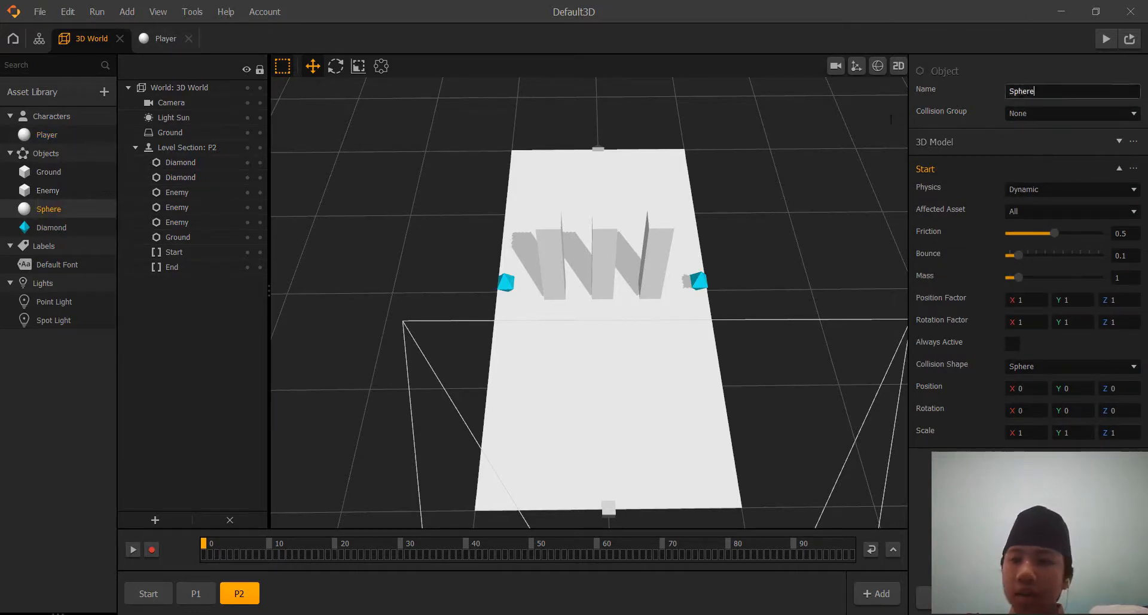
left_click_drag(1054, 91, 997, 91)
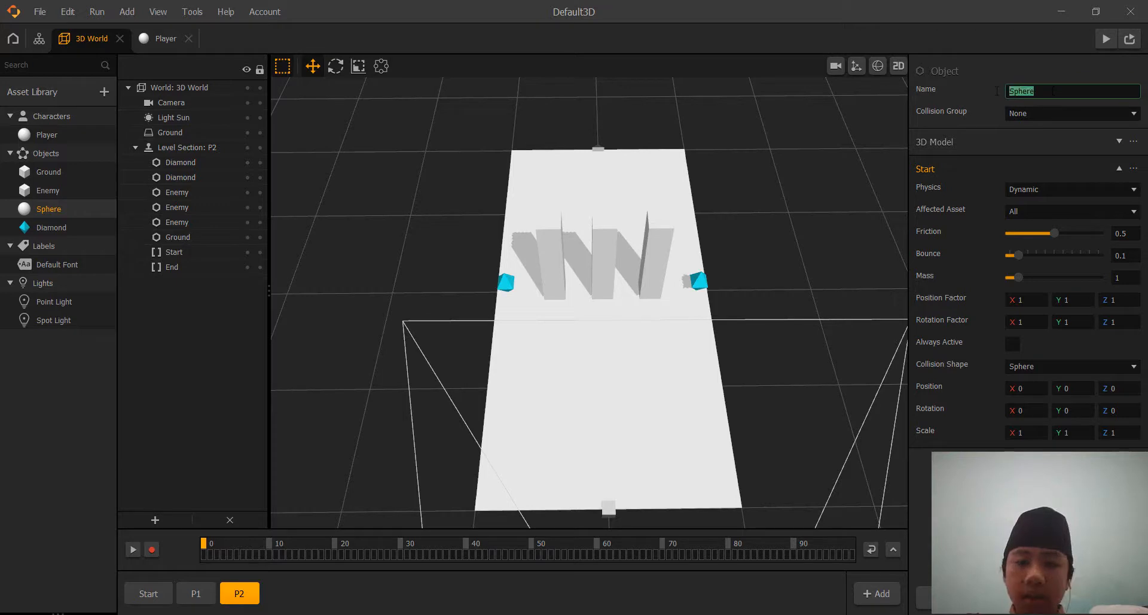
type("Dbe")
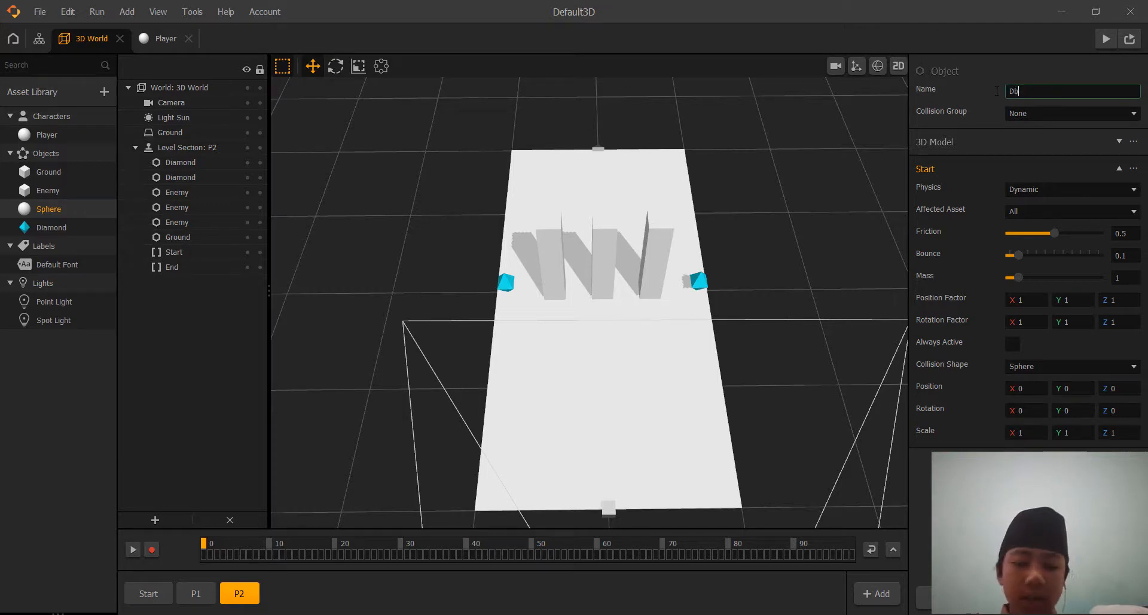
key("BackSpace")
key("BackSpace")
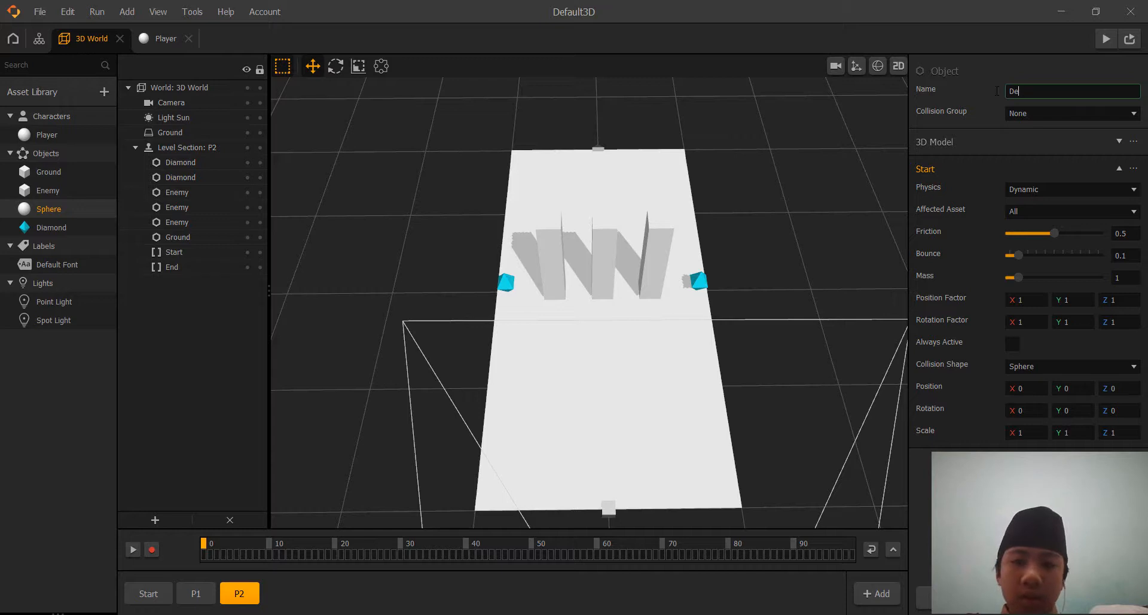
type("bris")
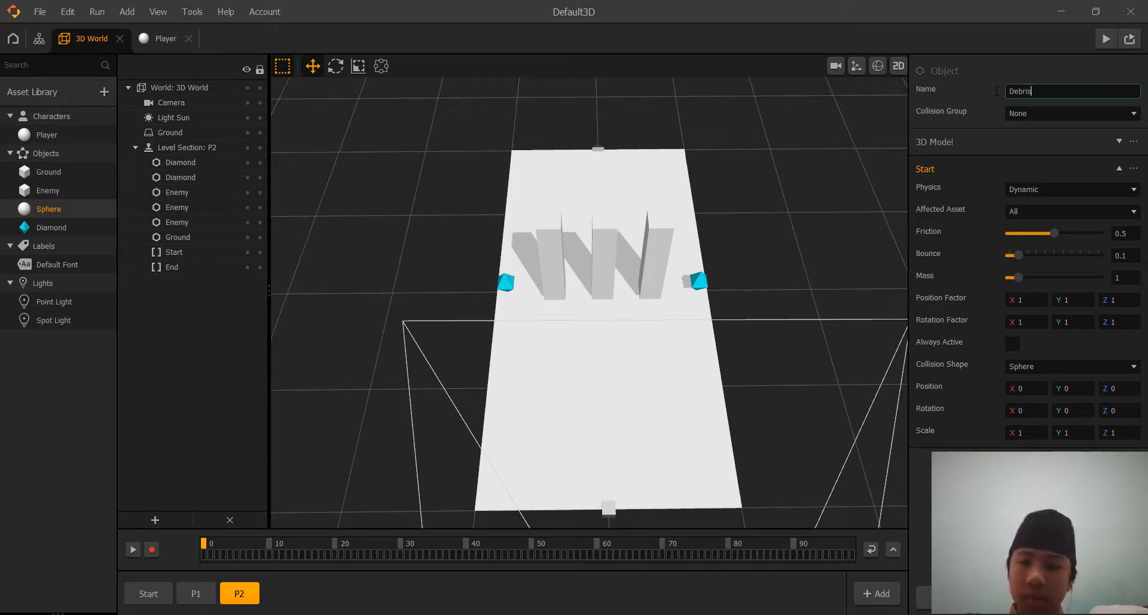
key("Return")
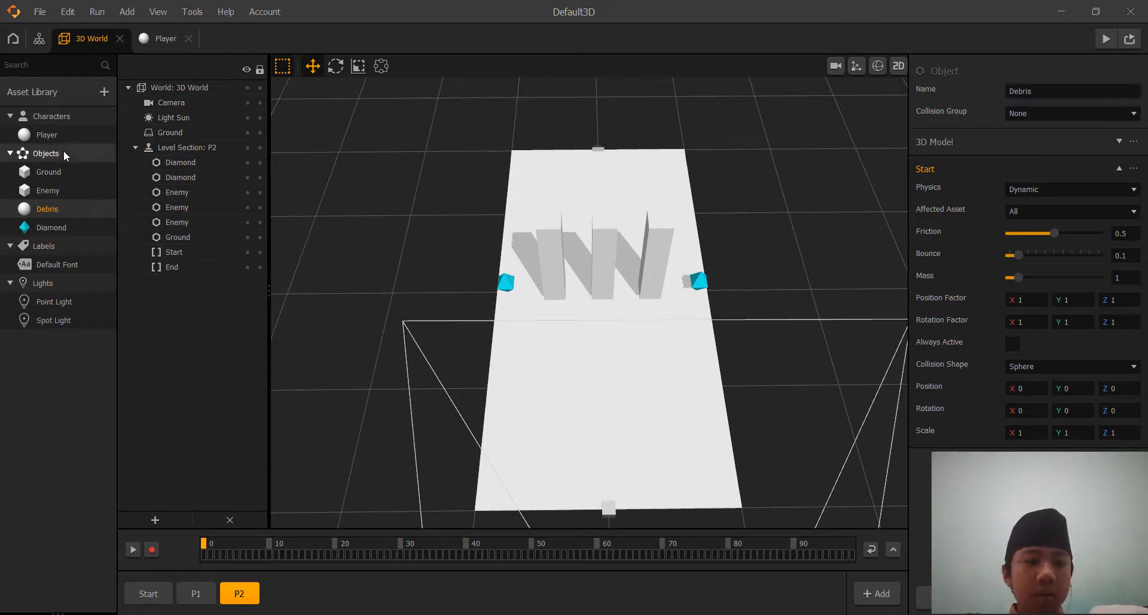
Check the collision groups of the library assets and set the Ground object's physics to Static.
left_click(69, 133)
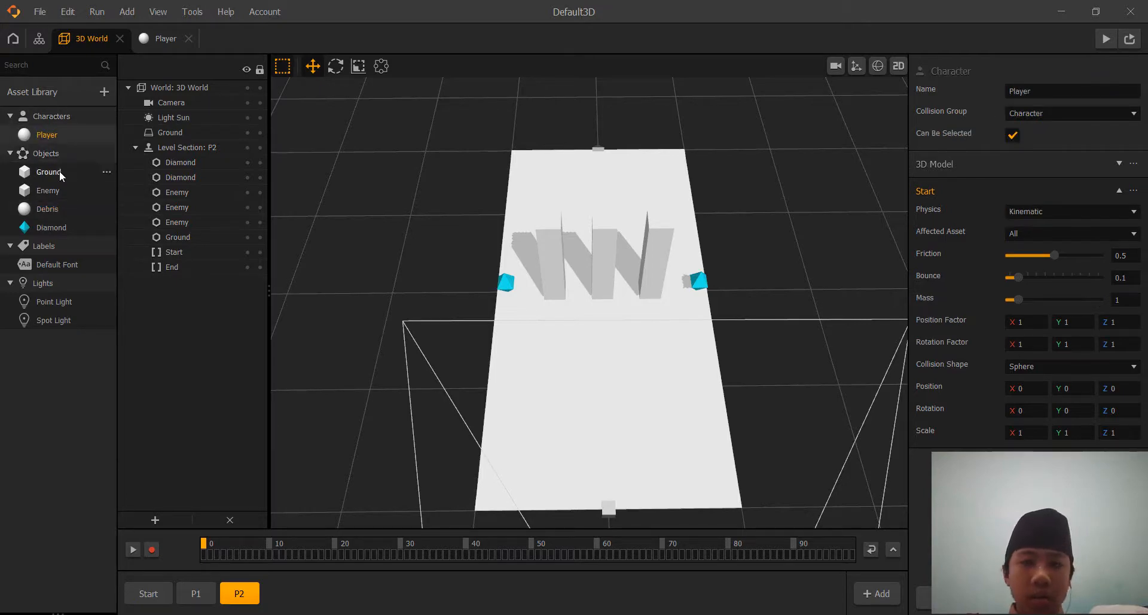
left_click(59, 170)
left_click(60, 190)
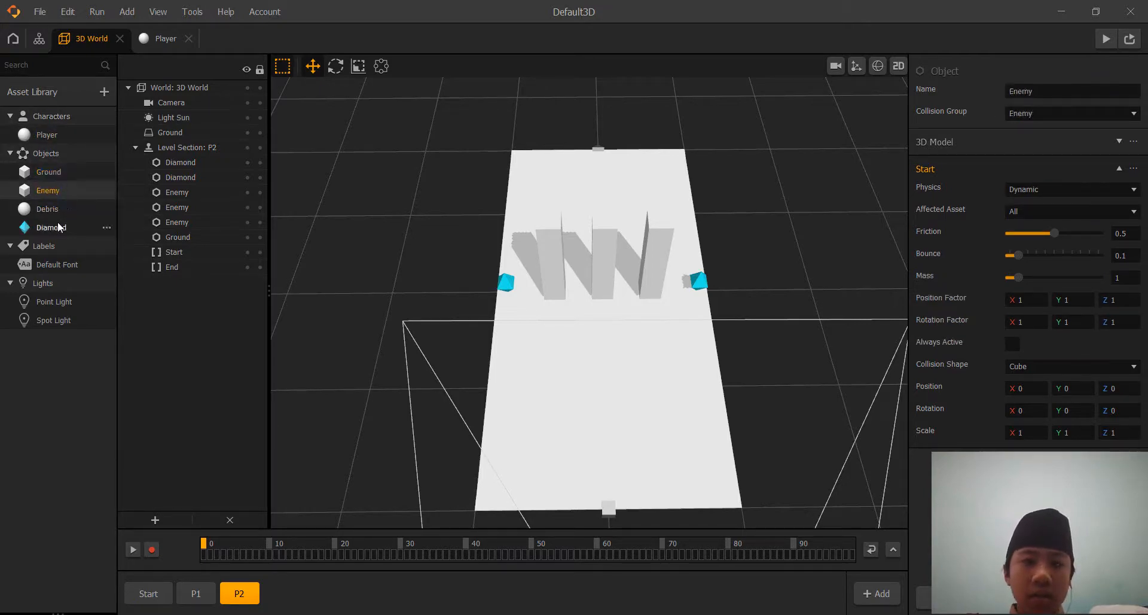
left_click(54, 228)
left_click(51, 208)
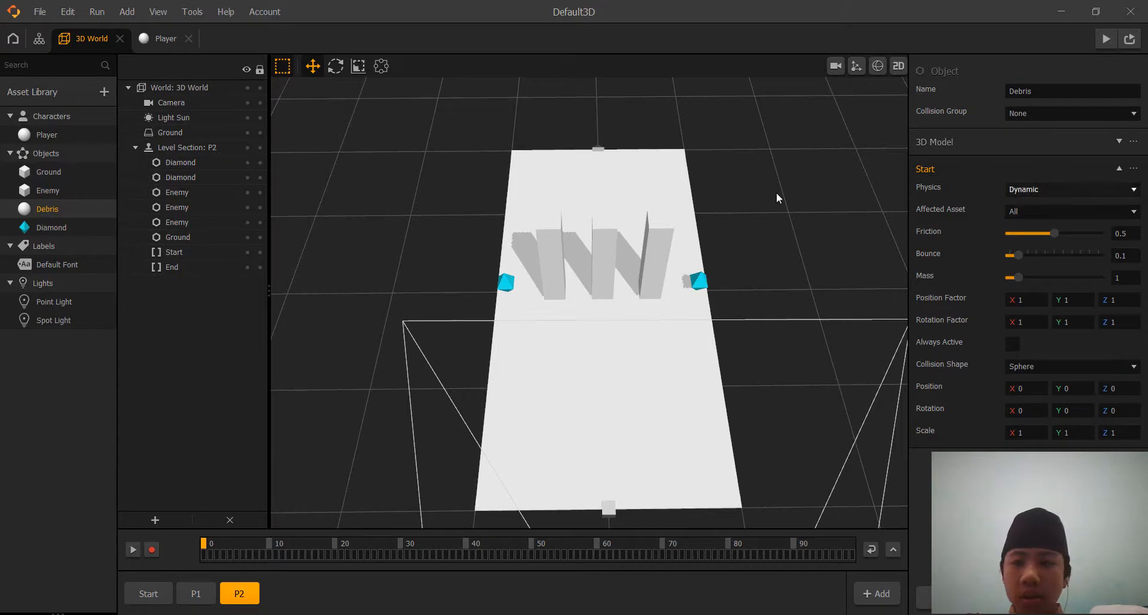
left_click(55, 174)
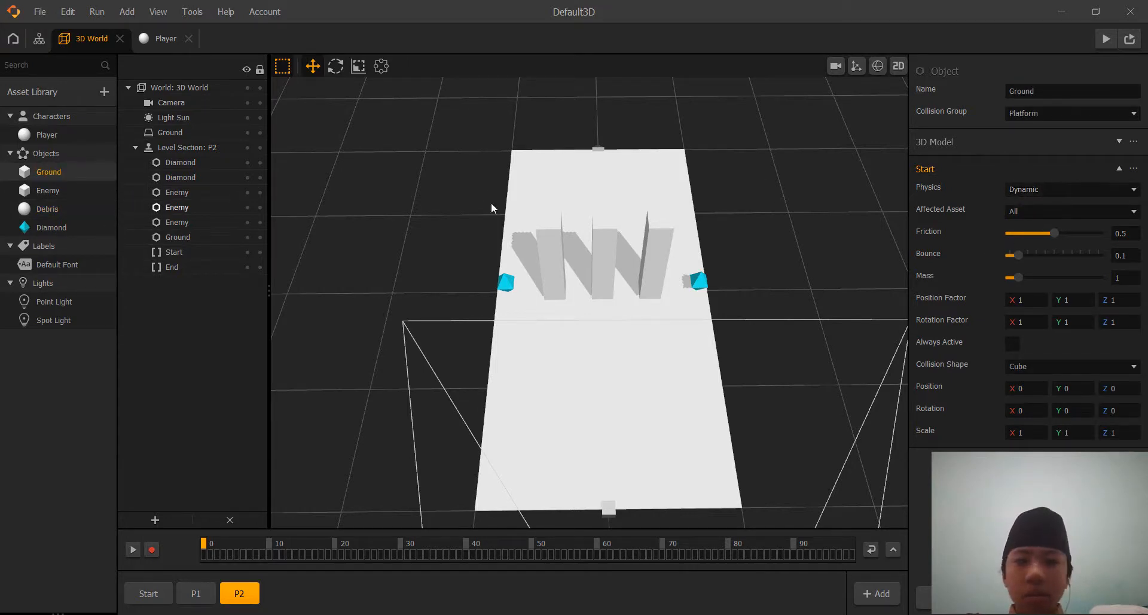
left_click(1106, 189)
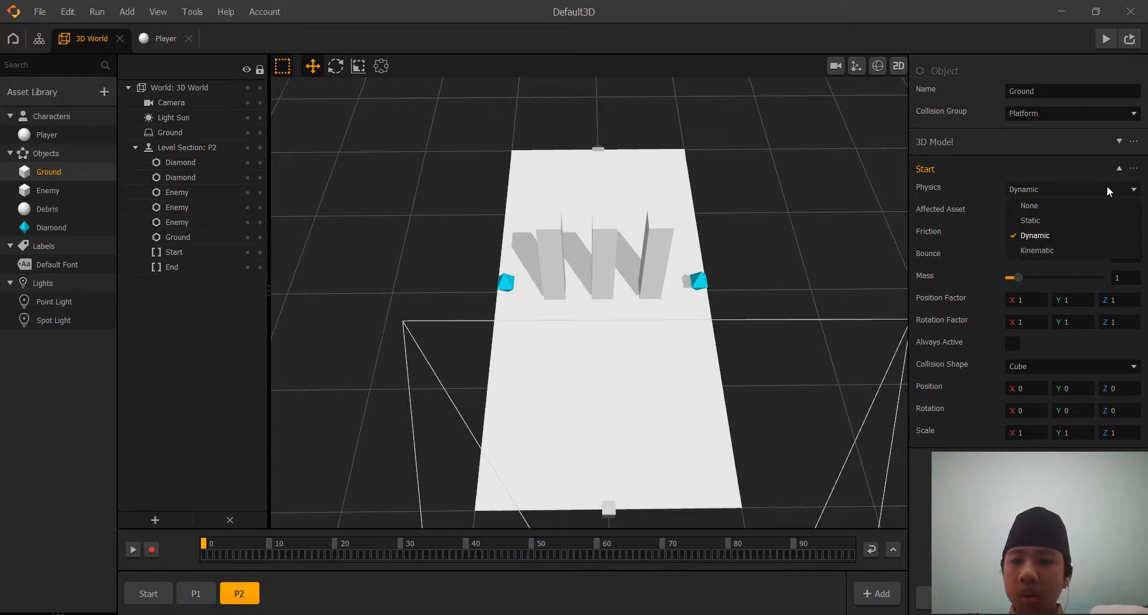
left_click(1053, 220)
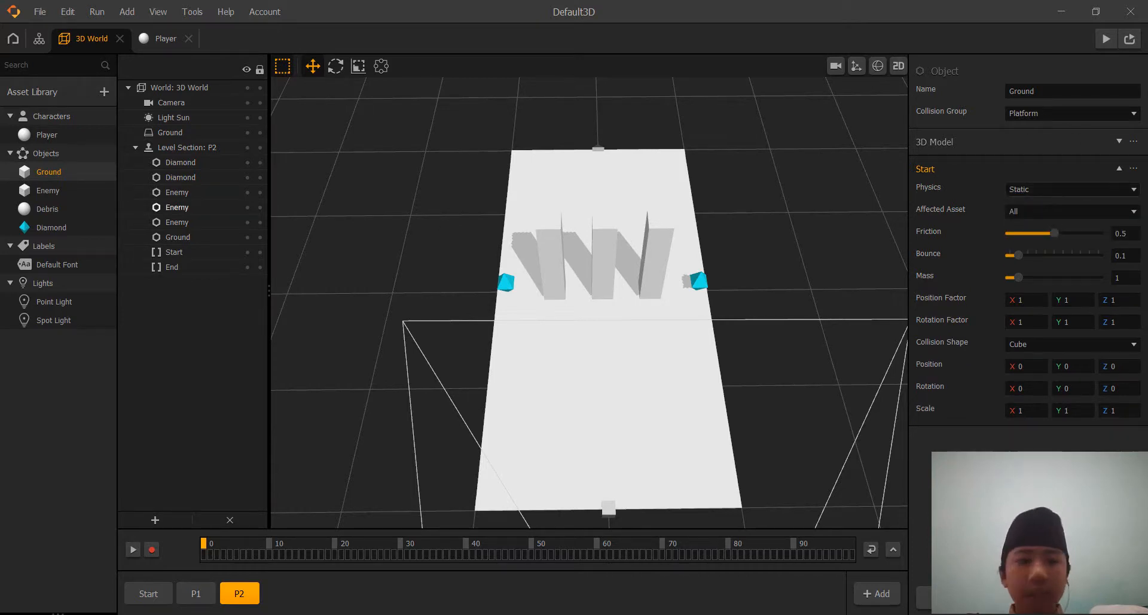
Set the Enemy object's physics to Static.
left_click(49, 191)
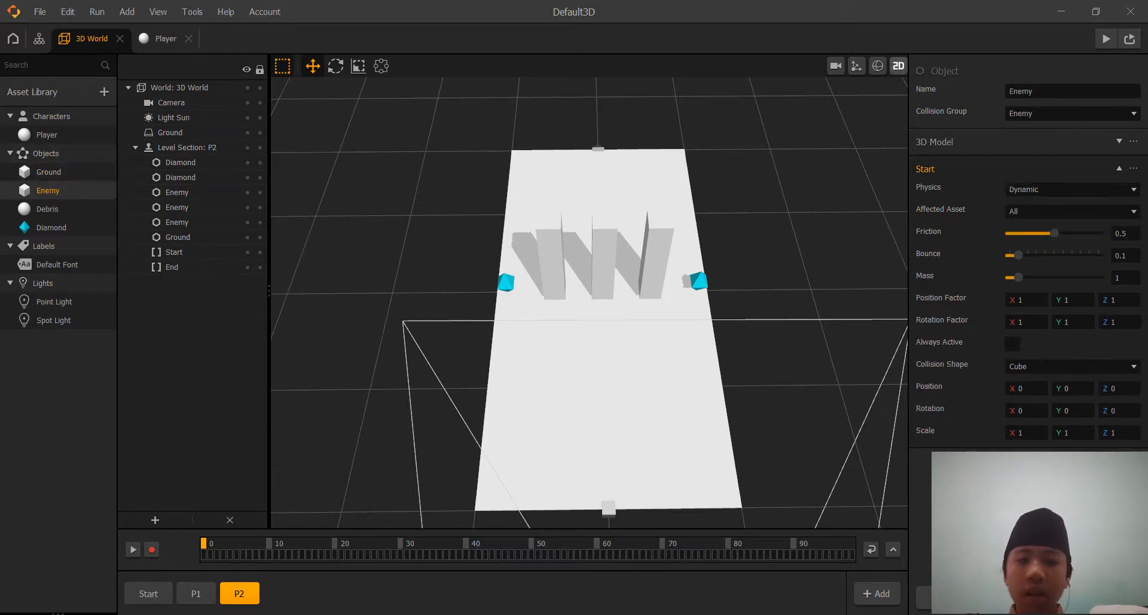
left_click(1080, 188)
left_click(1064, 219)
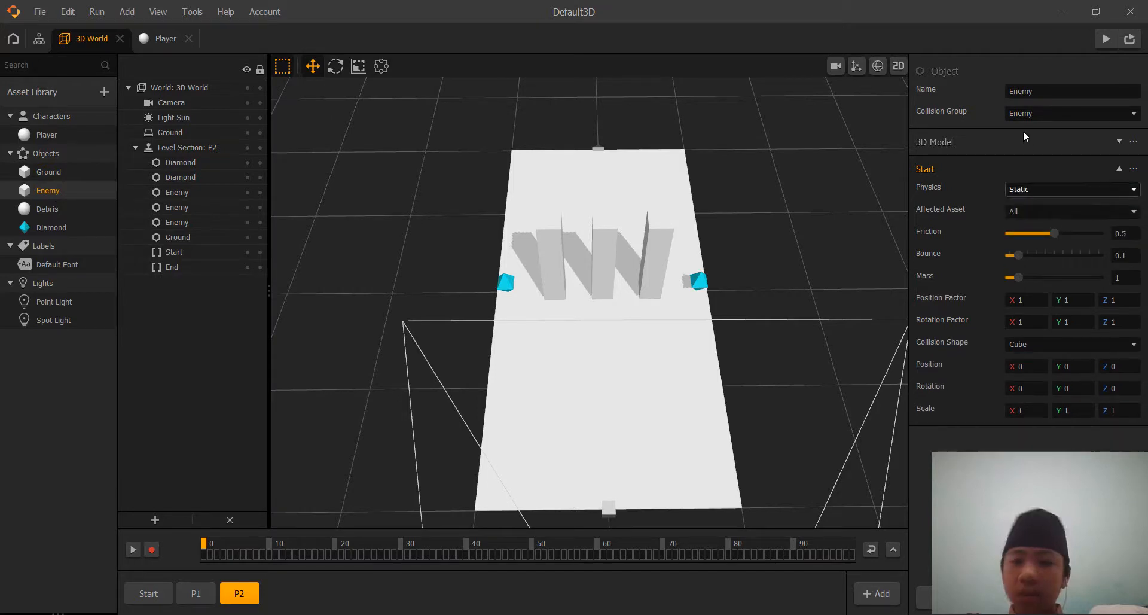
Set the physics in the Diamond object's Start settings to Static and collapse those settings.
left_click(48, 225)
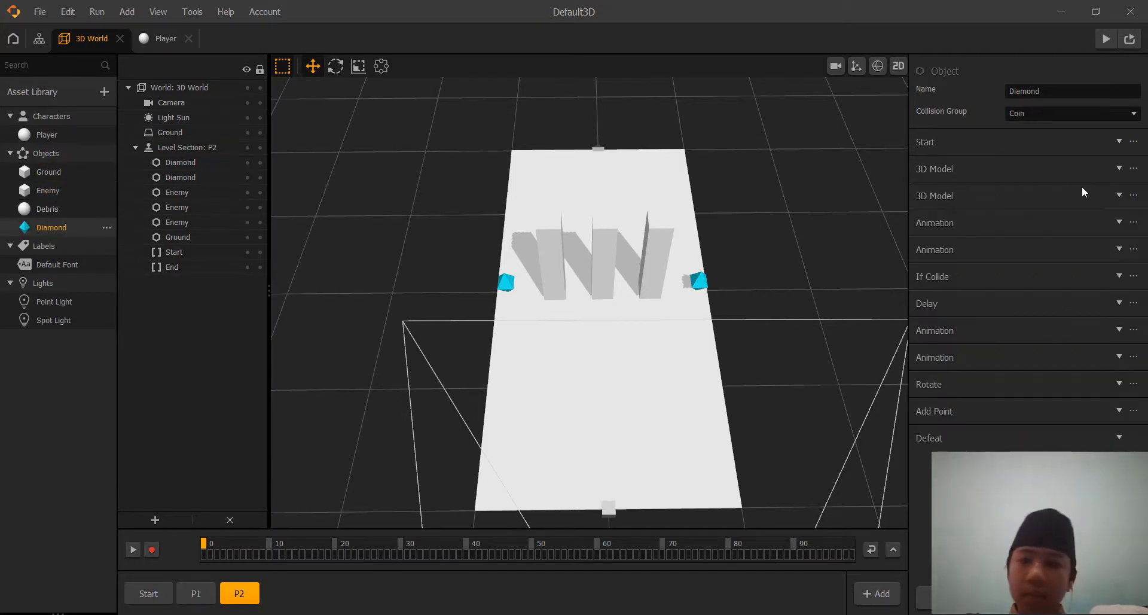
left_click(1028, 143)
left_click(1032, 159)
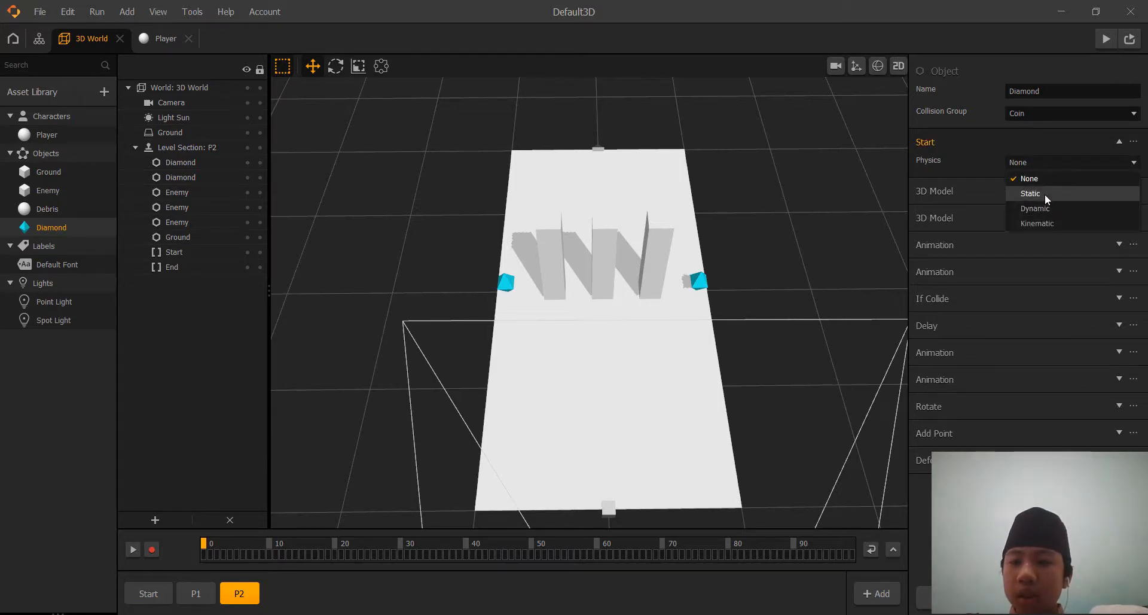
left_click(1045, 193)
left_click(1018, 137)
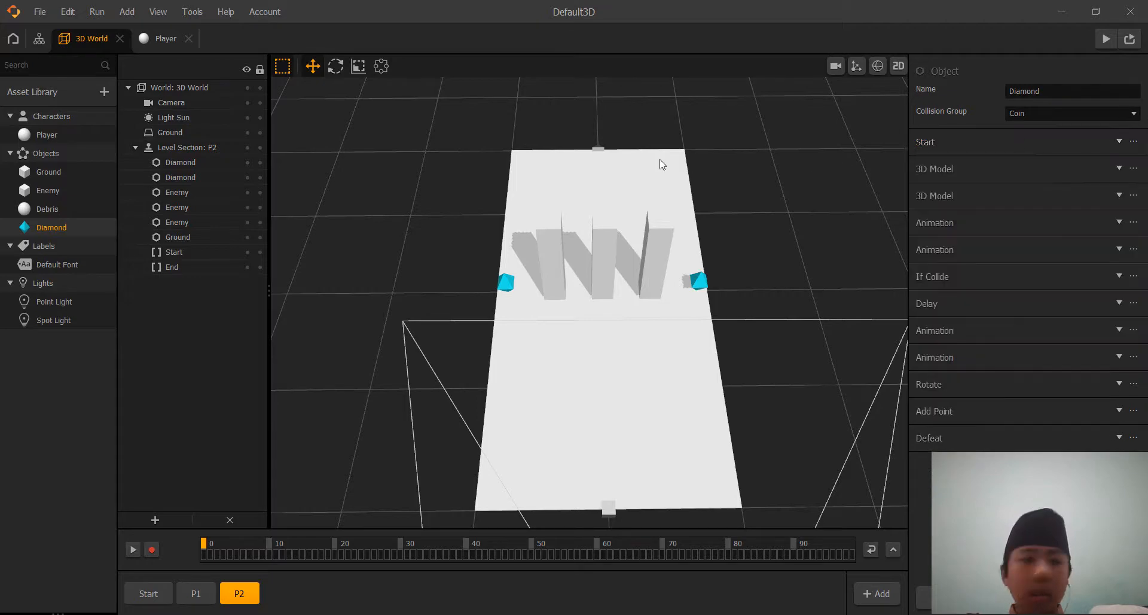
Find the Move node and add it to the Player's node map, just below the 3D Model node.
left_click(153, 40)
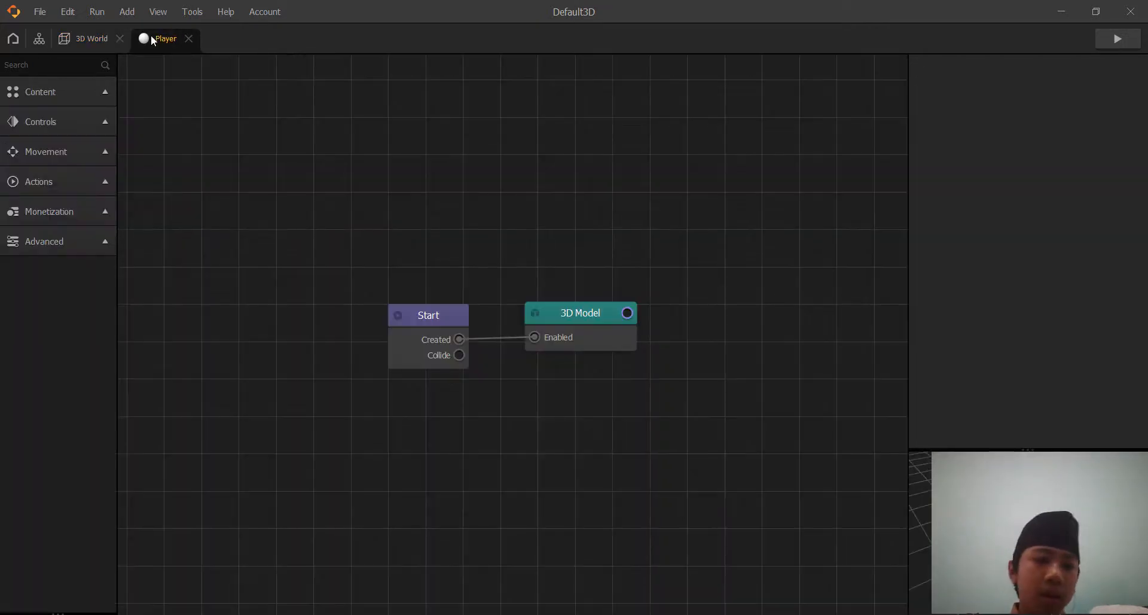
left_click_drag(740, 419, 671, 346)
left_click(53, 91)
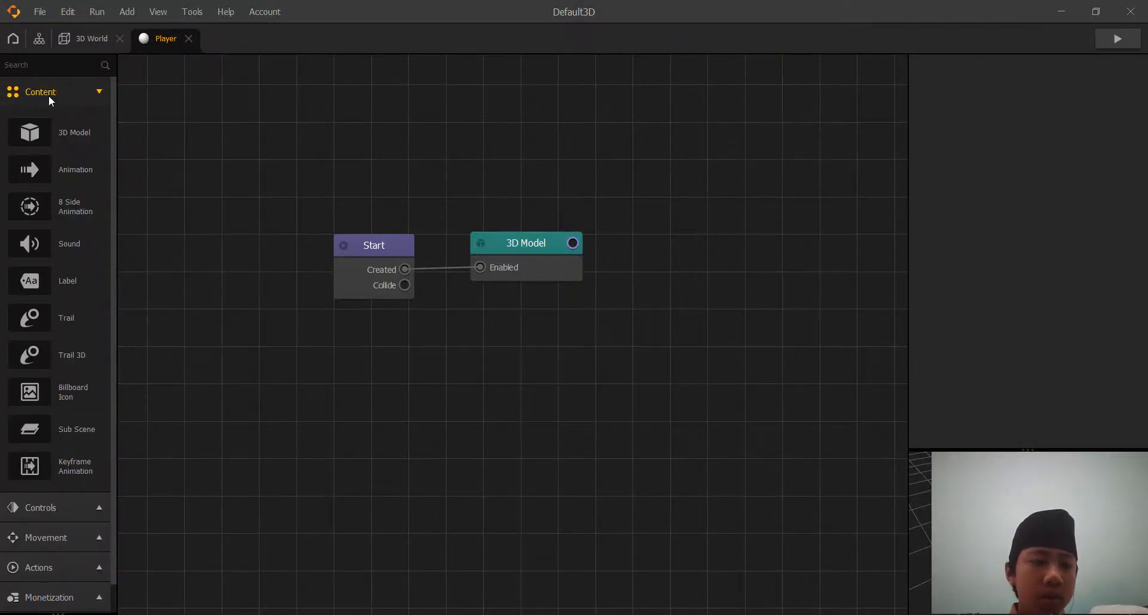
left_click(57, 92)
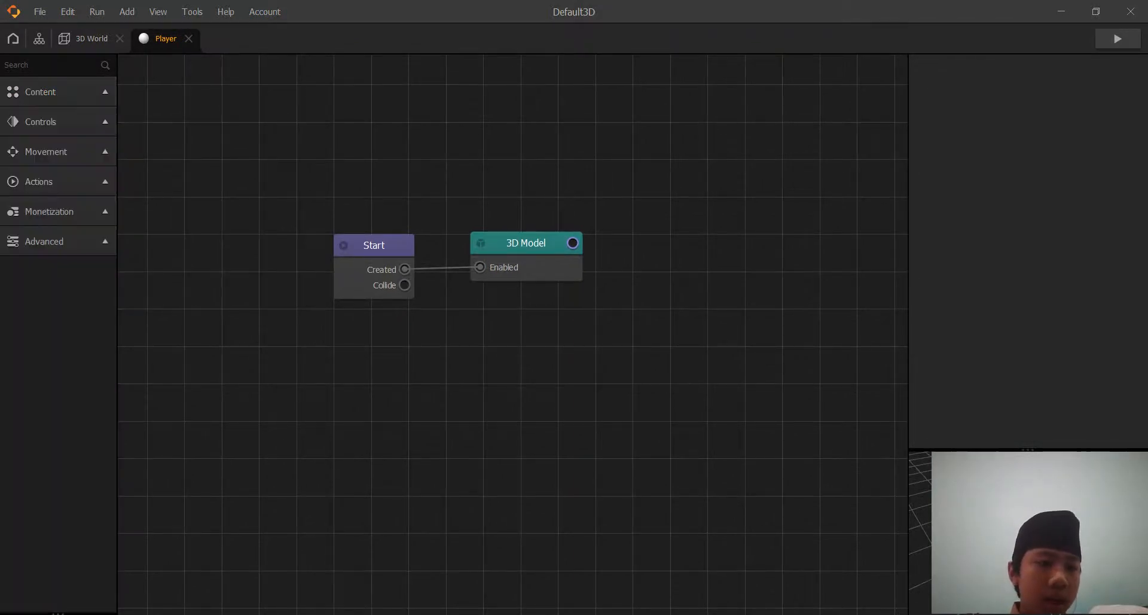
left_click(49, 65)
type("mov")
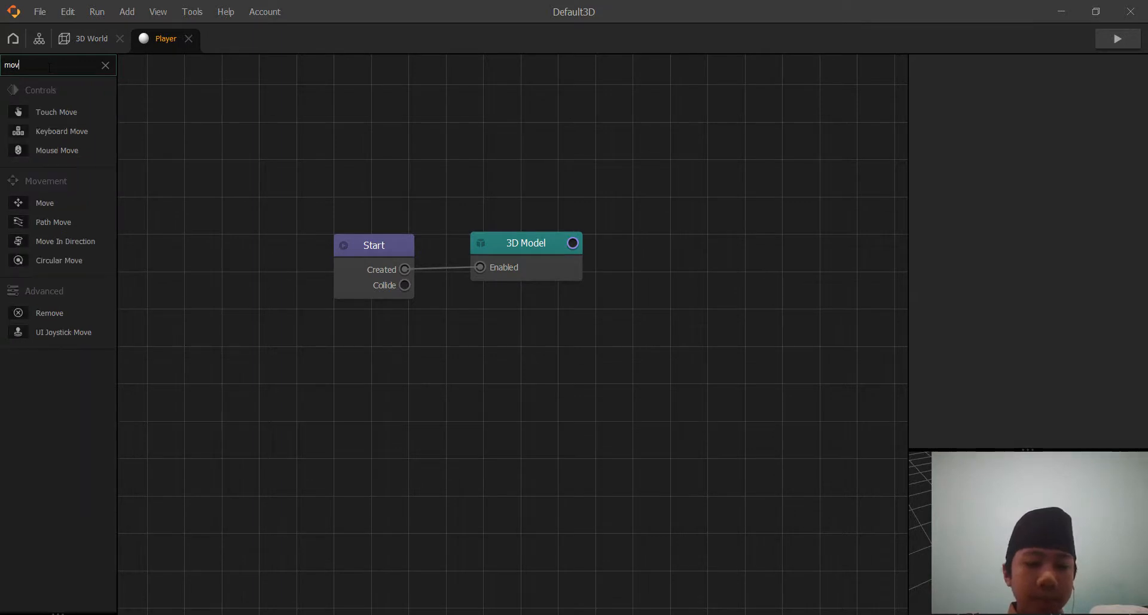
type("e")
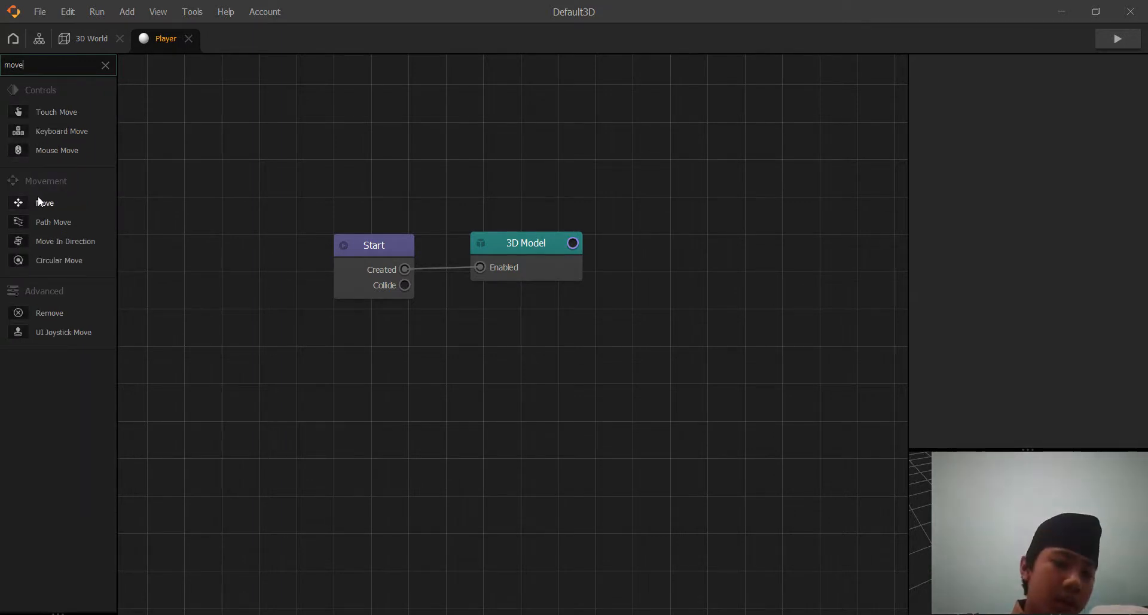
left_click_drag(39, 201, 346, 278)
left_click_drag(478, 346, 519, 324)
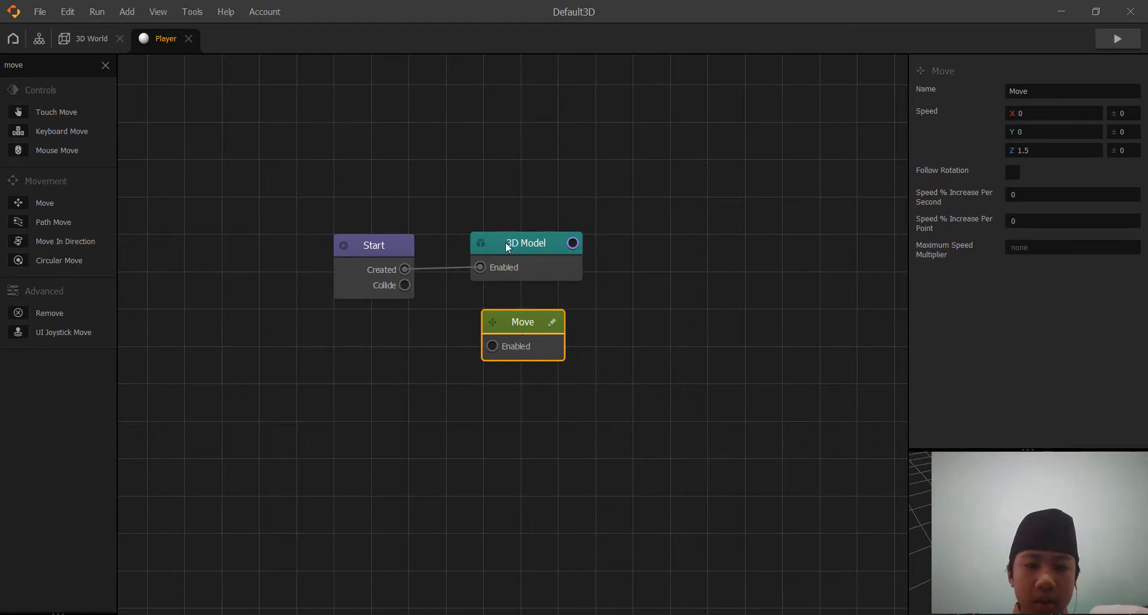
Shift the 3D Model node slightly away from Start and connect Start's Created output to the Move node's Enabled input.
left_click_drag(504, 242, 512, 242)
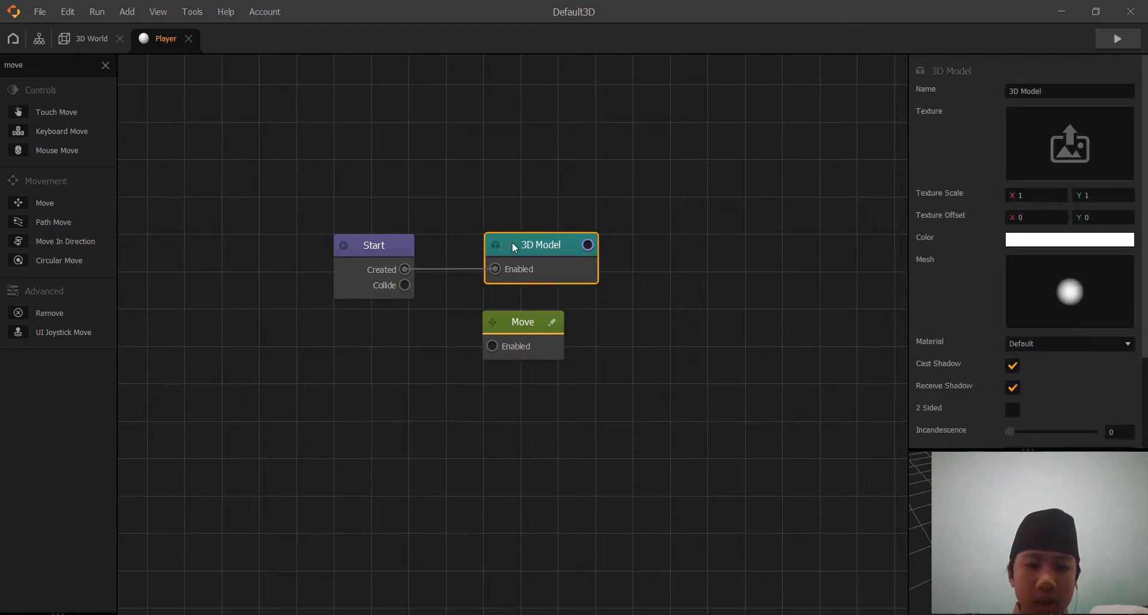
left_click(403, 268)
left_click_drag(439, 323, 492, 346)
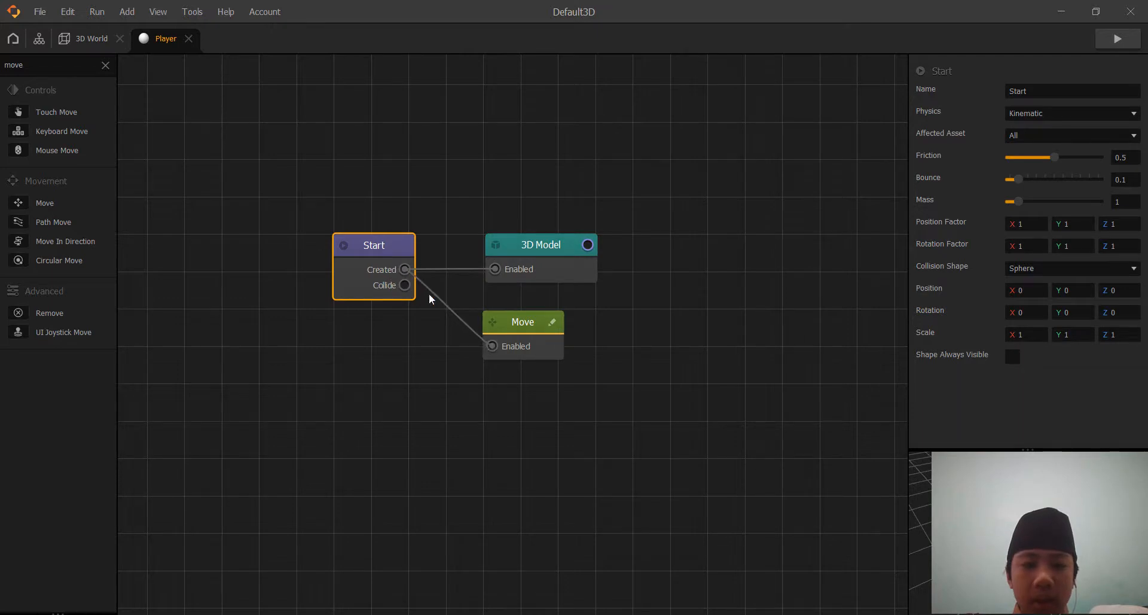
Clear the Move node's X and Y speeds, set its Z speed to -10, and test the motion in the game preview.
left_click(520, 324)
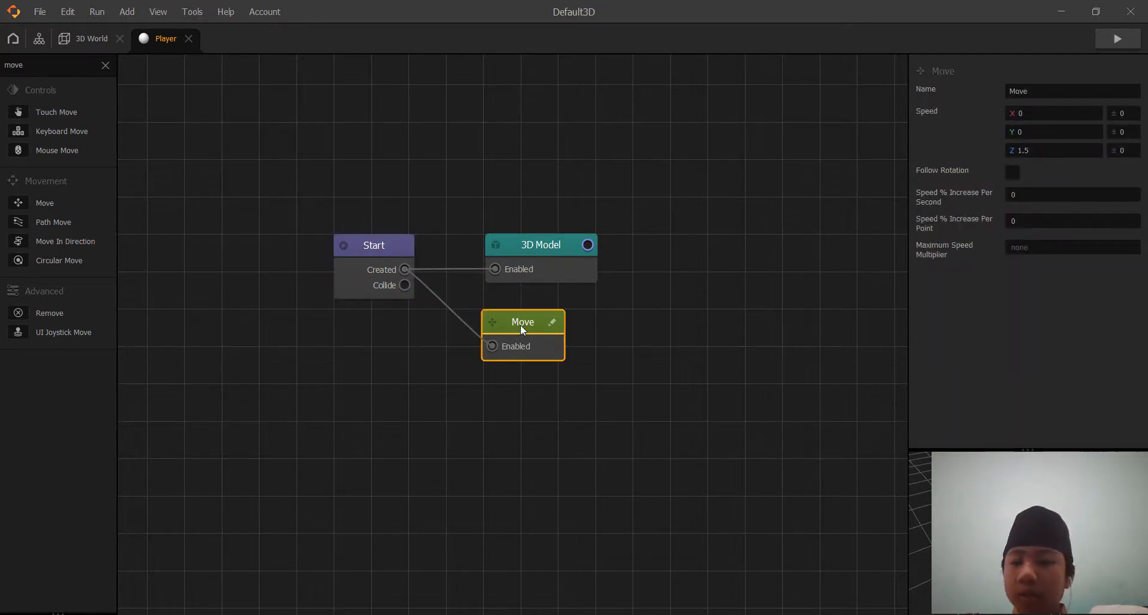
left_click(1022, 113)
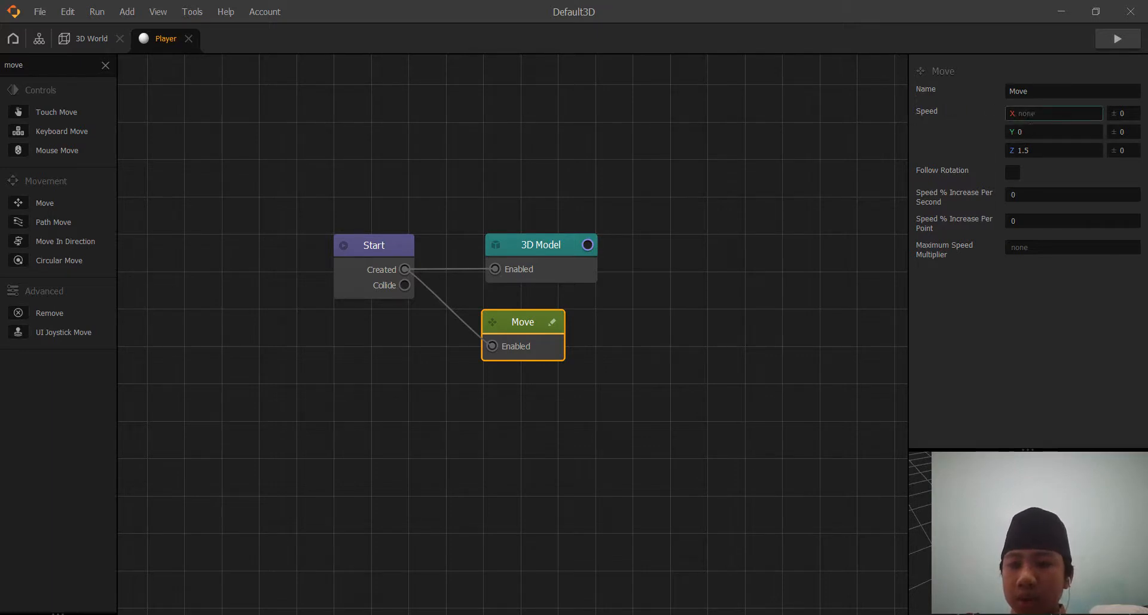
key("Tab")
key("BackSpace")
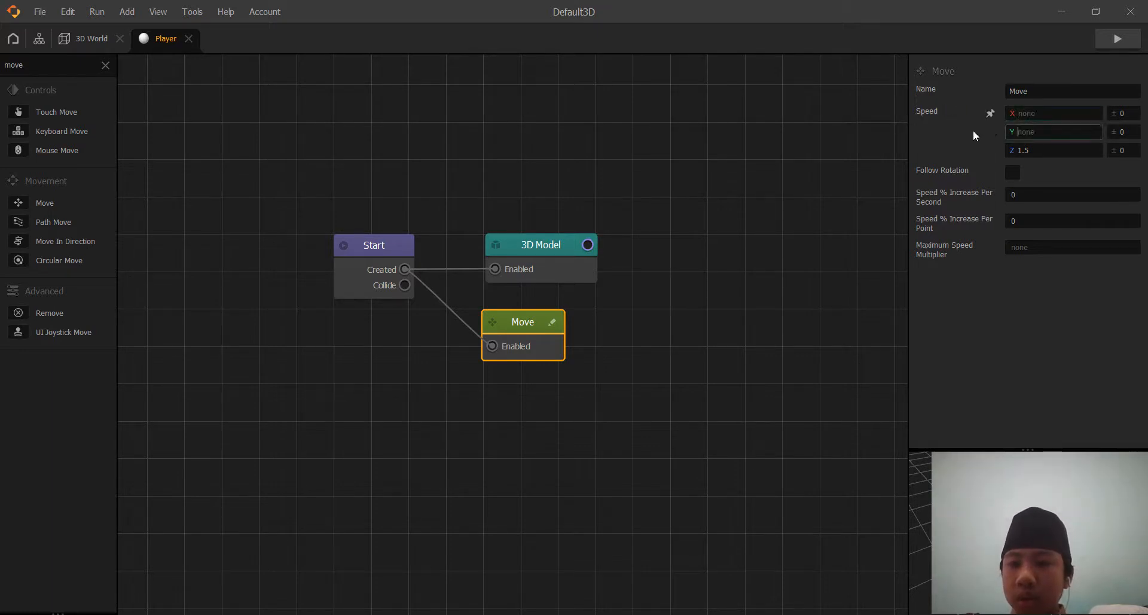
key("Tab")
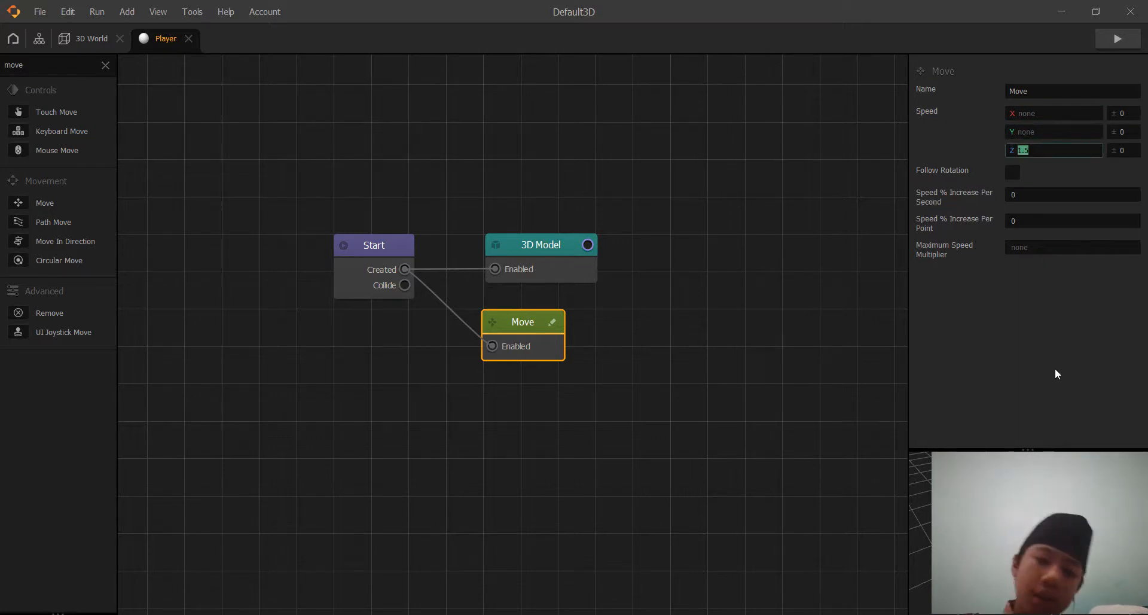
key("BackSpace")
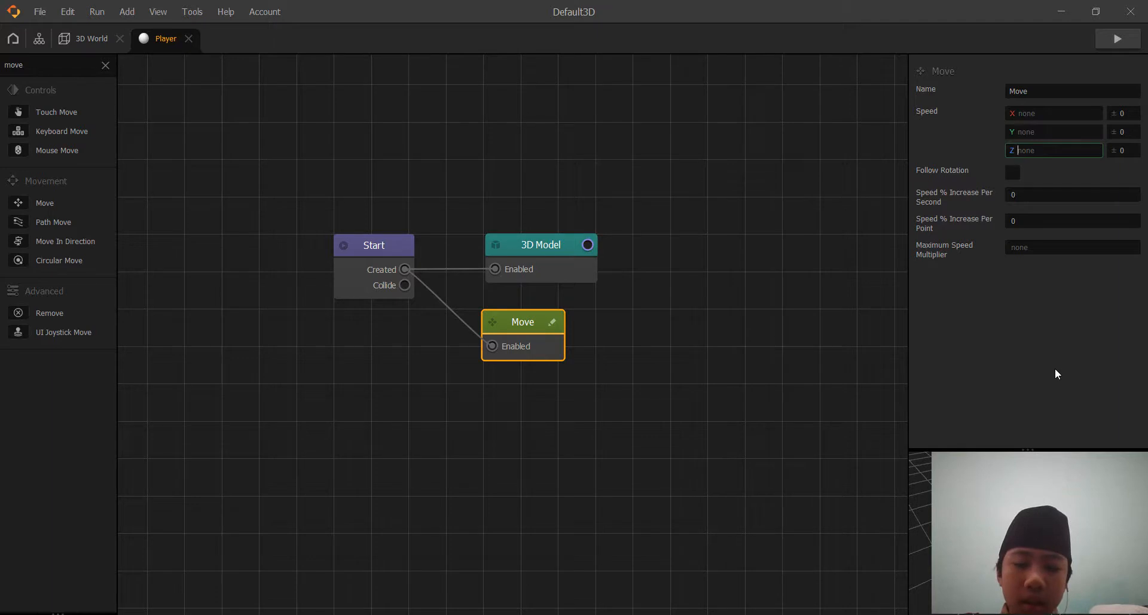
type("-0")
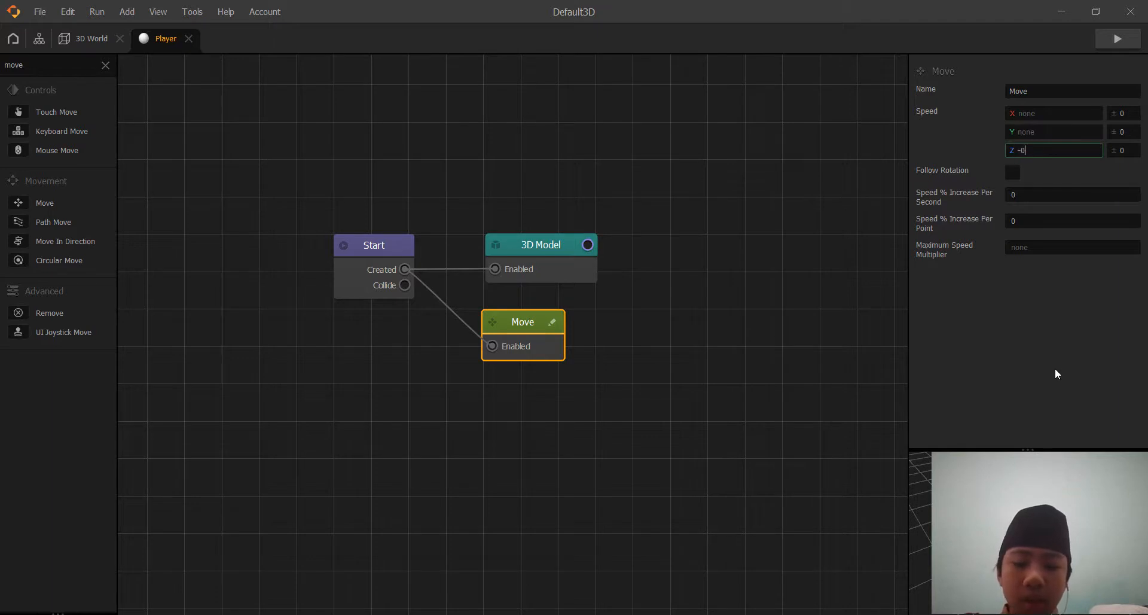
key("BackSpace")
key("BackSpace")
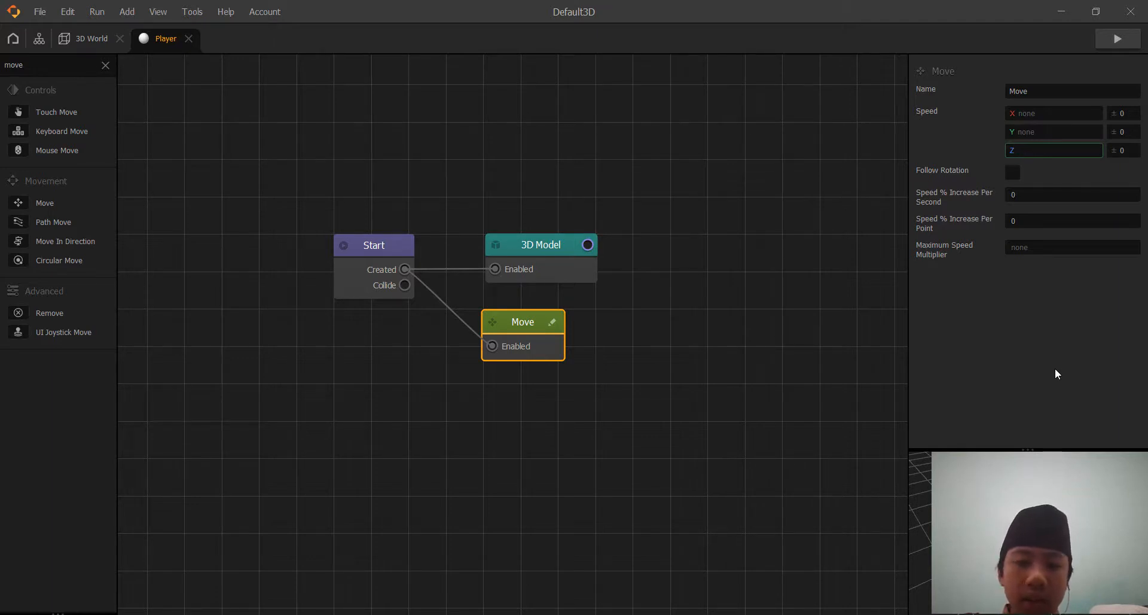
type("-10")
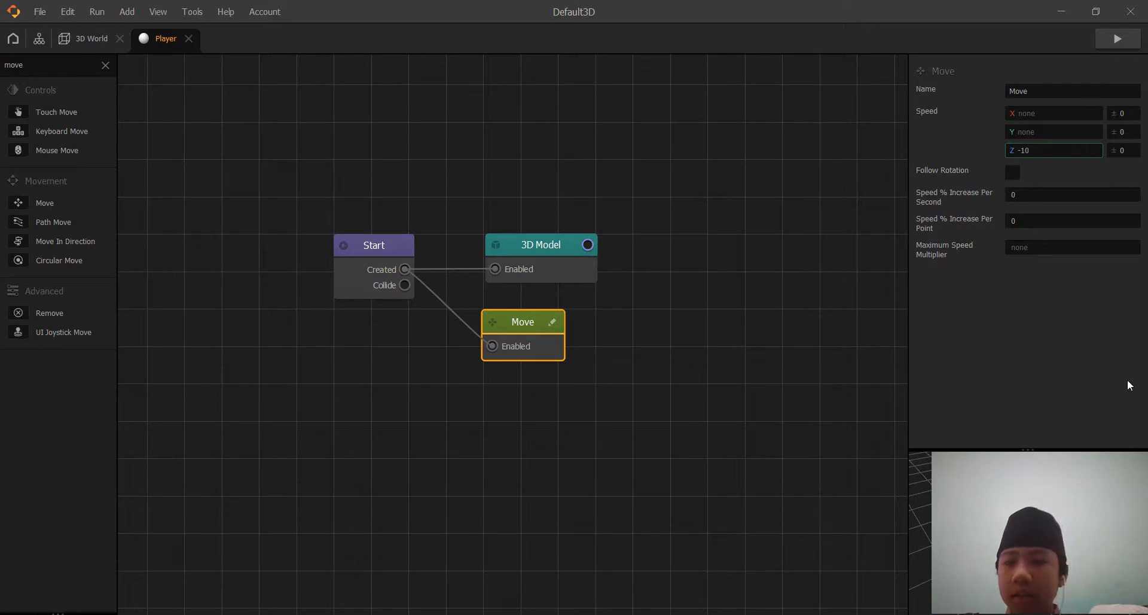
key("Return")
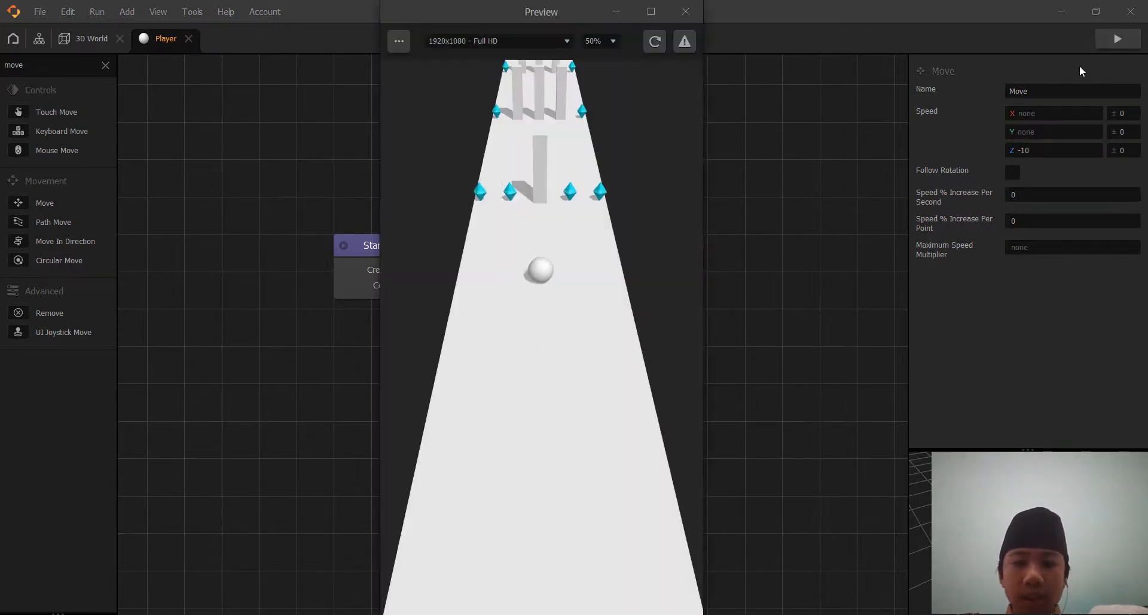
left_click(686, 11)
Set the 3D World camera's Position Follow to Character and check it in the game preview.
left_click(84, 40)
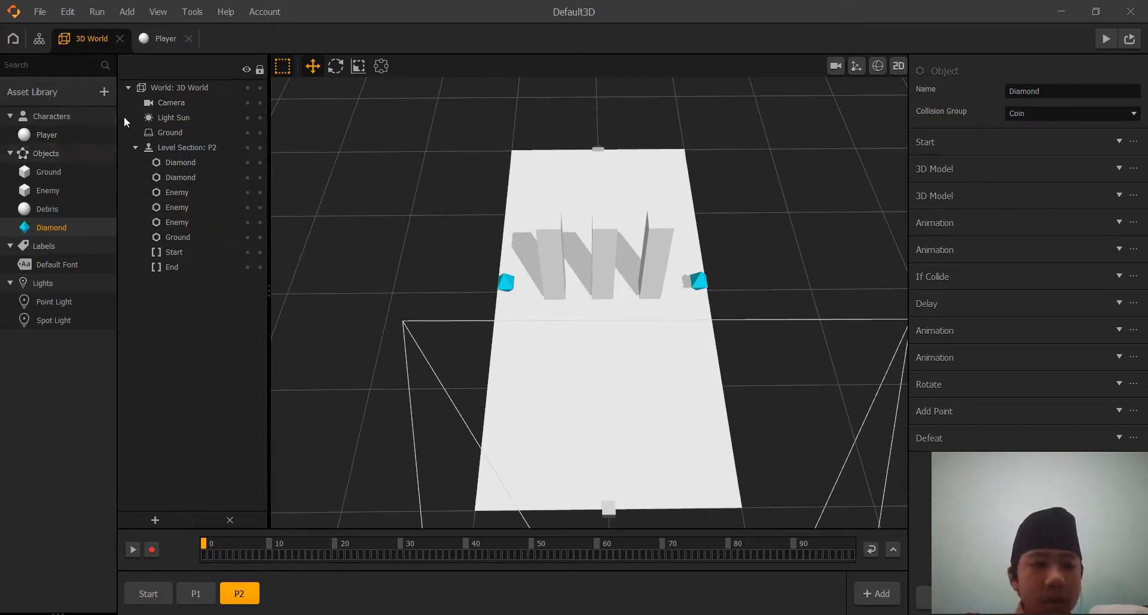
left_click(170, 103)
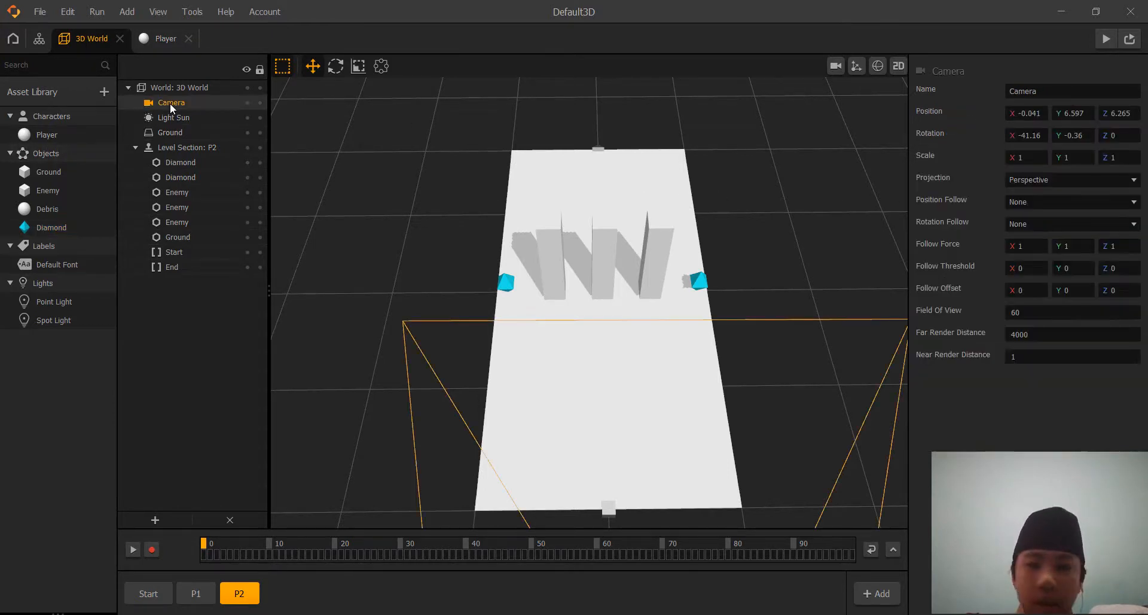
left_click(1034, 201)
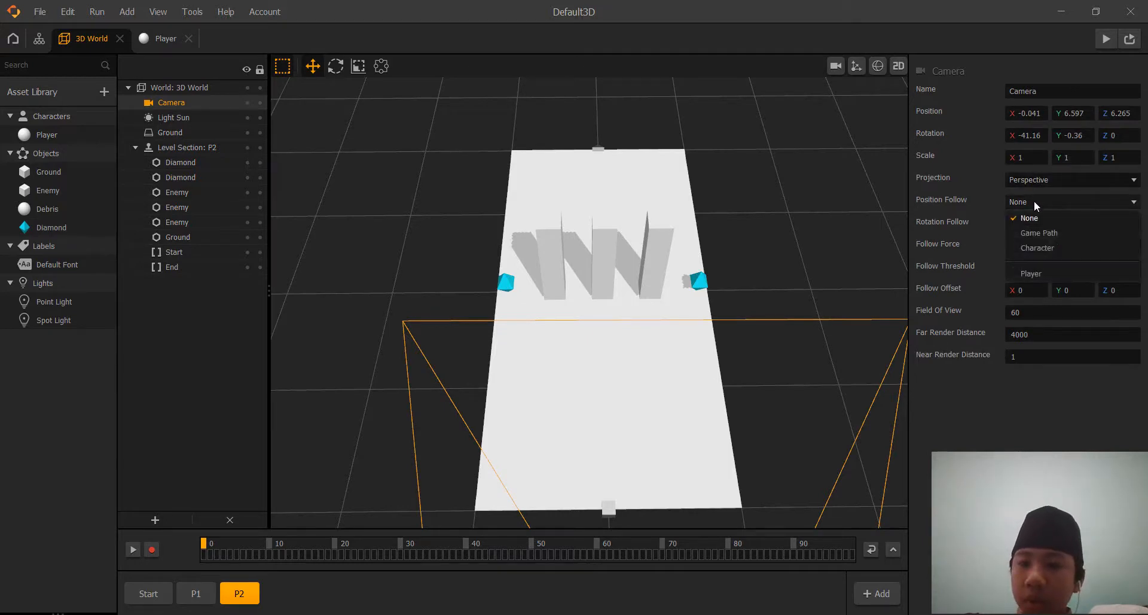
left_click(1024, 246)
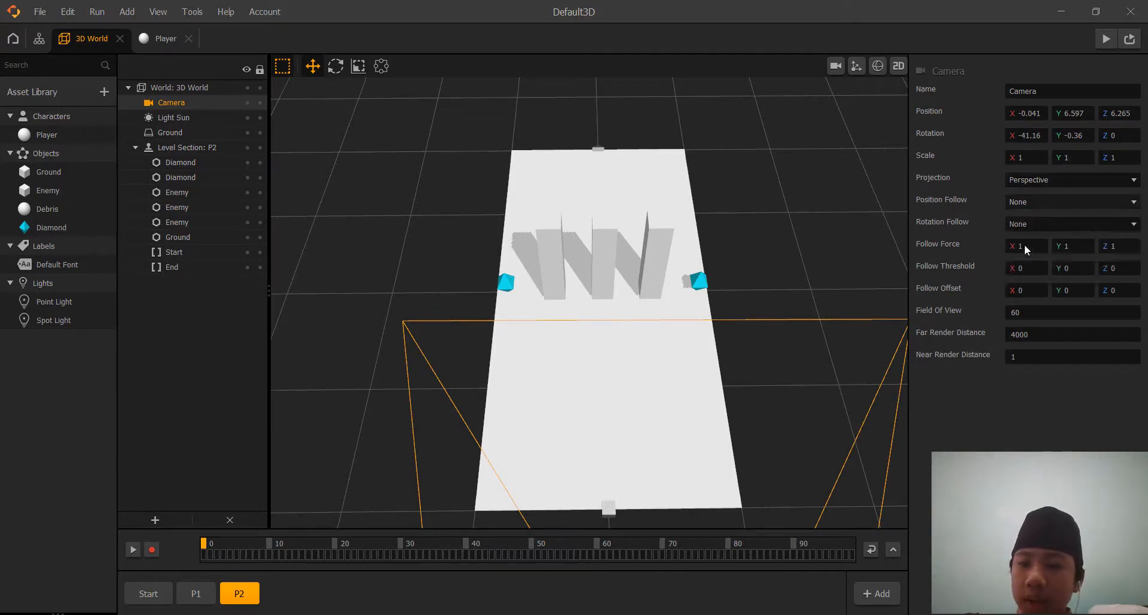
left_click(1105, 39)
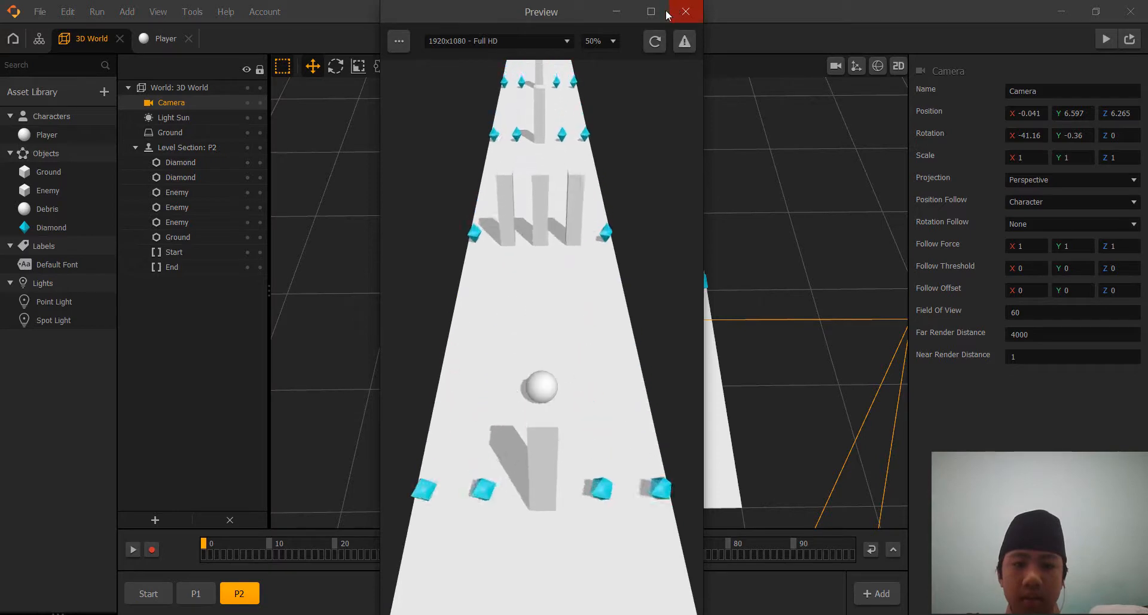
left_click(686, 11)
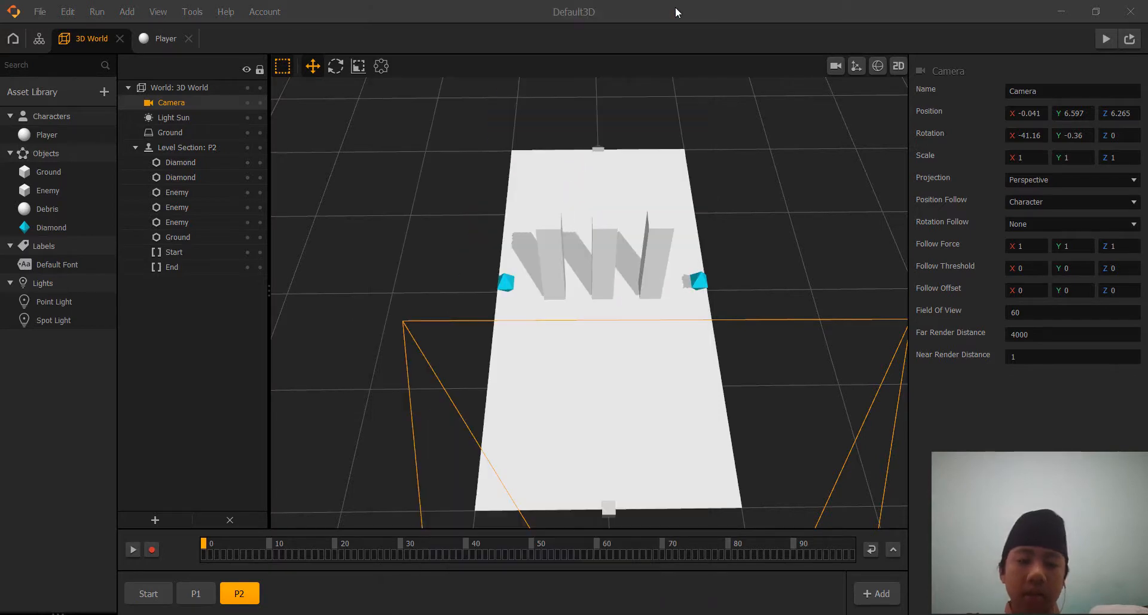
Find the Keyboard Button node and add it to the Player's node map, below the Move node.
left_click(157, 42)
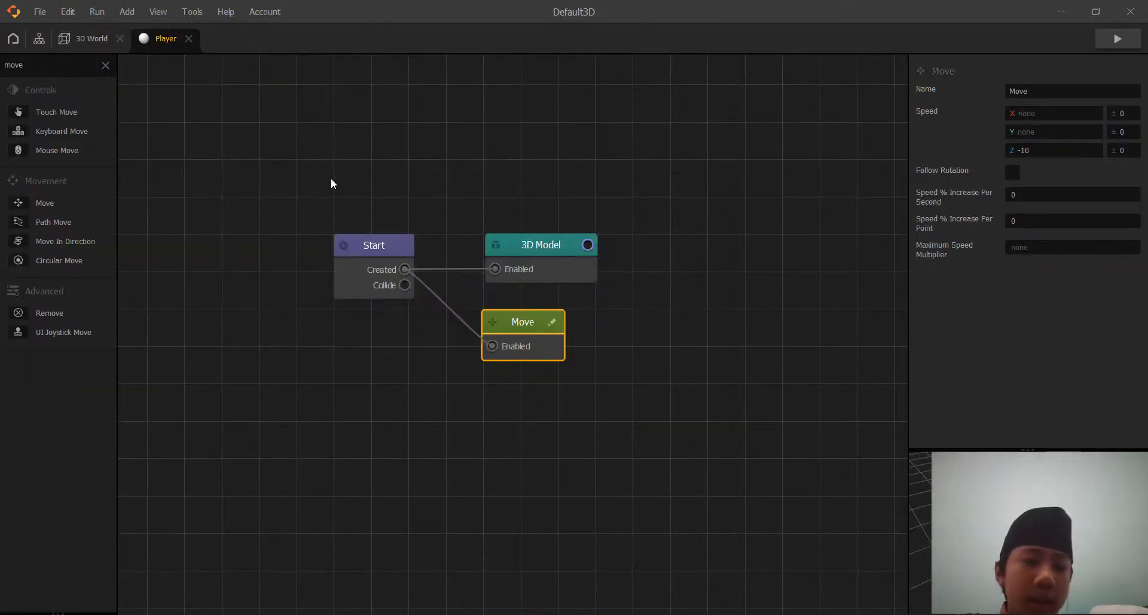
double_click(72, 62)
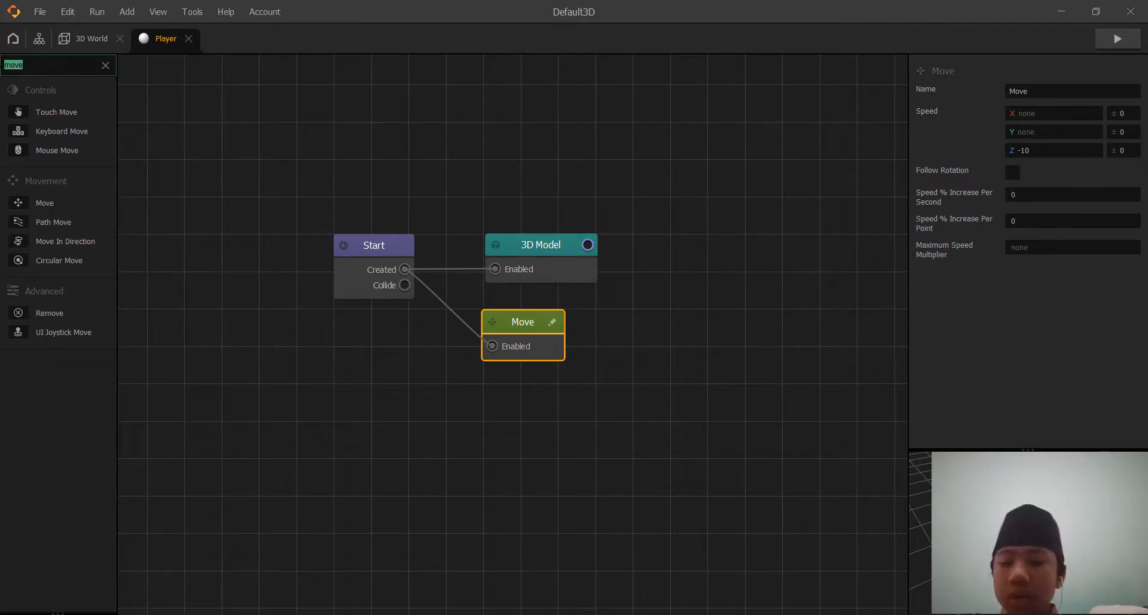
key("BackSpace")
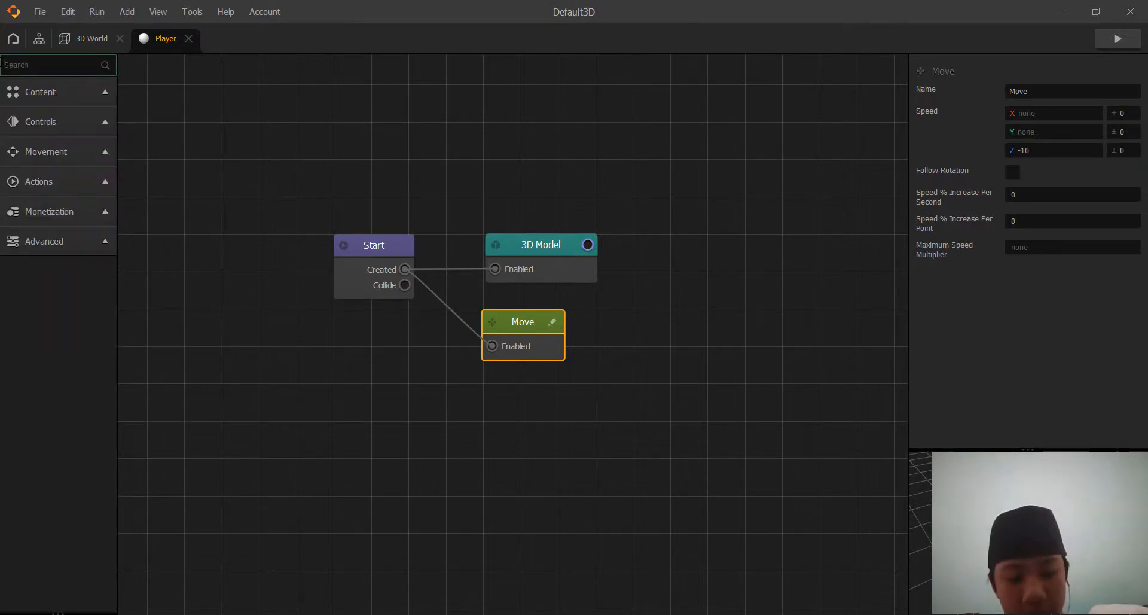
type("ke")
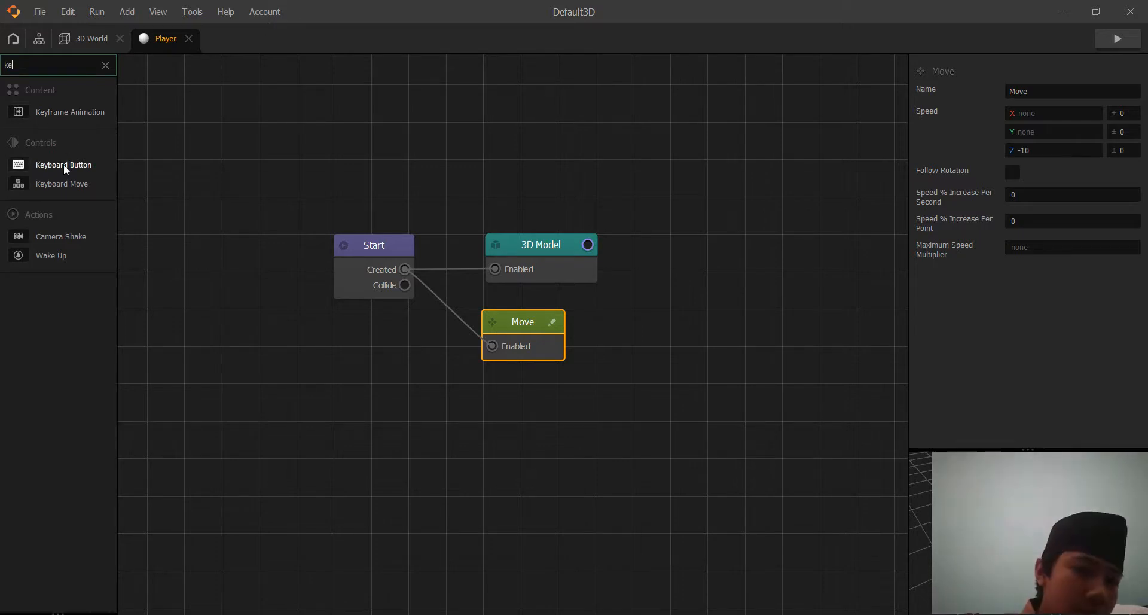
left_click_drag(63, 164, 426, 389)
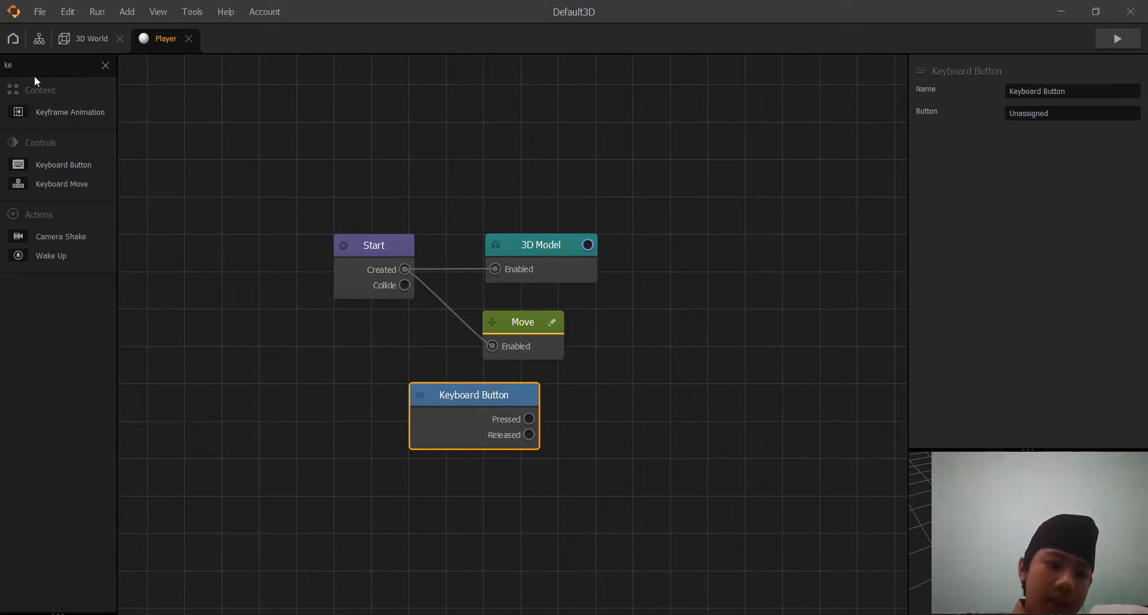
Duplicate the Move node twice, disconnect both copies from Start, and stack them beside the Keyboard Button node.
left_click(513, 320)
key("ctrl+d")
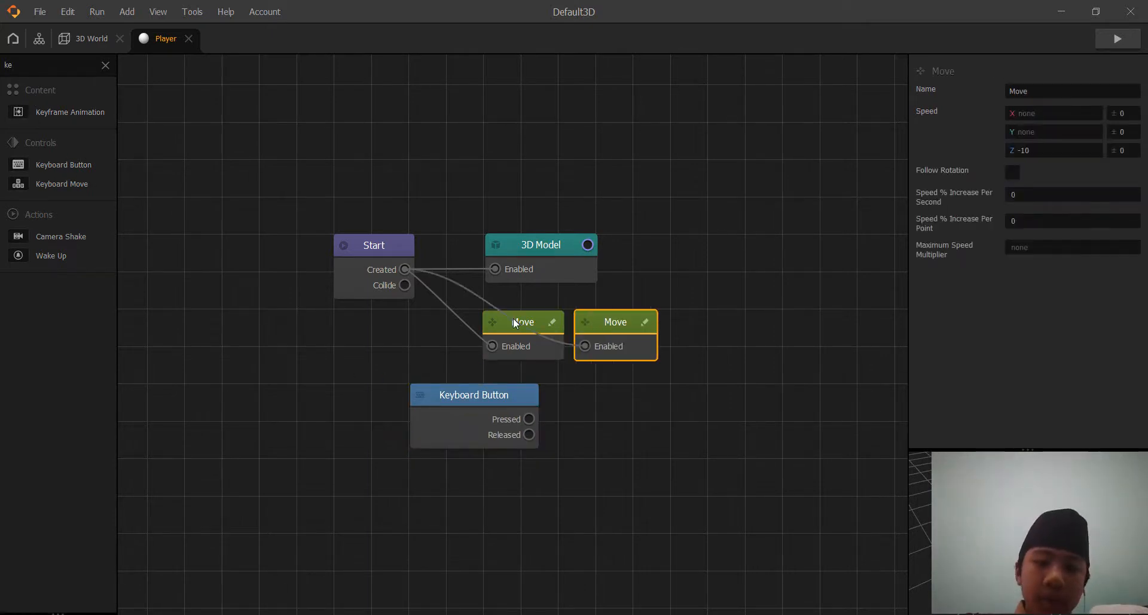
key("ctrl+d")
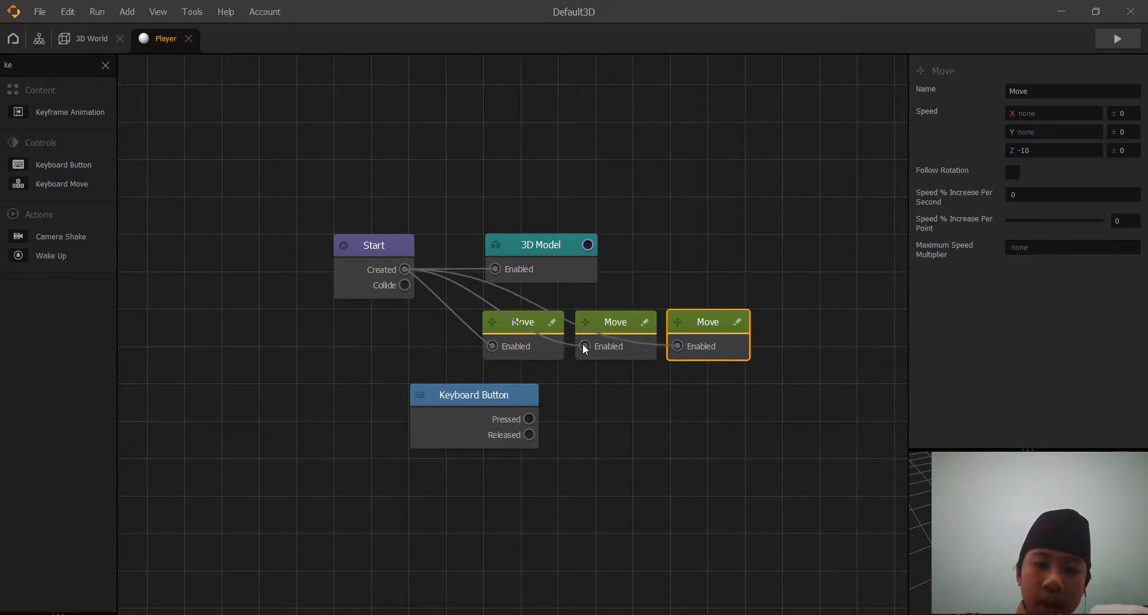
left_click_drag(583, 344, 517, 344)
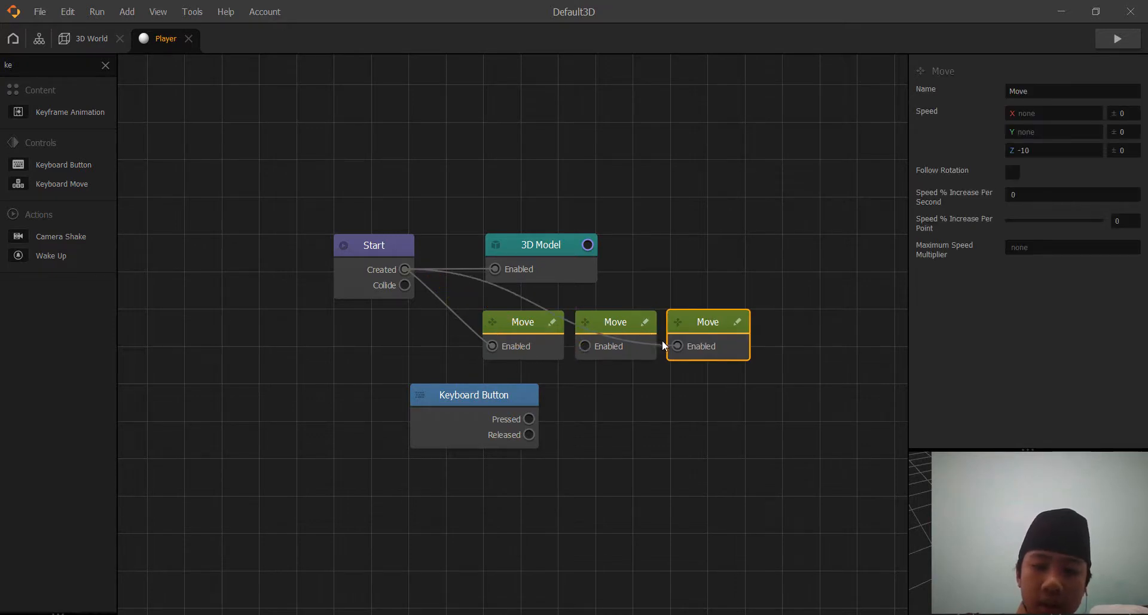
left_click_drag(672, 345, 583, 391)
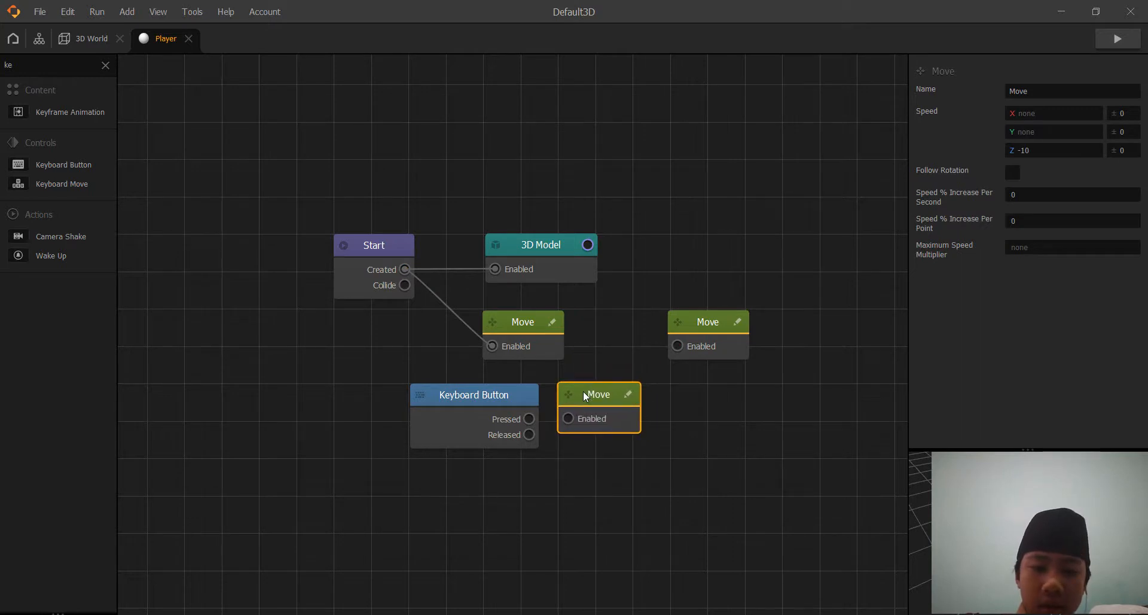
left_click_drag(721, 323, 592, 473)
Assign the A key to the Keyboard Button node.
left_click(482, 396)
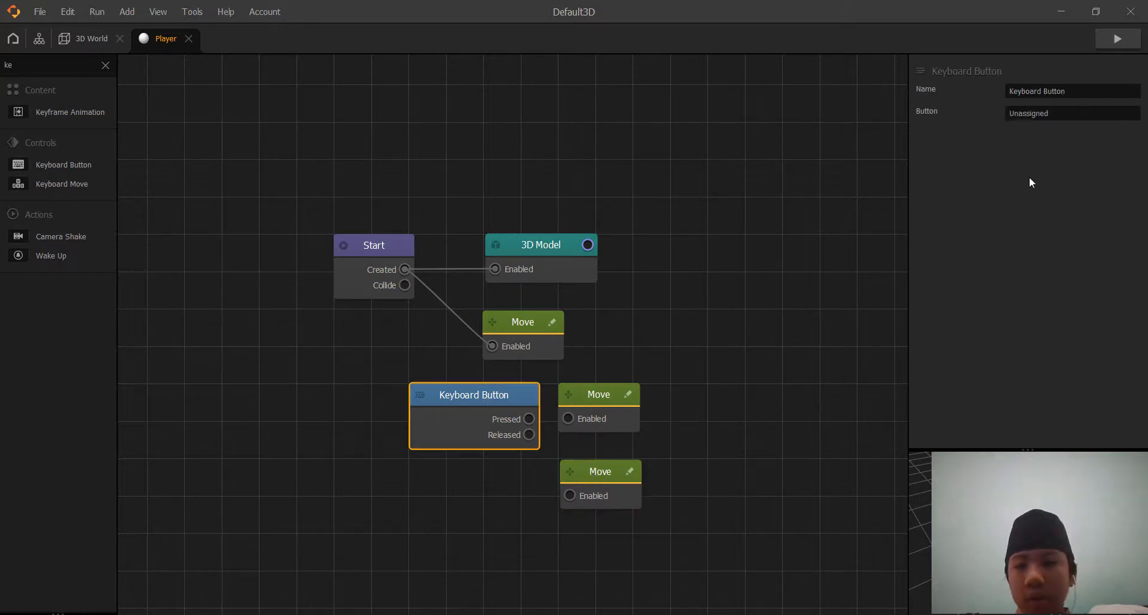
left_click(1018, 113)
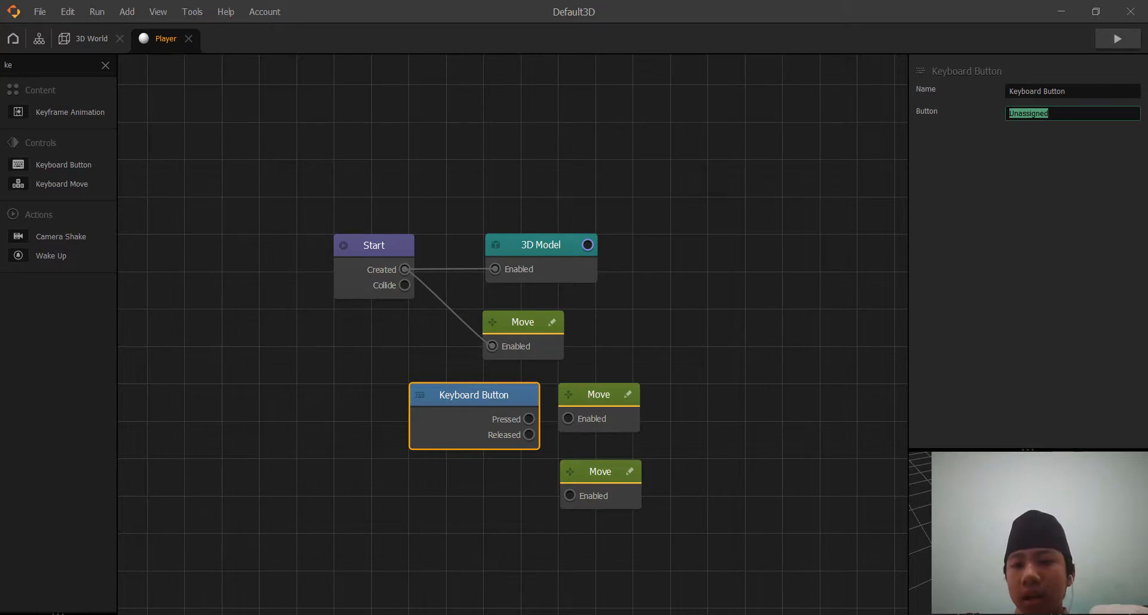
left_click(1049, 114)
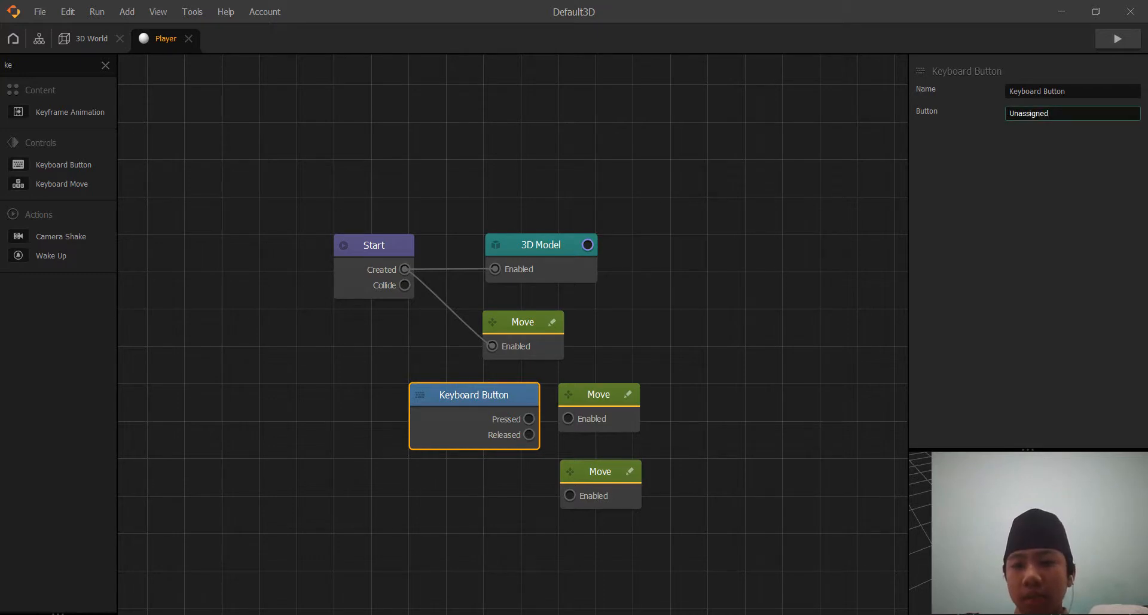
key("ctrl+a")
key("BackSpace")
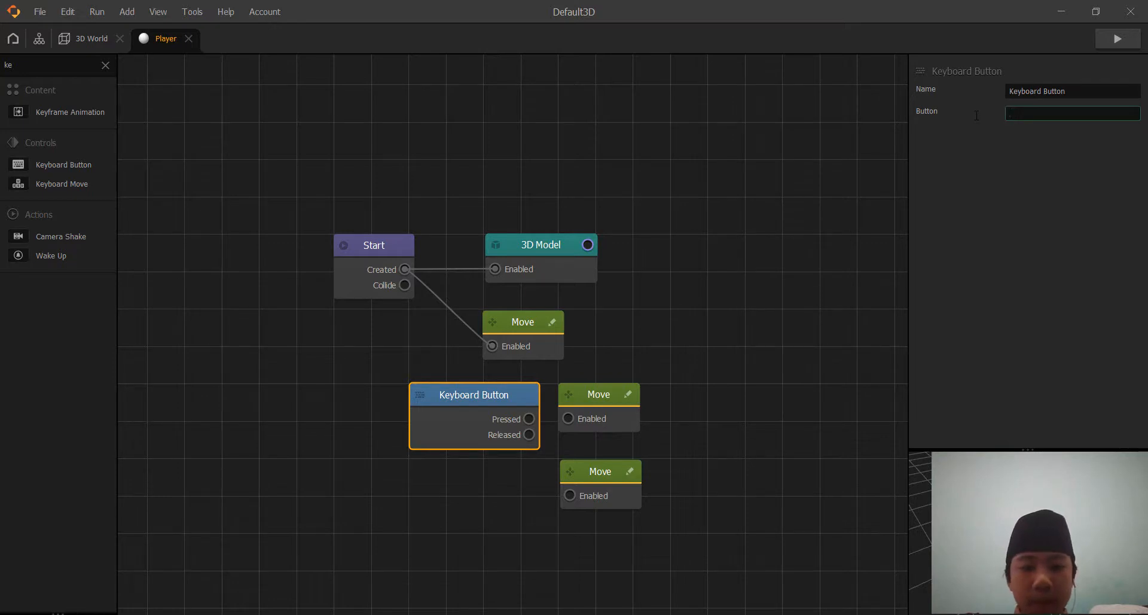
type("A")
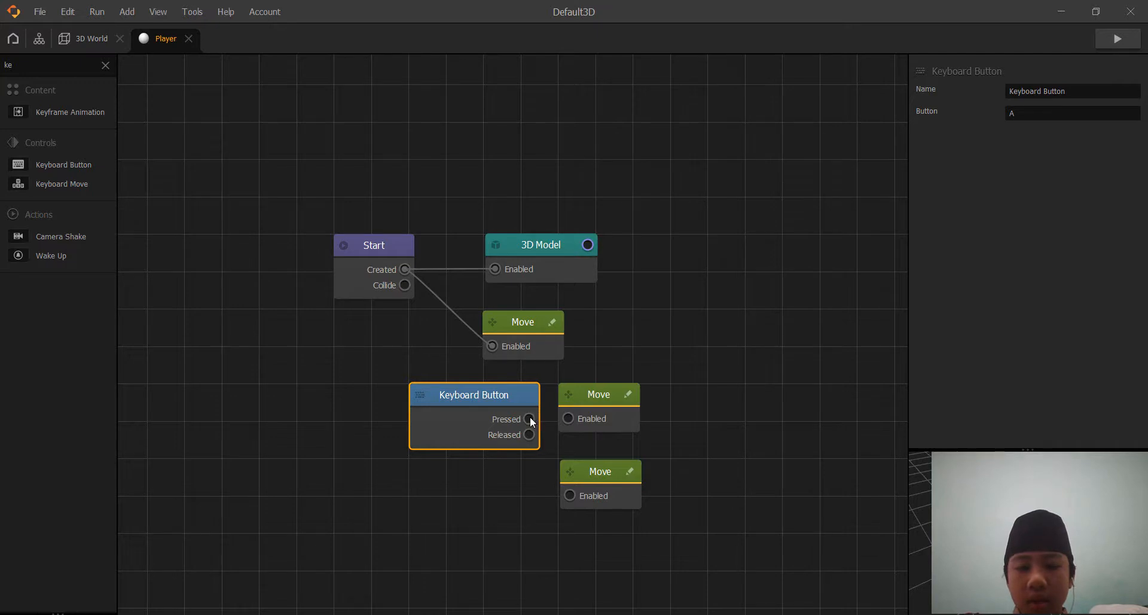
Connect the Keyboard Button's Pressed output to the adjacent Move node's Enabled input, clear that node's Z speed, and set its X speed to -5.
left_click(581, 393)
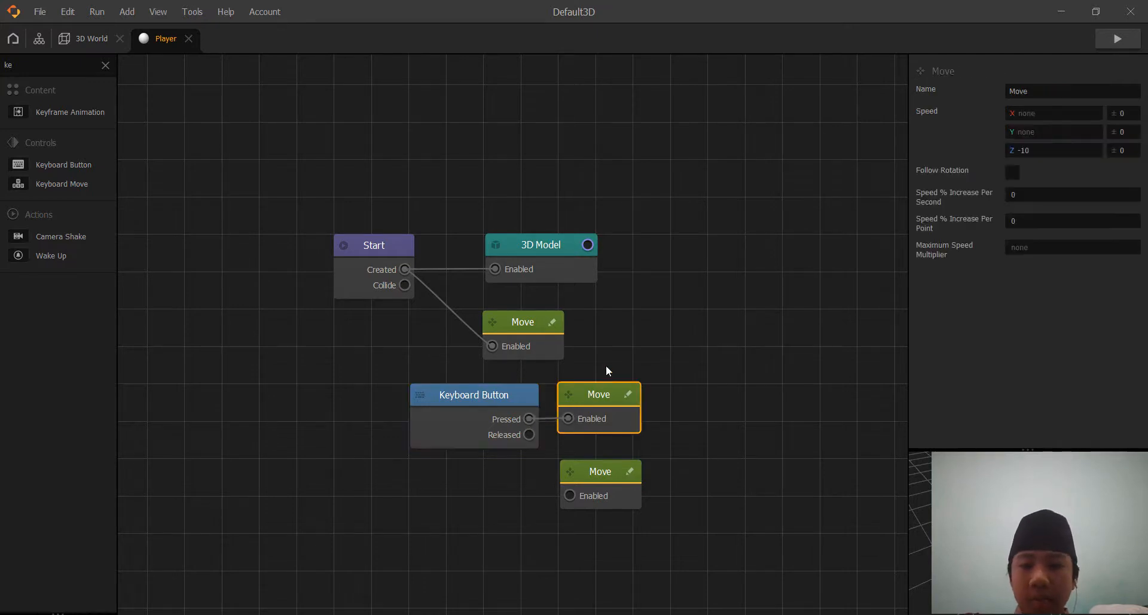
left_click(1046, 150)
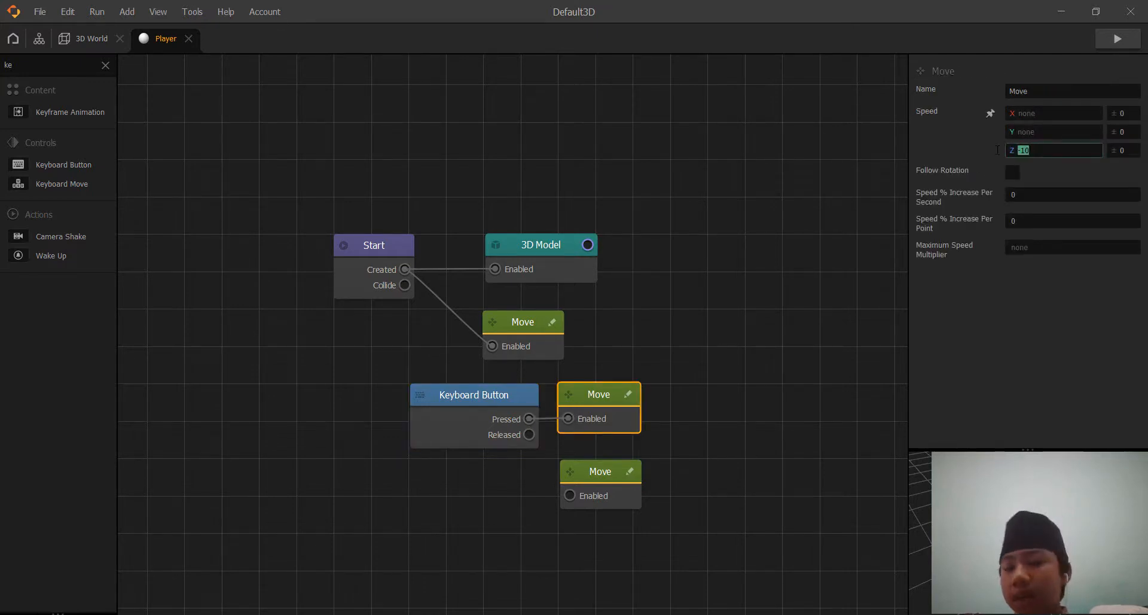
key("BackSpace")
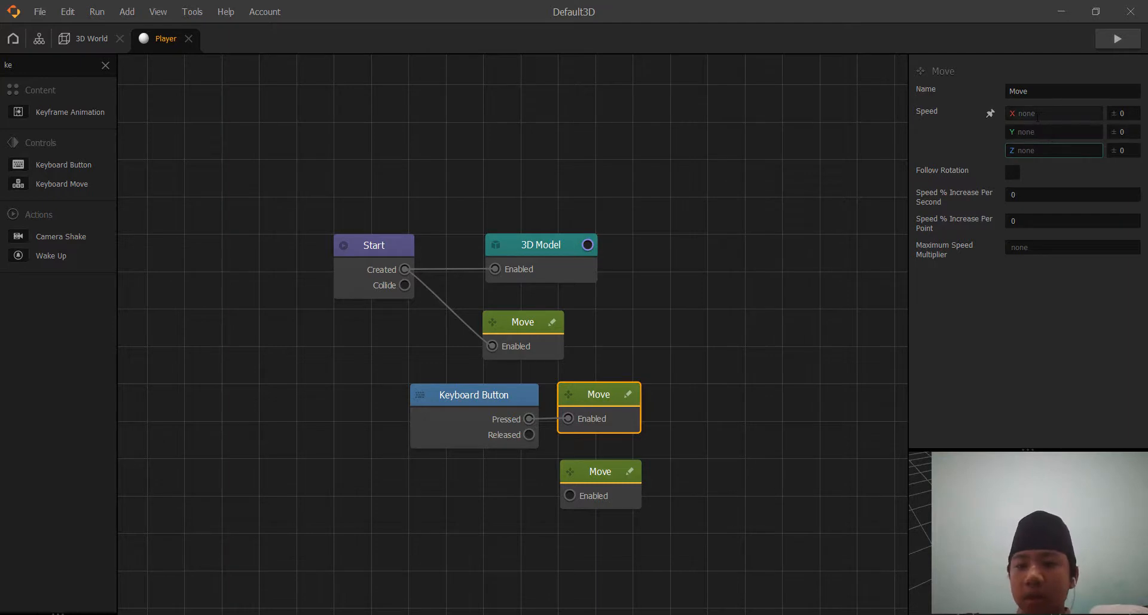
left_click(1038, 114)
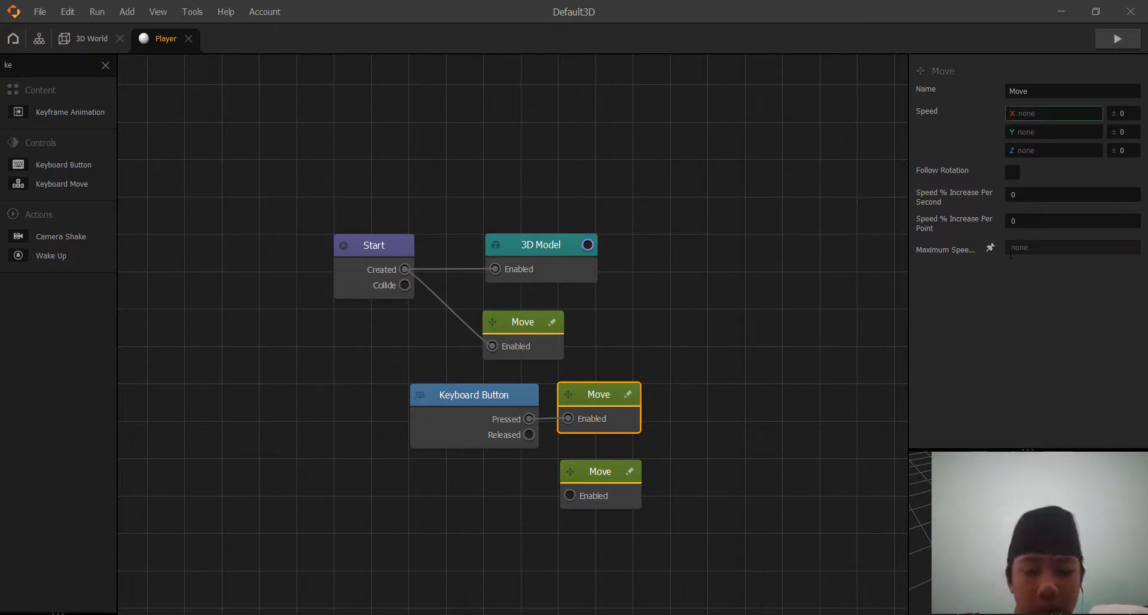
type("-")
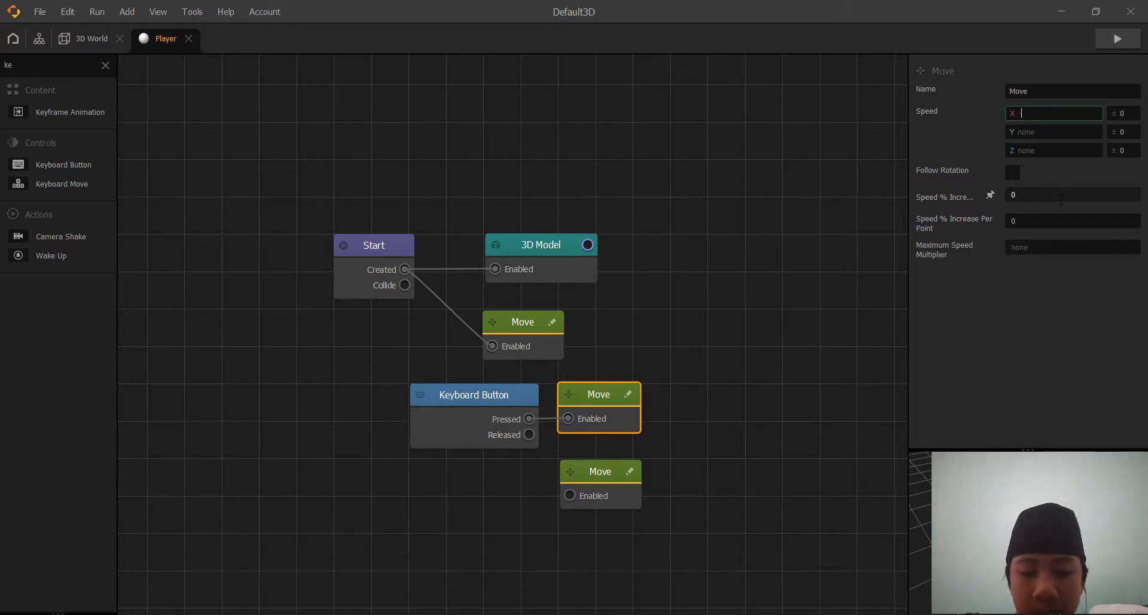
type("5")
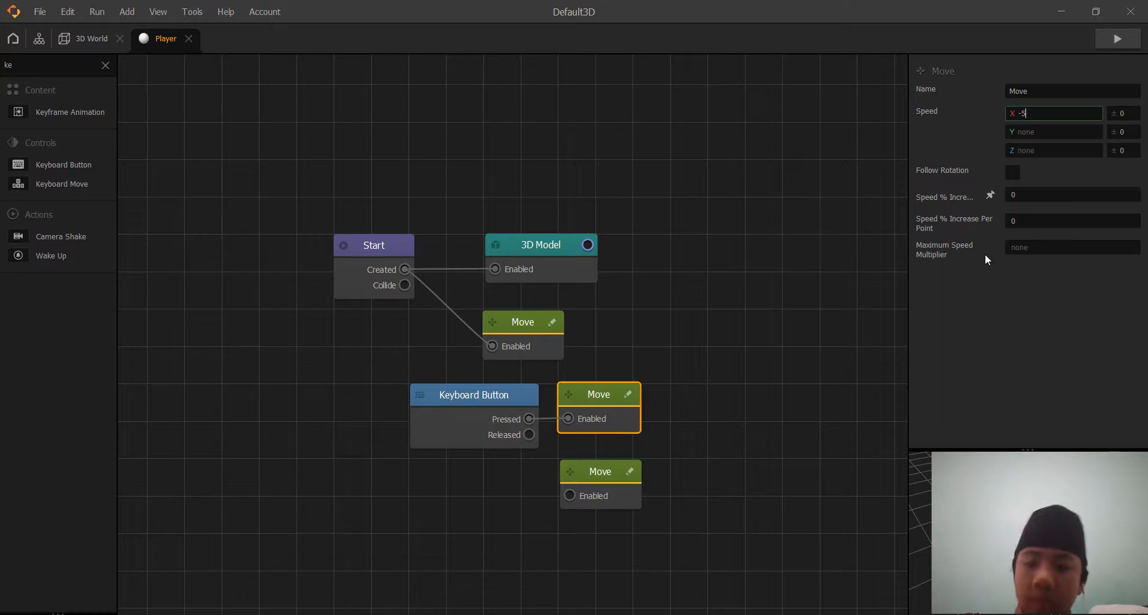
Duplicate the Keyboard Button node and place the copy directly below the original, beside the unconnected Move node.
left_click(994, 340)
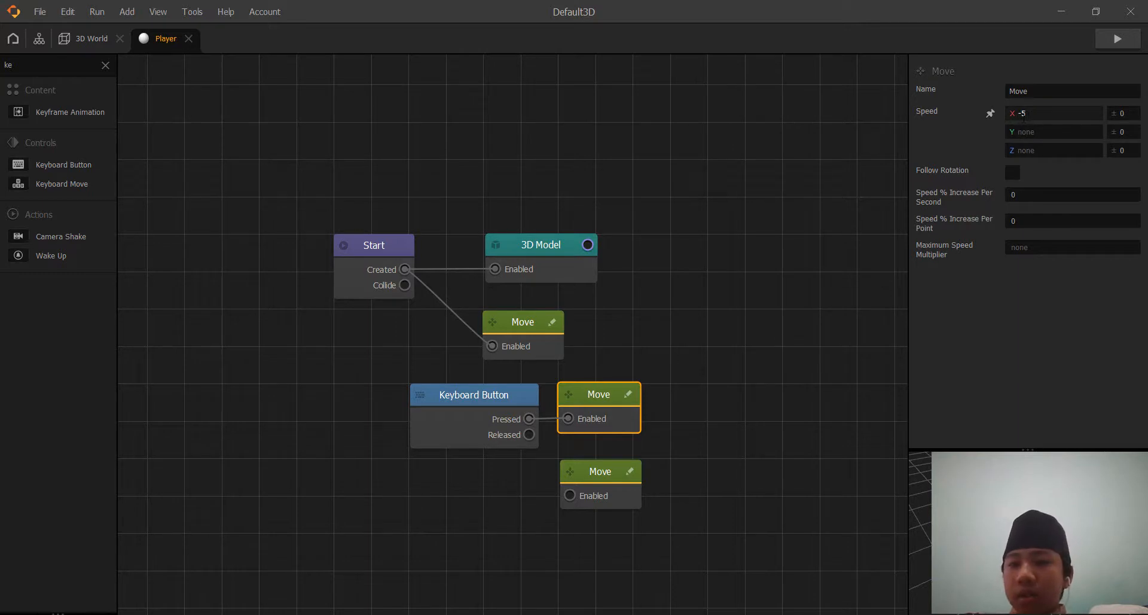
left_click(501, 394)
key("ctrl+d")
left_click_drag(617, 394, 480, 474)
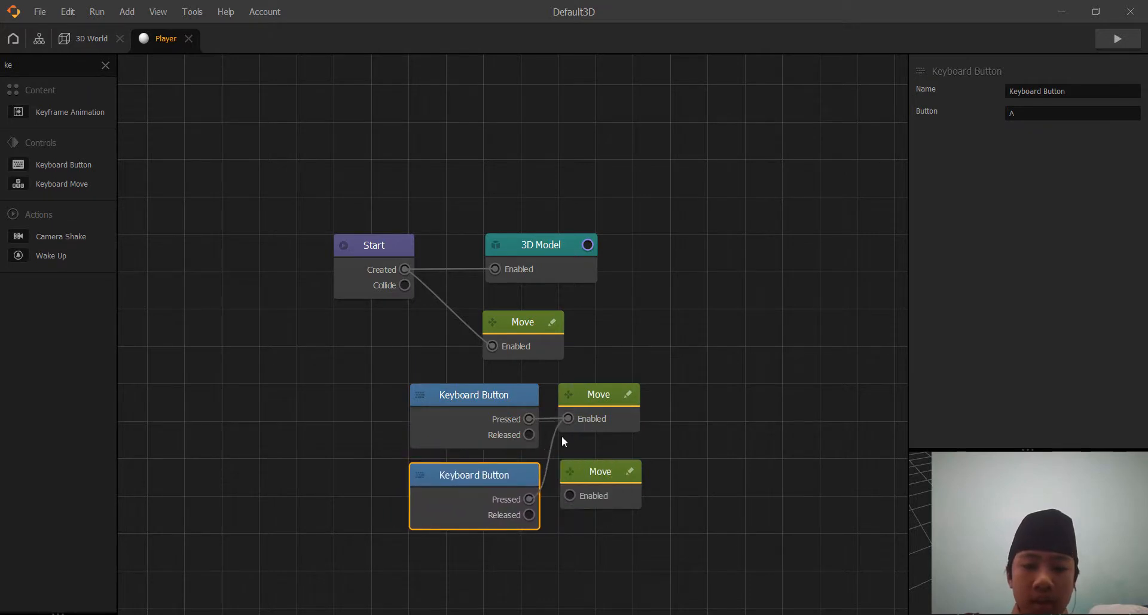
Reroute the duplicated Keyboard Button's Pressed output to the lower Move node's Enabled input and assign the D key to the button.
left_click_drag(555, 435, 572, 495)
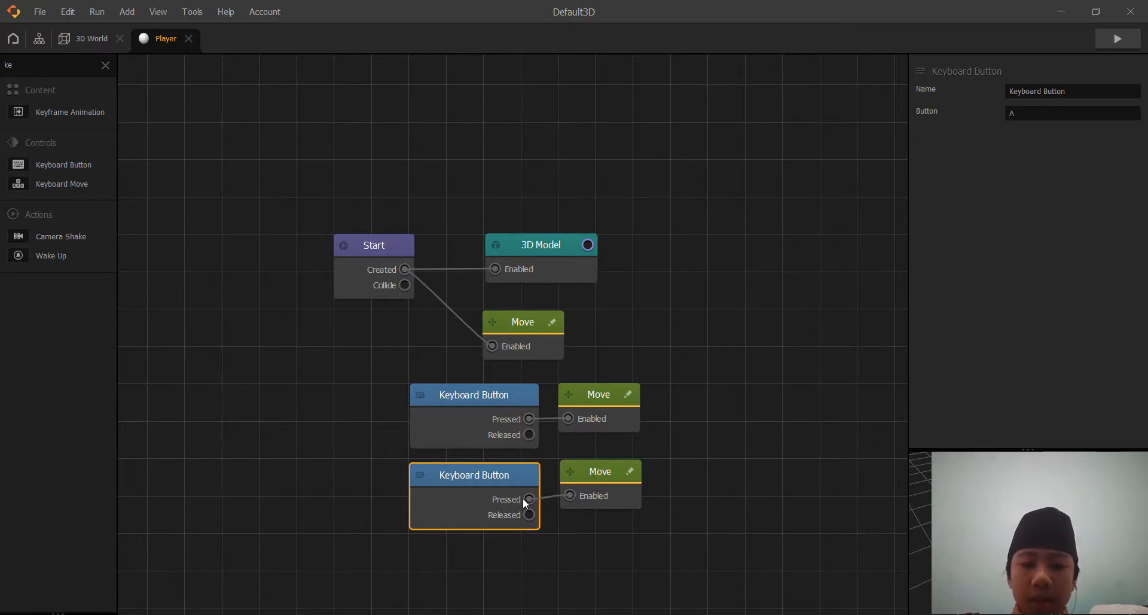
left_click(1016, 114)
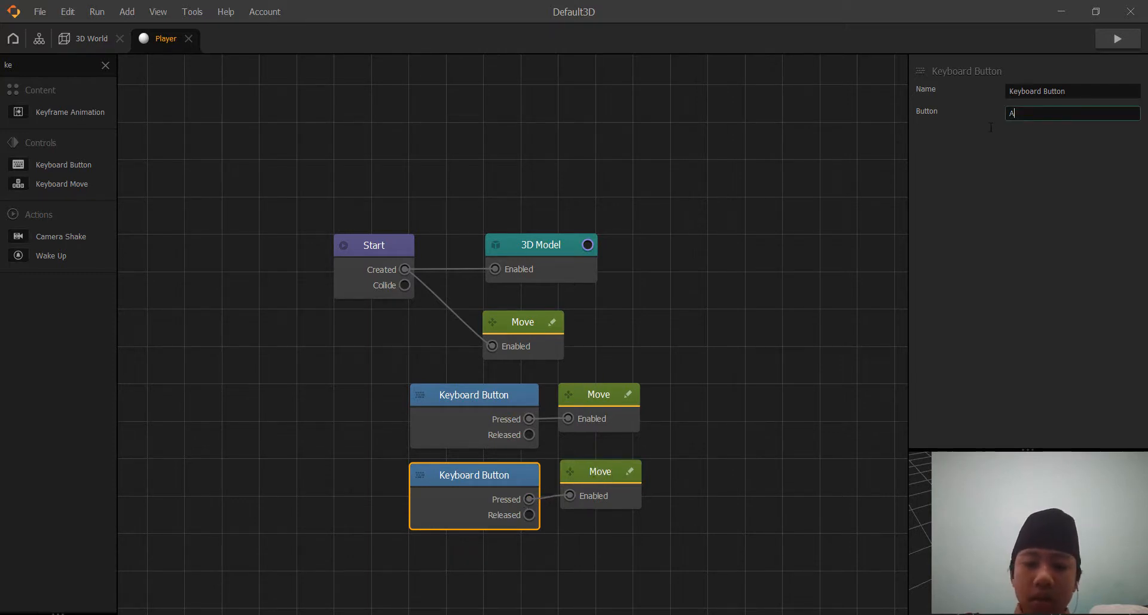
key("d")
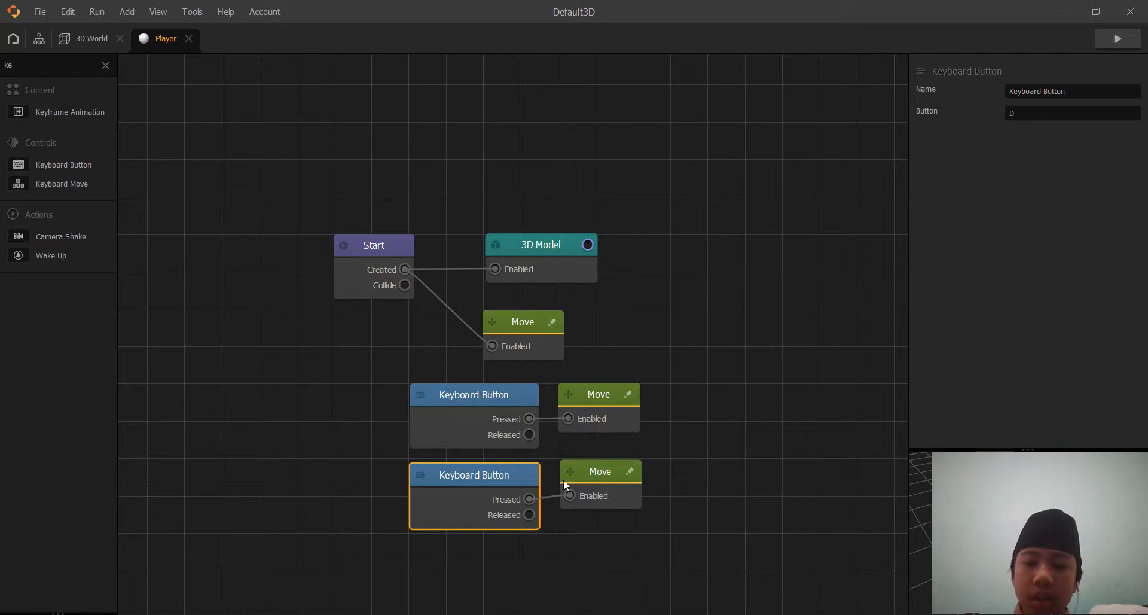
Clear the lower Move node's Z speed and set its X speed to 5.
left_click(600, 479)
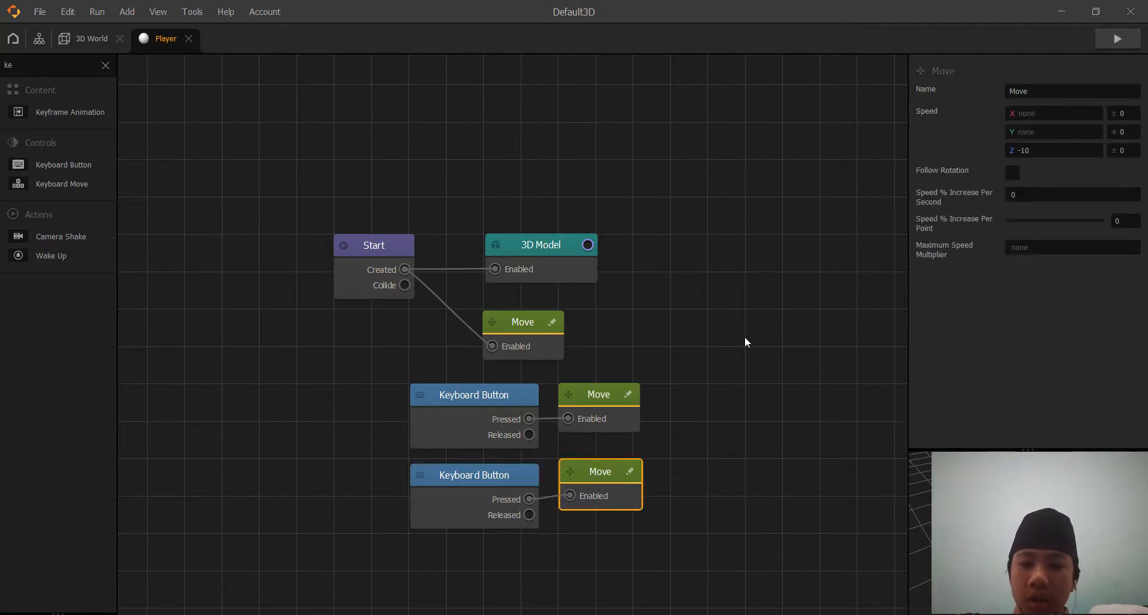
left_click(1048, 149)
key("BackSpace")
key("BackSpace")
key("BackSpace")
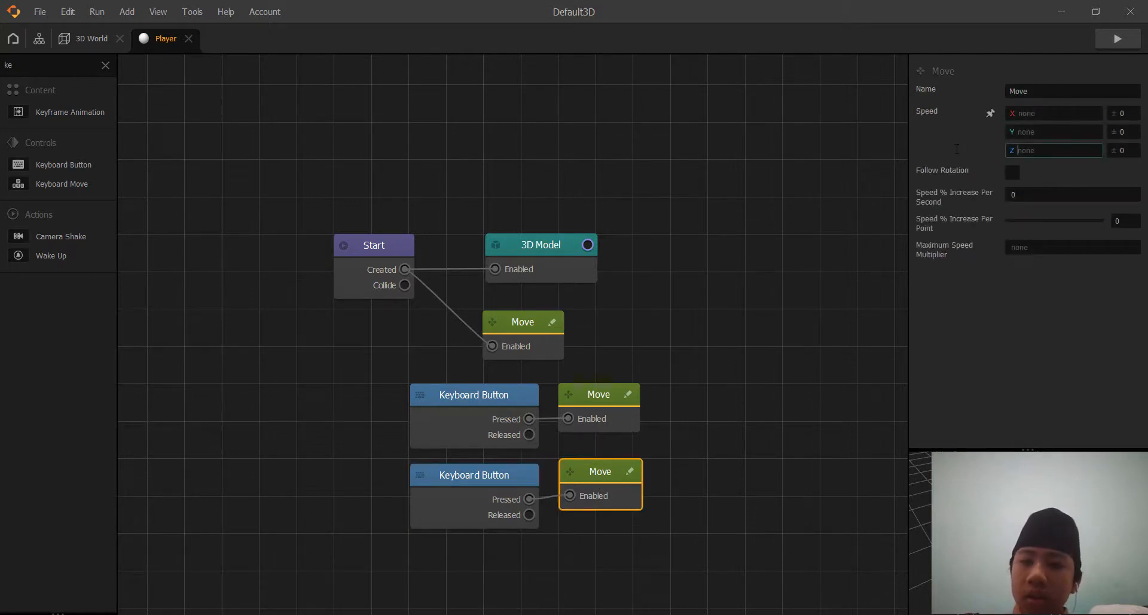
left_click(1038, 112)
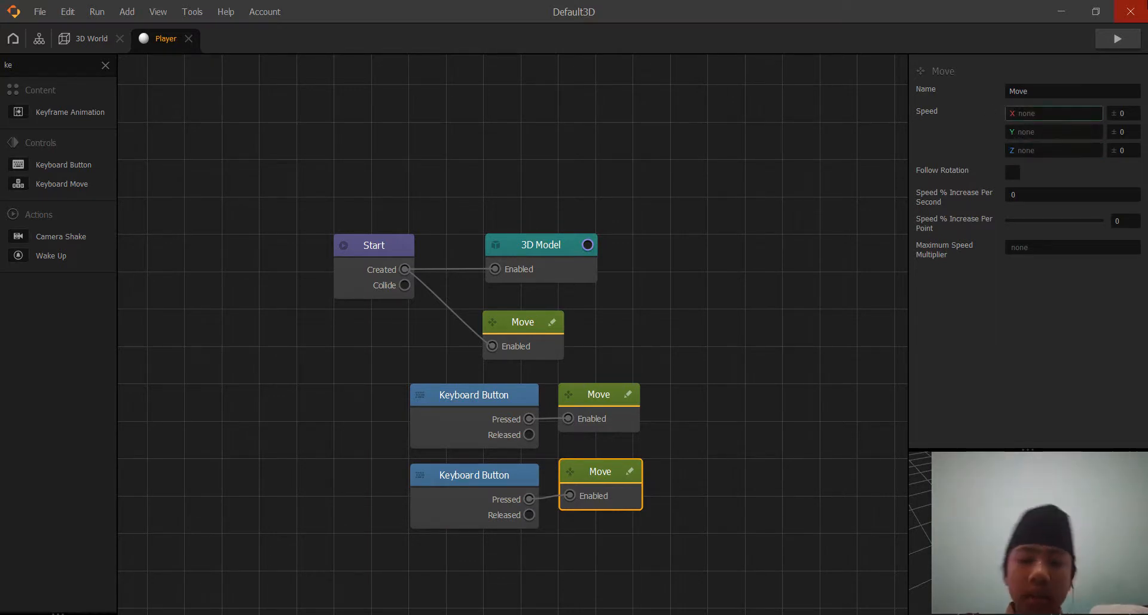
type("-")
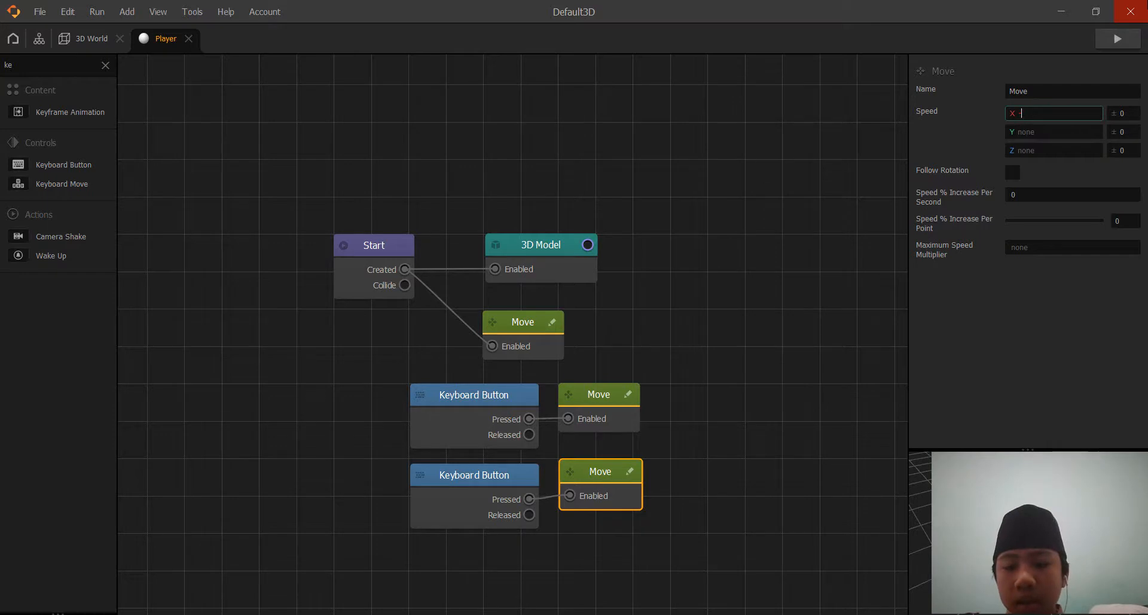
key("BackSpace")
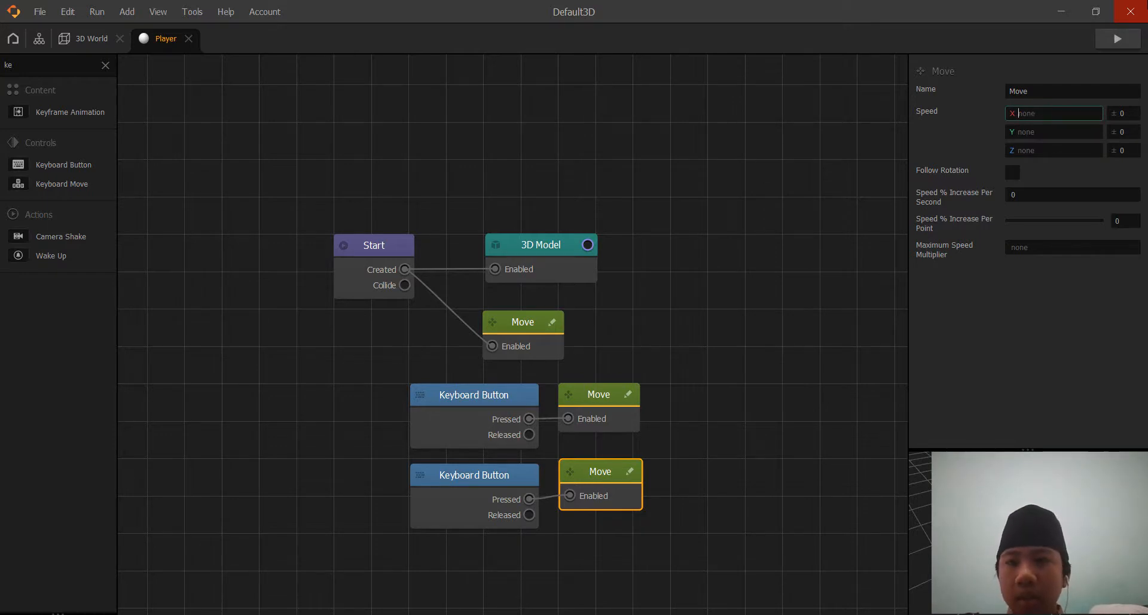
type("5")
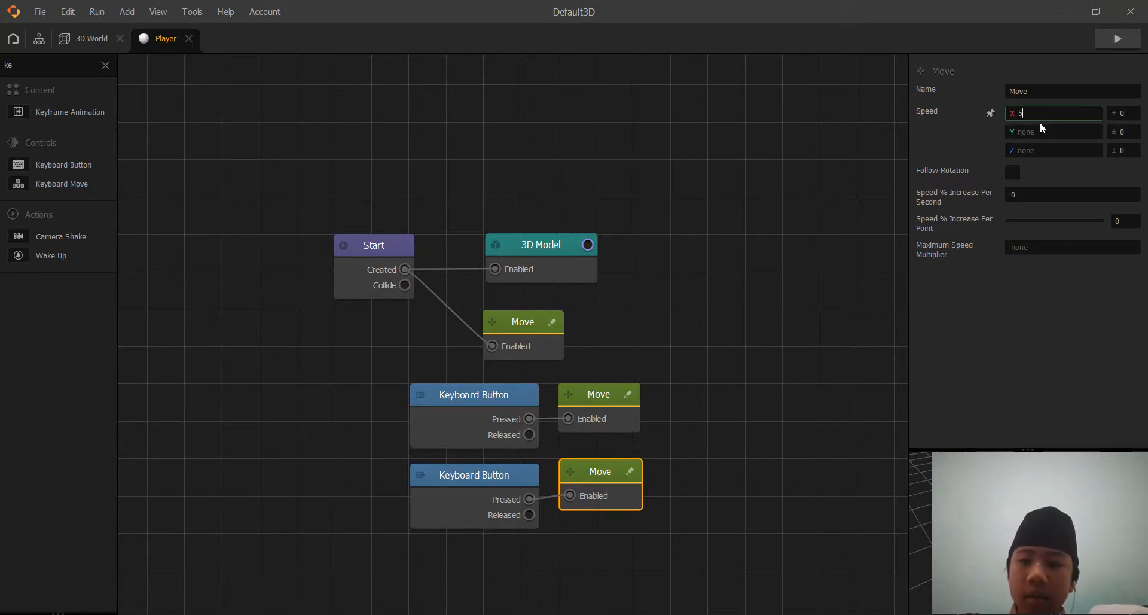
left_click(1015, 318)
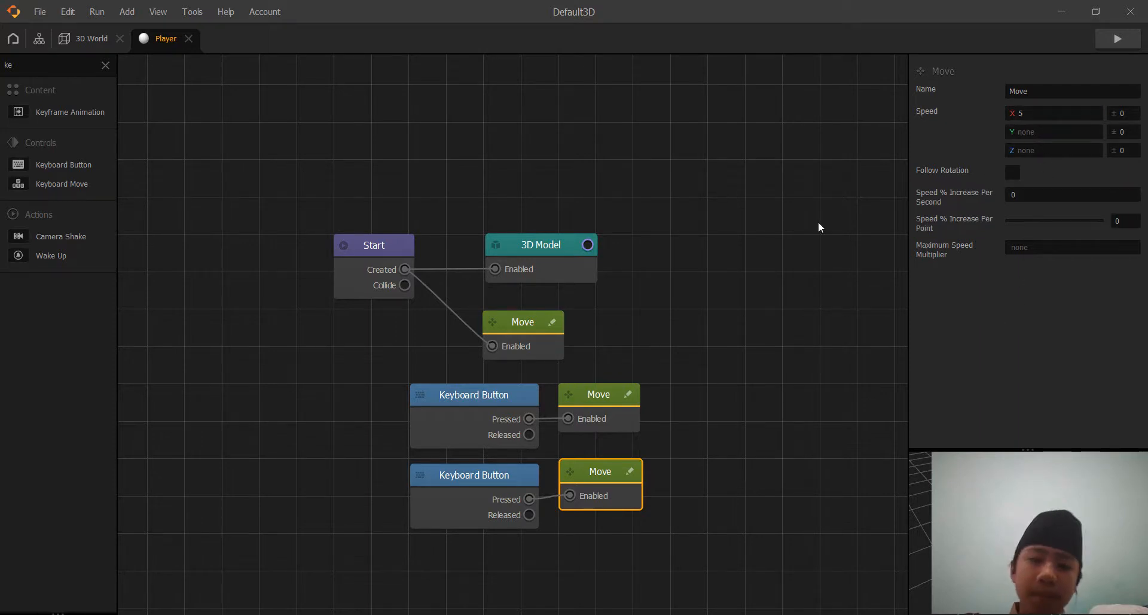
Run the game preview to test steering the sphere with the A and D keys.
left_click(1106, 38)
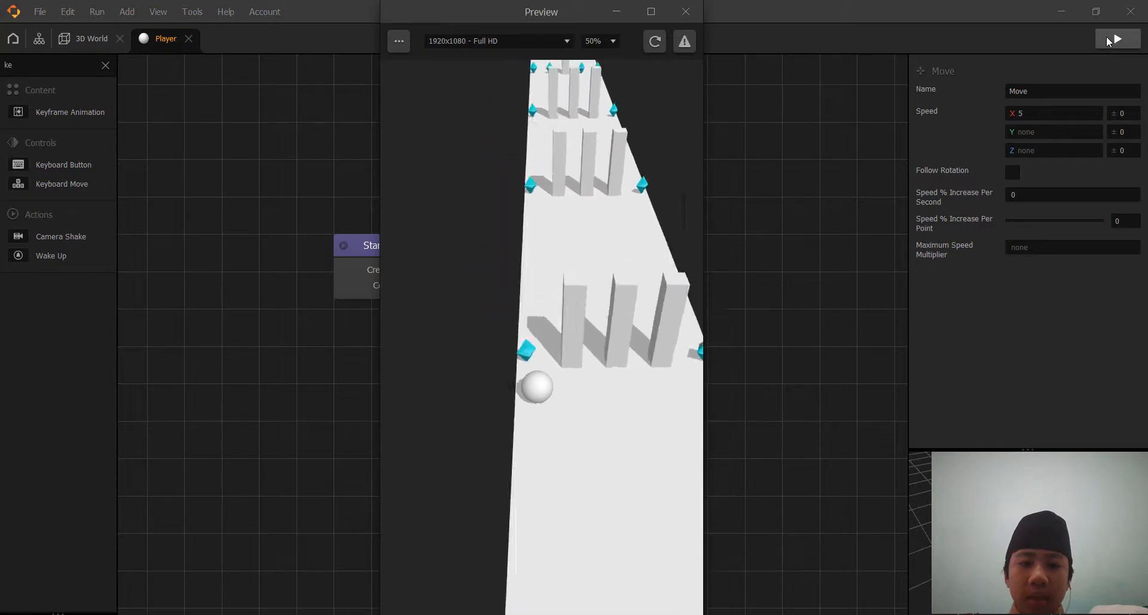
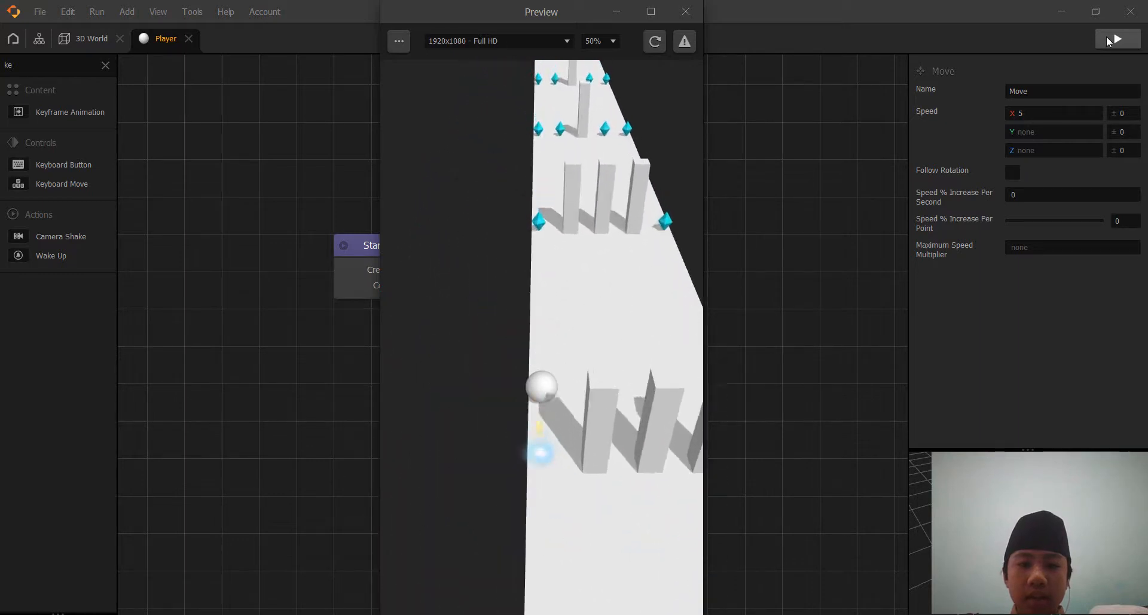
Add a Trail node below the Keyboard Button nodes and connect the Start node's Created output to its Enabled input.
left_click(686, 12)
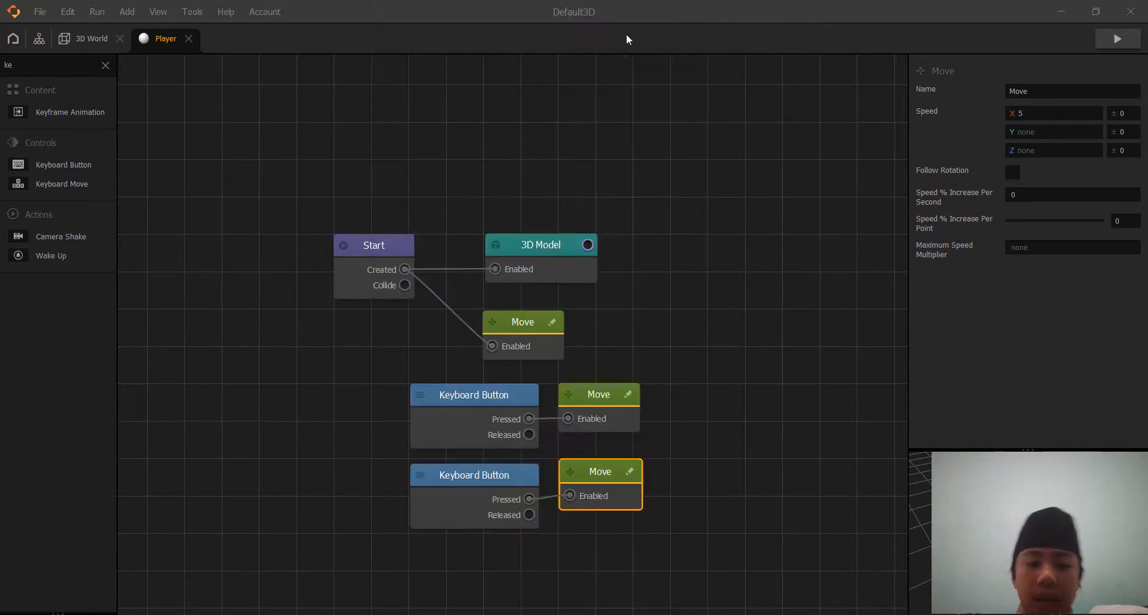
left_click_drag(659, 361, 671, 268)
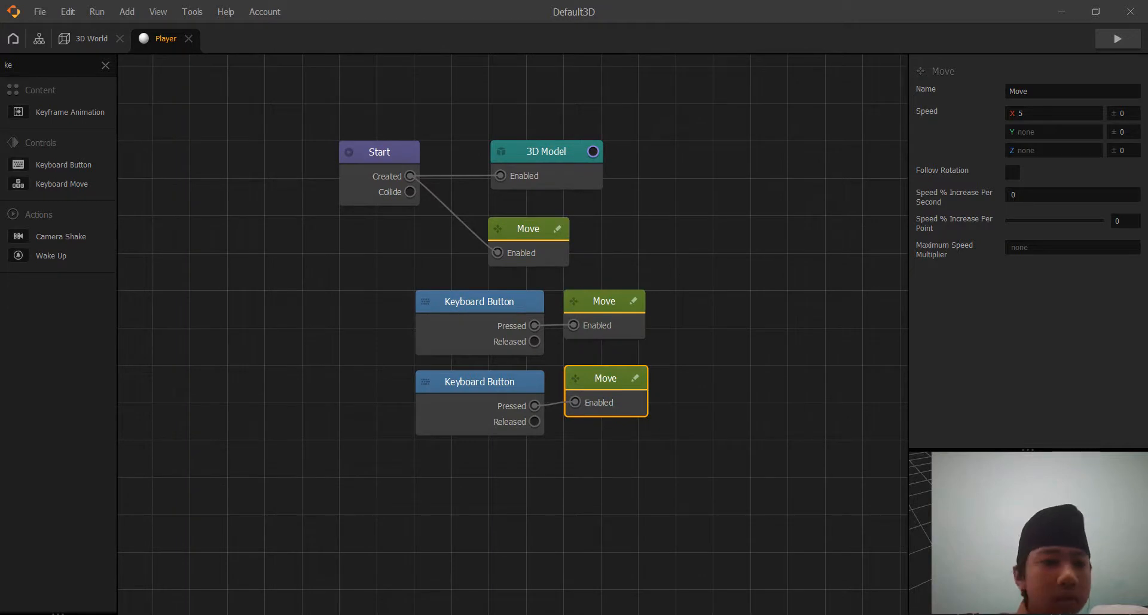
left_click(106, 64)
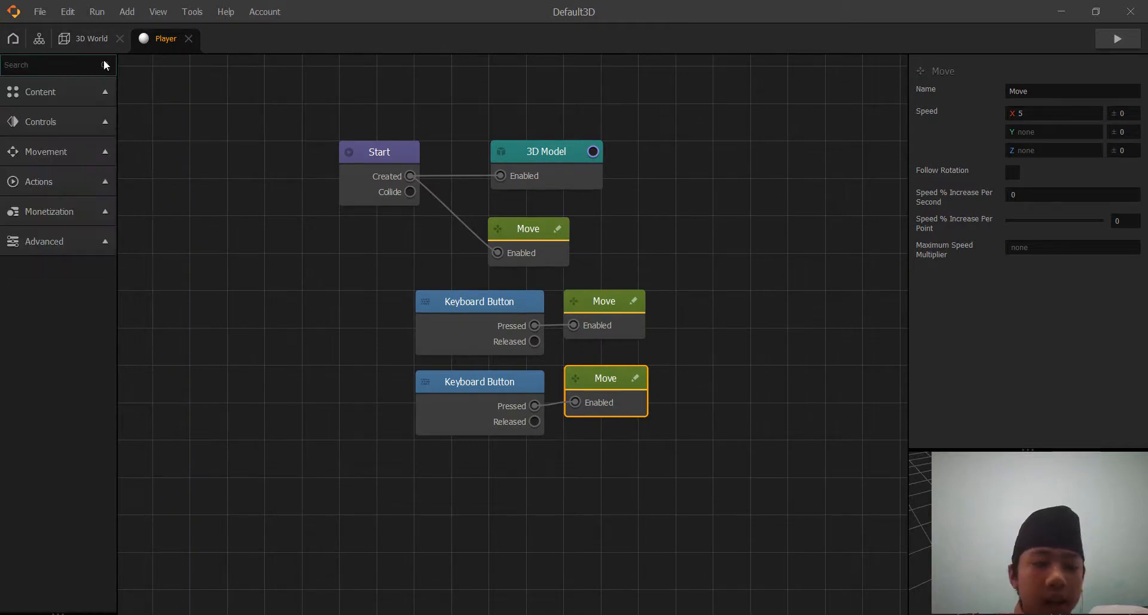
type("tr")
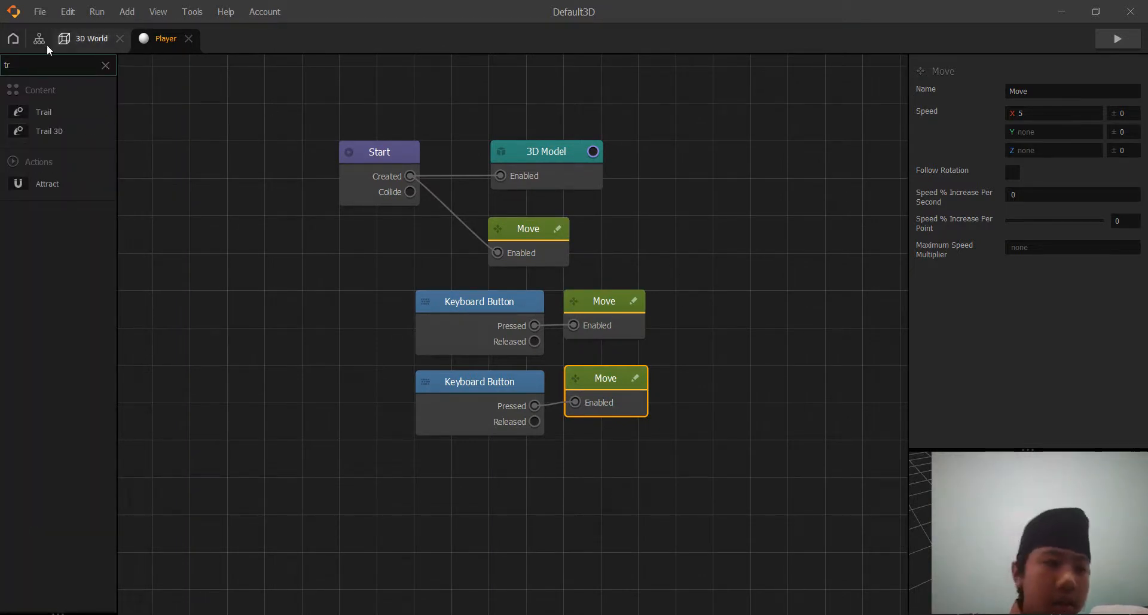
left_click_drag(38, 112, 427, 482)
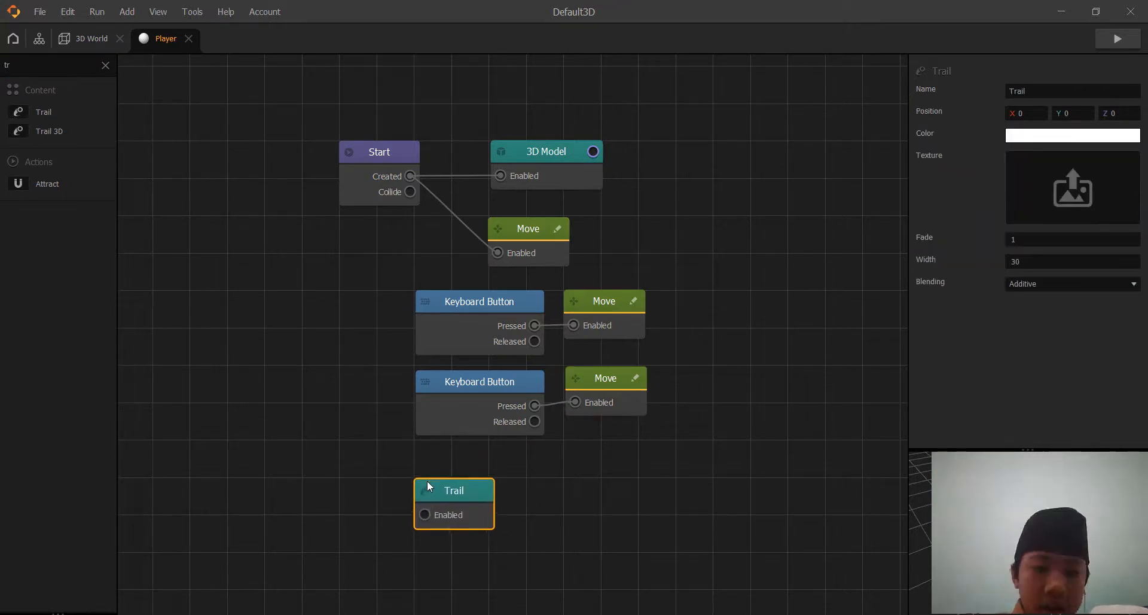
left_click_drag(407, 174, 426, 515)
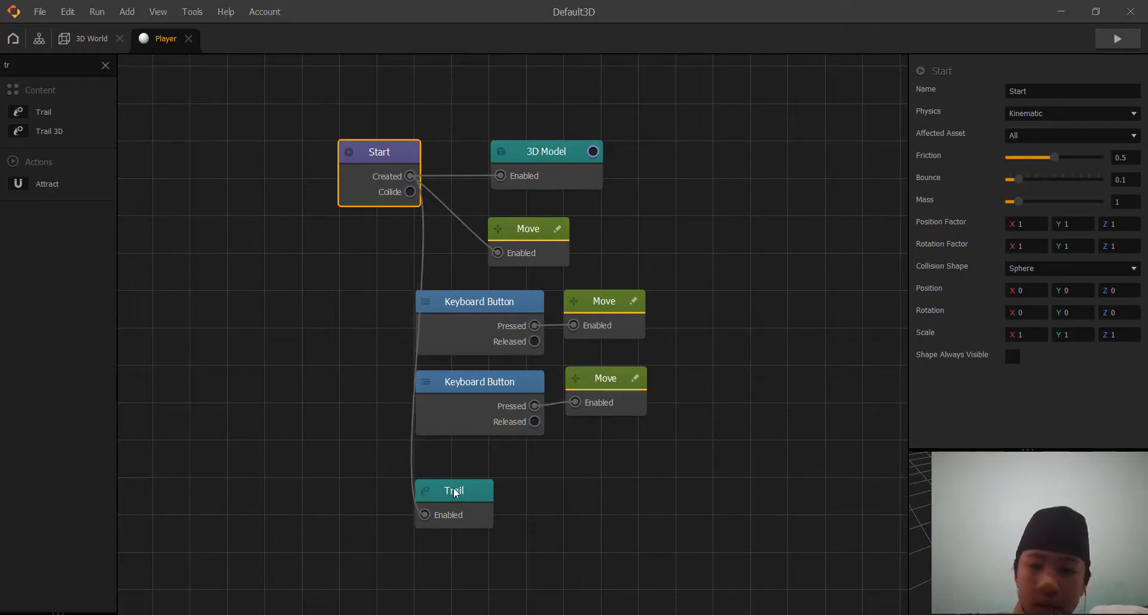
Set the Trail node's blending to Alpha Non Premultiplied and run the game preview to check the trail.
left_click(453, 486)
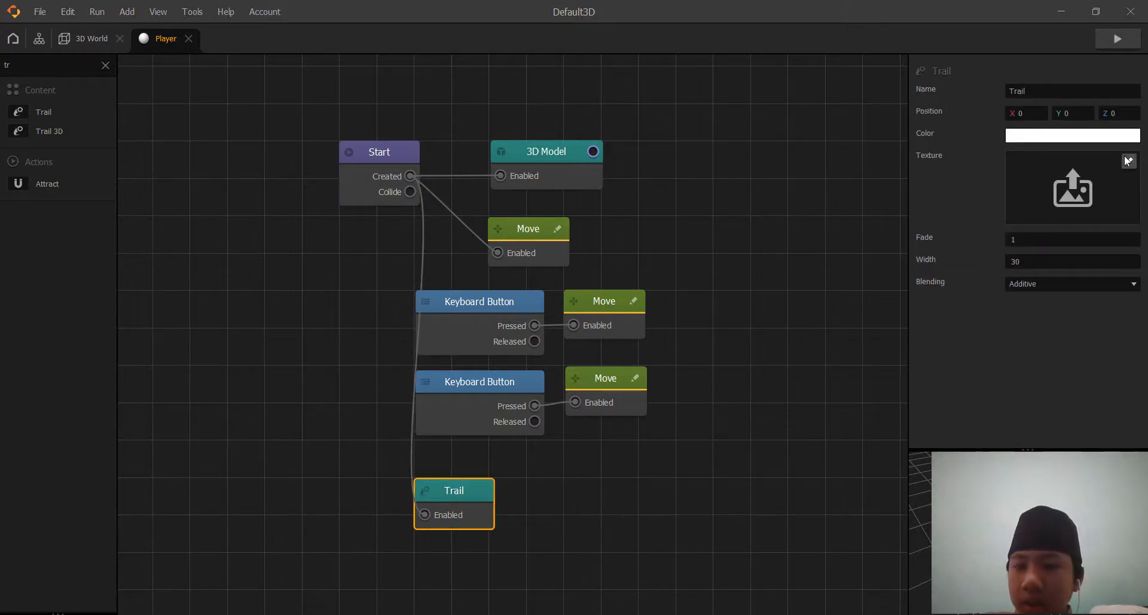
left_click(1128, 161)
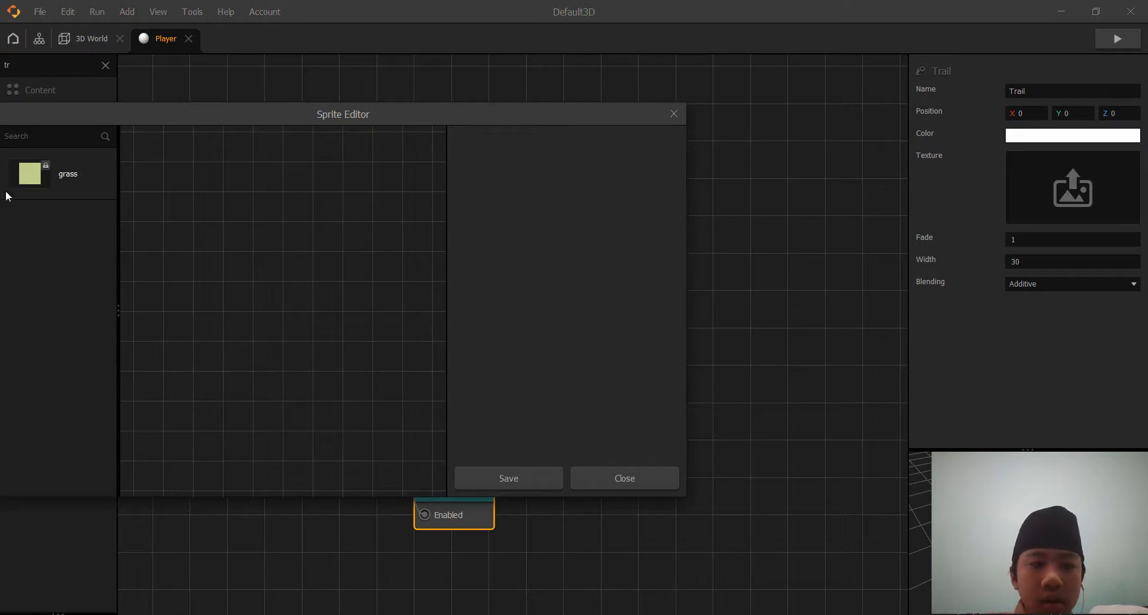
left_click(674, 114)
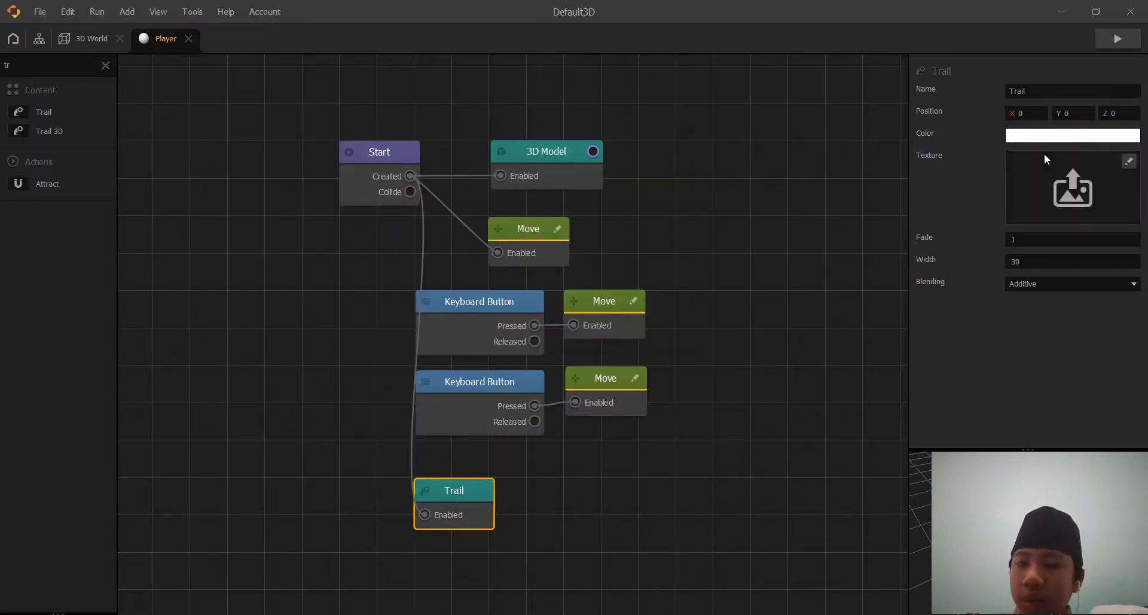
left_click(1074, 288)
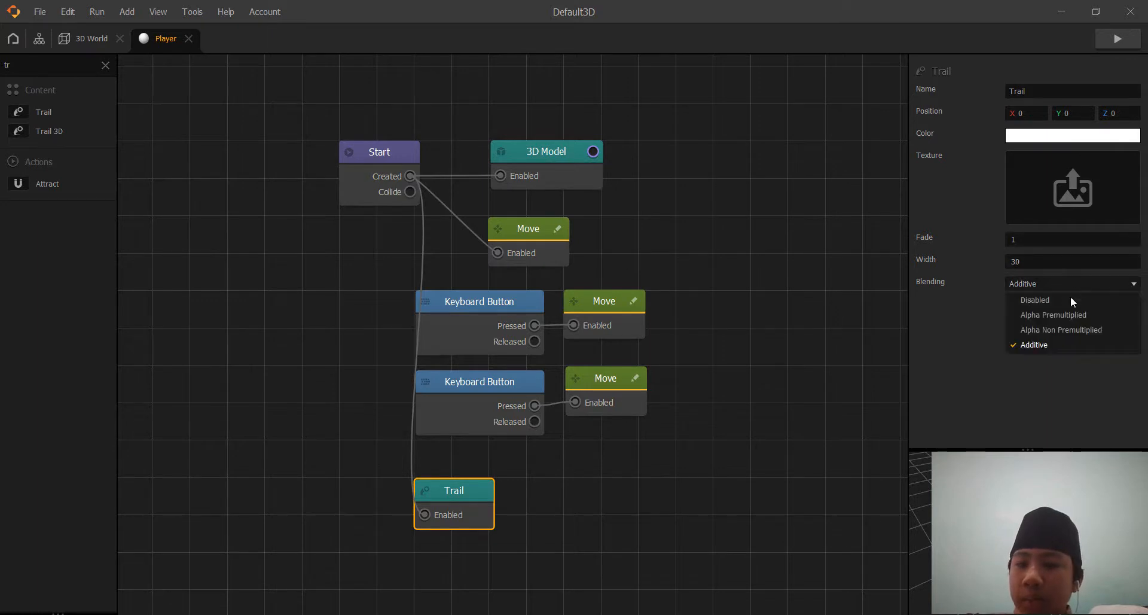
left_click(1064, 330)
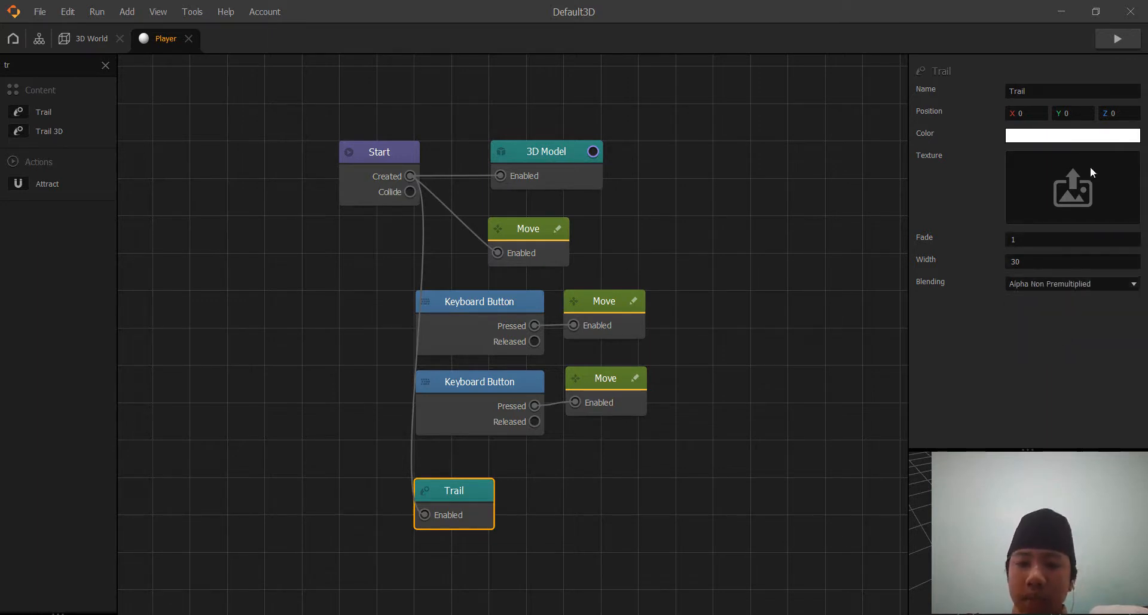
left_click(1127, 42)
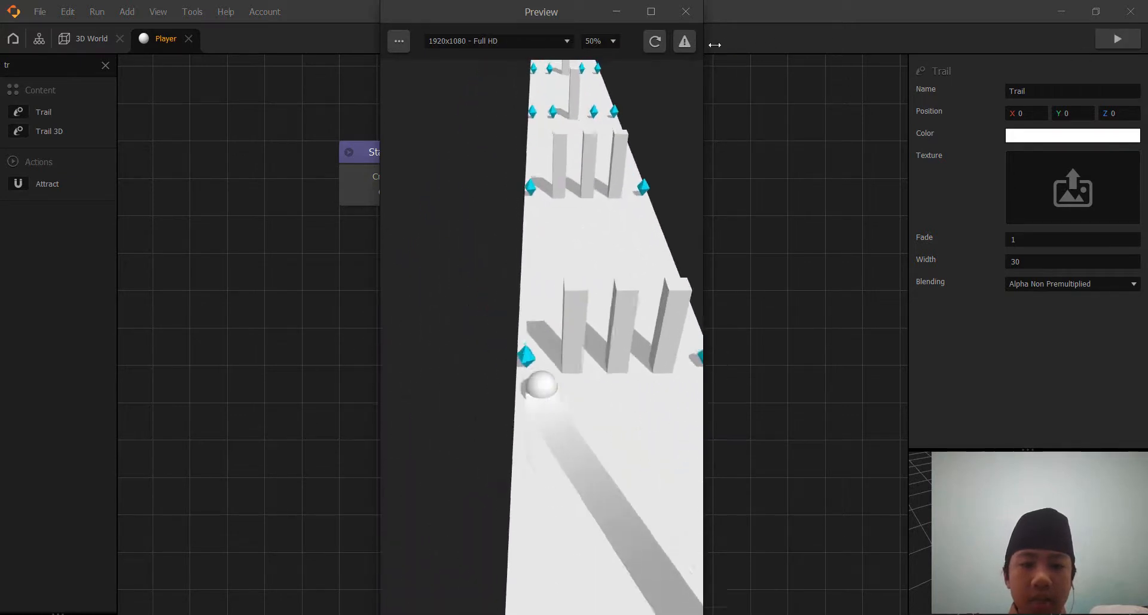
left_click(686, 11)
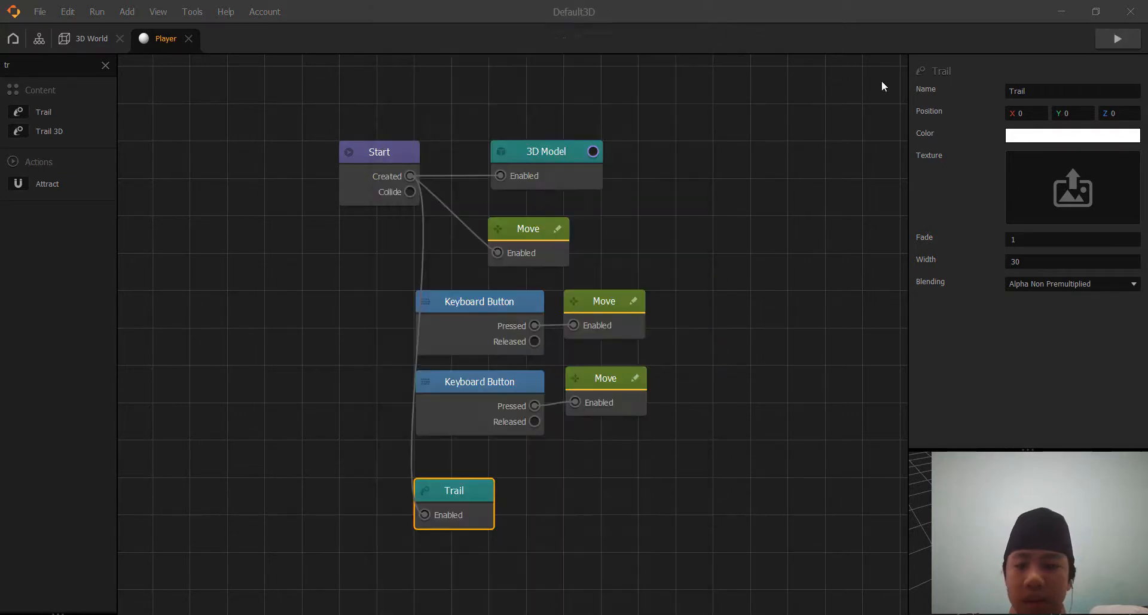
Set the Trail's color to gray #969696 and run the game preview to check it.
left_click(1070, 135)
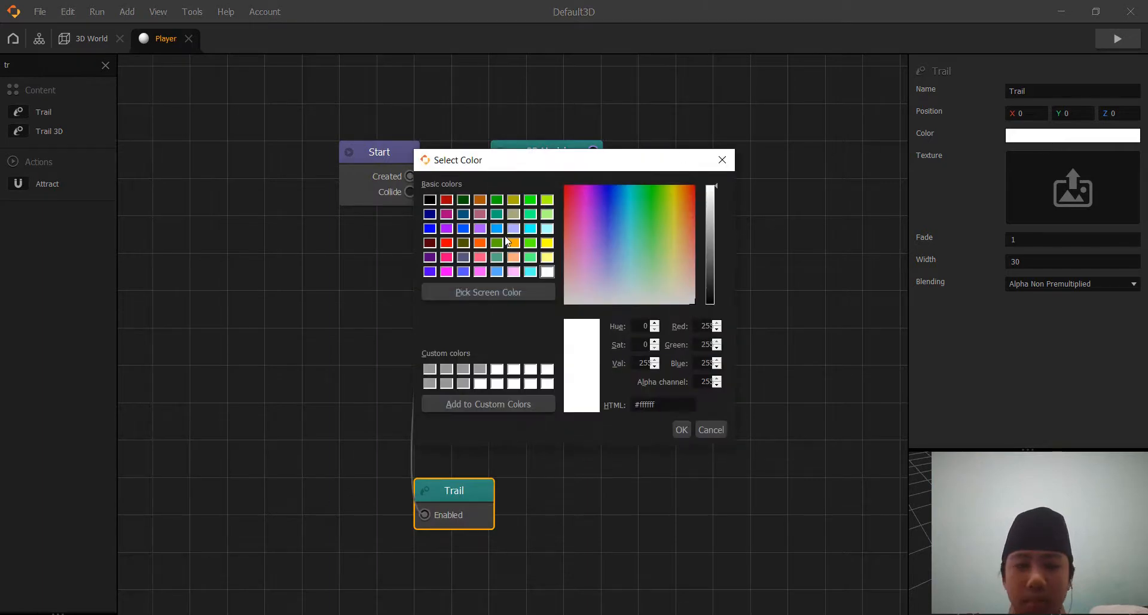
left_click_drag(599, 230, 697, 183)
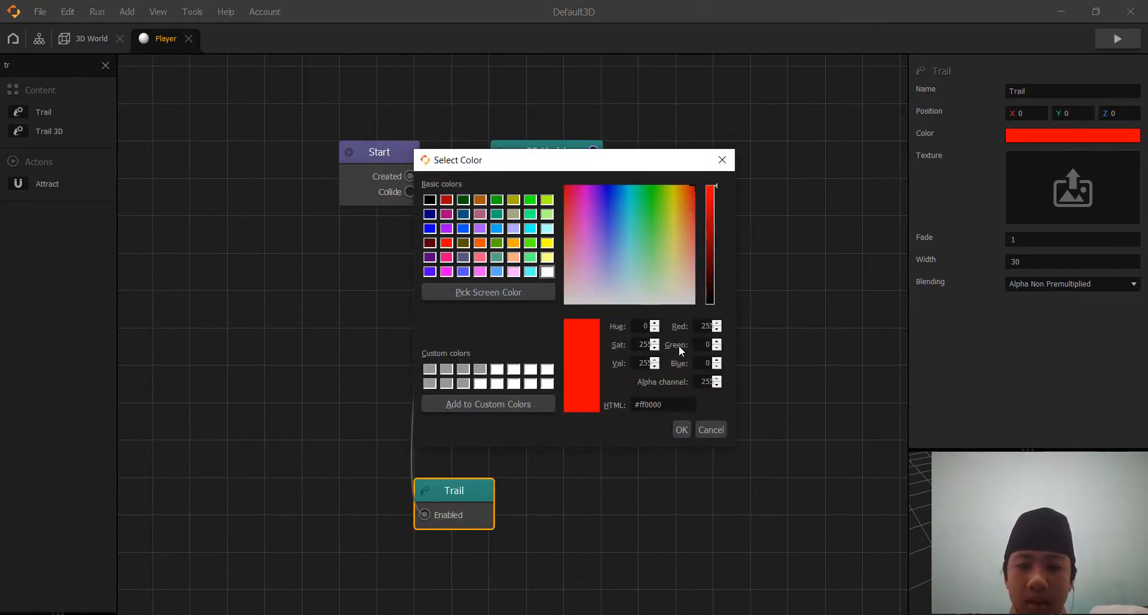
left_click(427, 369)
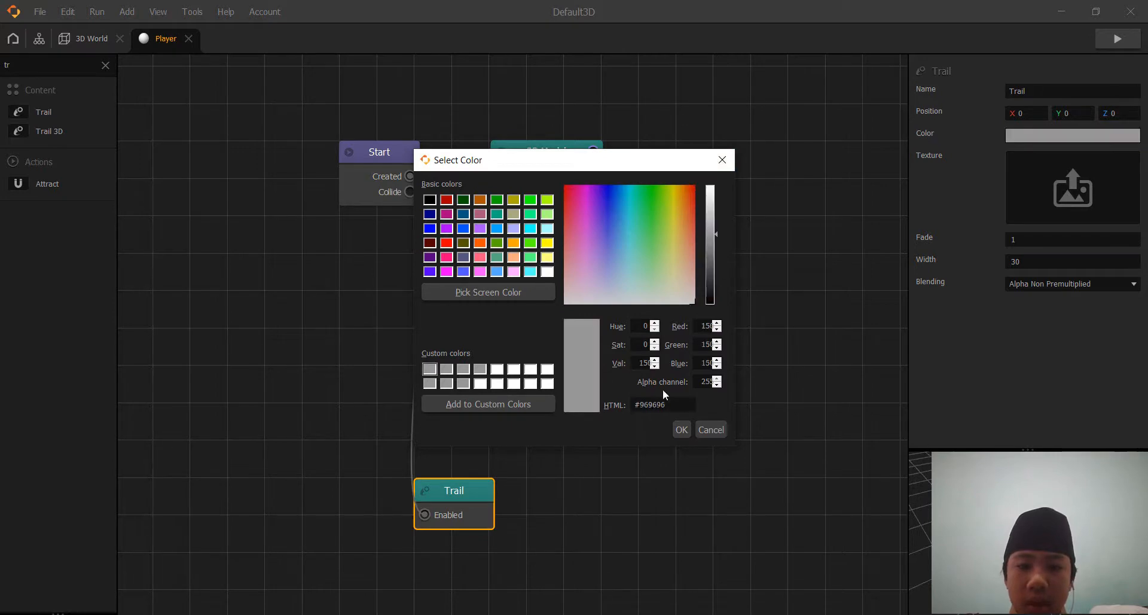
left_click(682, 429)
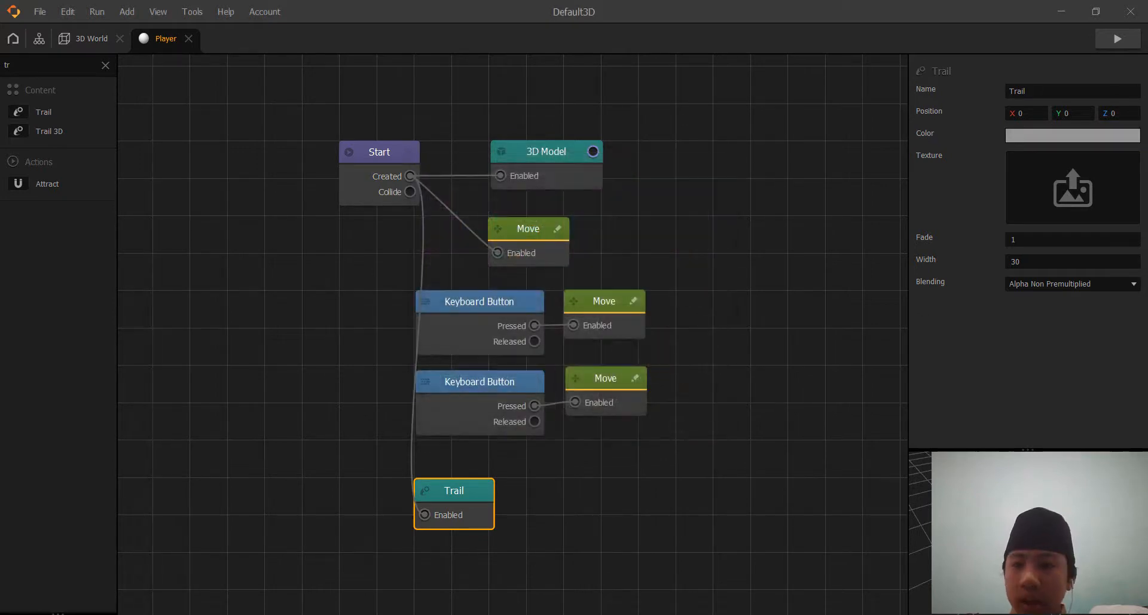
left_click(1117, 38)
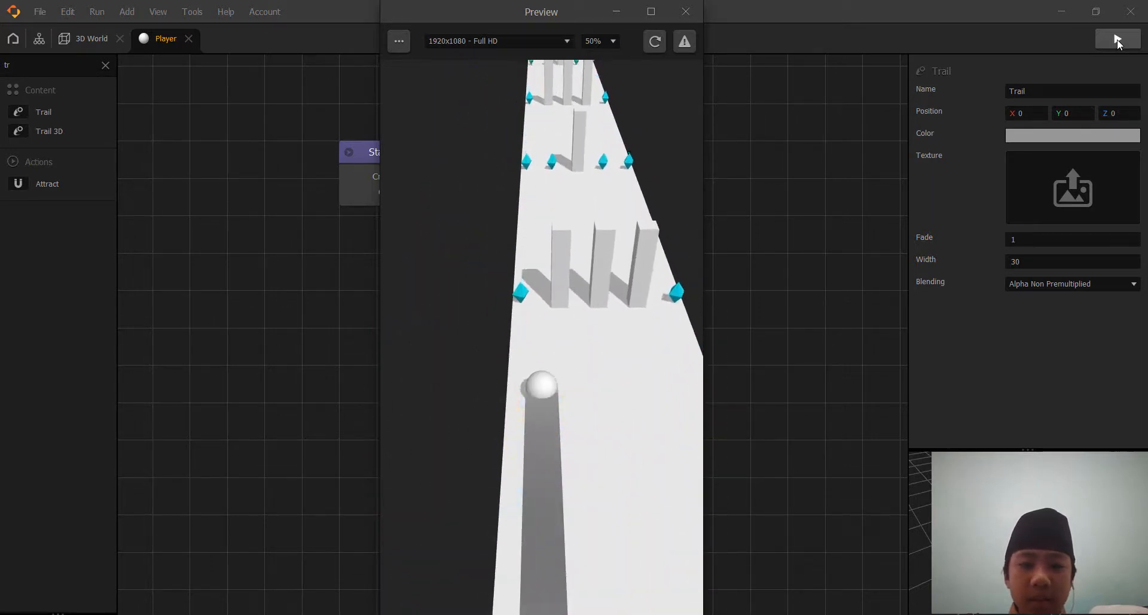
left_click(686, 12)
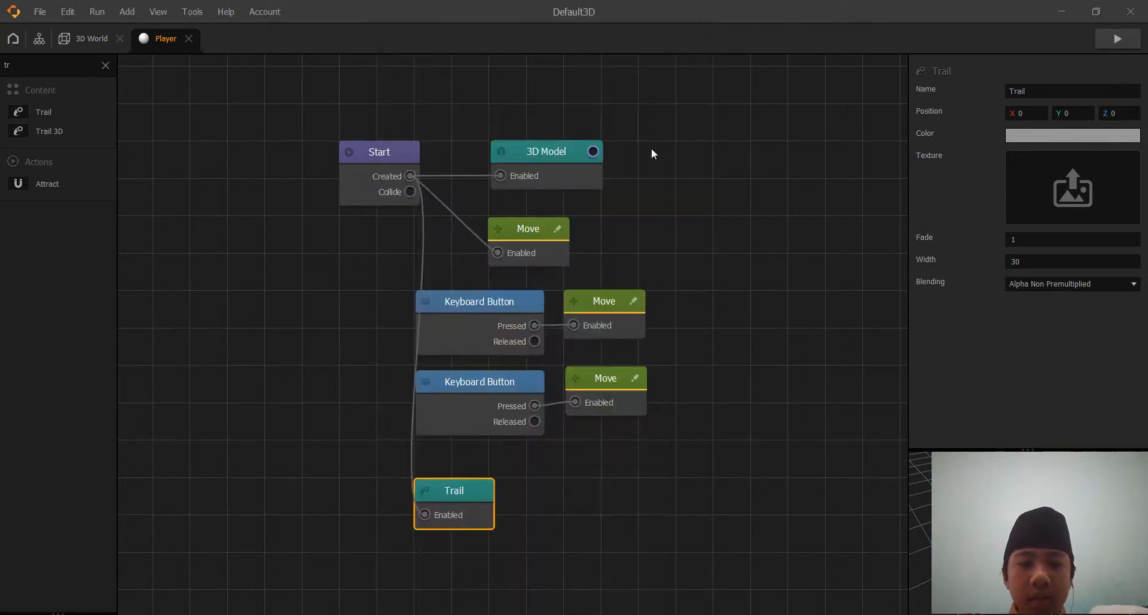
Add Defeat, If Collide, Debris Explosion and Delay nodes around the Trail node in the Player's node map.
left_click_drag(766, 336, 770, 263)
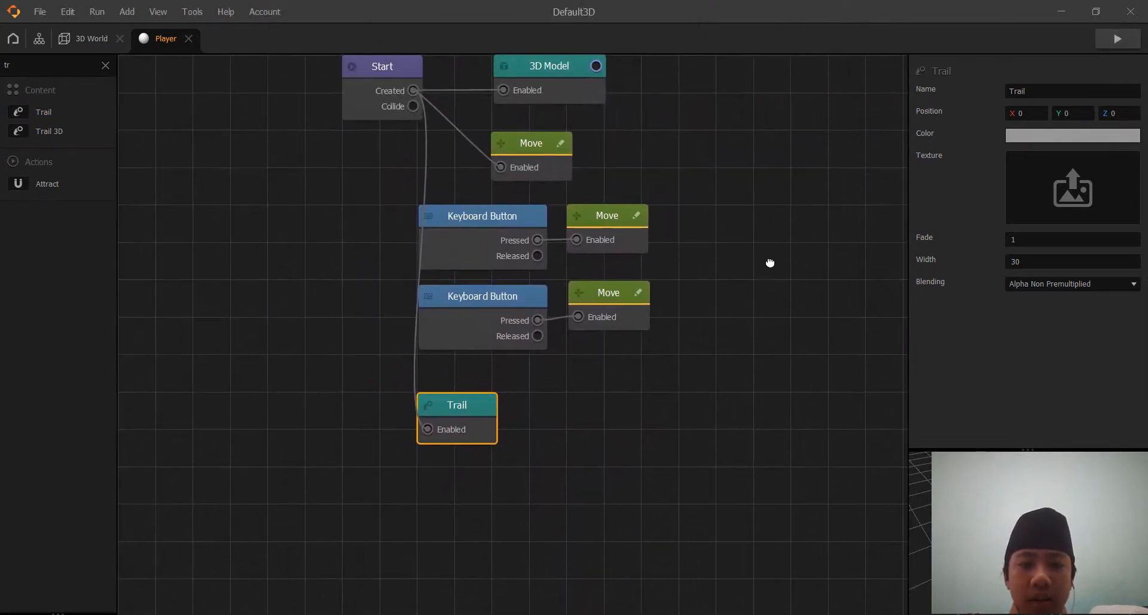
left_click(107, 67)
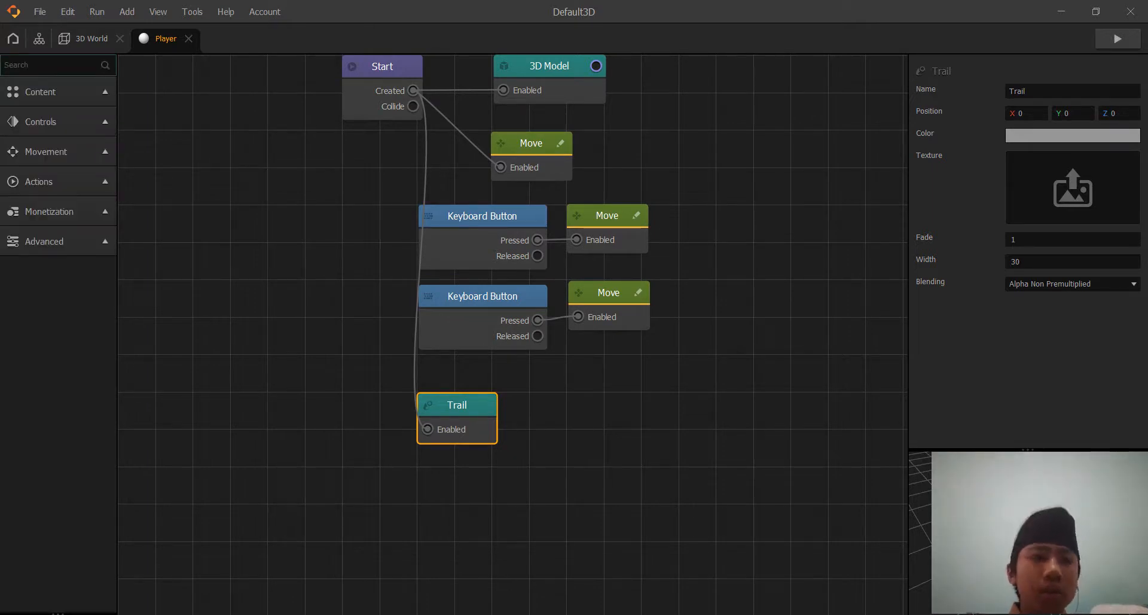
type("de")
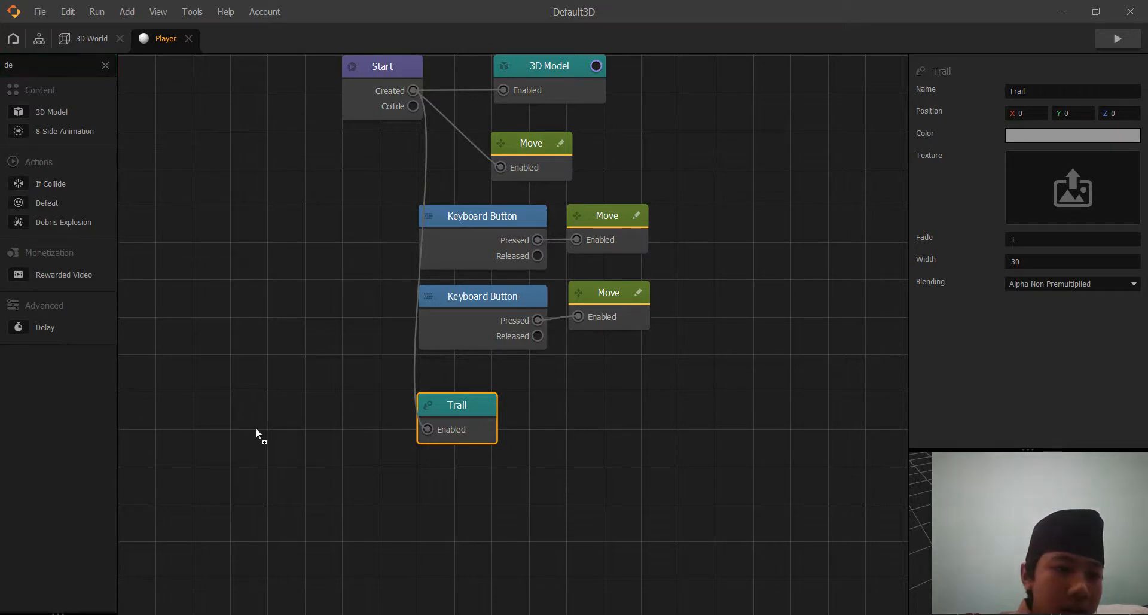
left_click_drag(256, 427, 310, 429)
left_click_drag(139, 234, 286, 421)
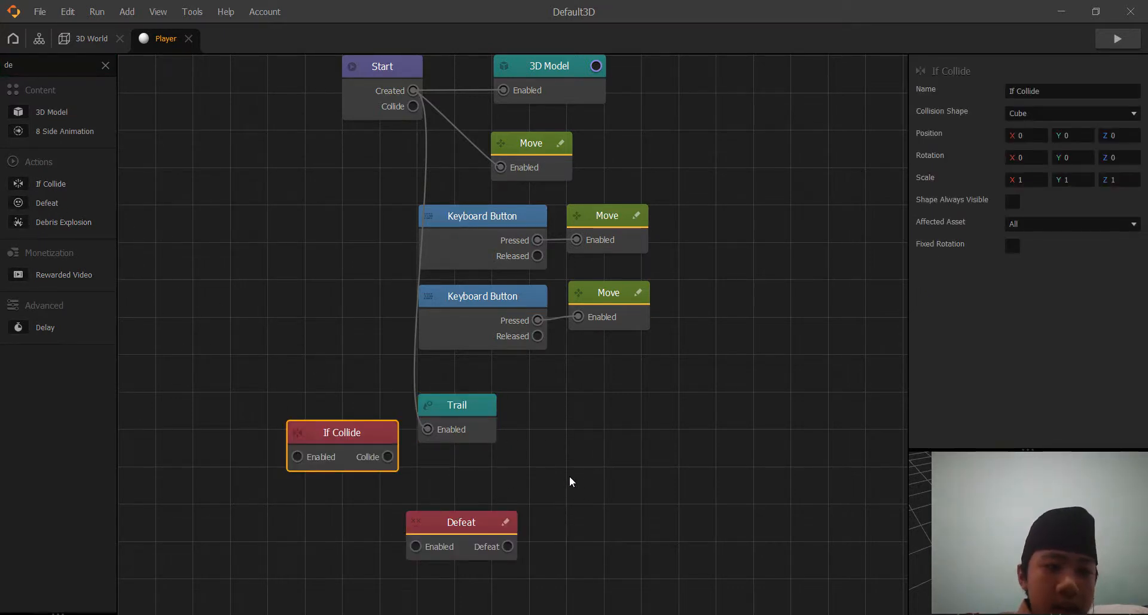
left_click_drag(570, 476, 572, 477)
left_click_drag(400, 401, 569, 407)
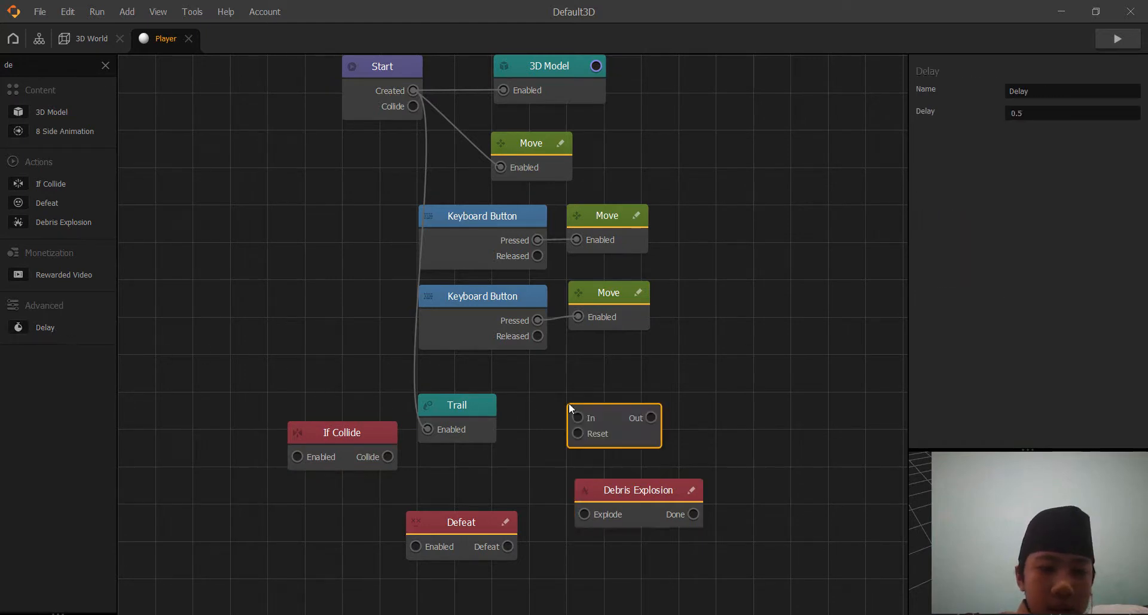
Find the Event node and add it to the open area beside the lower Move node.
left_click(13, 65)
key("BackSpace")
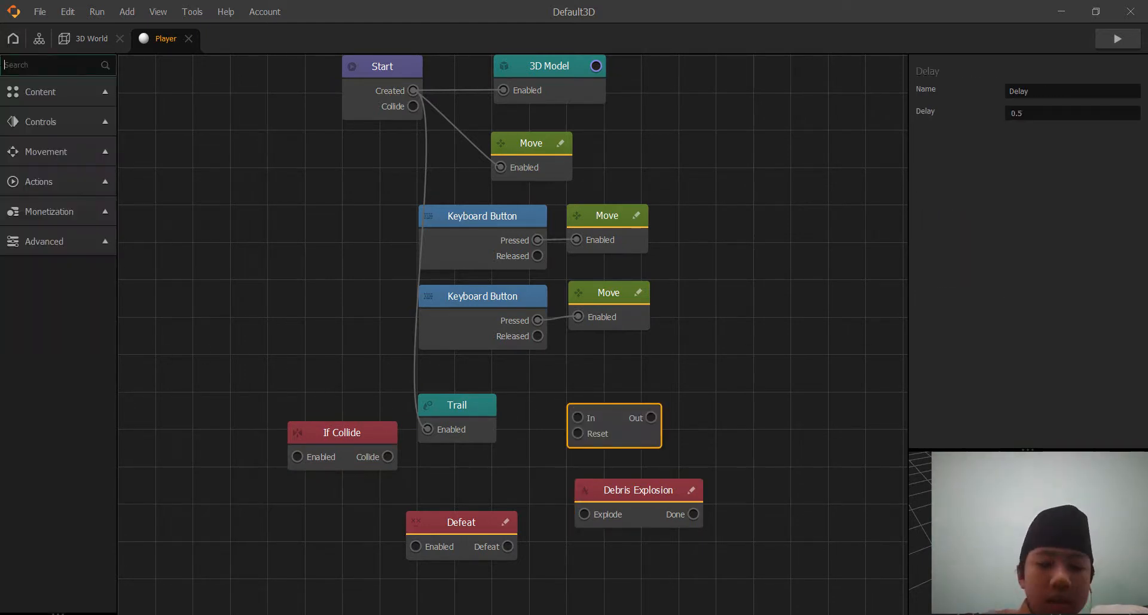
type("even")
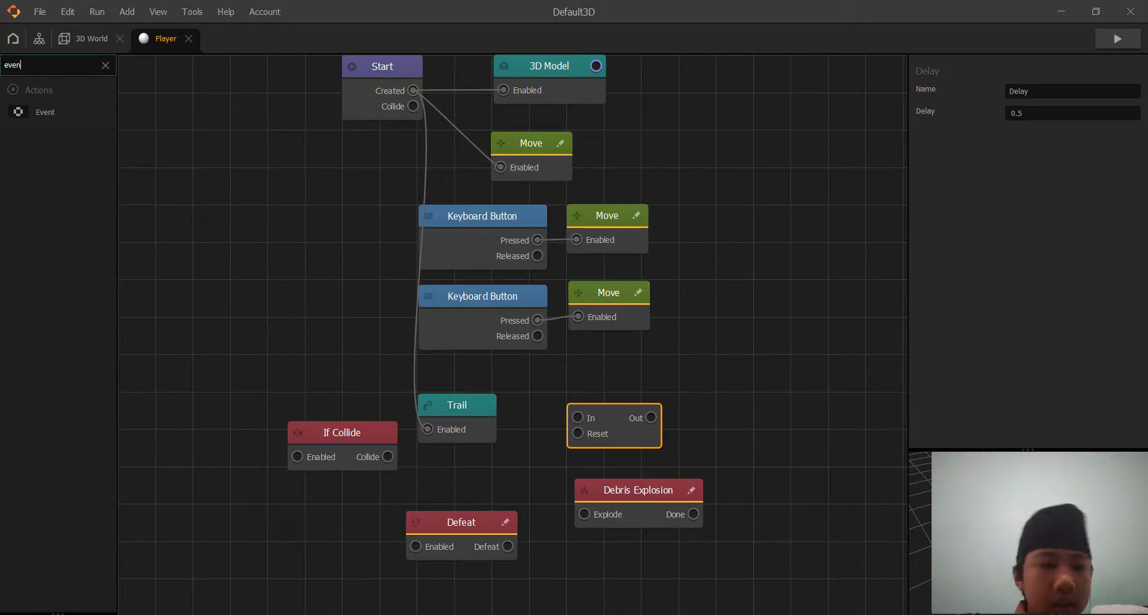
left_click_drag(54, 115, 559, 227)
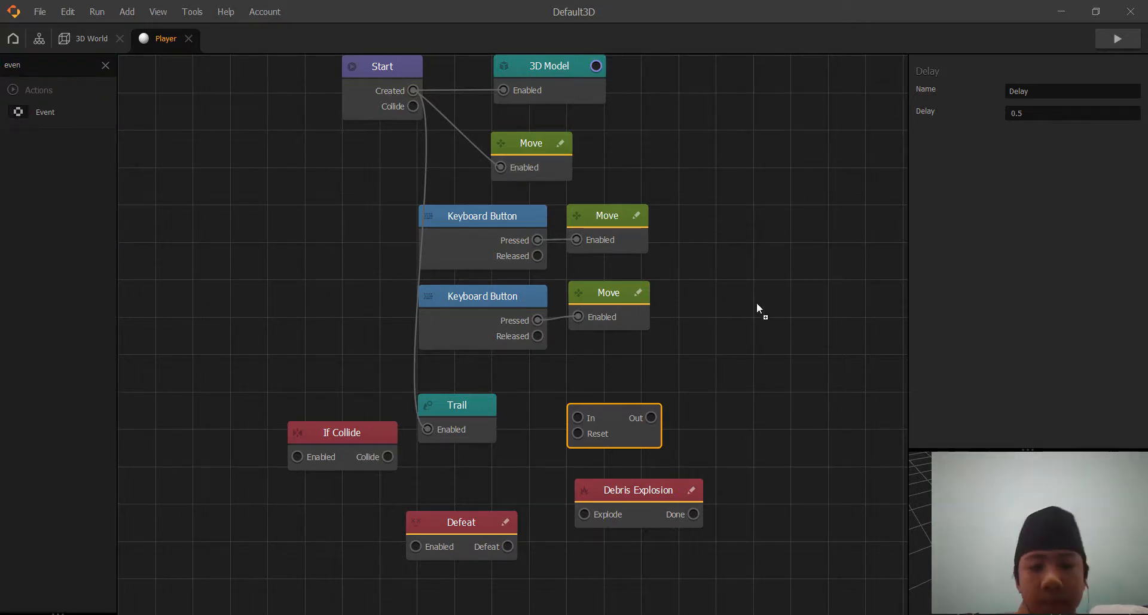
left_click_drag(757, 304, 757, 304)
Line up the Trail and If Collide nodes below the Keyboard Buttons and connect Start's Created output to If Collide's Enabled input.
left_click_drag(460, 416, 458, 371)
left_click_drag(329, 435, 466, 444)
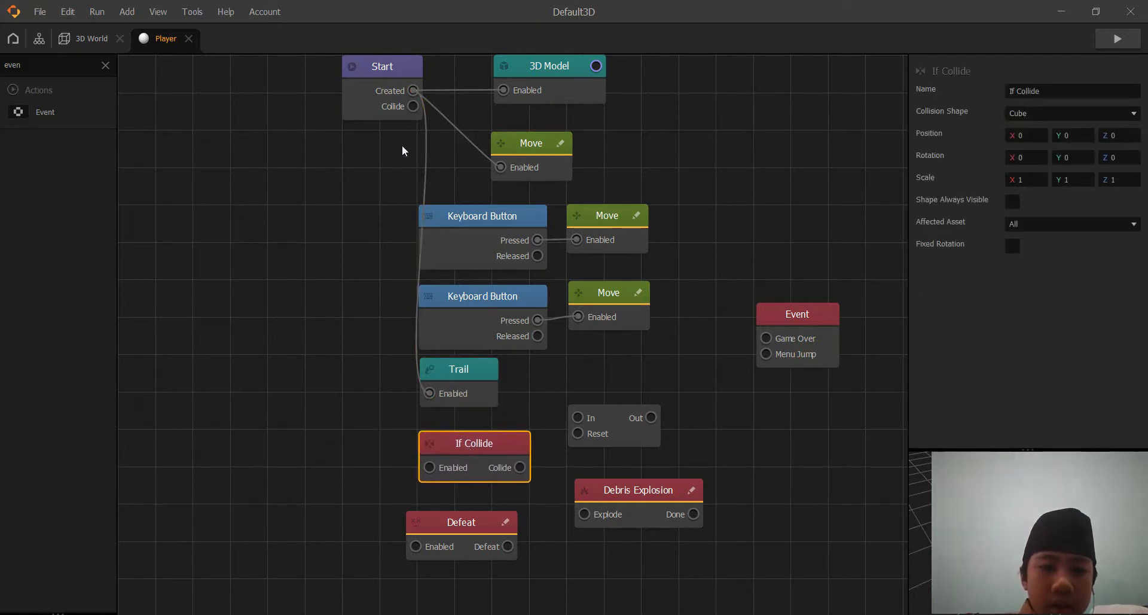
mouse_move(413, 93)
left_mouse_down()
mouse_move(399, 168)
mouse_move(403, 448)
mouse_move(432, 469)
left_mouse_up()
Set the If Collide node's affected asset to Character.
left_click(462, 444)
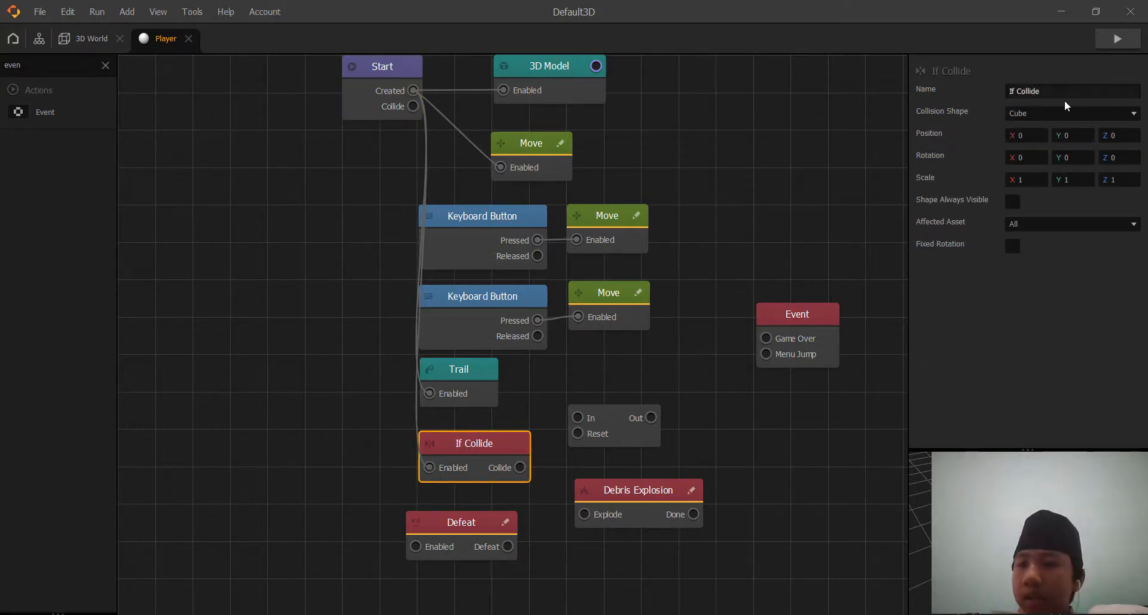
left_click(1047, 224)
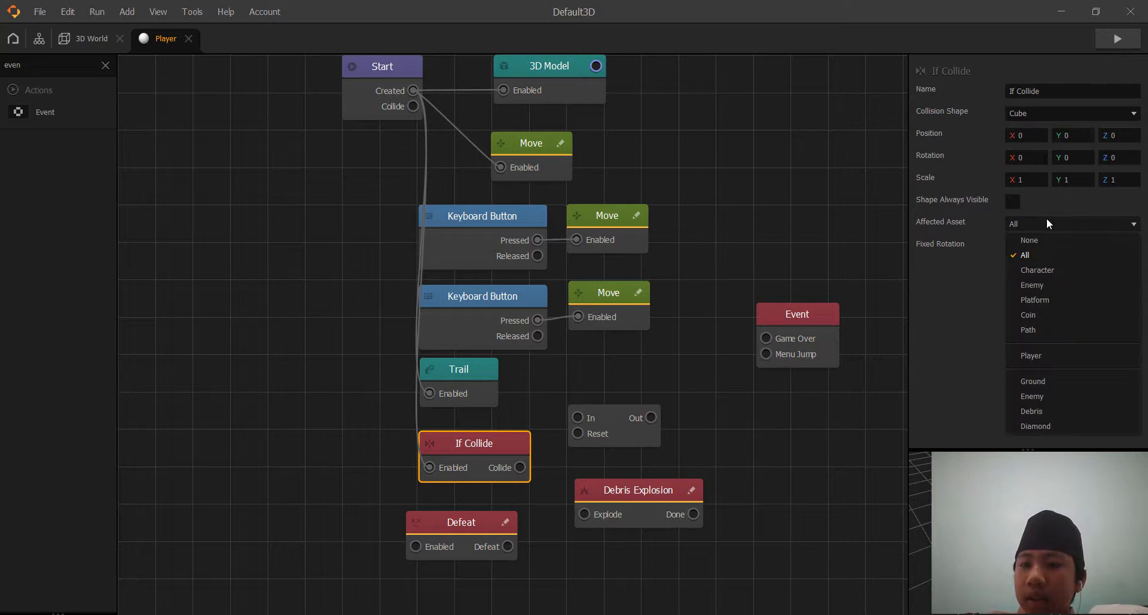
left_click(1042, 272)
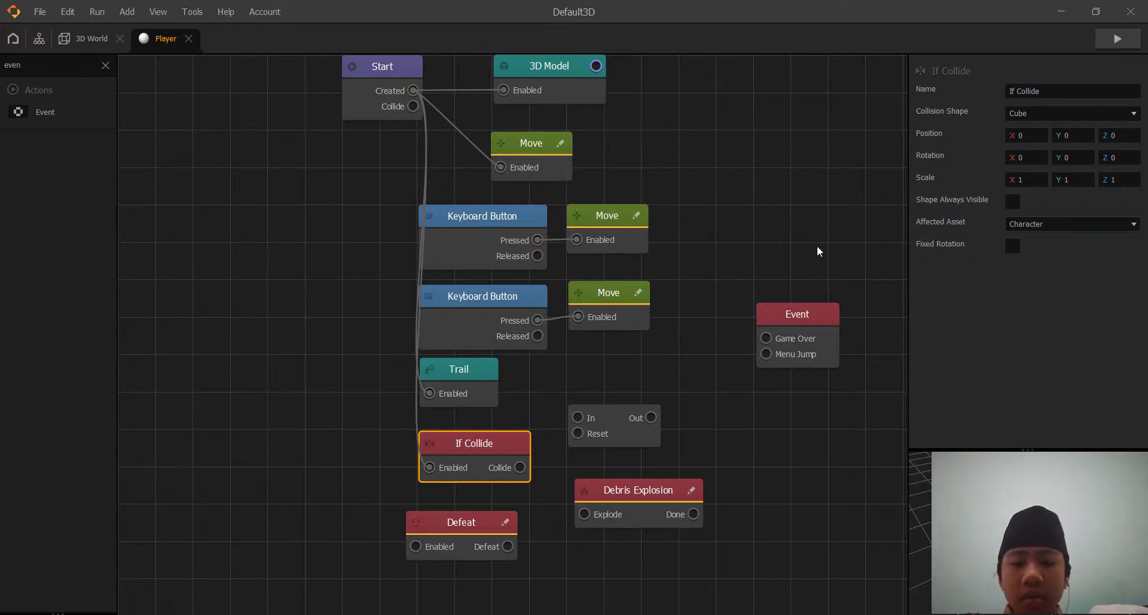
Move the Debris Explosion and Delay nodes farther down and away from the If Collide node.
left_click(639, 492)
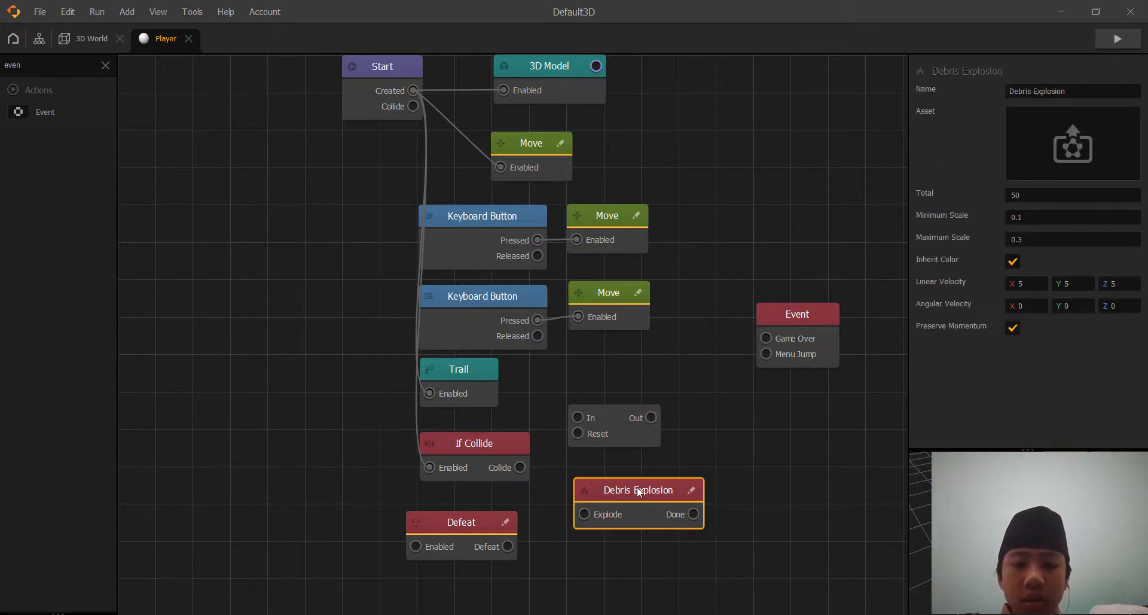
left_click_drag(657, 494, 745, 543)
left_click_drag(616, 422, 667, 494)
Set the If Collide node's affected asset to Enemy.
left_click(487, 446)
left_click(1068, 223)
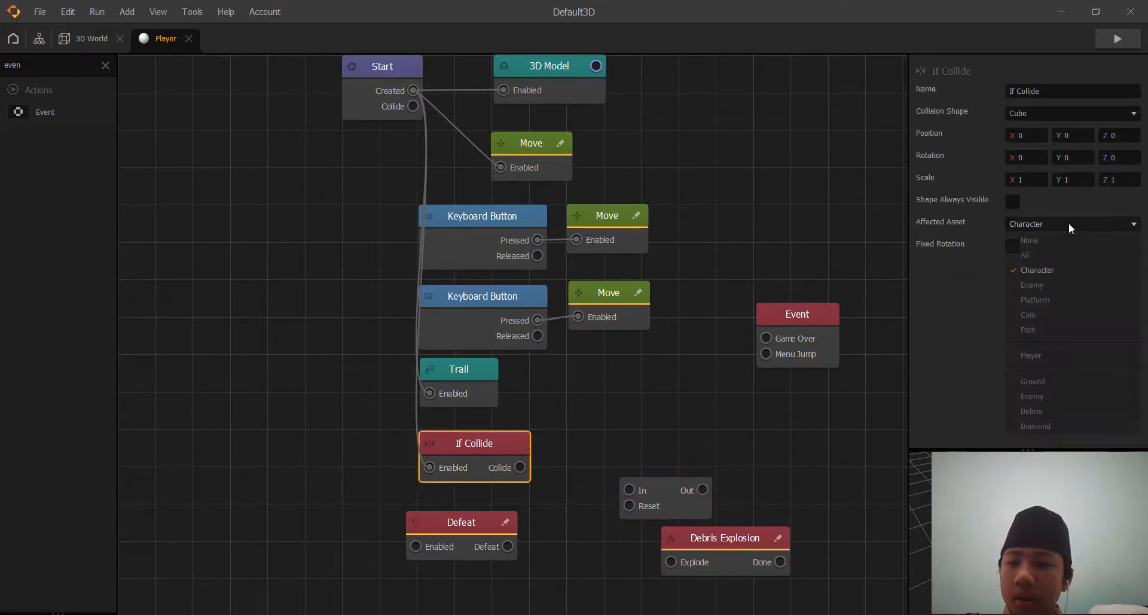
left_click(1057, 269)
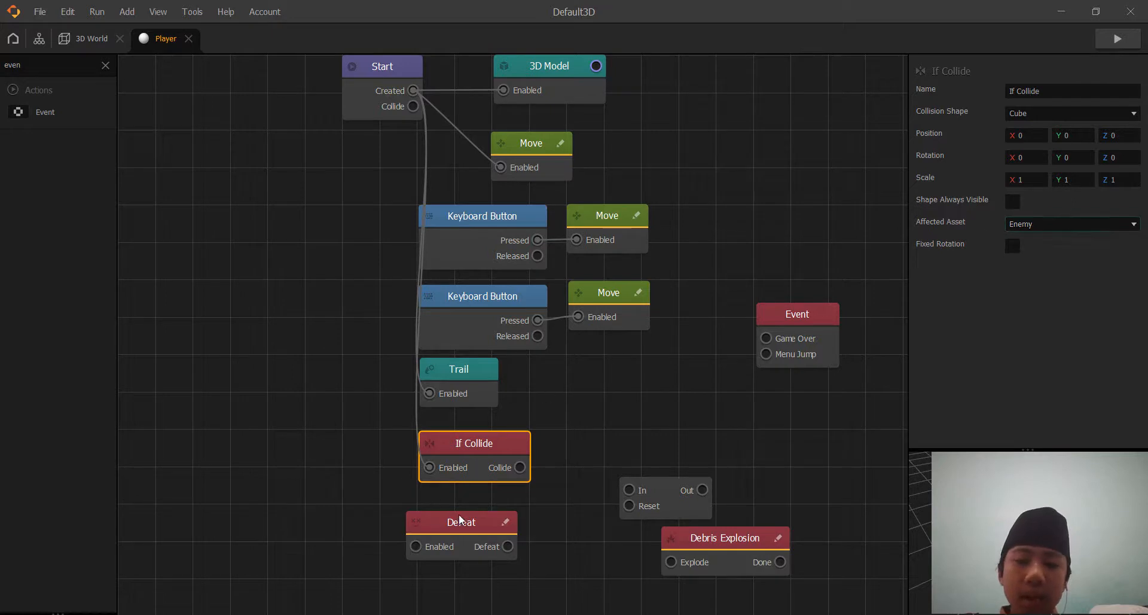
Wire If Collide's Collide output through the Delay node, set to 1, into Event's Game Over input, and line up the three nodes.
left_click_drag(665, 487, 621, 440)
left_click(522, 458)
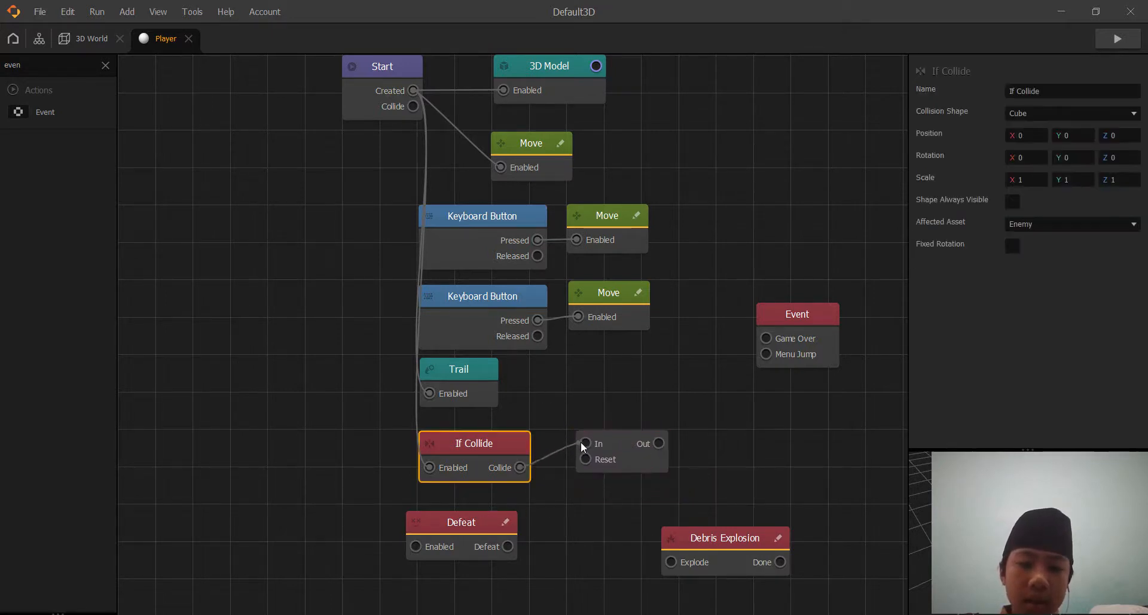
left_click(630, 442)
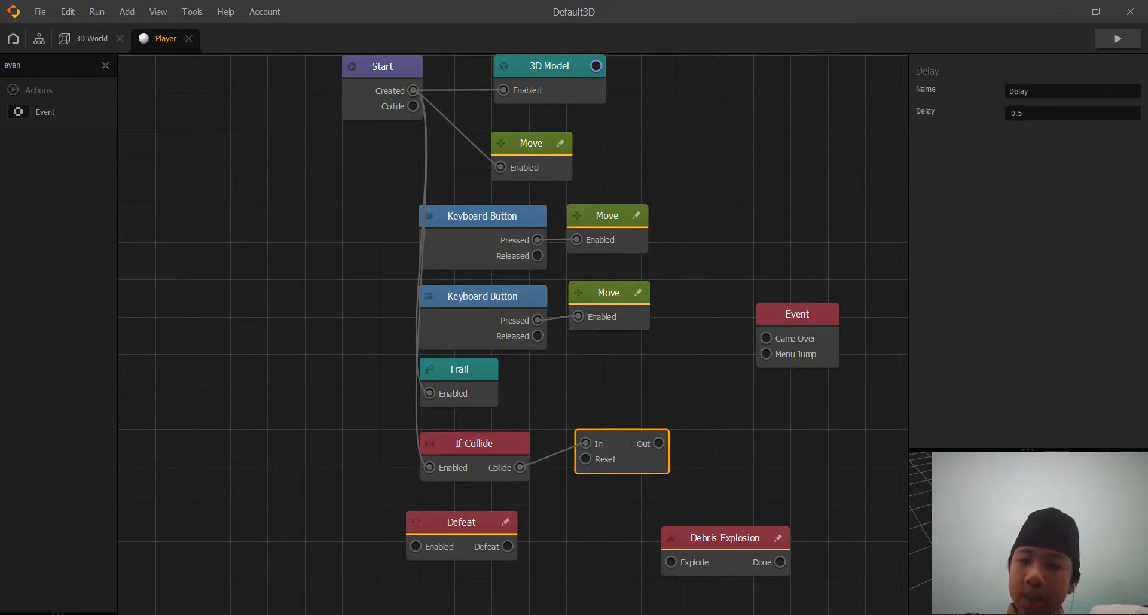
double_click(1016, 113)
type("1")
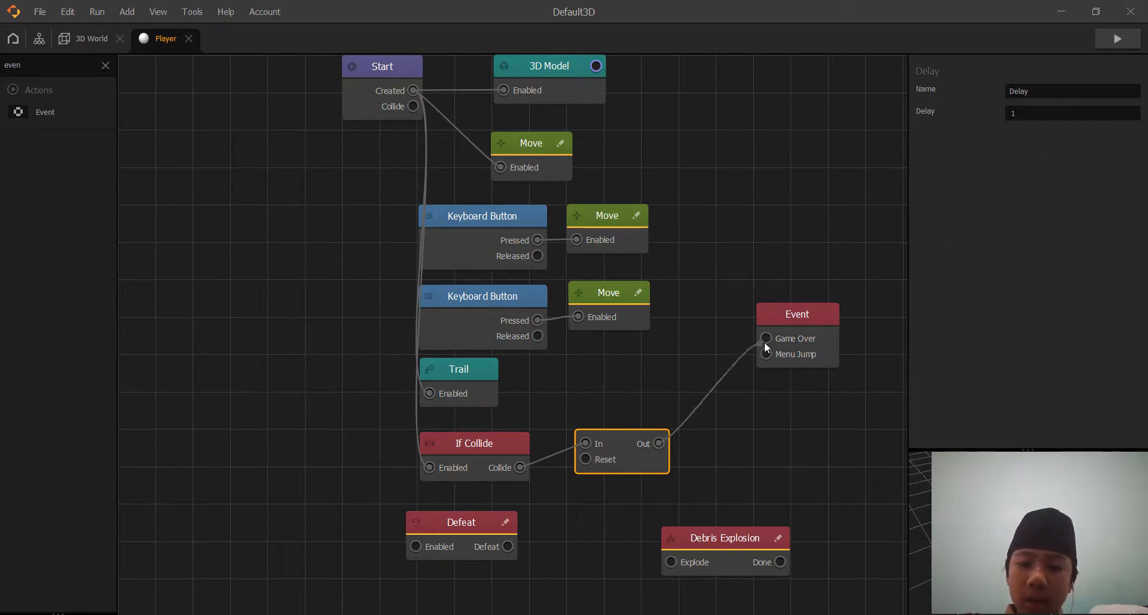
left_click_drag(772, 318, 735, 442)
Move Defeat aside, place Debris Explosion below the Delay node and connect If Collide's Collide output to its Explode input.
left_click_drag(448, 524, 828, 500)
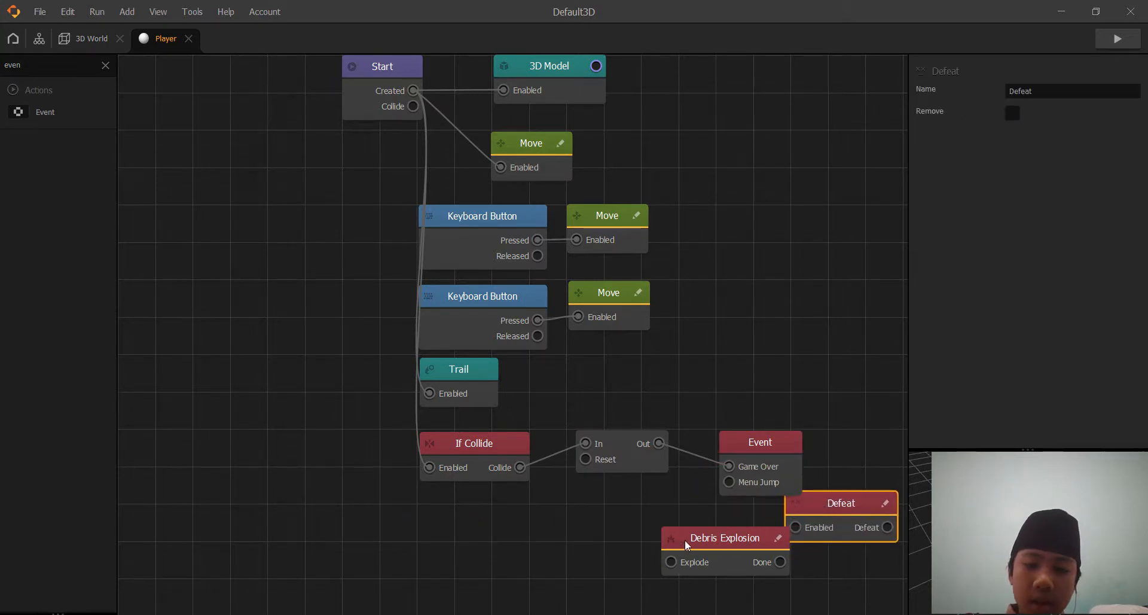
left_click_drag(687, 539, 605, 515)
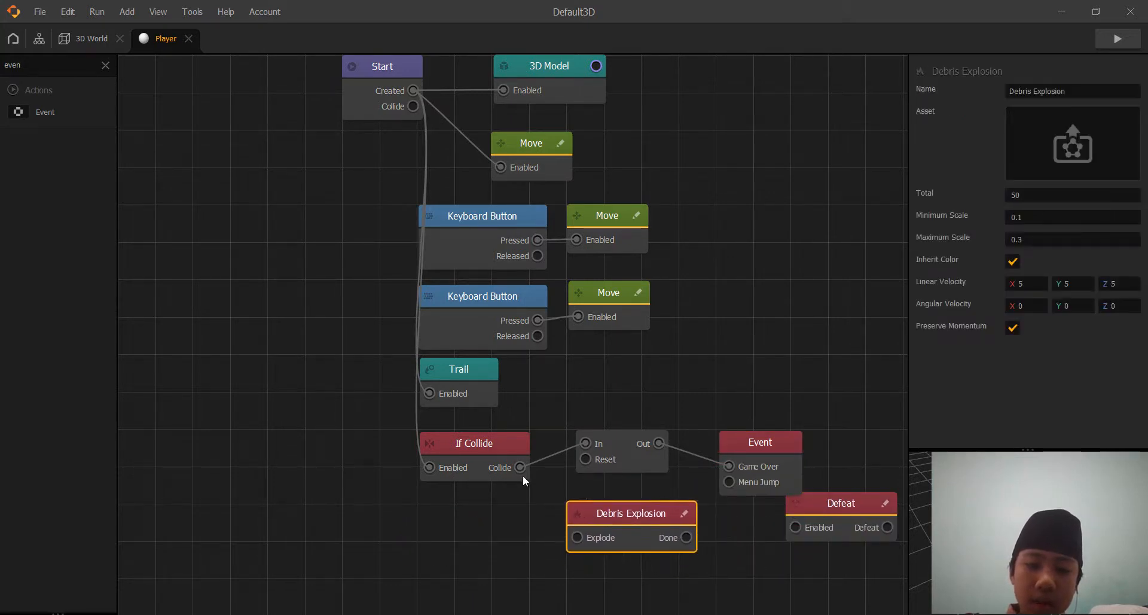
left_click_drag(519, 468, 576, 537)
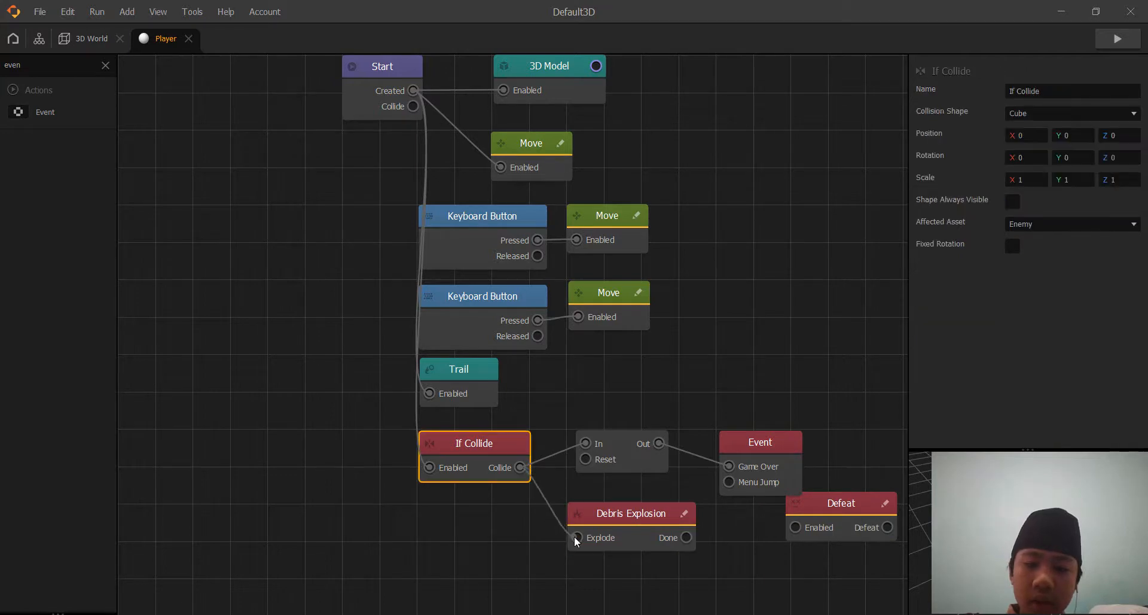
Set Debris Explosion's asset to the Debris object and connect its Done output to Defeat's Enabled input.
left_click(613, 515)
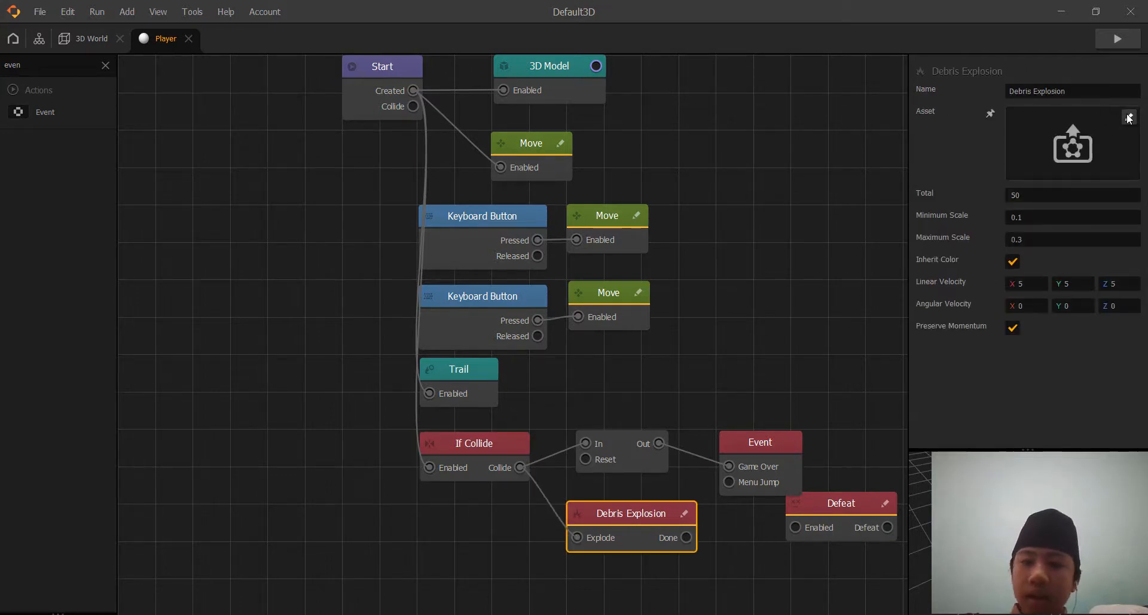
left_click(1129, 118)
left_click(291, 243)
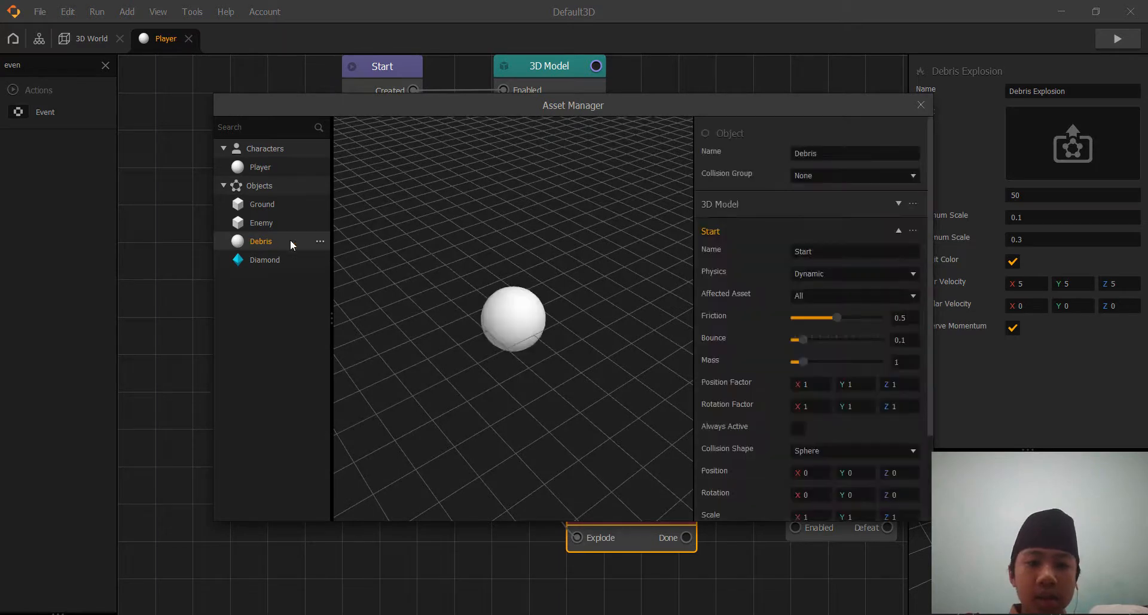
scroll(798, 441, "down", 3)
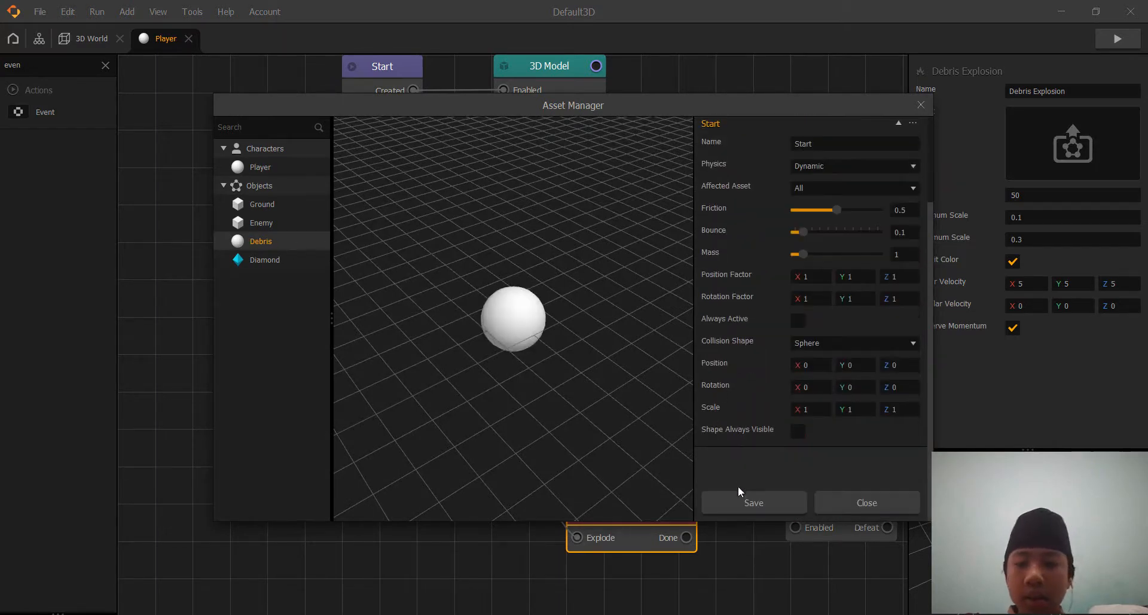
left_click(741, 501)
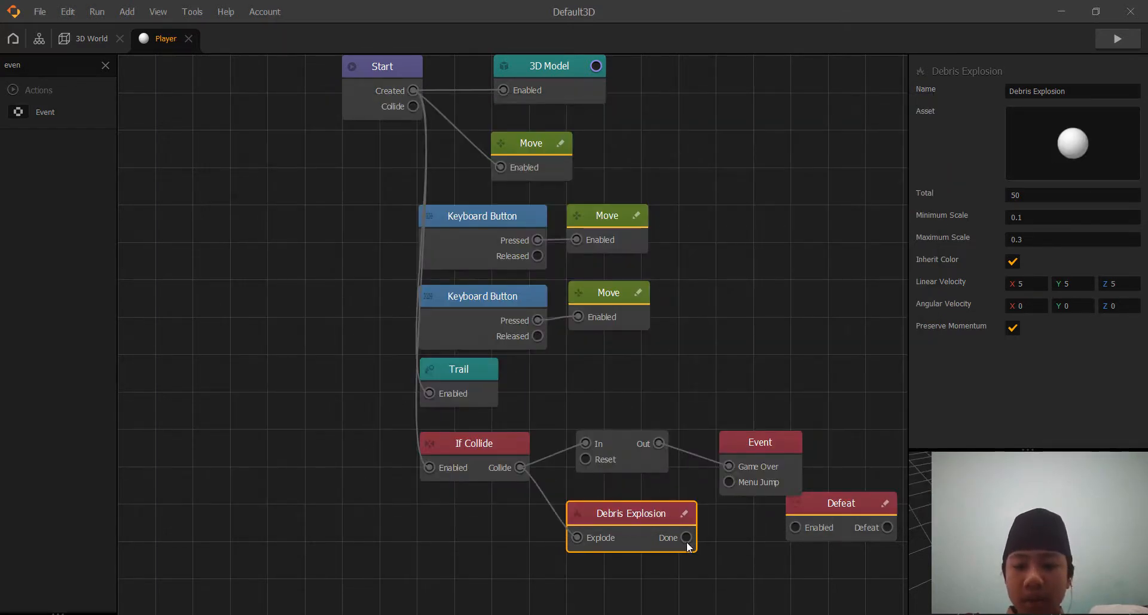
left_click_drag(794, 528, 795, 529)
mouse_move(802, 490)
left_mouse_down()
mouse_move(787, 513)
mouse_move(791, 486)
mouse_move(793, 517)
mouse_move(791, 500)
left_mouse_up()
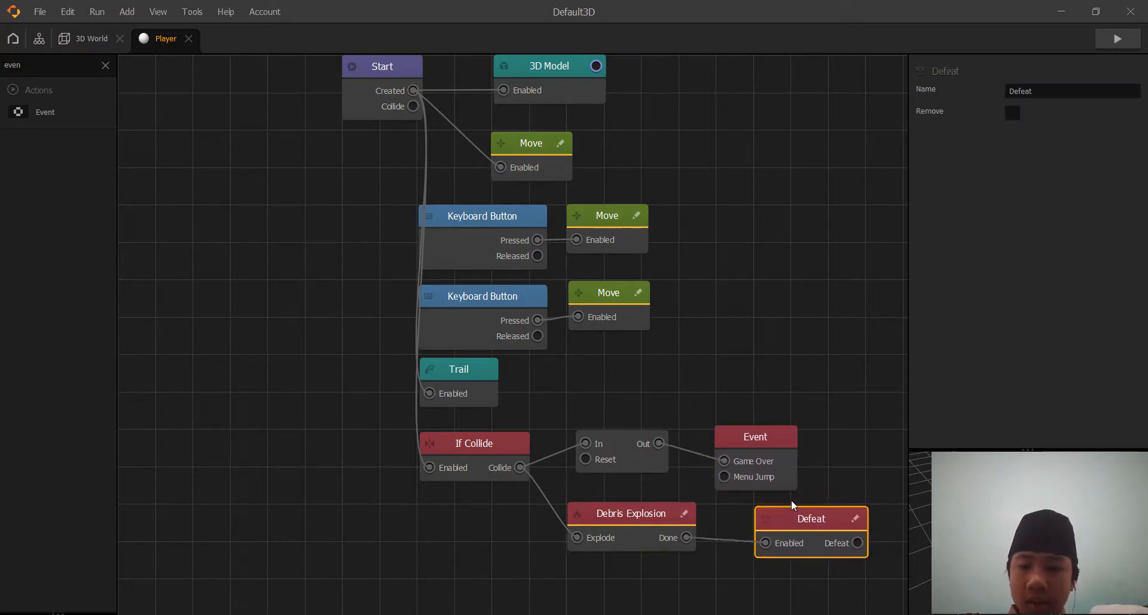
Test-play the game in a preview, close it and move the Defeat node closer to Debris Explosion.
left_click(1110, 35)
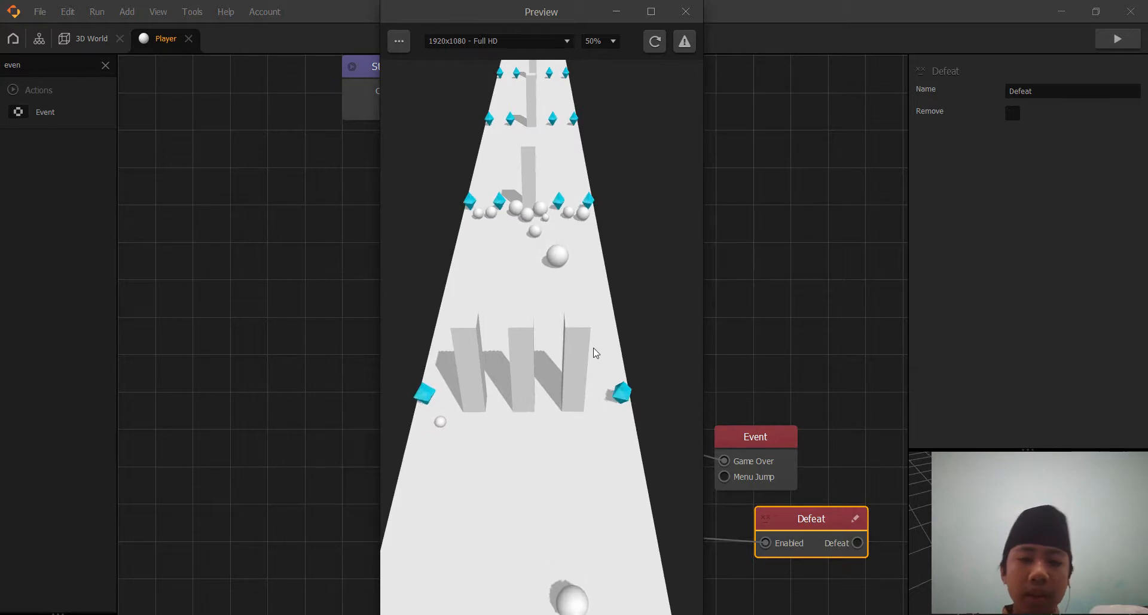
left_click(684, 12)
left_click_drag(777, 519, 735, 516)
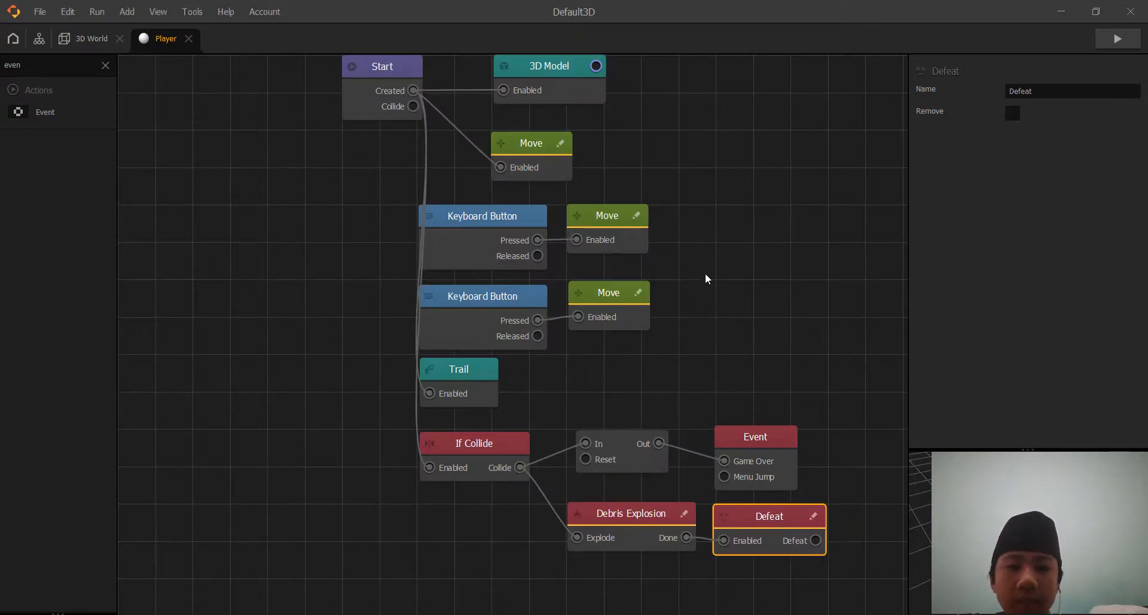
left_click_drag(705, 278, 620, 334)
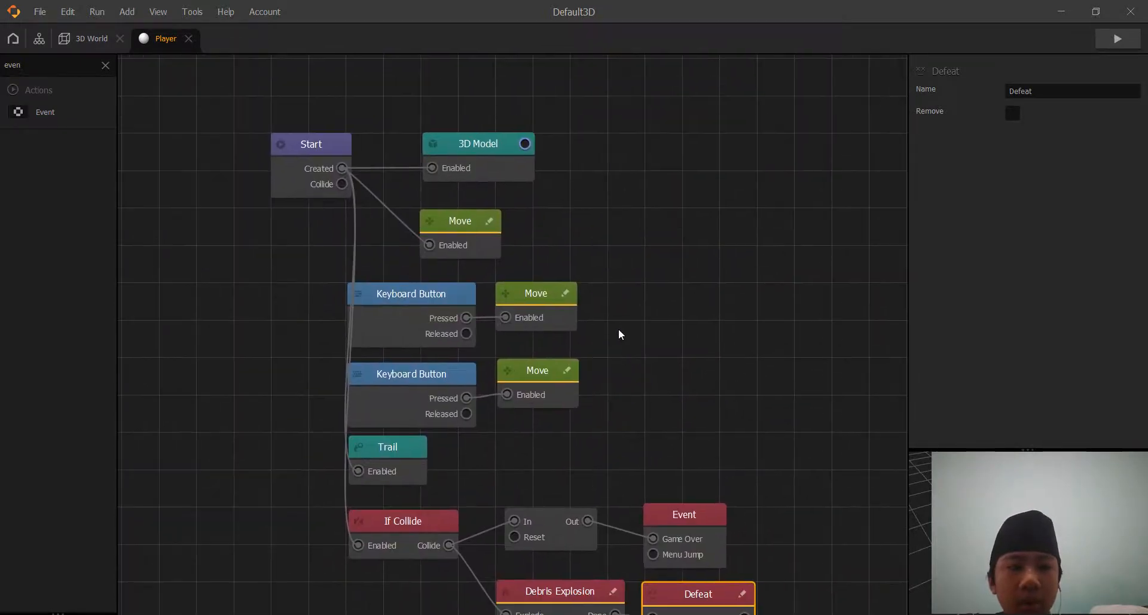
Open the Enemy object's node graph and add a Set Color node with its Set input connected to Start's Created output.
left_click(74, 39)
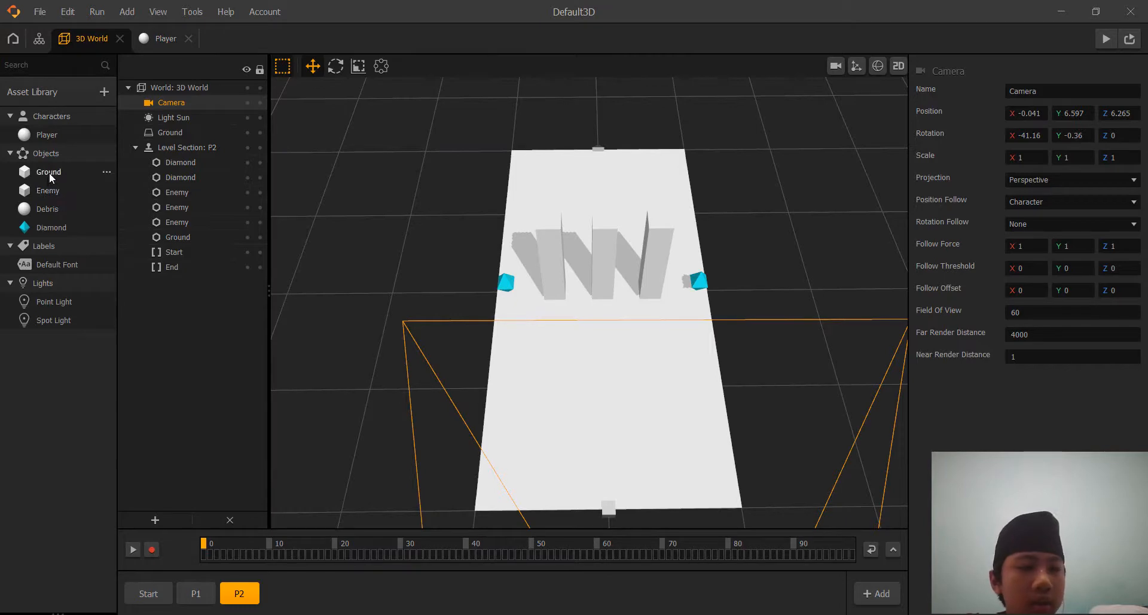
left_click(48, 190)
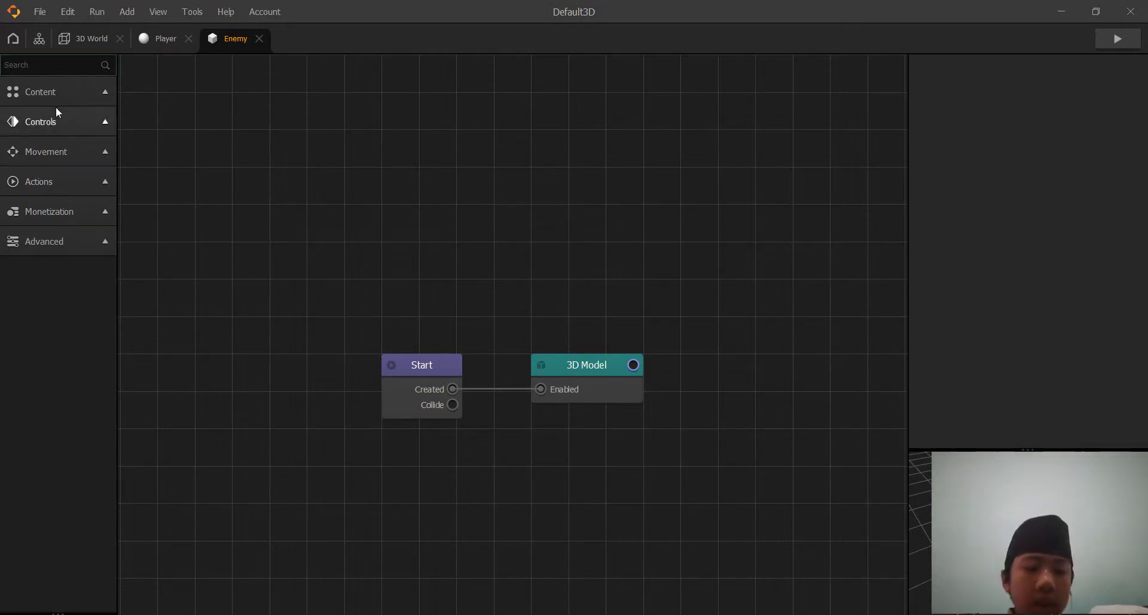
type("set")
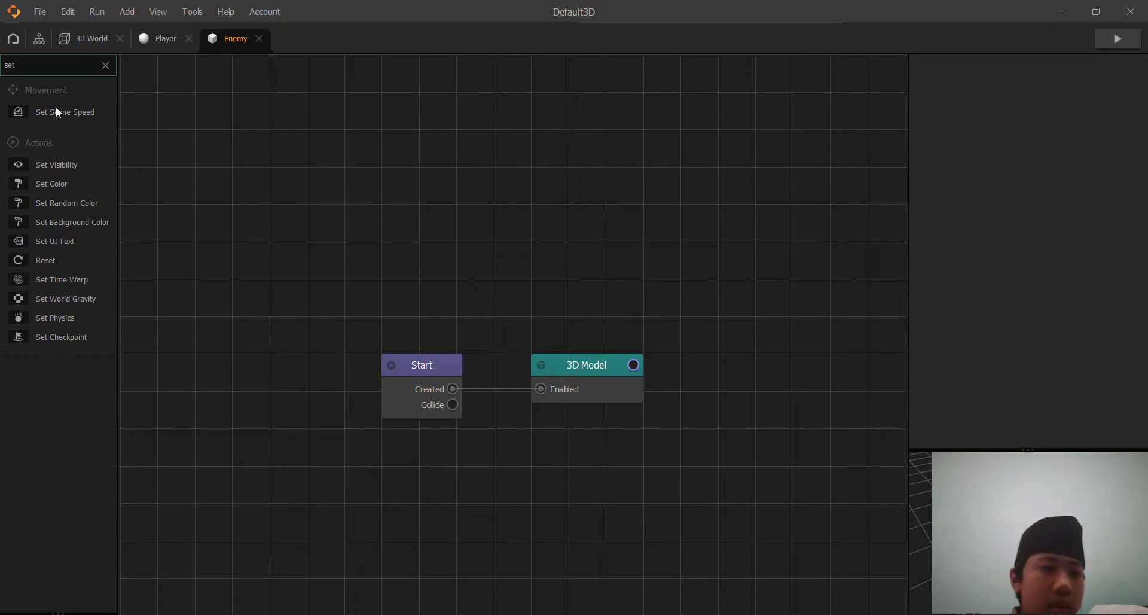
left_click_drag(55, 181, 540, 437)
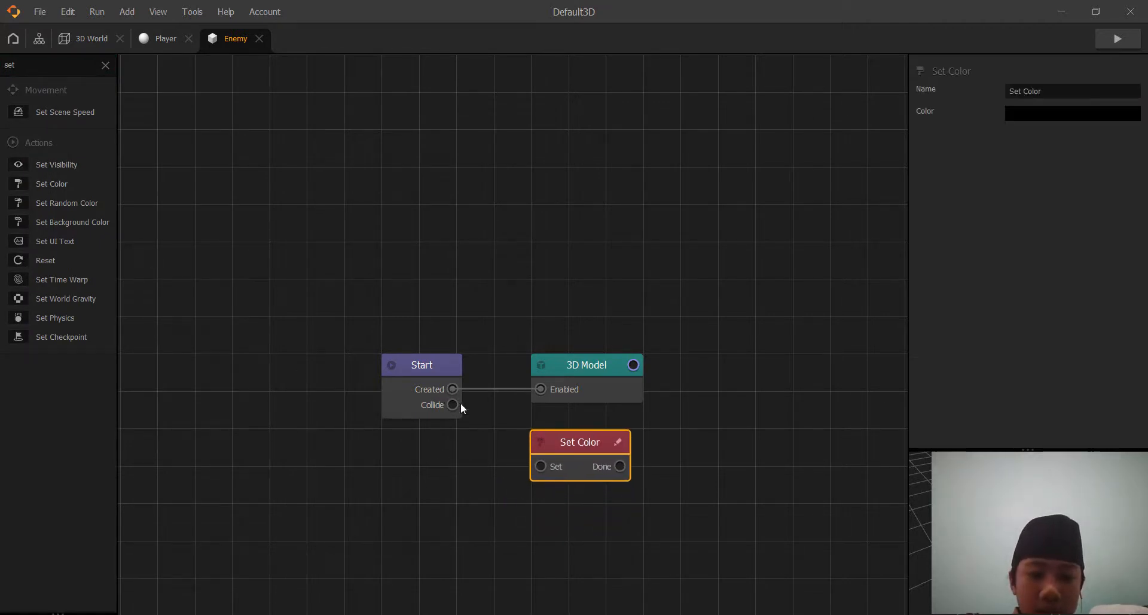
left_click_drag(453, 390, 540, 467)
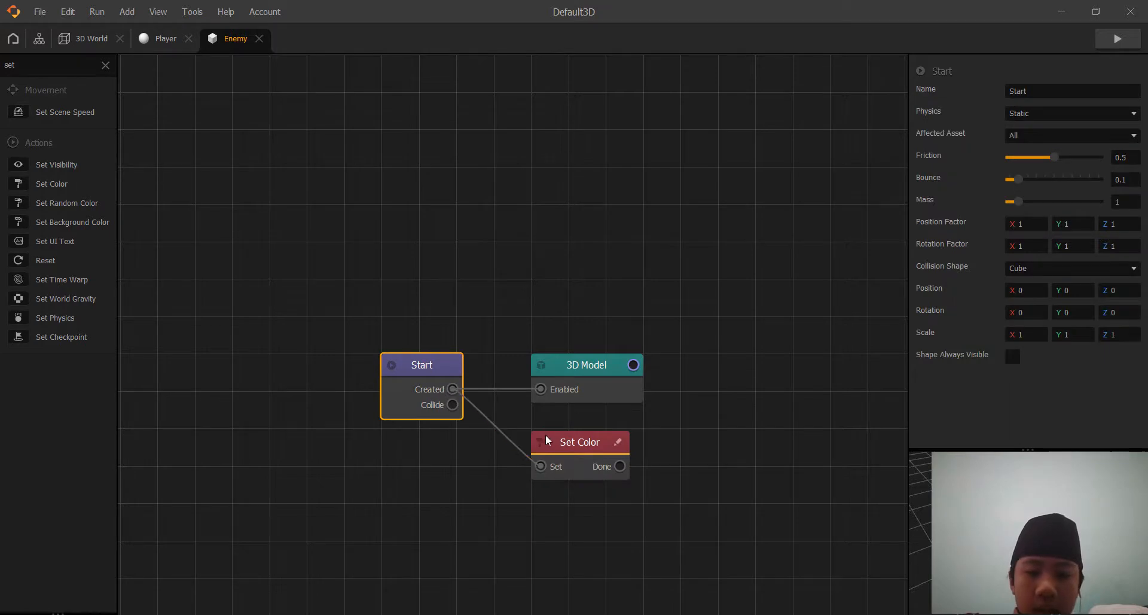
Set the Enemy's Set Color node to red (#ff0000) and check the enemies in a game preview.
left_click(545, 440)
left_click(1010, 113)
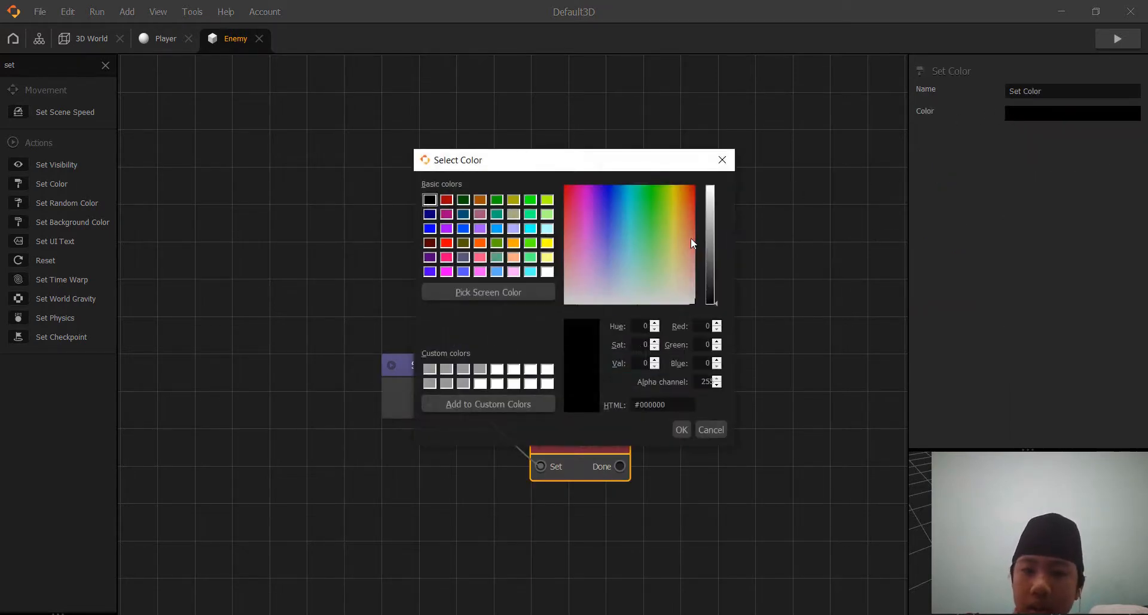
left_click_drag(710, 256, 712, 157)
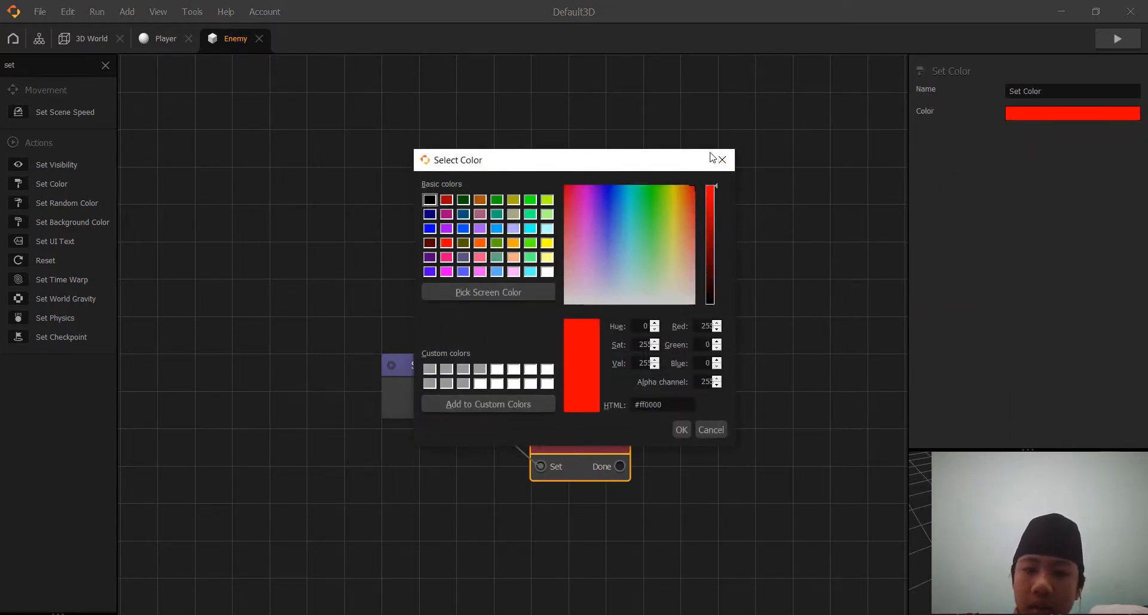
left_click(683, 430)
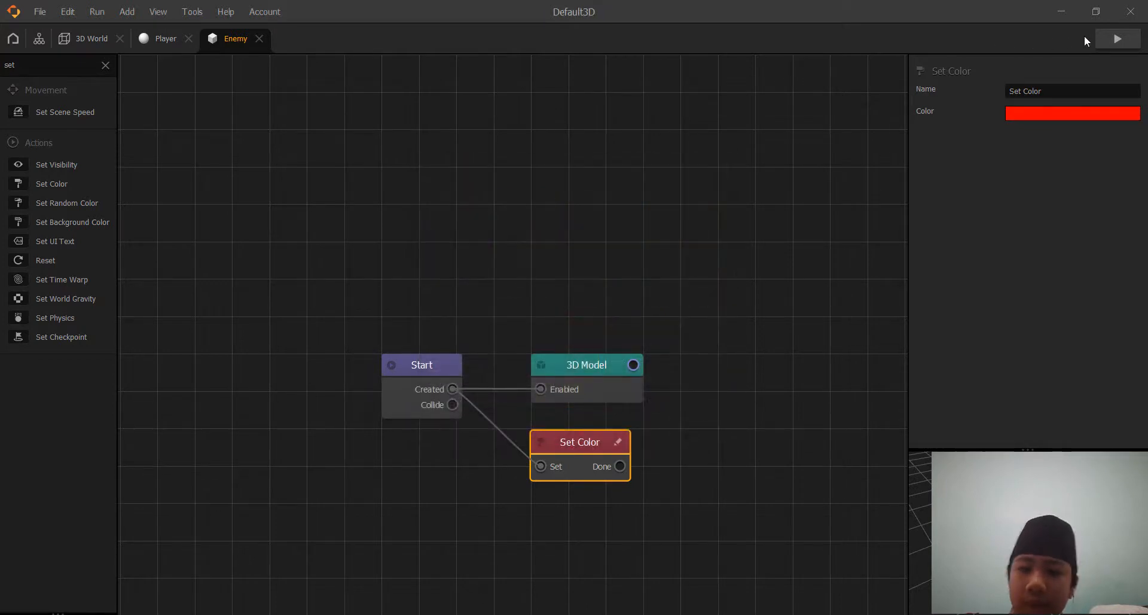
left_click(1106, 38)
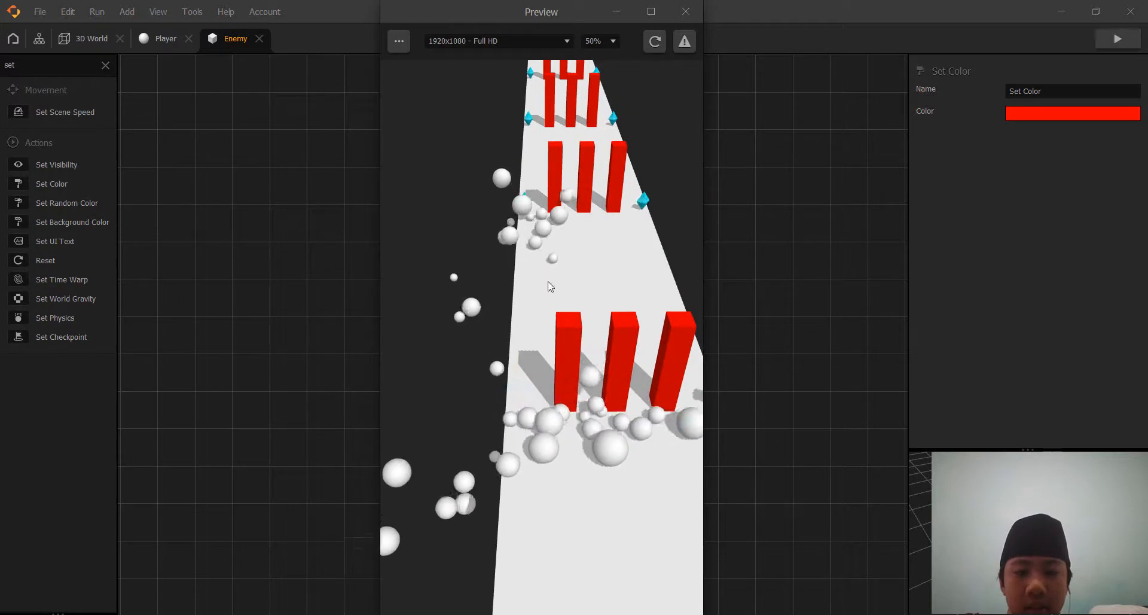
left_click(694, 13)
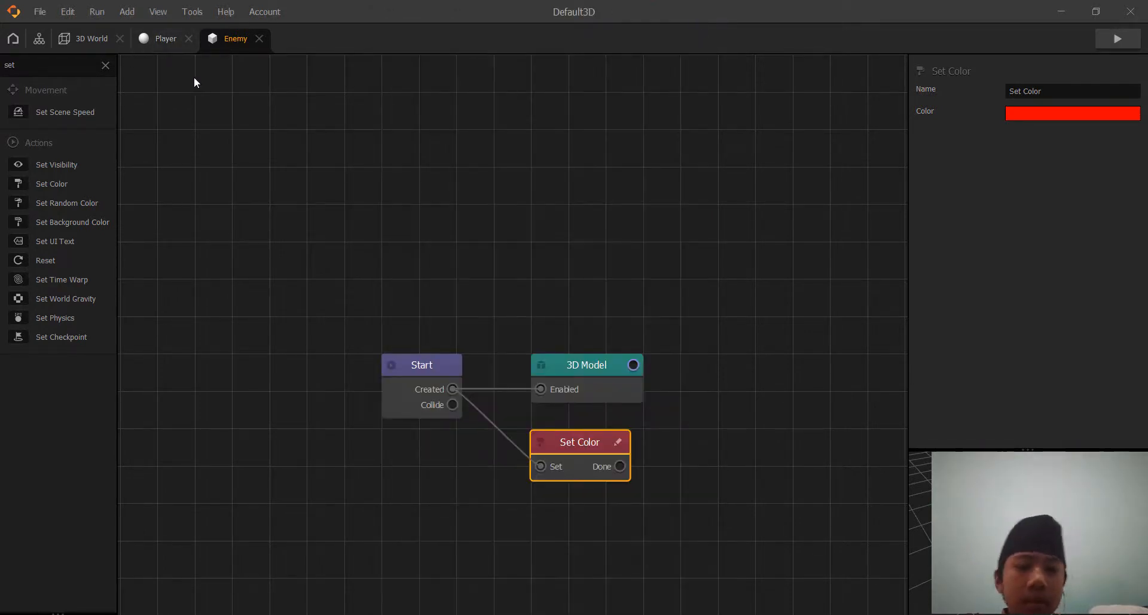
Open the Ground object's node graph and add a Set Color node with its Set input connected to Start's Created output.
left_click(84, 38)
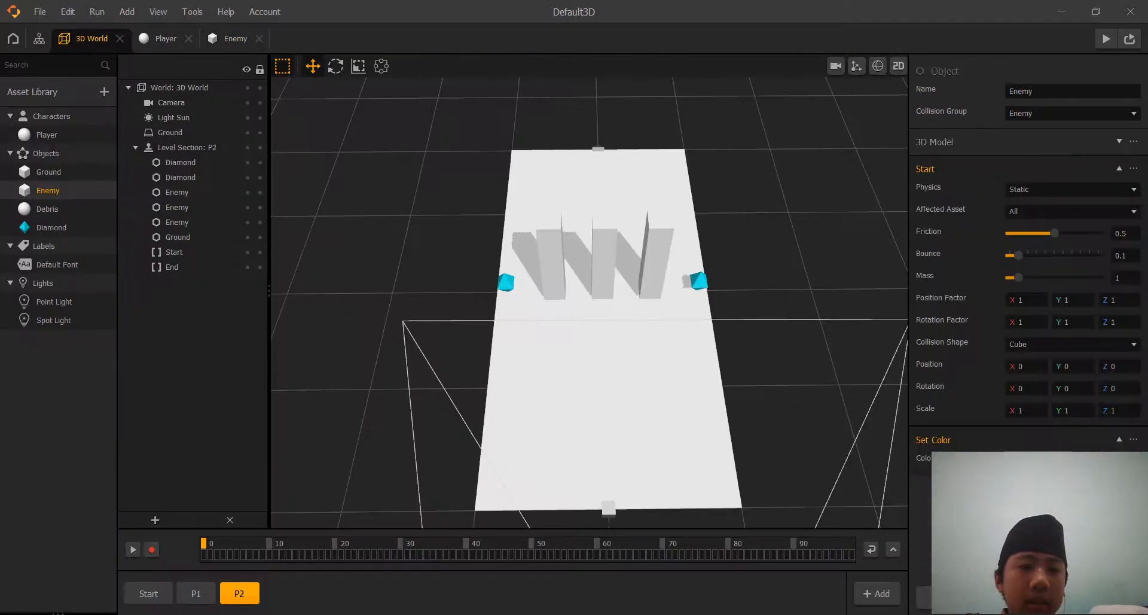
double_click(42, 168)
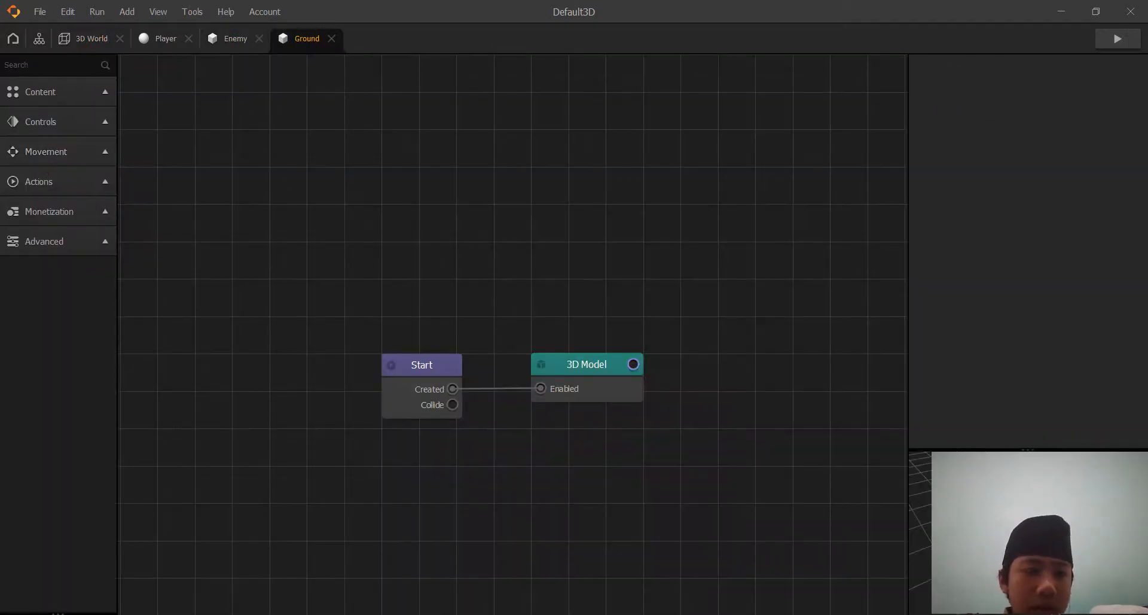
left_click(42, 64)
type("se")
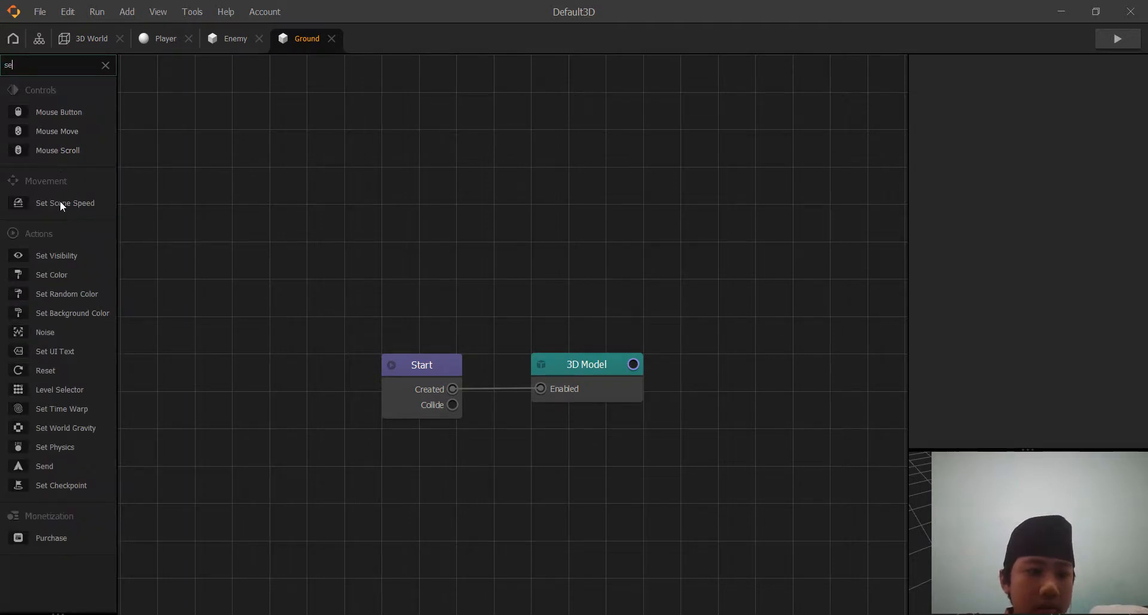
left_click_drag(51, 274, 538, 436)
left_click(447, 382)
left_click_drag(452, 389, 543, 465)
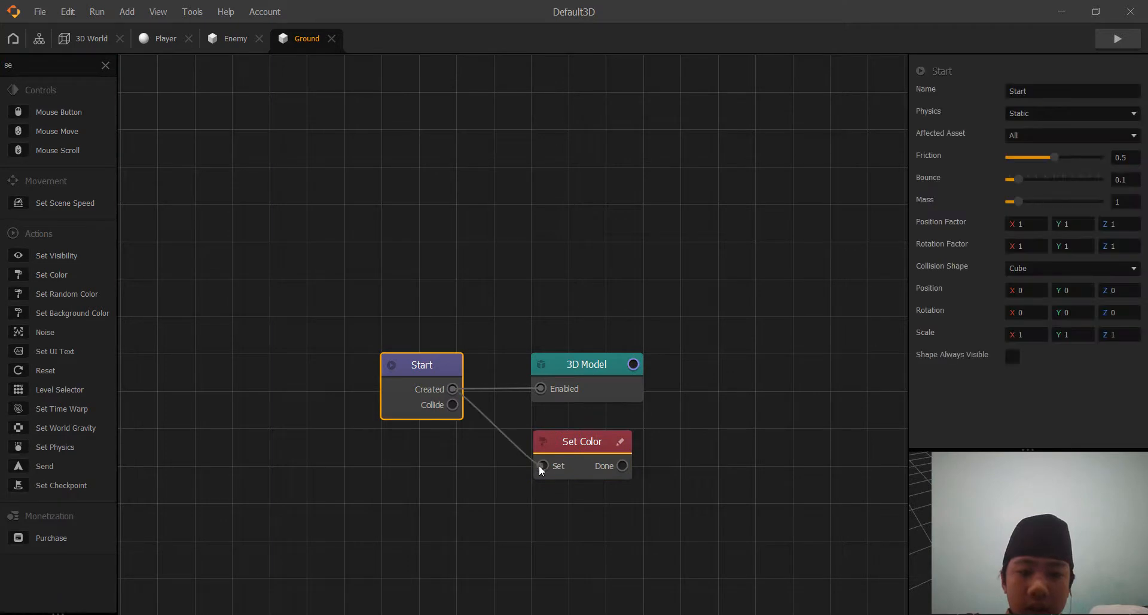
Test-play the game in a preview with the recolored ground, steering the ball to both sides.
left_click(1123, 39)
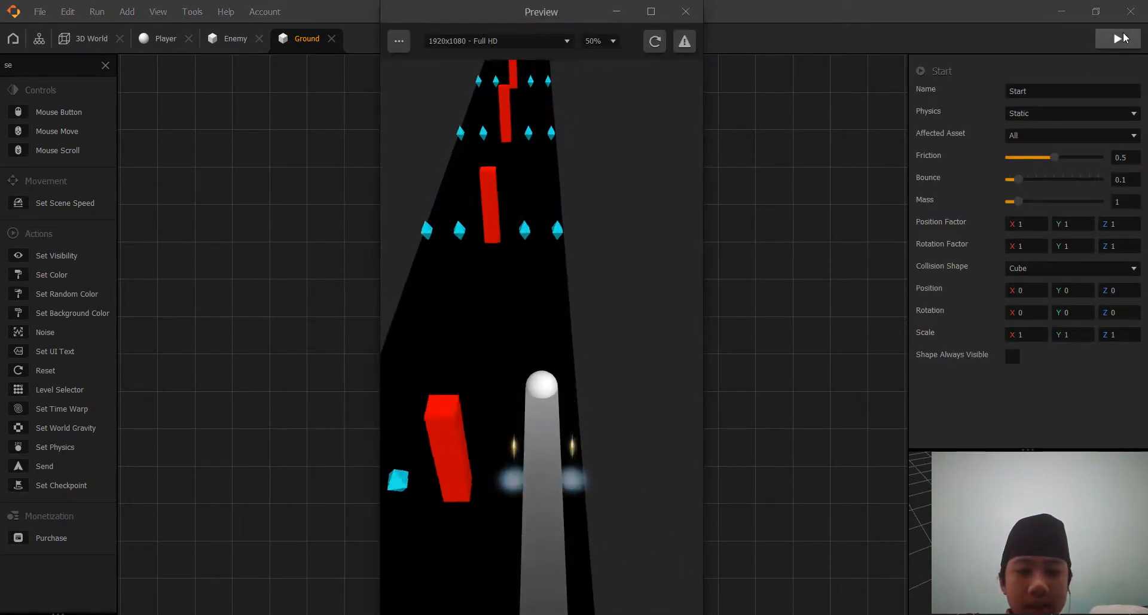
key("Left")
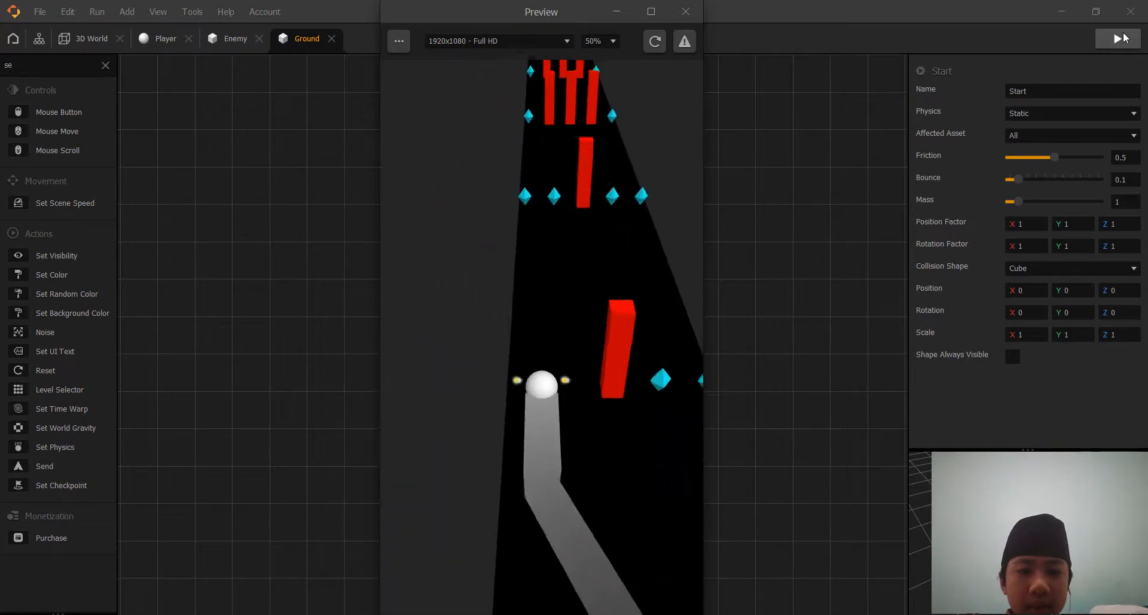
key("Right")
key("Left")
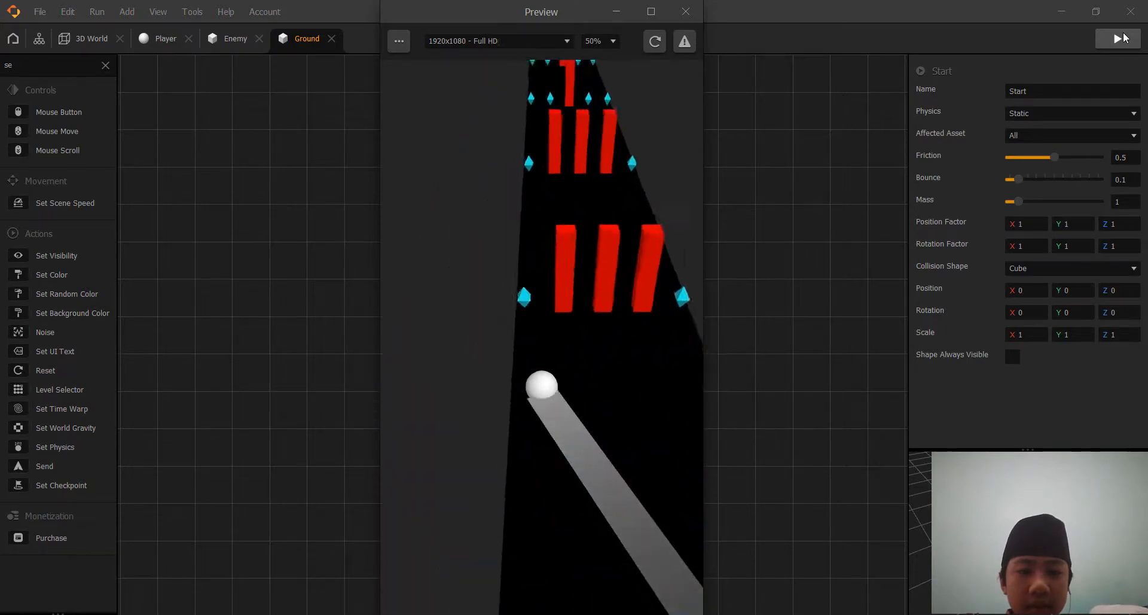
left_click(686, 12)
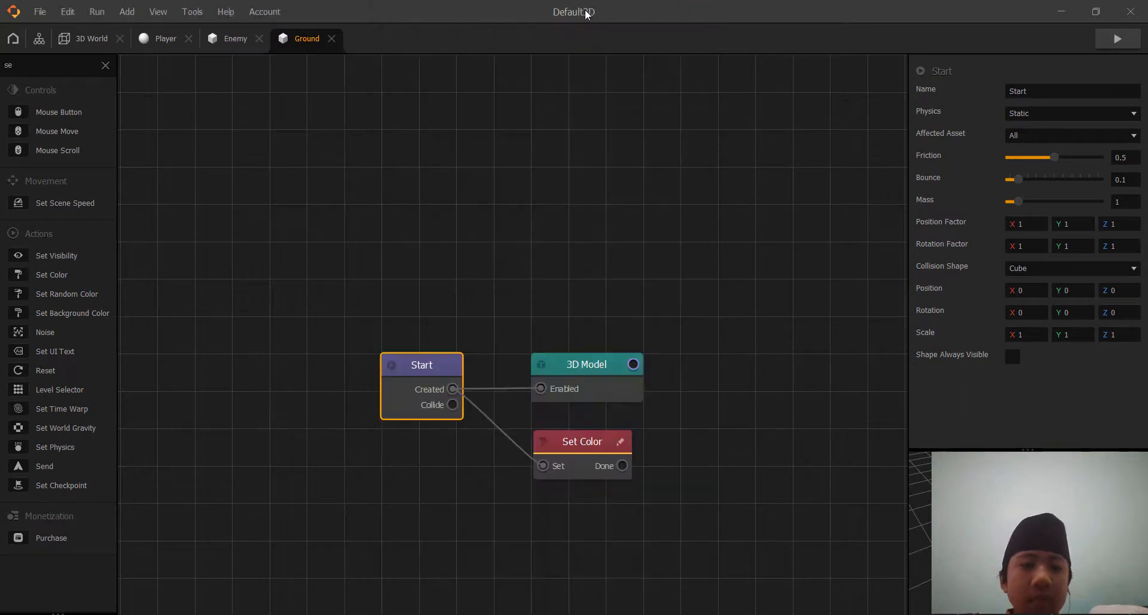
Add a UI Screen node to the project's main mind map and move the 3D World node closer to Start.
left_click(40, 39)
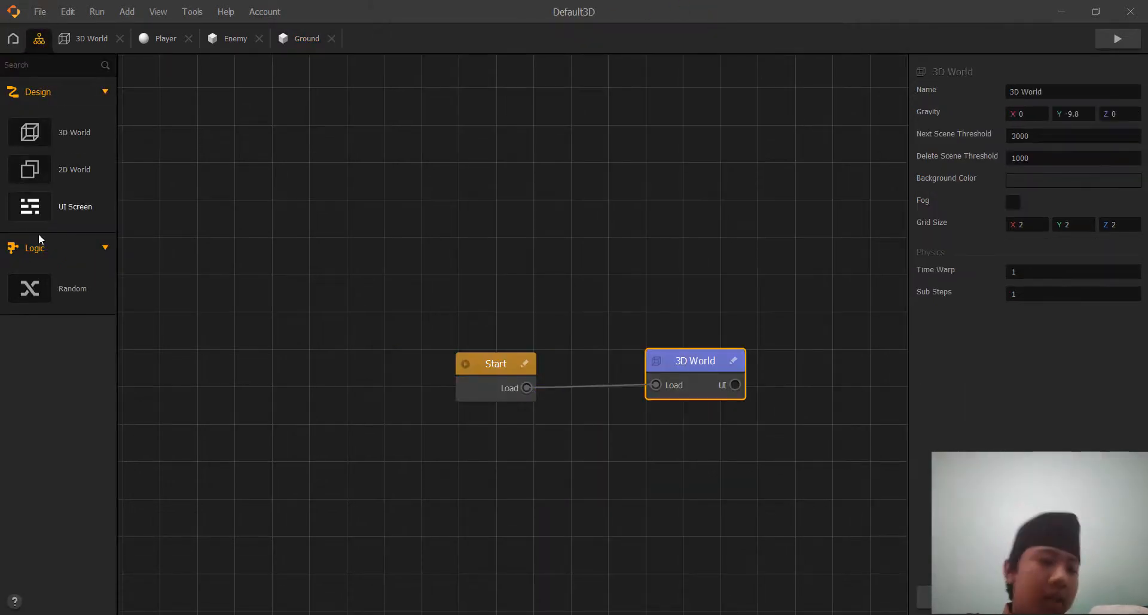
left_click_drag(46, 209, 109, 228)
left_click_drag(596, 476, 830, 455)
left_click_drag(707, 359, 668, 354)
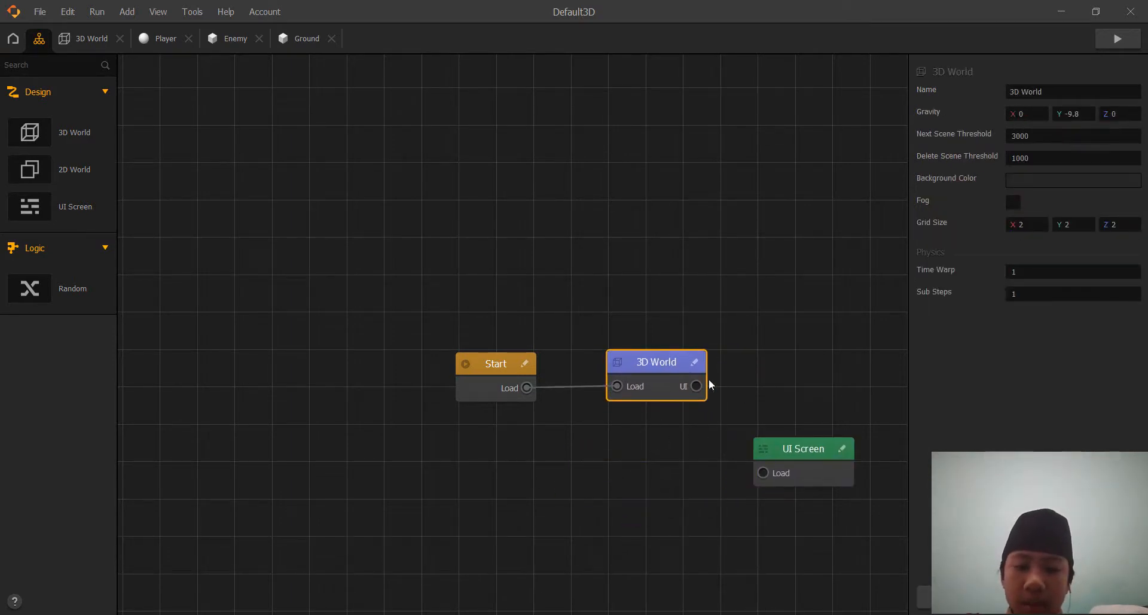
left_click(764, 450)
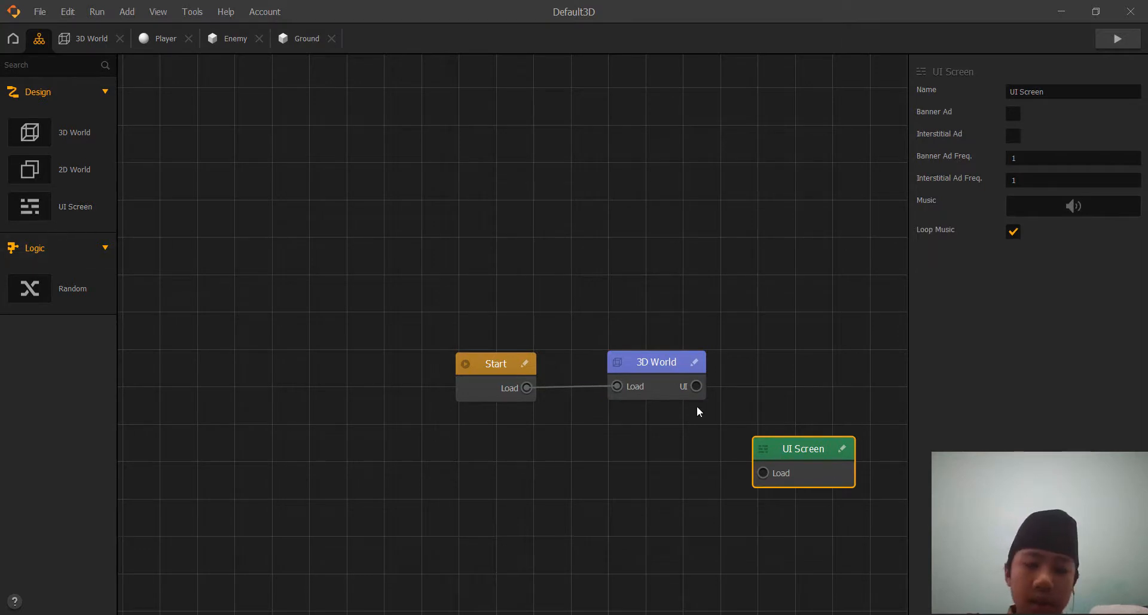
Duplicate the UI Screen node and line up both UI Screen nodes beside the 3D World node.
key("ctrl+d")
left_click_drag(769, 457, 749, 371)
middle_click_drag(764, 482, 596, 477)
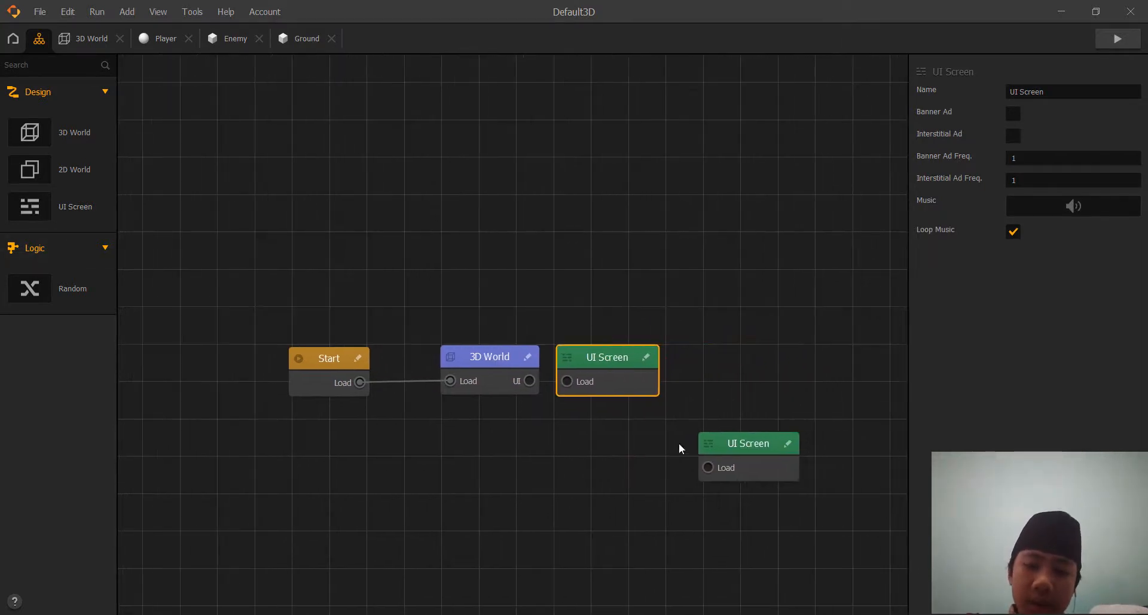
left_click_drag(723, 442, 696, 357)
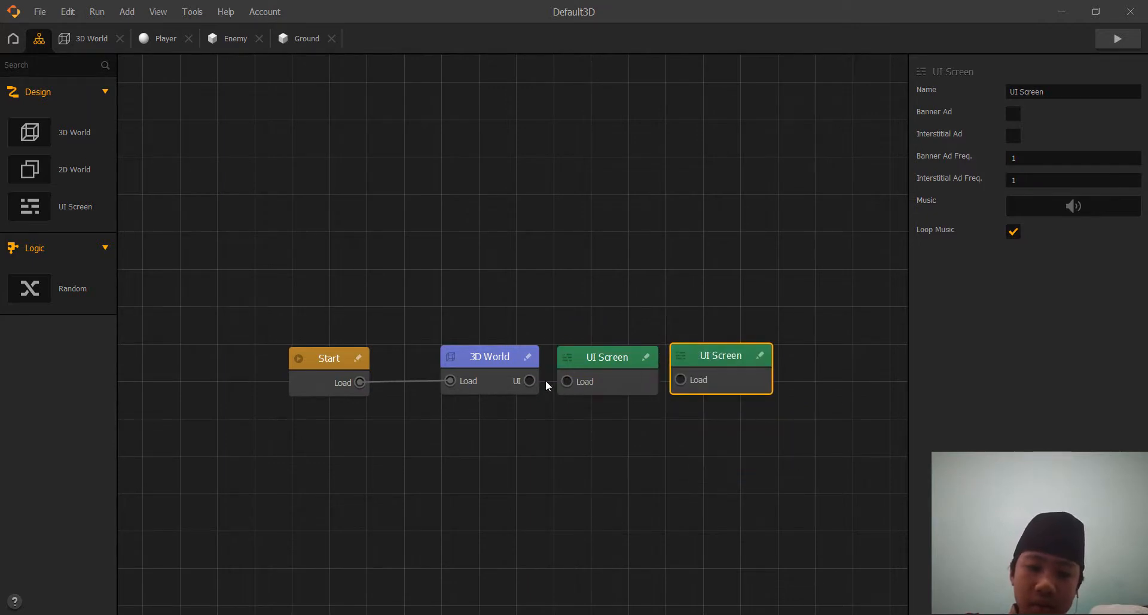
Open the UI Screen nearest the 3D World node and place an Event Observer near its center.
double_click(599, 354)
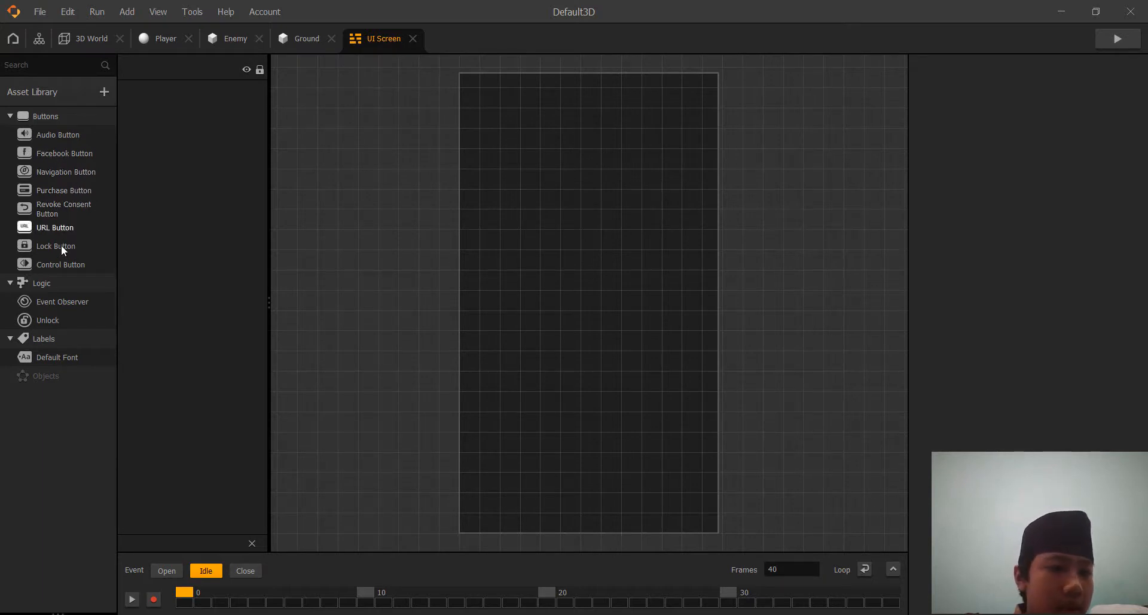
left_click_drag(53, 301, 521, 298)
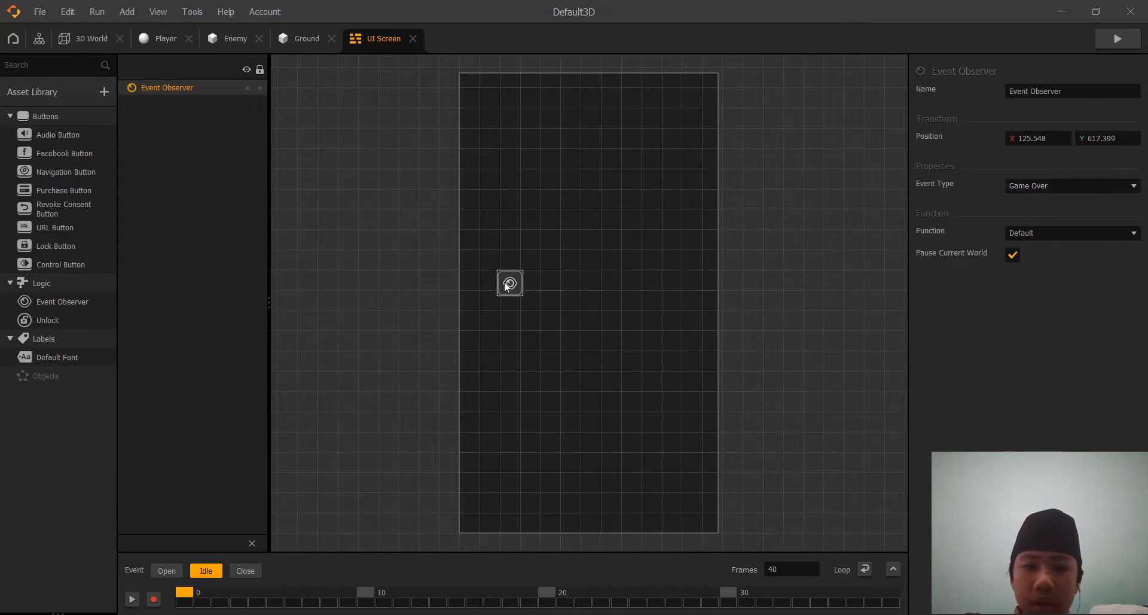
left_click_drag(508, 284, 588, 273)
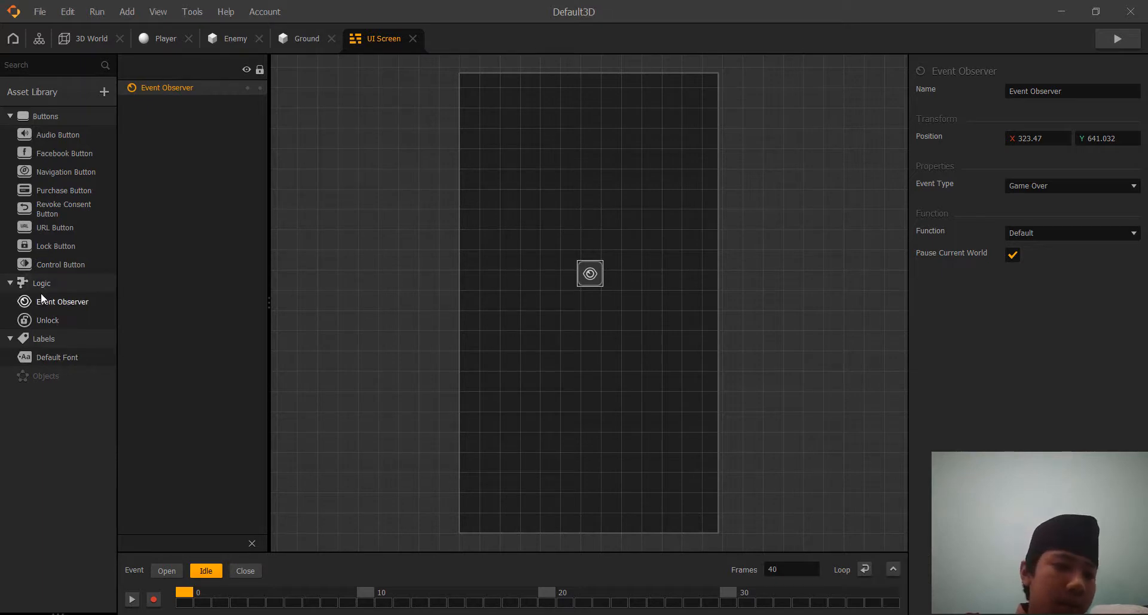
Add a Default Font label near the UI Screen's upper edge with Function Score, Score Type Points and Amount Total, and preview the game.
left_click_drag(71, 359, 600, 132)
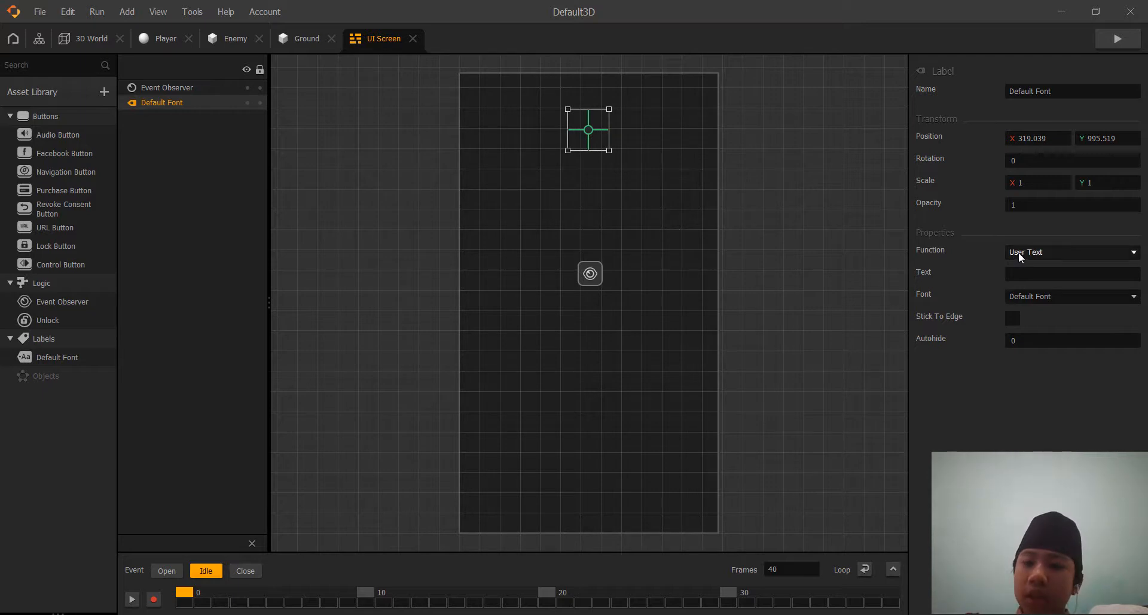
left_click(1051, 252)
left_click(1054, 278)
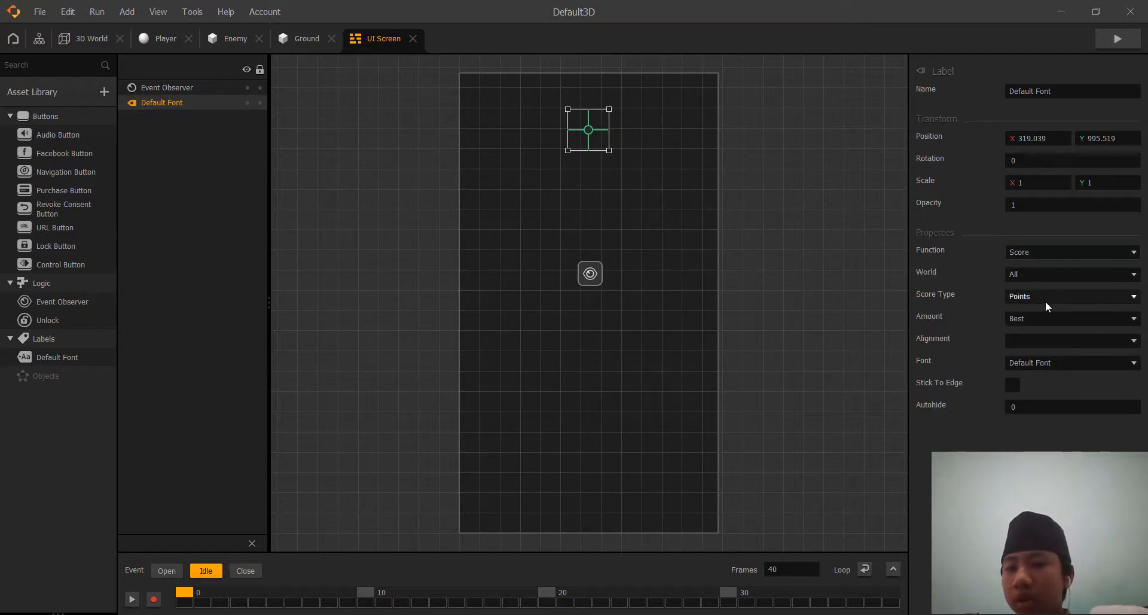
left_click(1045, 300)
left_click(1029, 312)
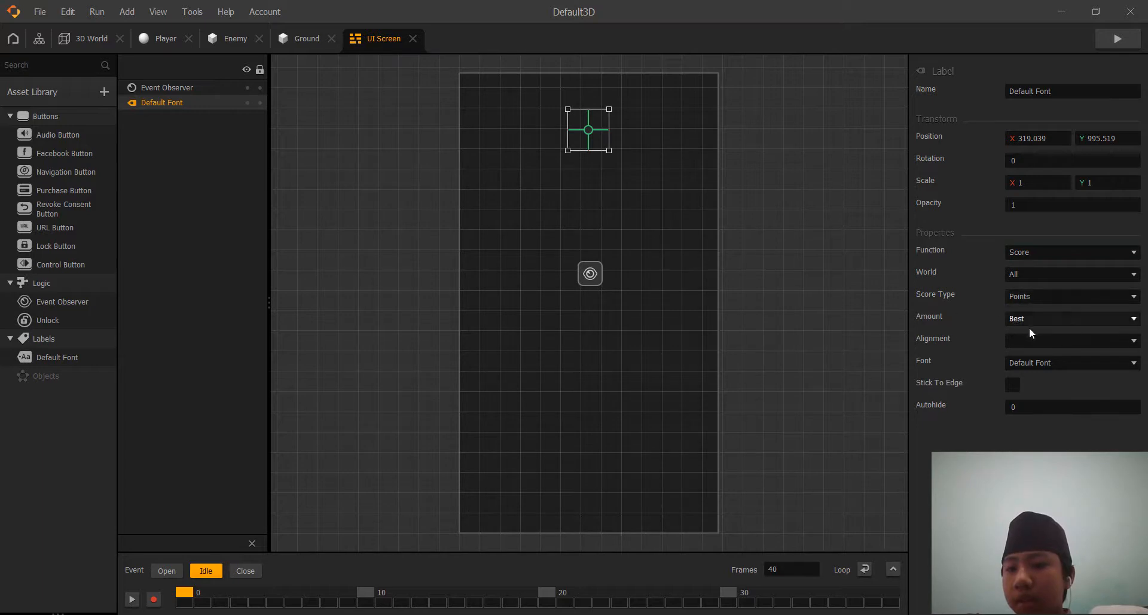
left_click(1037, 320)
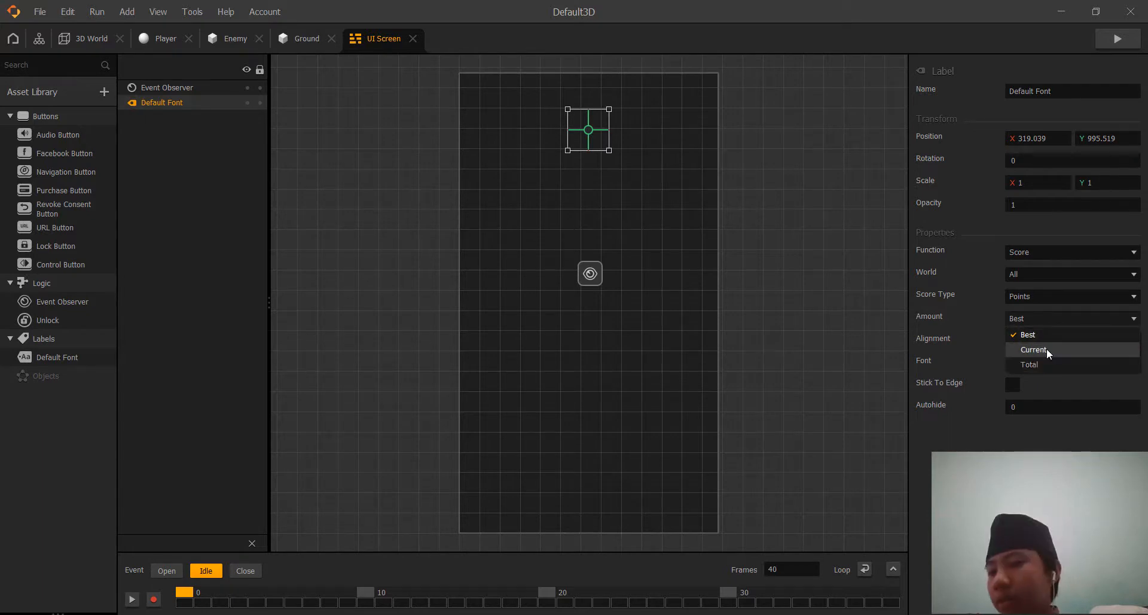
left_click(1037, 363)
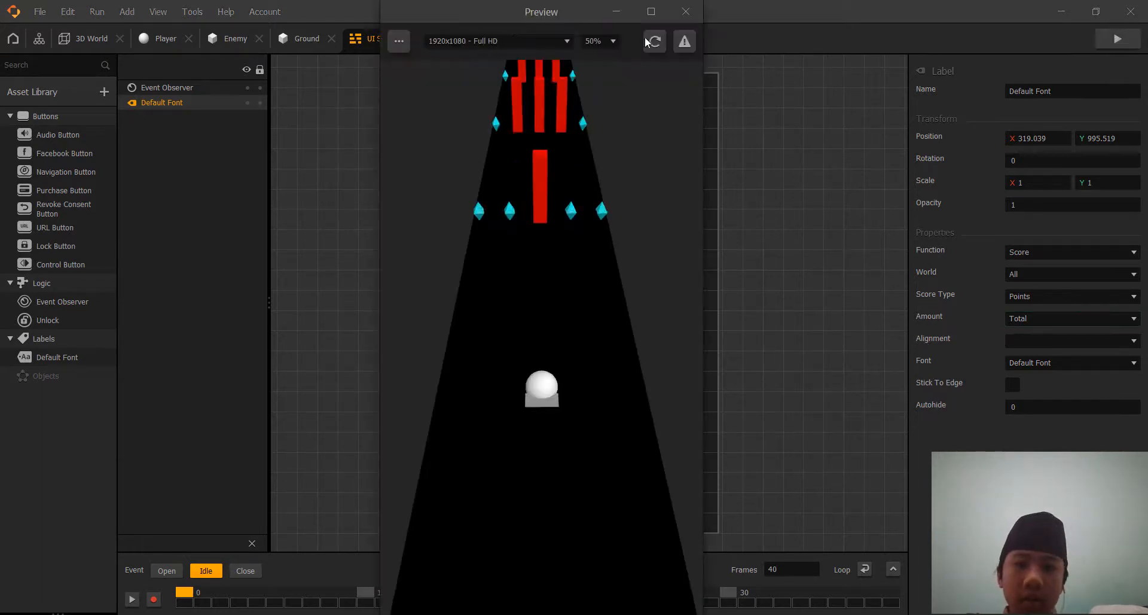
left_click(689, 9)
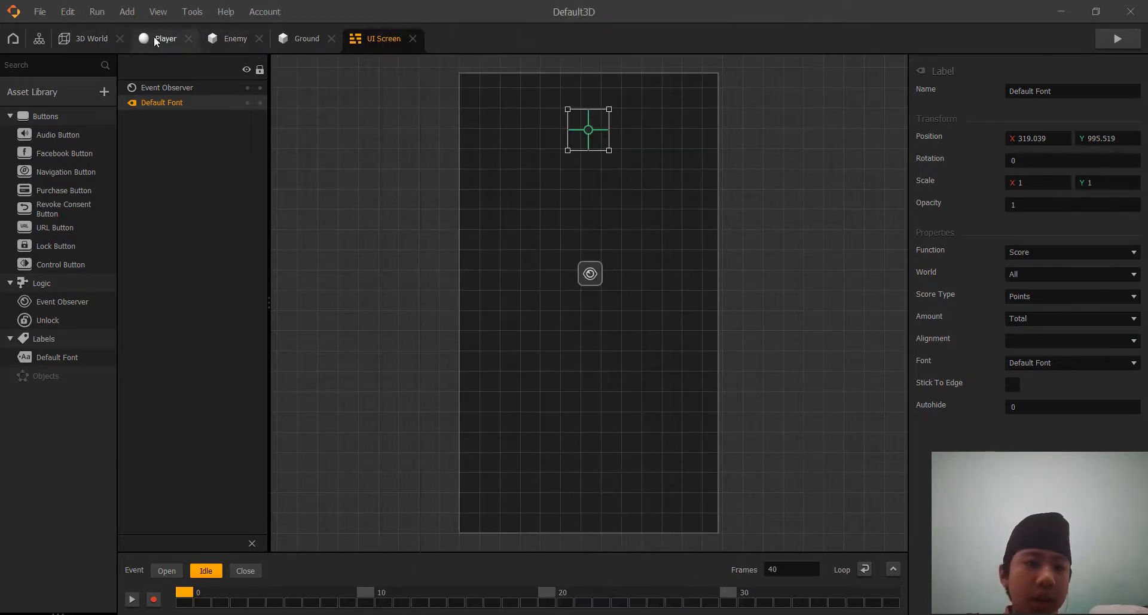
Space out the UI Screen nodes, connect 3D World's UI output to the nearer one's Load input, and test-play the game.
left_click(92, 38)
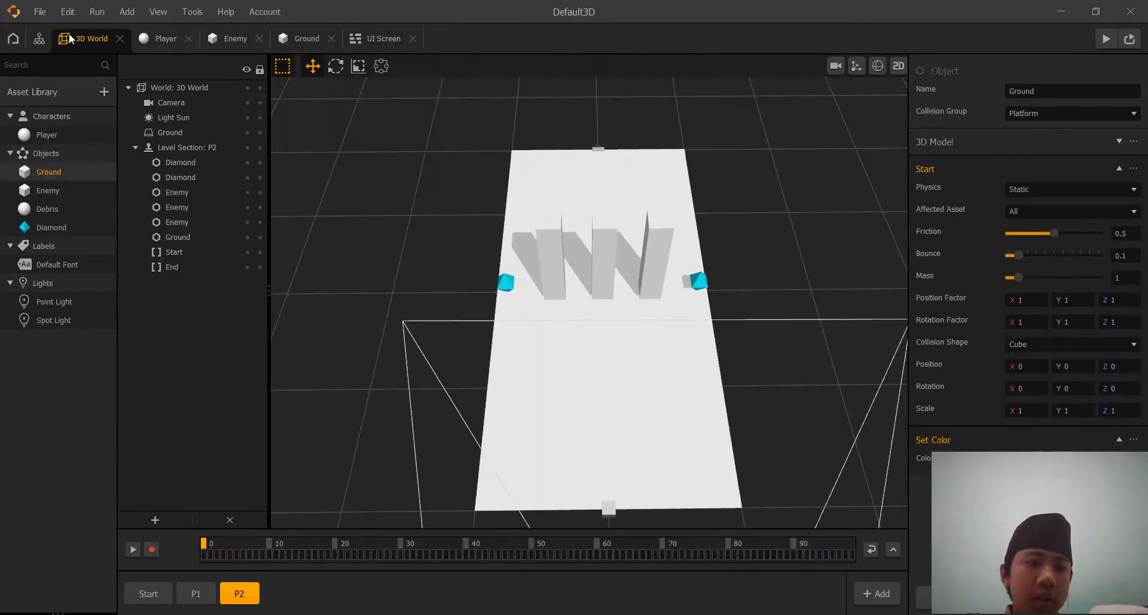
left_click(43, 39)
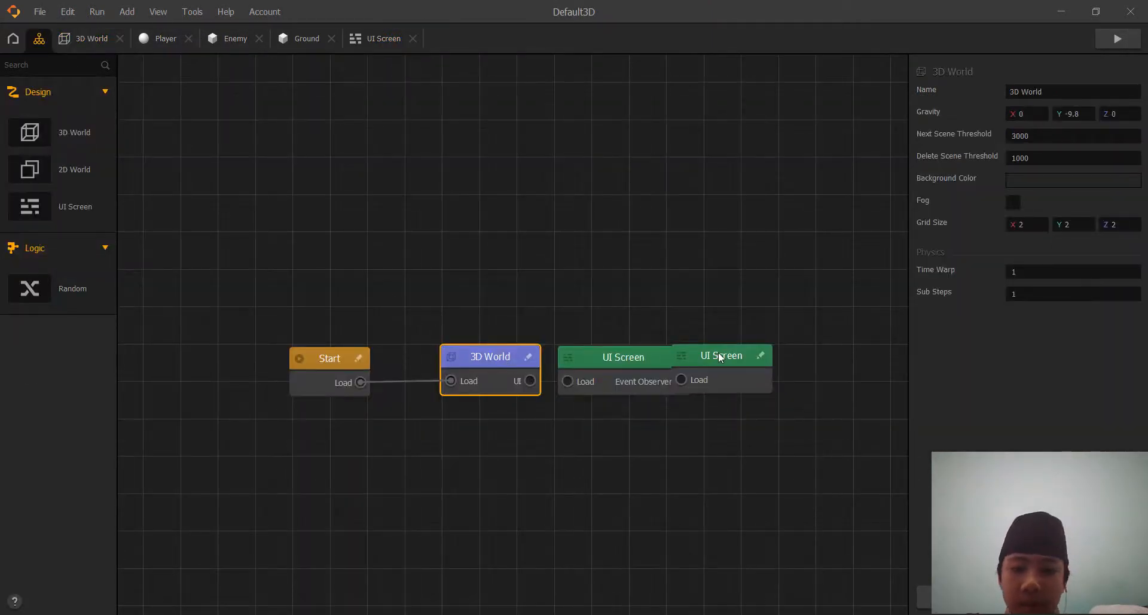
left_click_drag(720, 357, 807, 354)
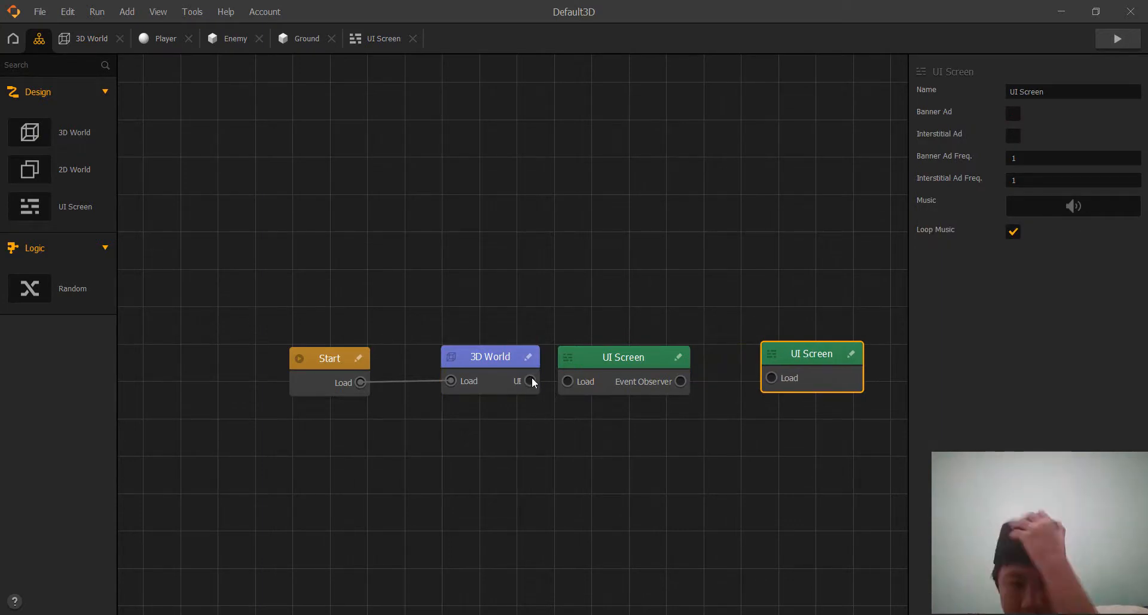
left_click_drag(530, 381, 561, 384)
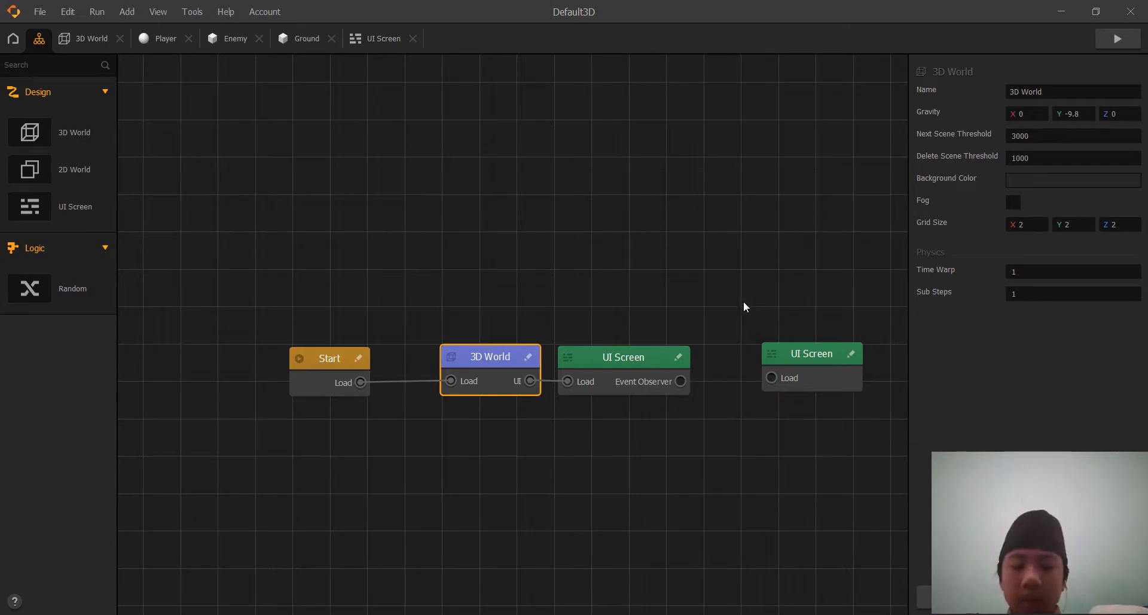
left_click(1114, 41)
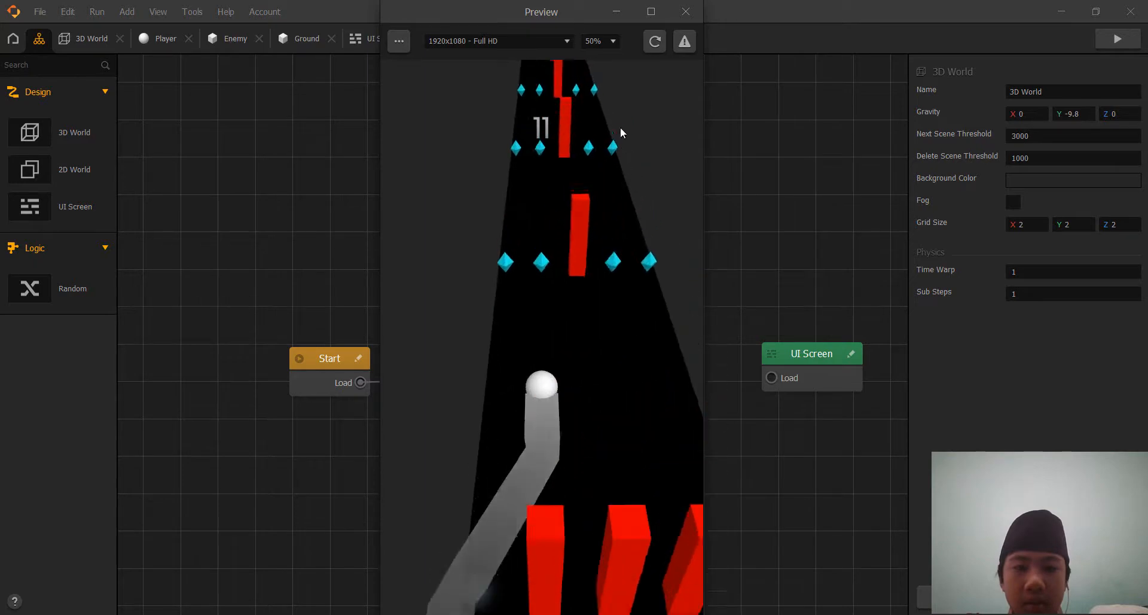
left_click(685, 13)
Add a Position Limiter node to the Player's node graph.
left_click(161, 38)
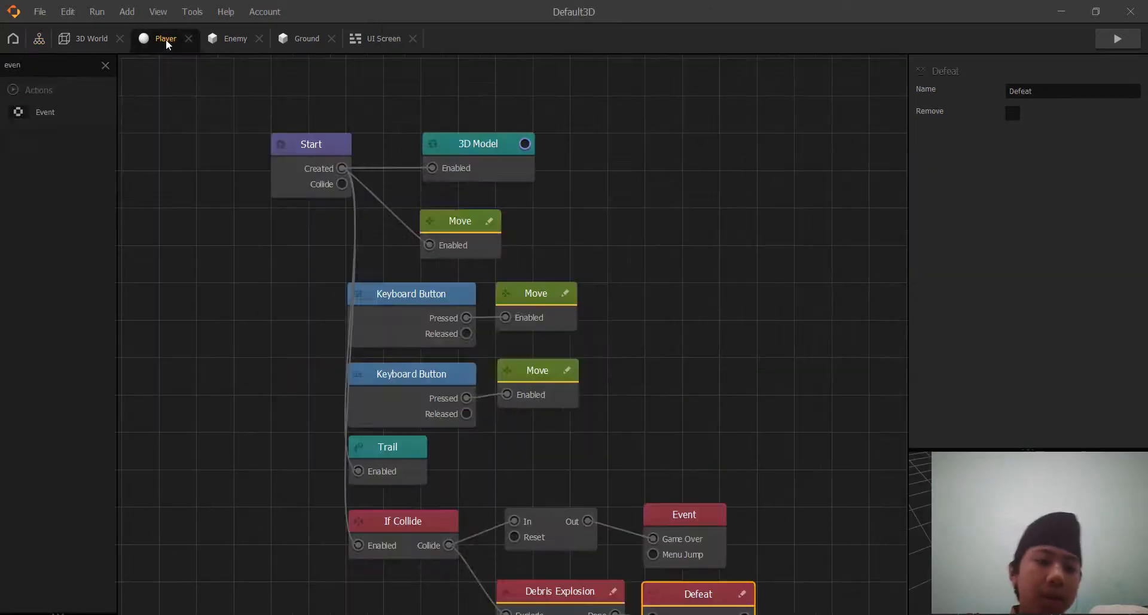
middle_click_drag(823, 402, 786, 266)
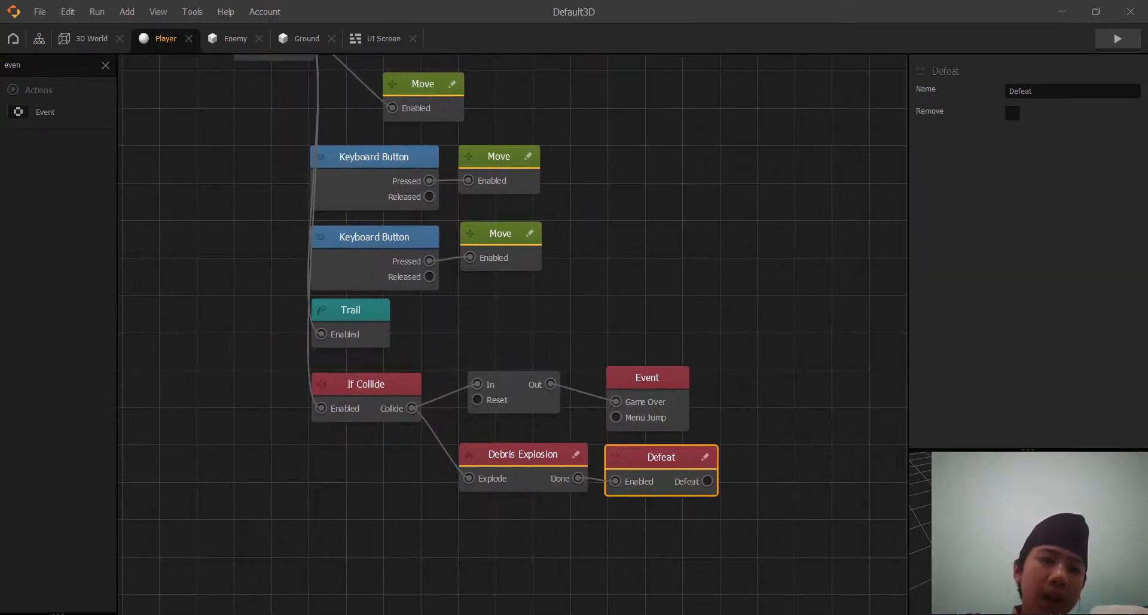
left_click(51, 65)
key("BackSpace")
key("BackSpace")
key("BackSpace")
key("BackSpace")
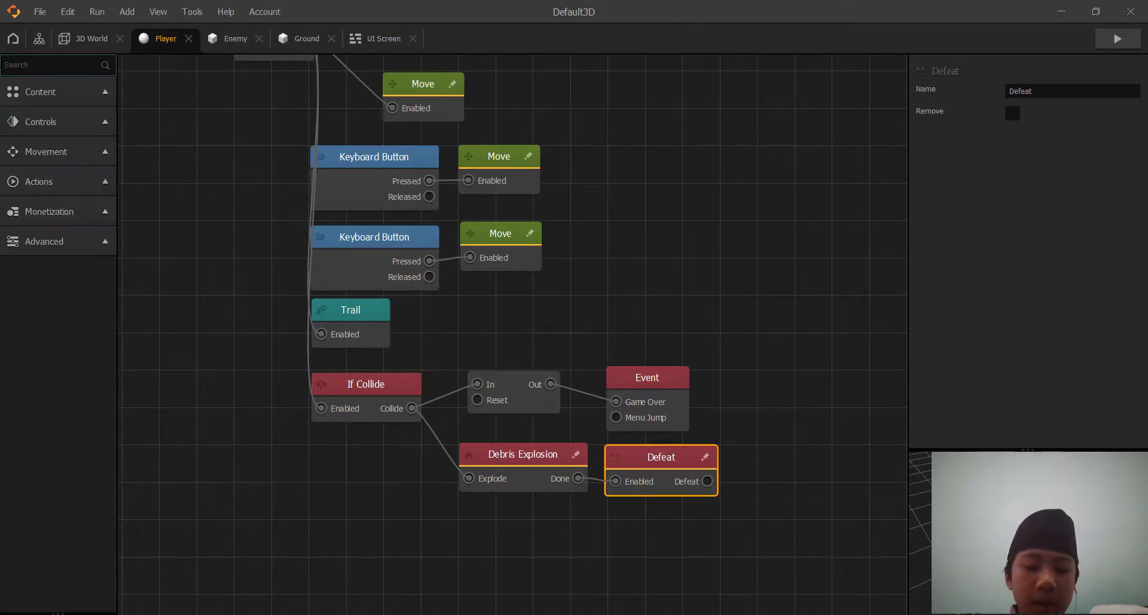
type("po")
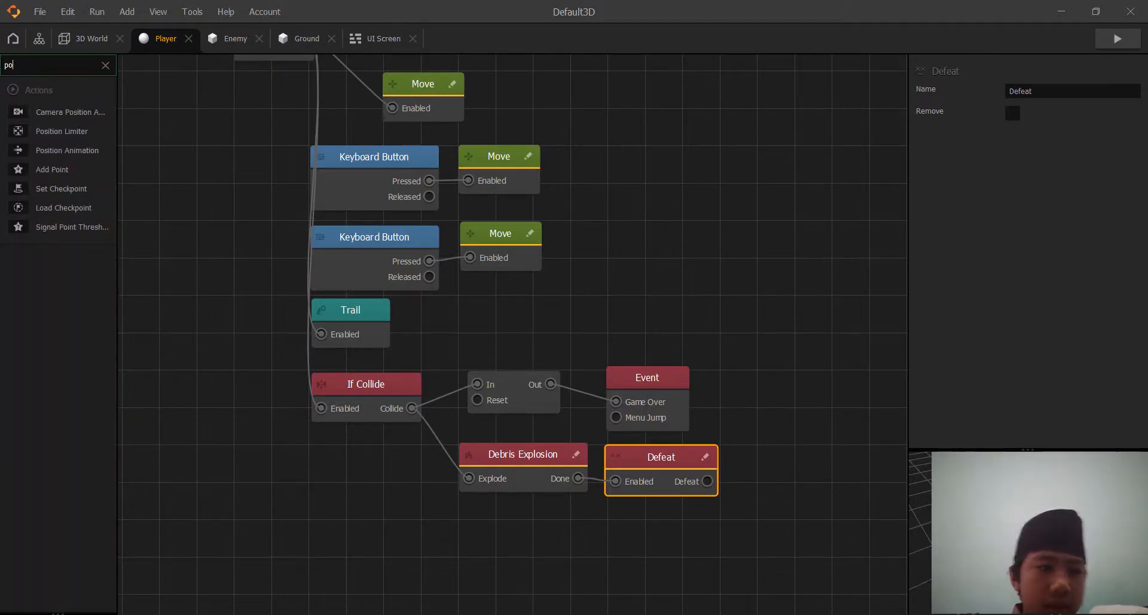
left_click_drag(60, 131, 680, 192)
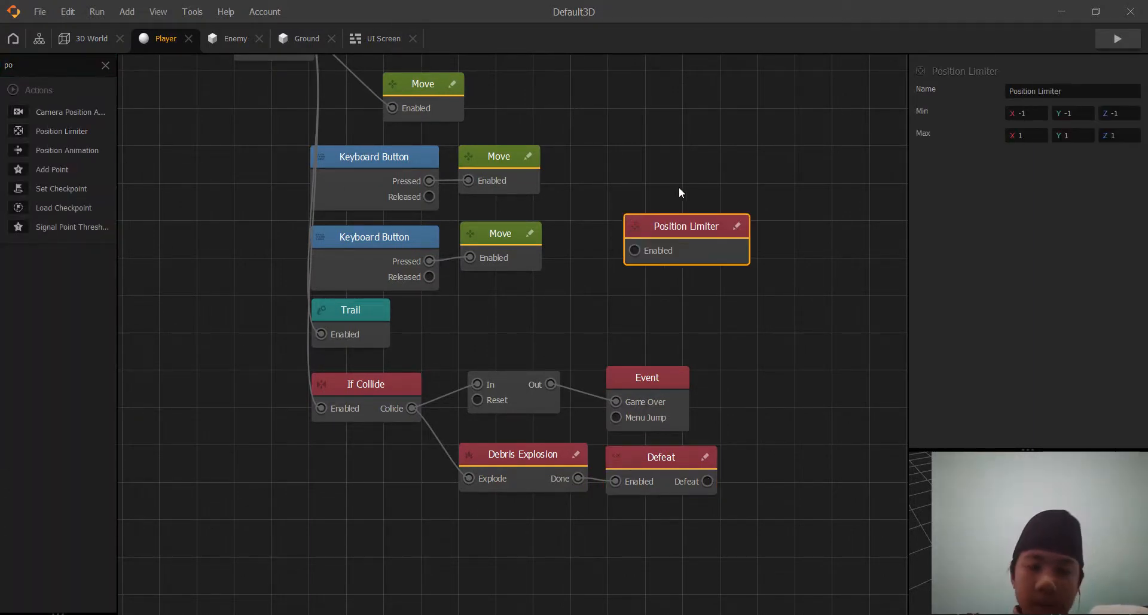
middle_click_drag(680, 192, 669, 326)
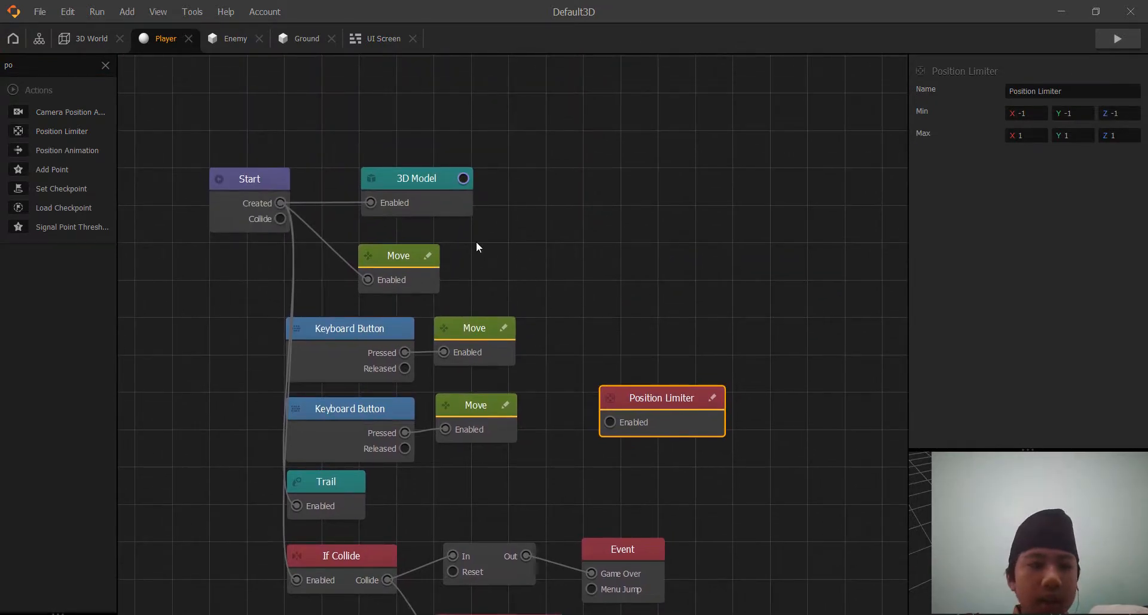
Check the scale of the ground placed in the 3D World and look at the Ground's node graph.
left_click(77, 38)
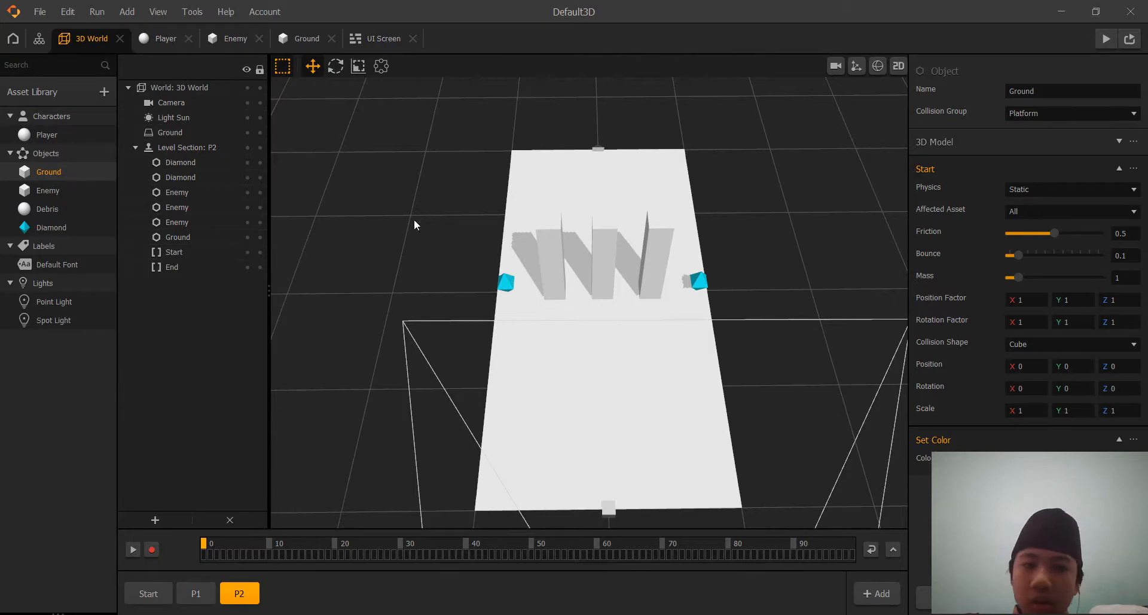
left_click(575, 367)
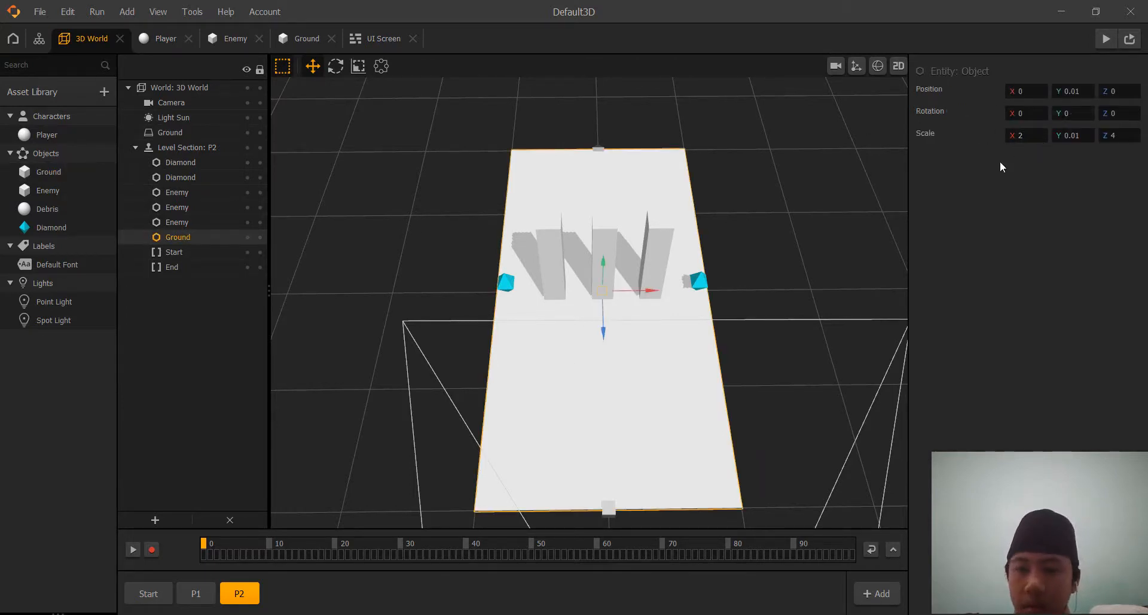
left_click(314, 37)
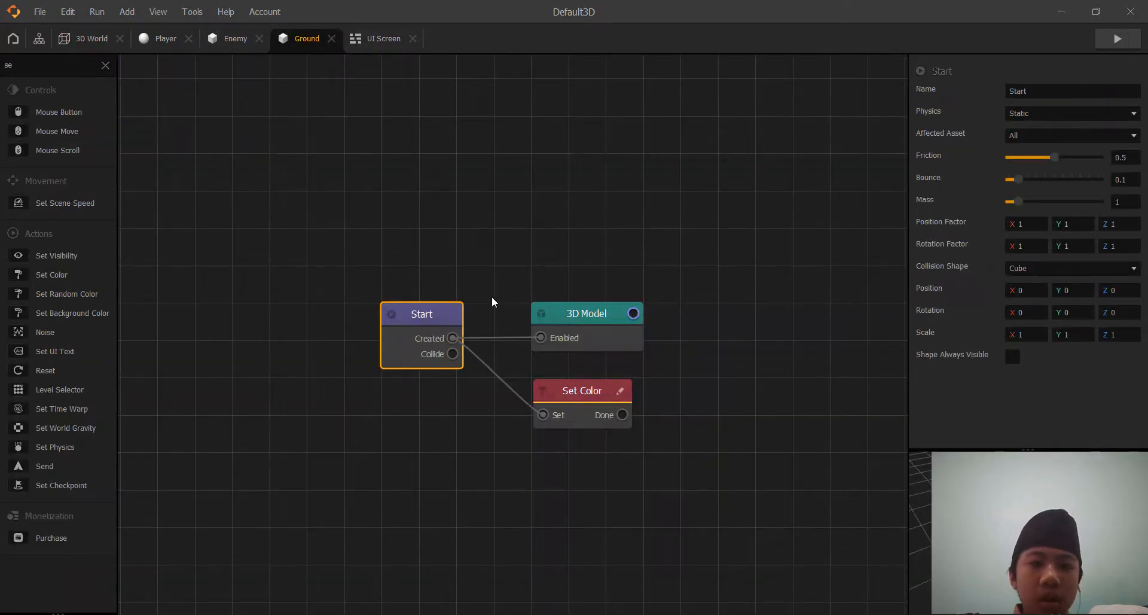
Connect Start's Created output to the Position Limiter's Enabled input in the Player graph and move the limiter above the 3D Model node.
left_click(167, 38)
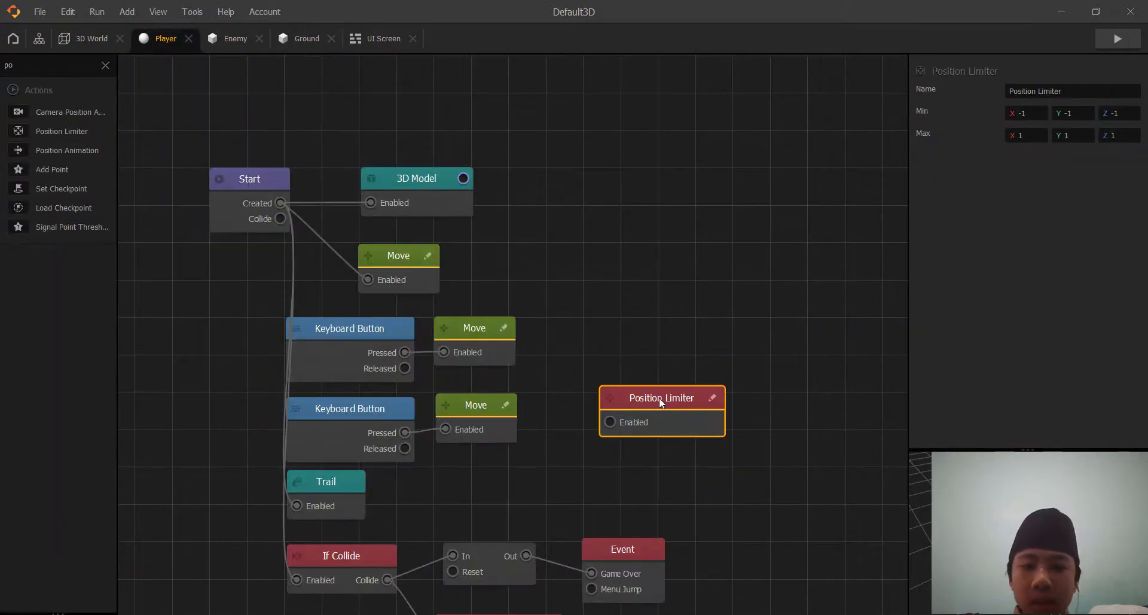
left_click_drag(659, 397, 643, 364)
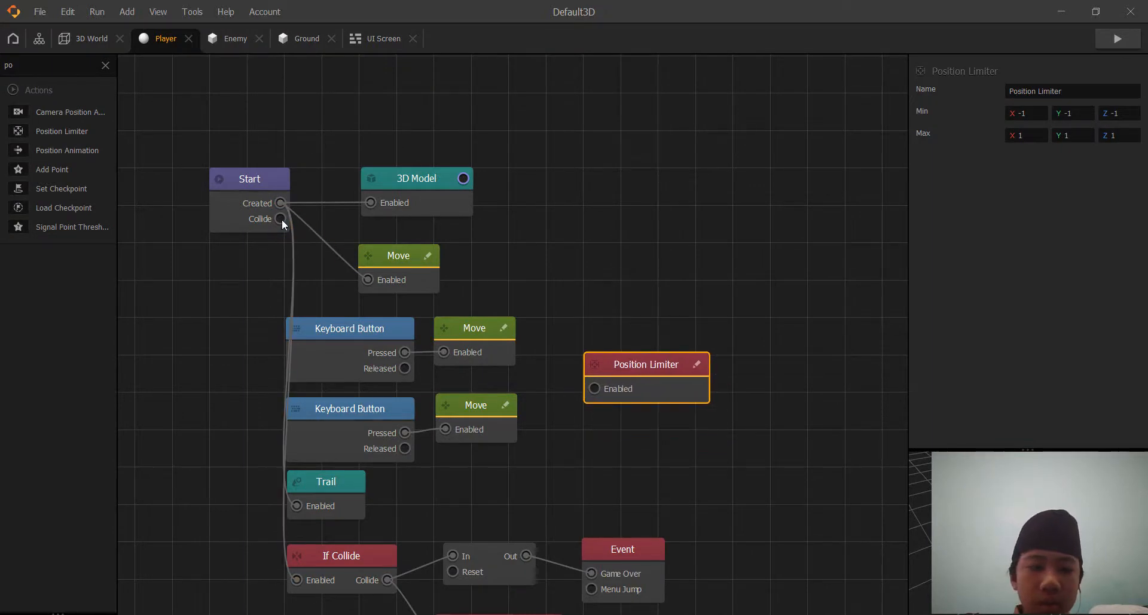
left_click_drag(280, 205, 596, 388)
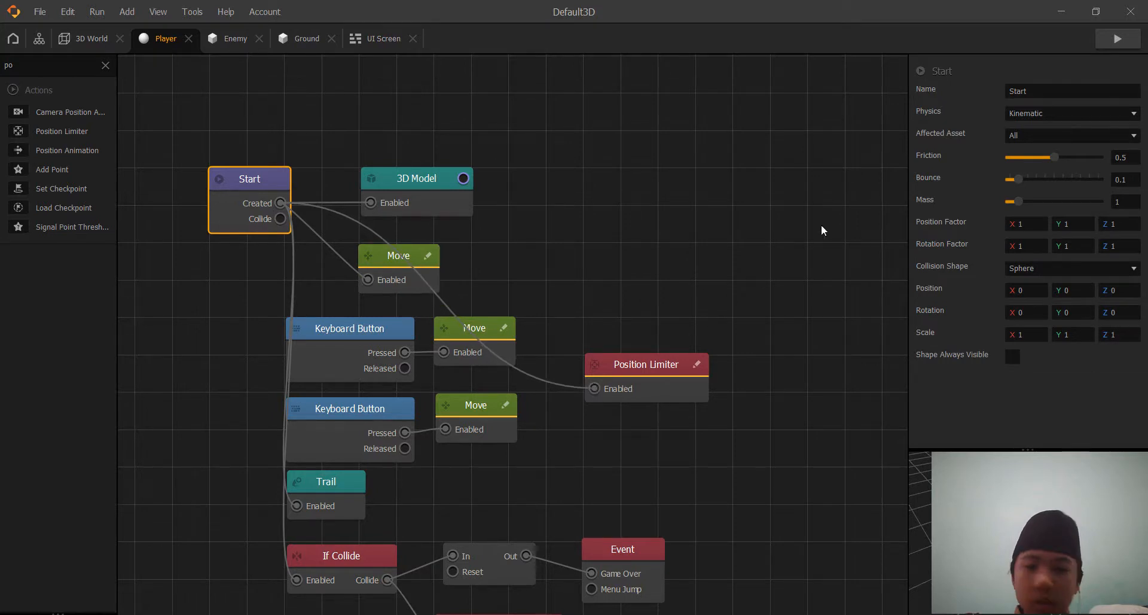
left_click(651, 370)
left_click_drag(552, 267, 430, 103)
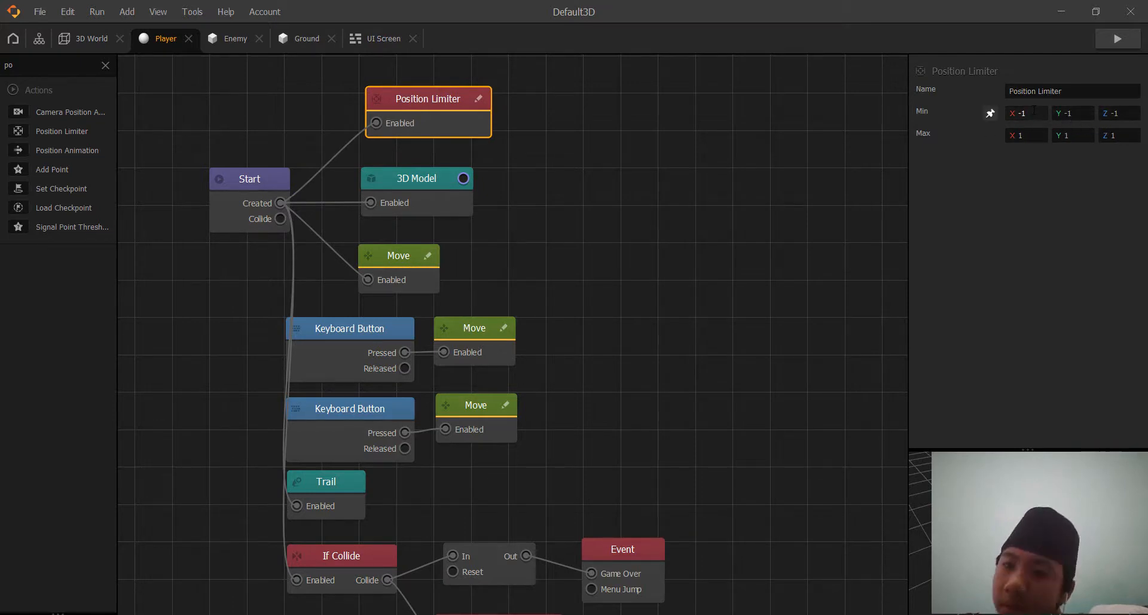
Clear the Position Limiter's Min X, Y and Z values so they are none.
left_click_drag(1032, 113, 1019, 117)
key("BackSpace")
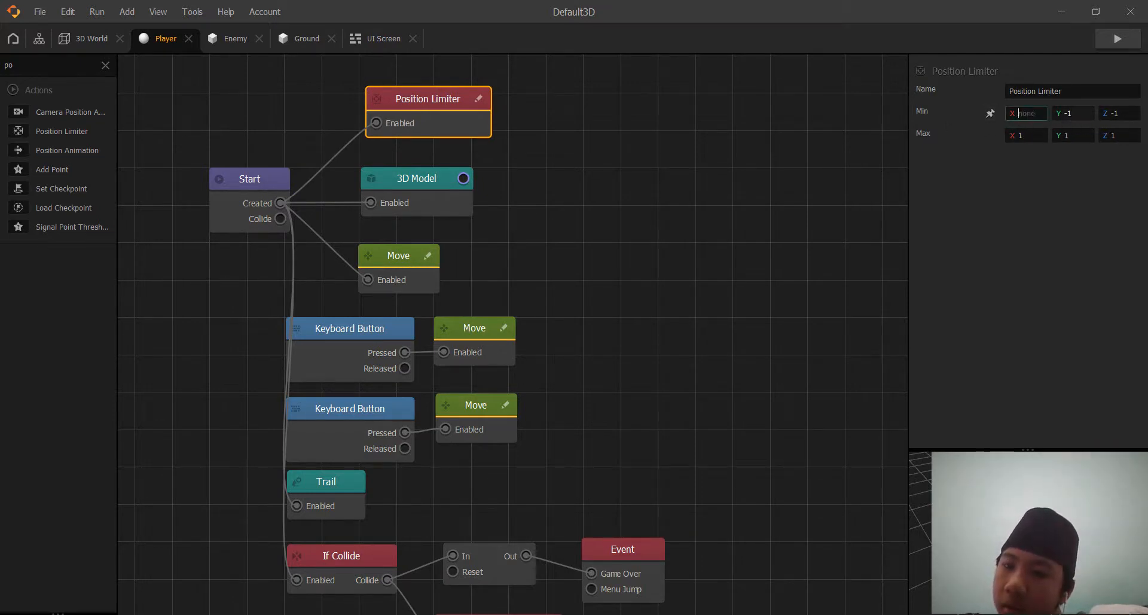
left_click(1070, 113)
left_click_drag(1125, 113, 1060, 113)
key("BackSpace")
key("BackSpace")
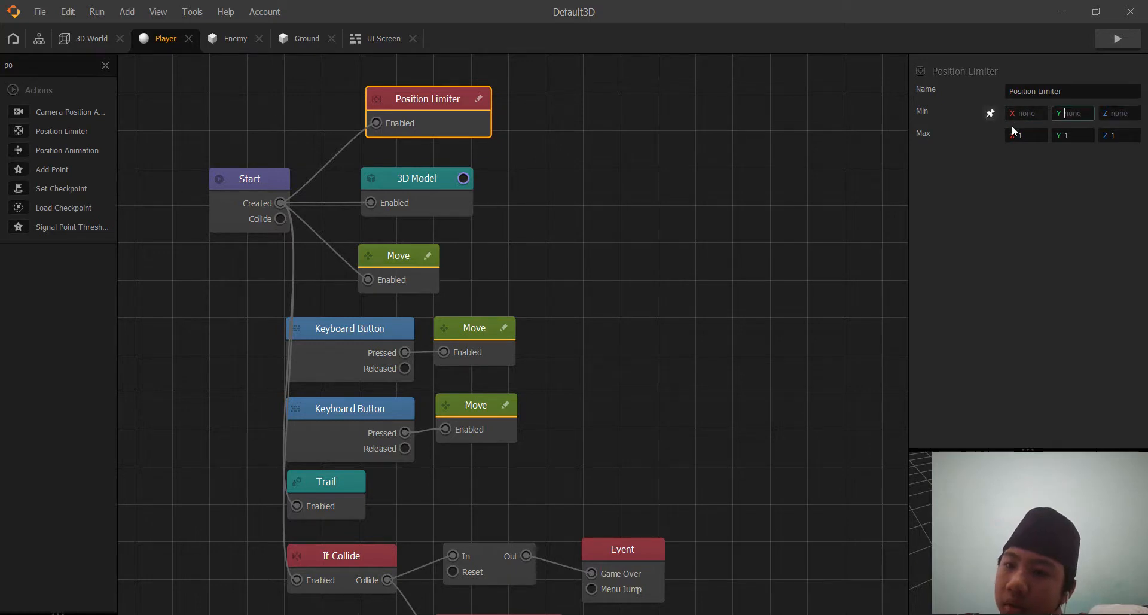
Clear the Position Limiter's Max Y and Z, set Max X to 1.8, and preview the game.
left_click(1019, 135)
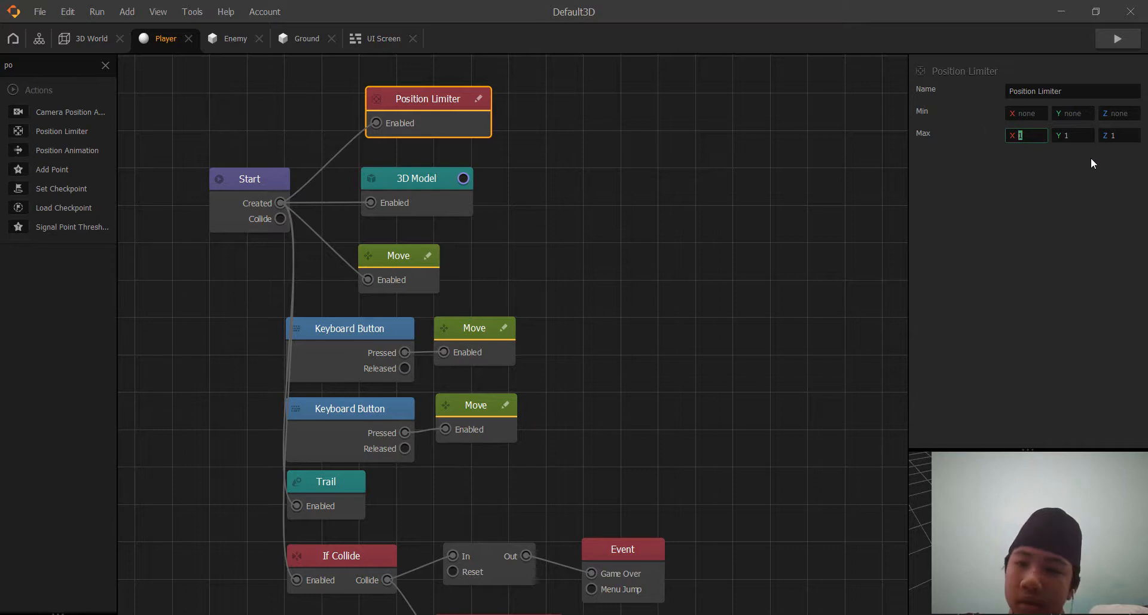
key("Tab")
key("BackSpace")
left_click_drag(1121, 135, 1109, 136)
key("BackSpace")
left_click(1027, 132)
left_click_drag(1023, 132, 979, 128)
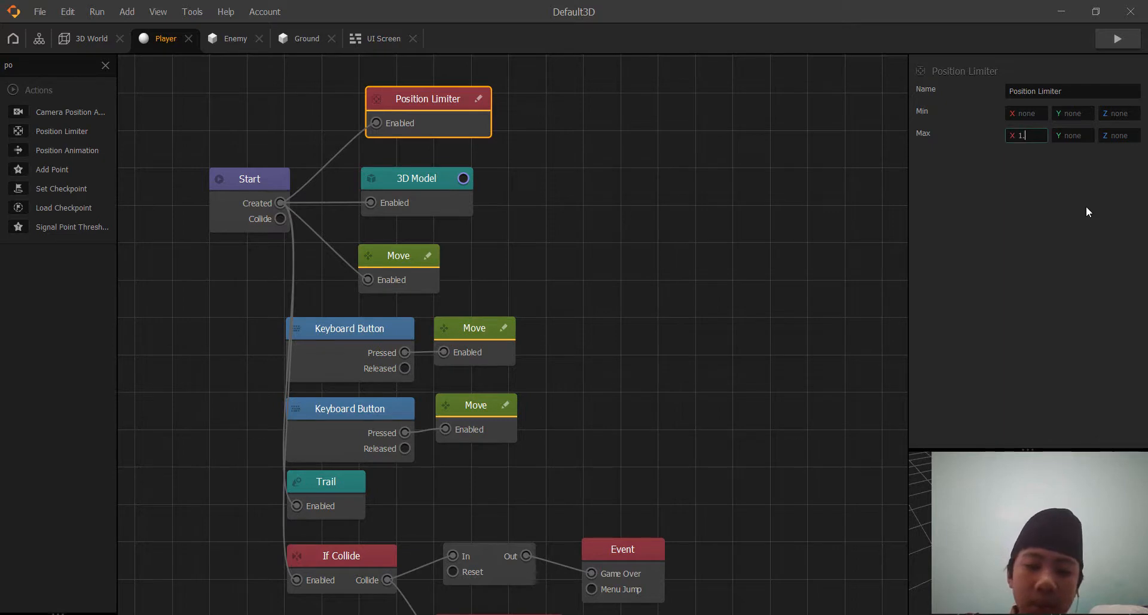
type("8")
key("Return")
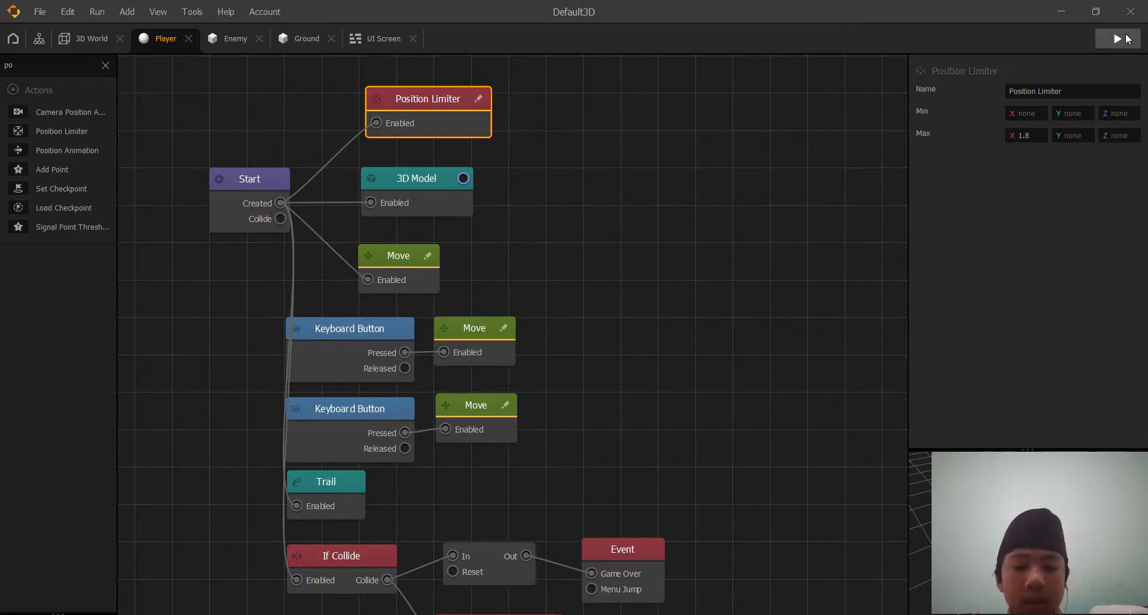
left_click(1126, 38)
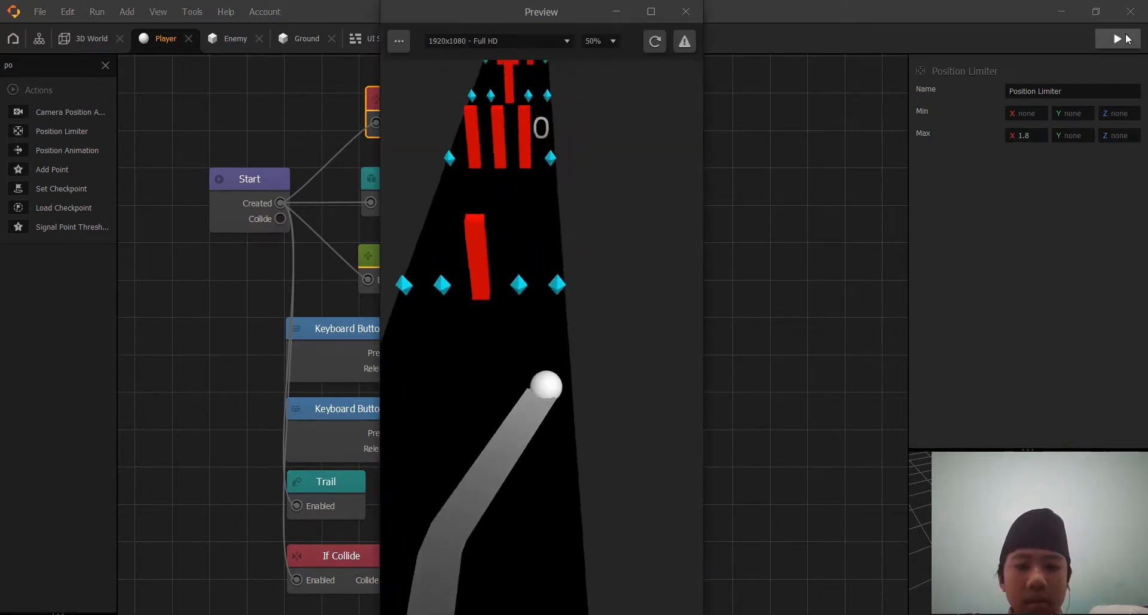
Playtest the game by steering the sphere toward both edges of the ground, then close the preview.
key("Right")
key("Right")
key("Right")
key("Right")
key("Right")
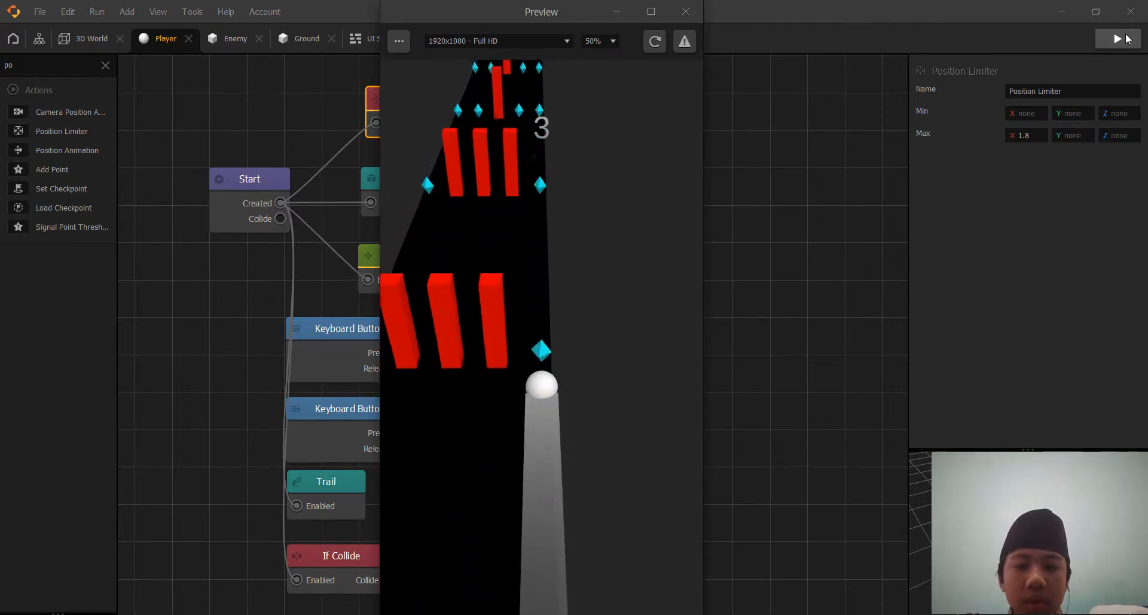
key("Left")
key("Right")
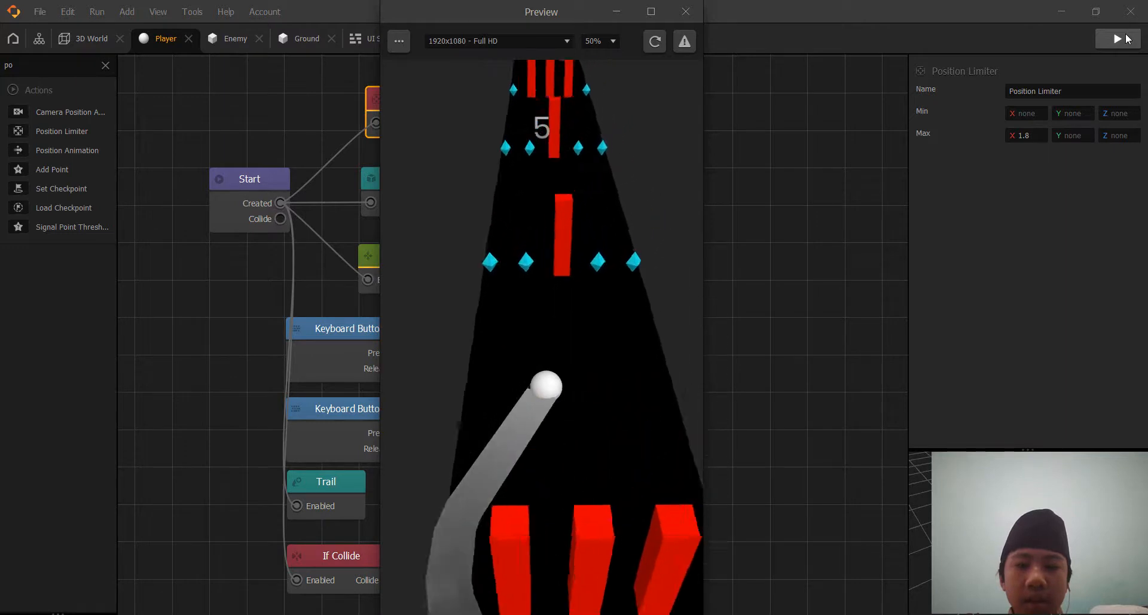
key("Left")
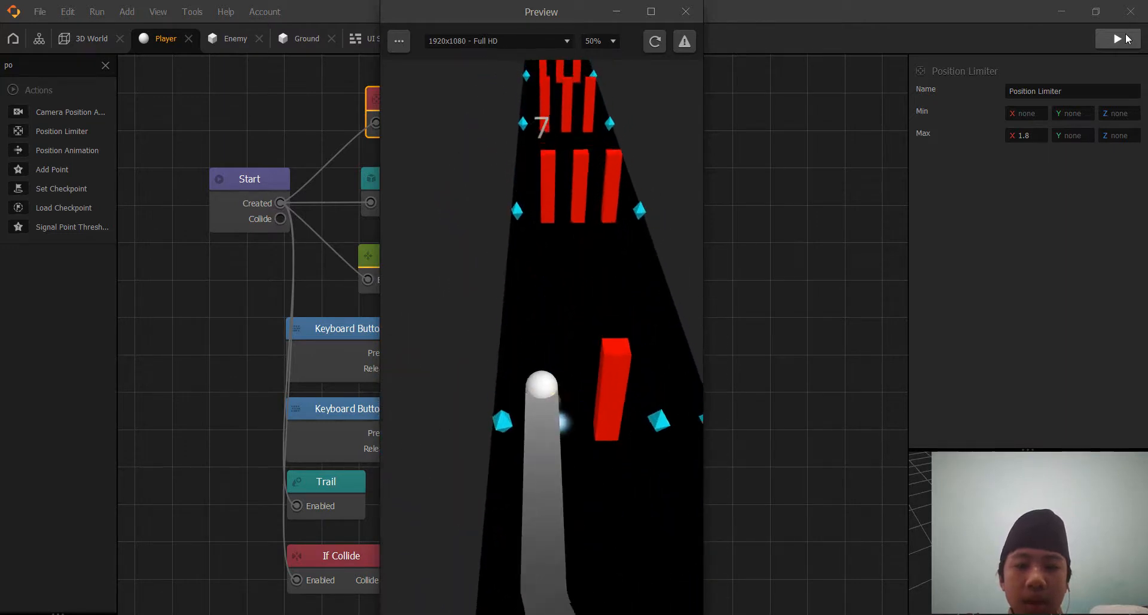
key("Left")
key("Right")
key("Left")
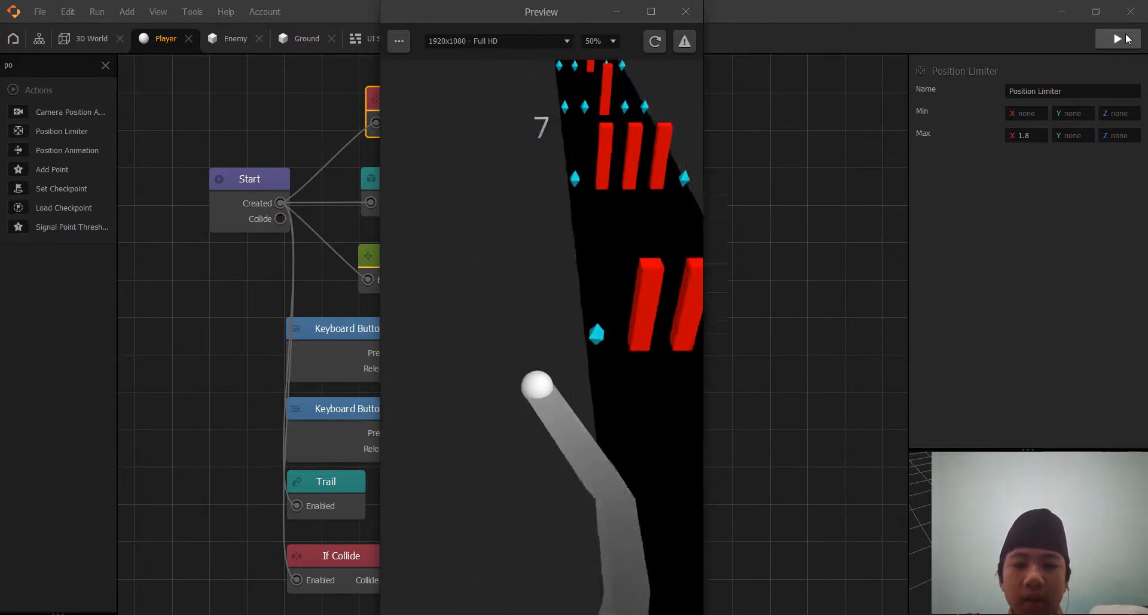
key("Right")
key("Left")
key("Right")
key("Right")
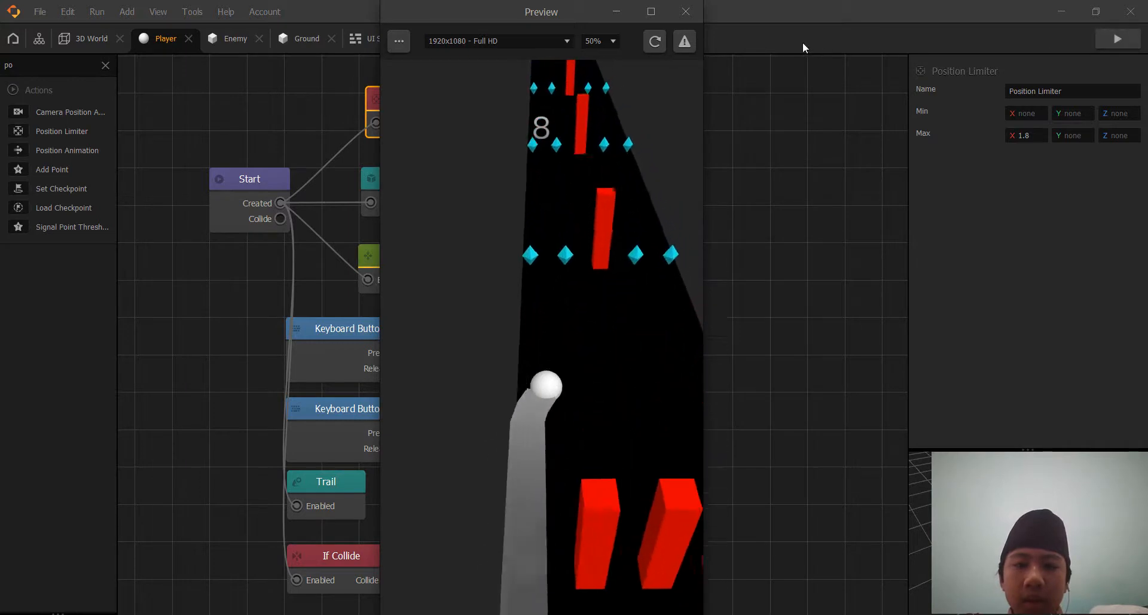
key("Left")
key("Right")
key("Left")
key("Right")
key("Left")
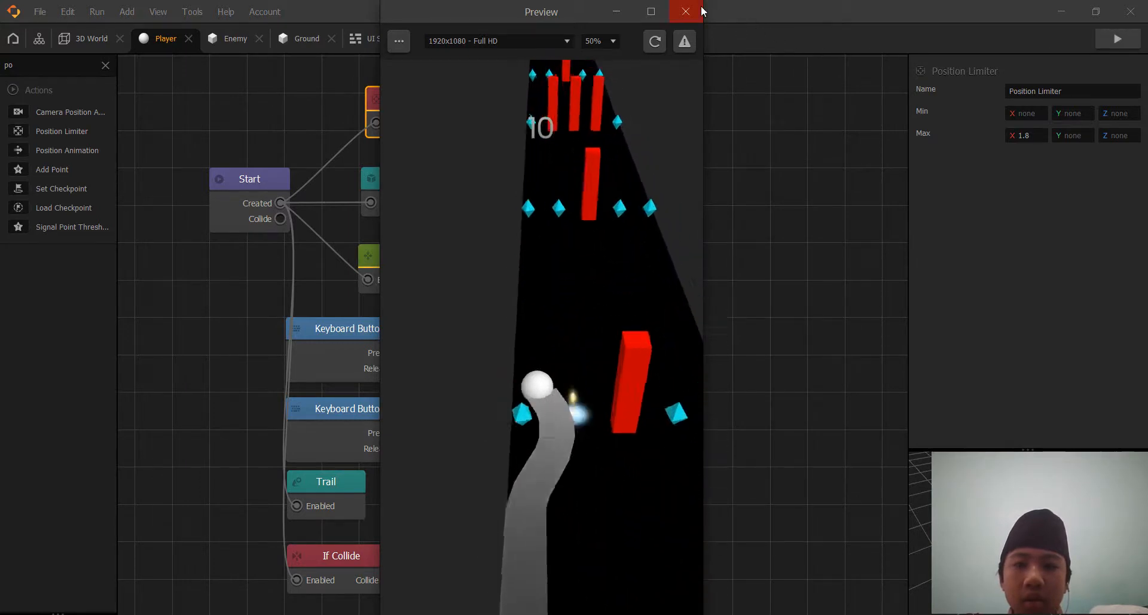
key("Right")
key("Left")
key("Right")
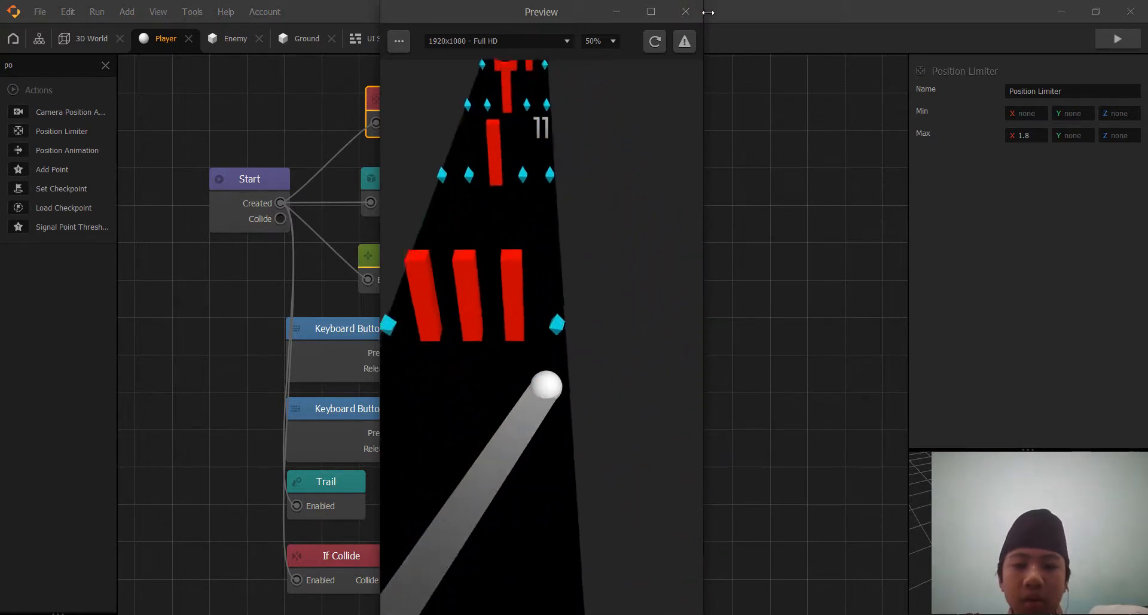
key("Left")
left_click(680, 8)
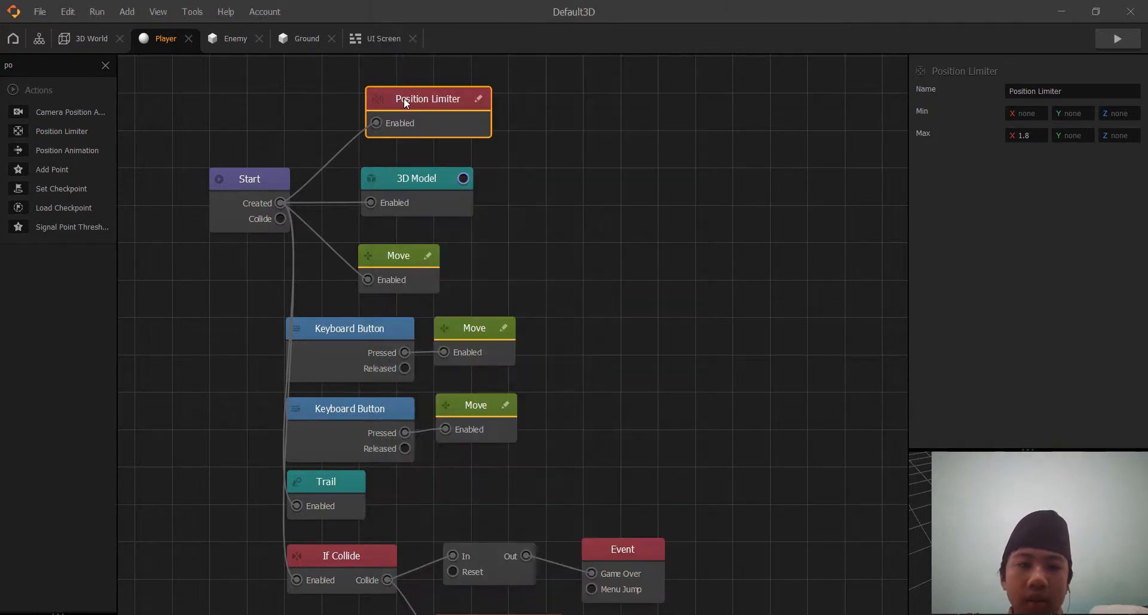
Duplicate the Position Limiter, set the copy's Max X to -1.8, and test it in a restarted preview.
key("ctrl+d")
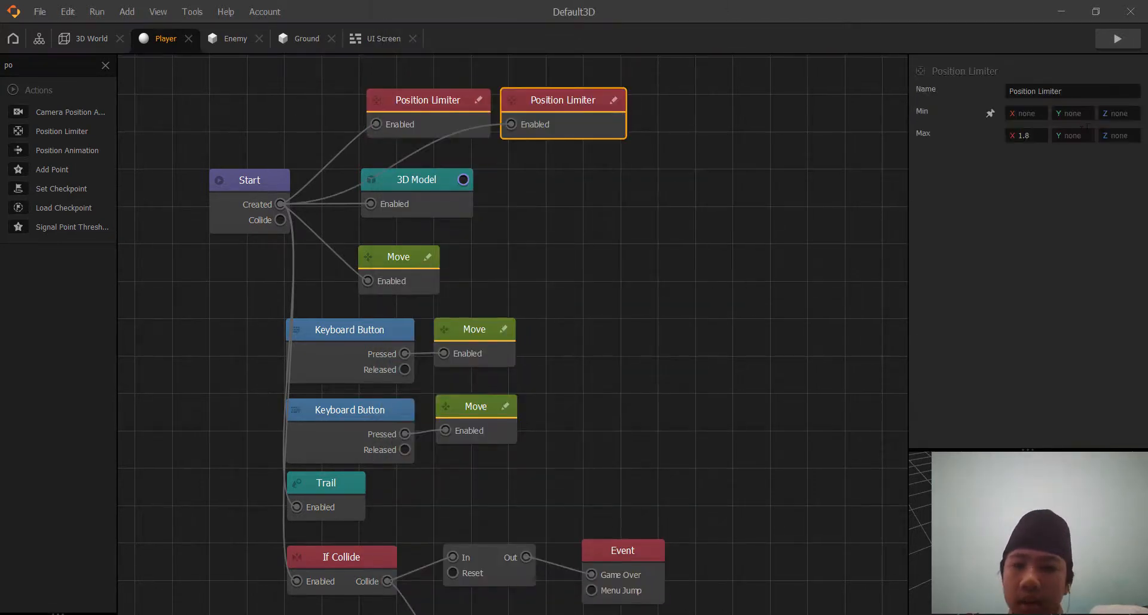
left_click(1019, 135)
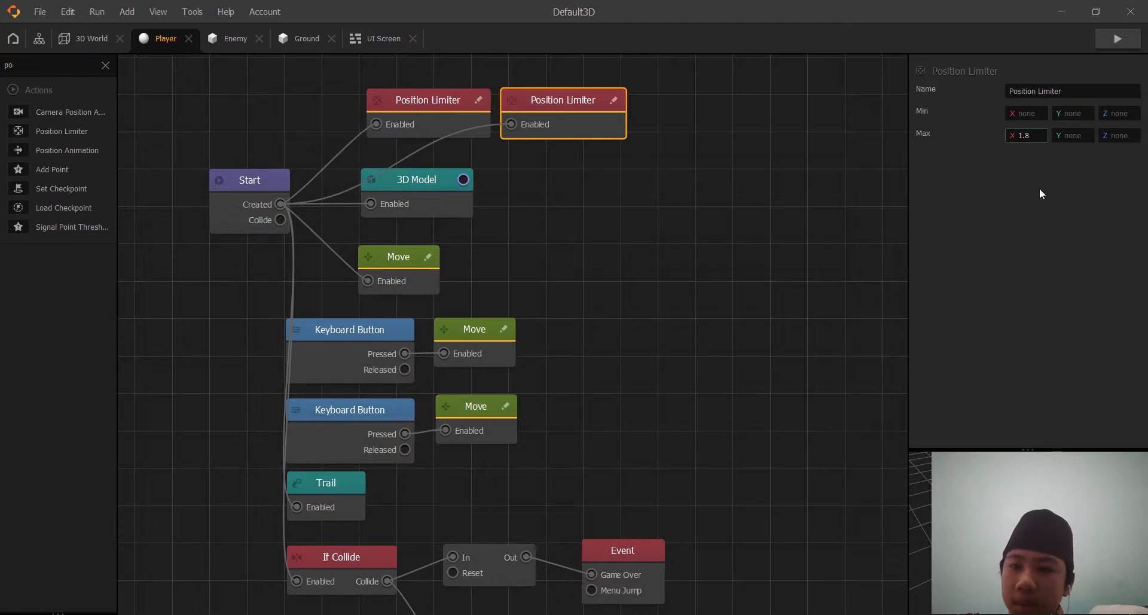
type("-")
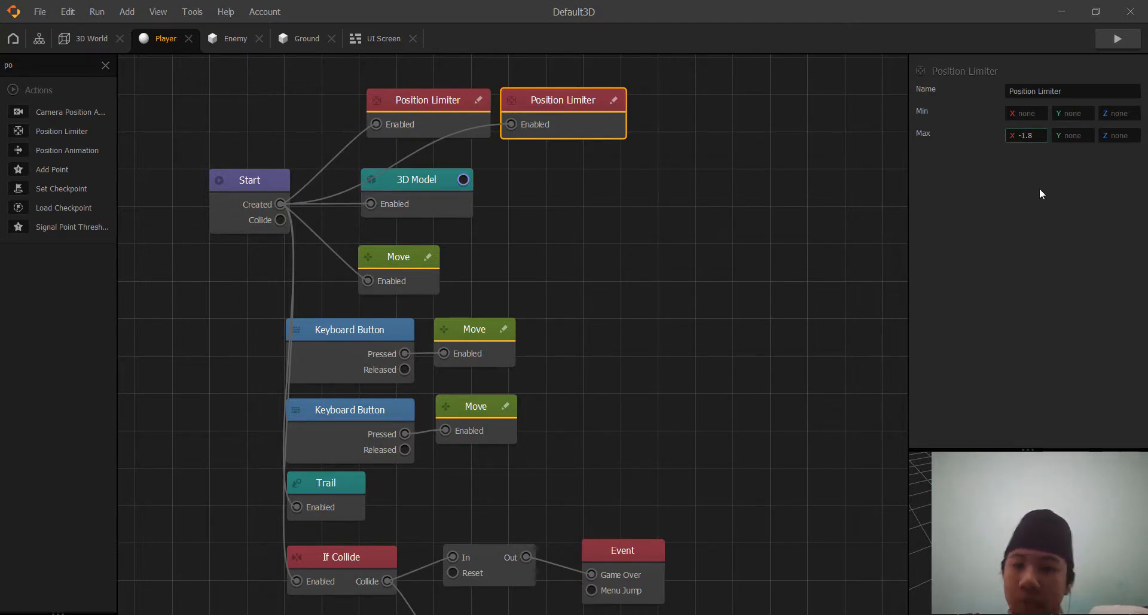
left_click(1032, 210)
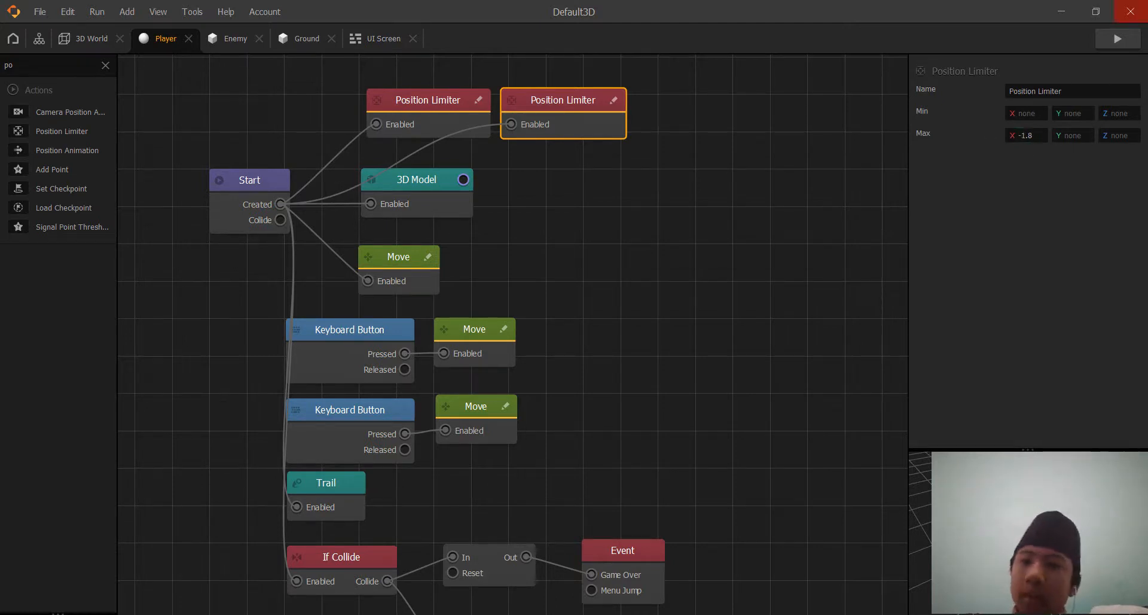
left_click(1121, 38)
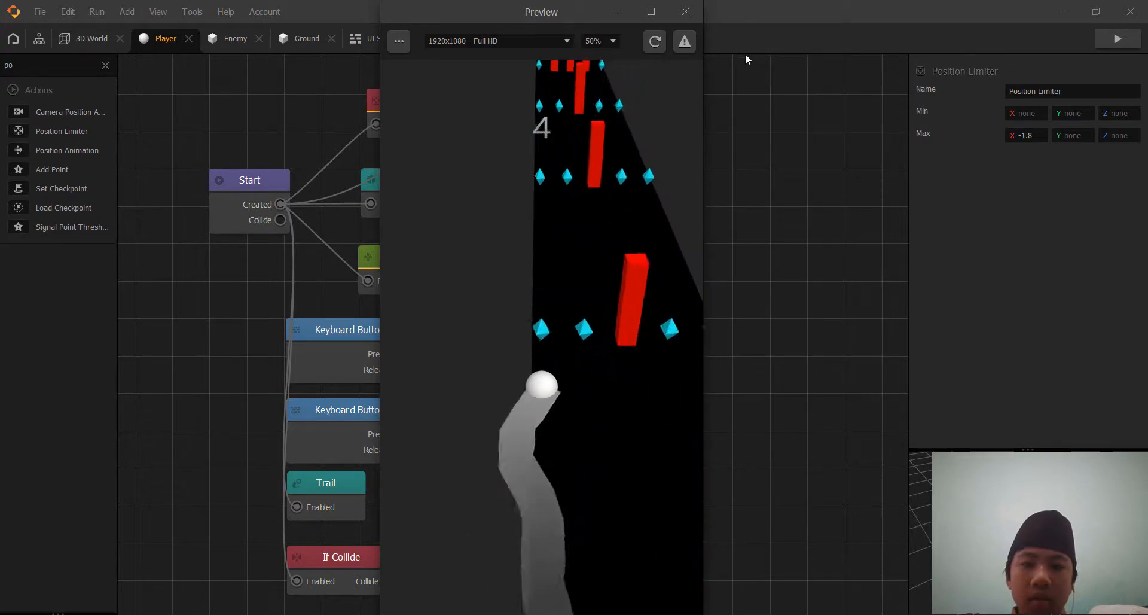
left_click(656, 41)
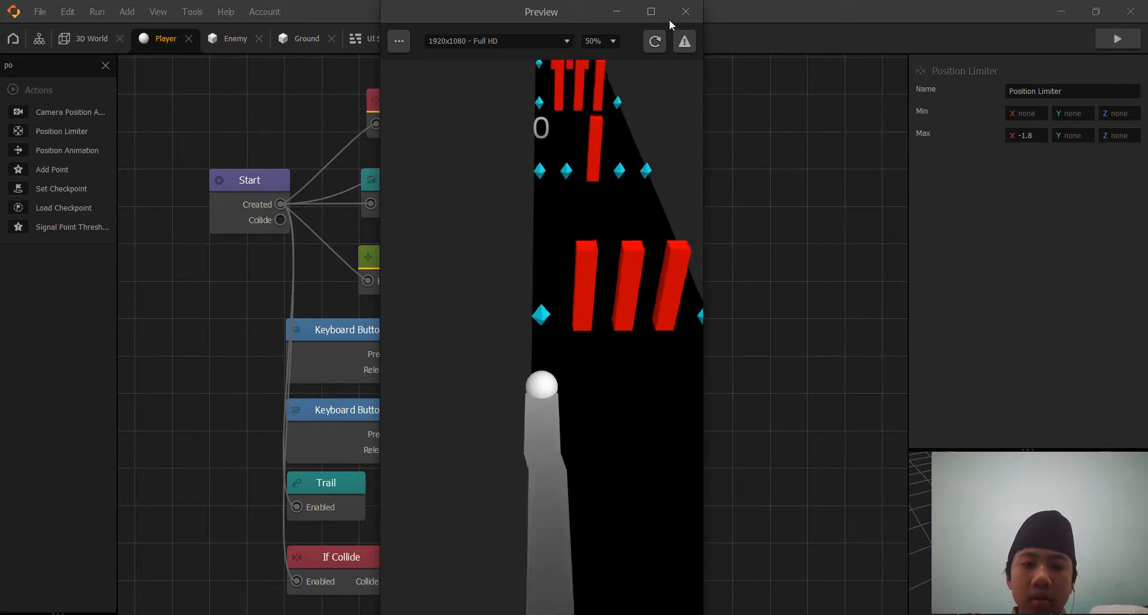
left_click(684, 12)
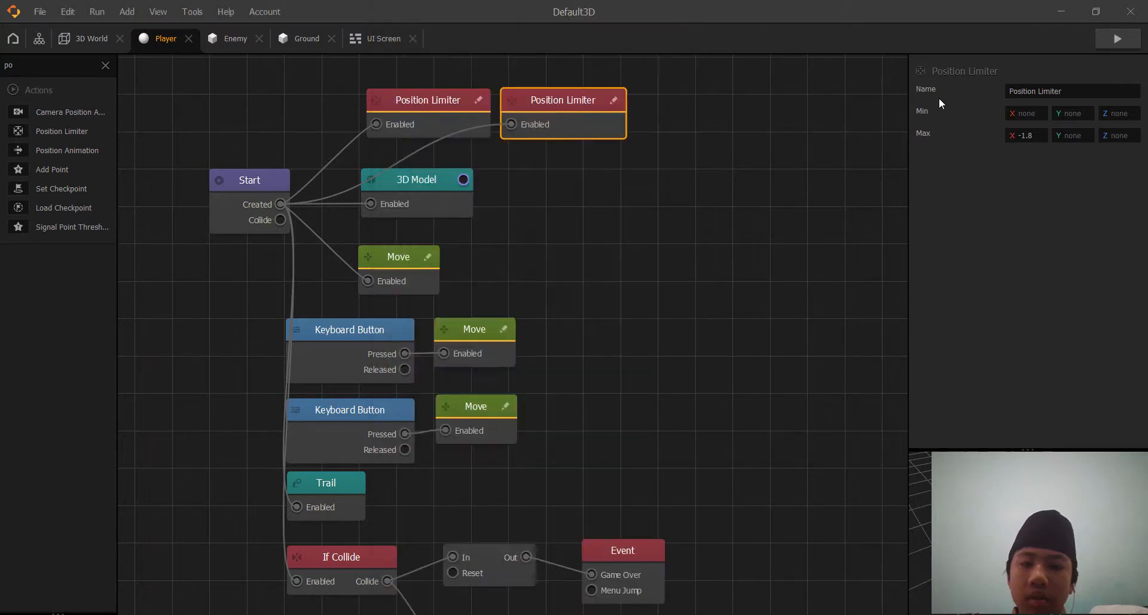
Set the original Position Limiter's Min X to -1.8 and delete the duplicate limiter.
left_click(454, 116)
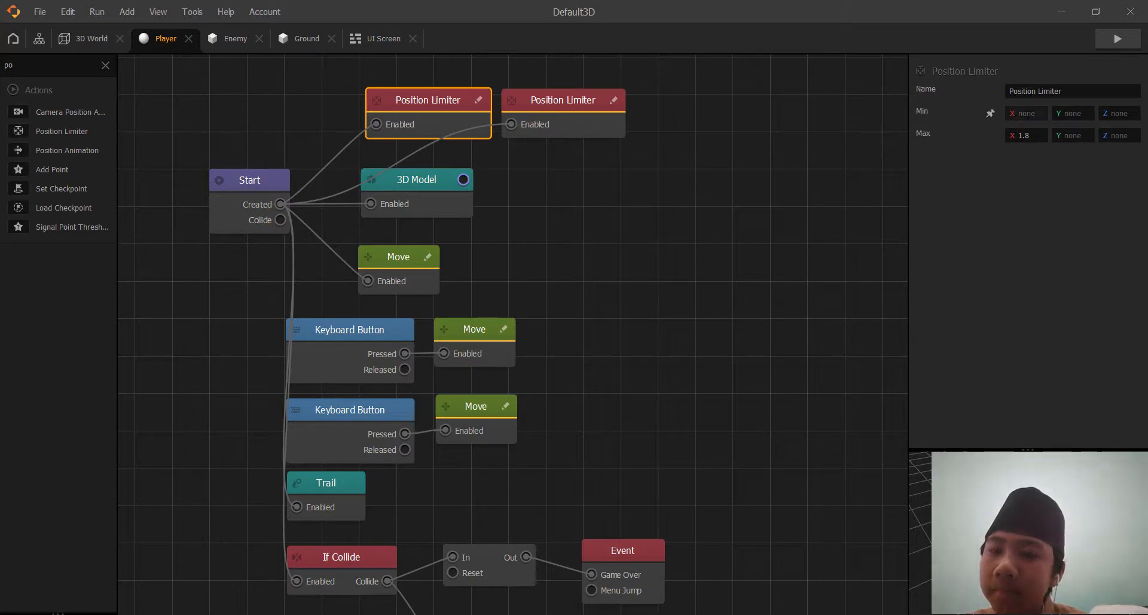
left_click(1029, 117)
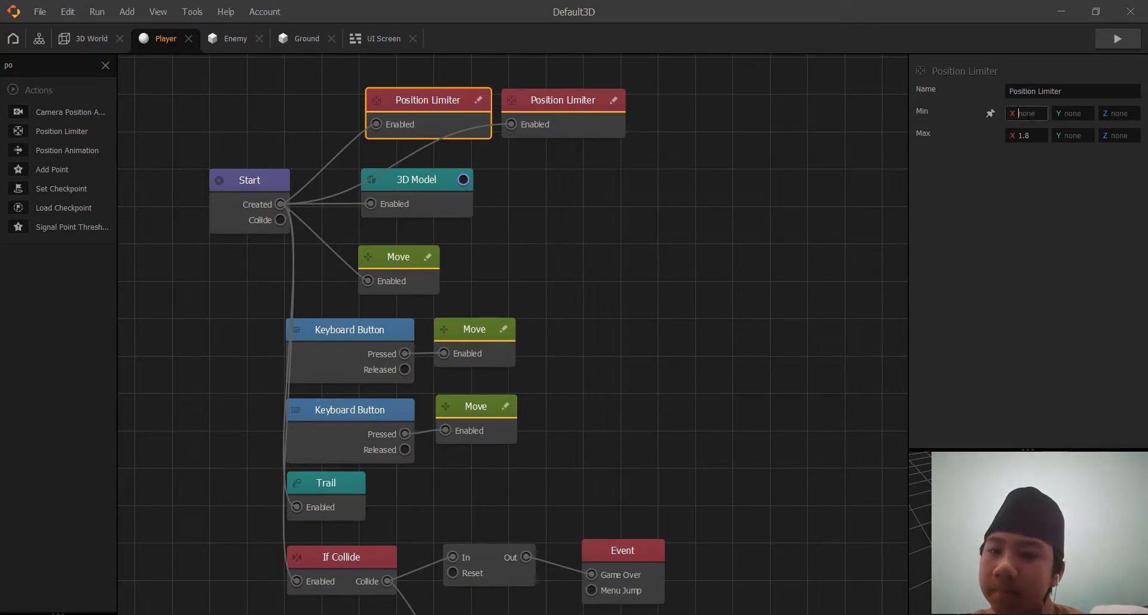
double_click(1024, 136)
left_click(1019, 113)
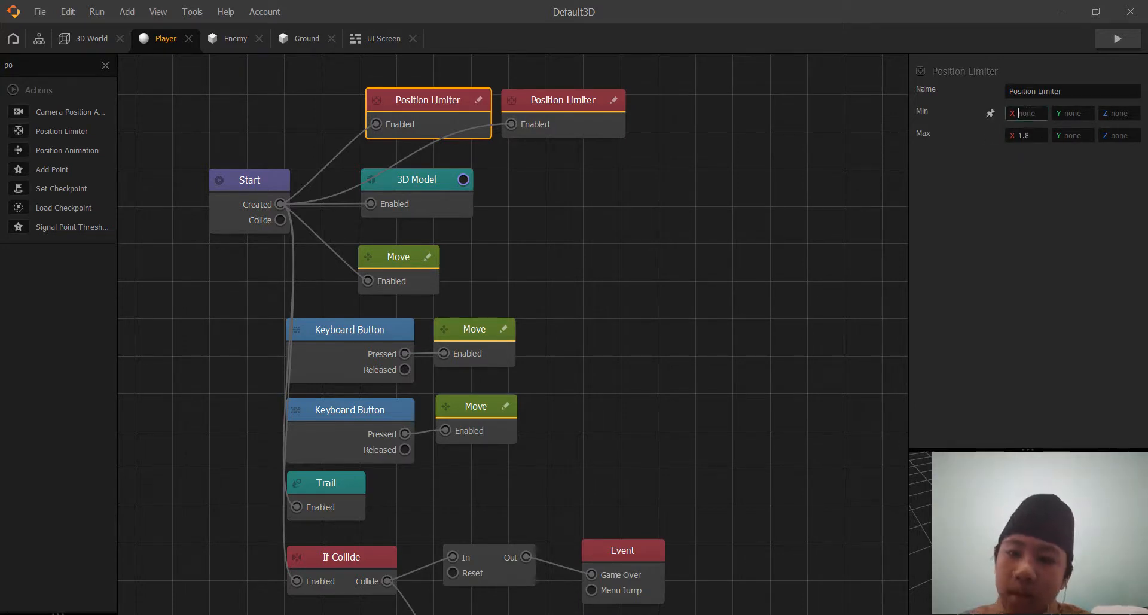
type("-1.8")
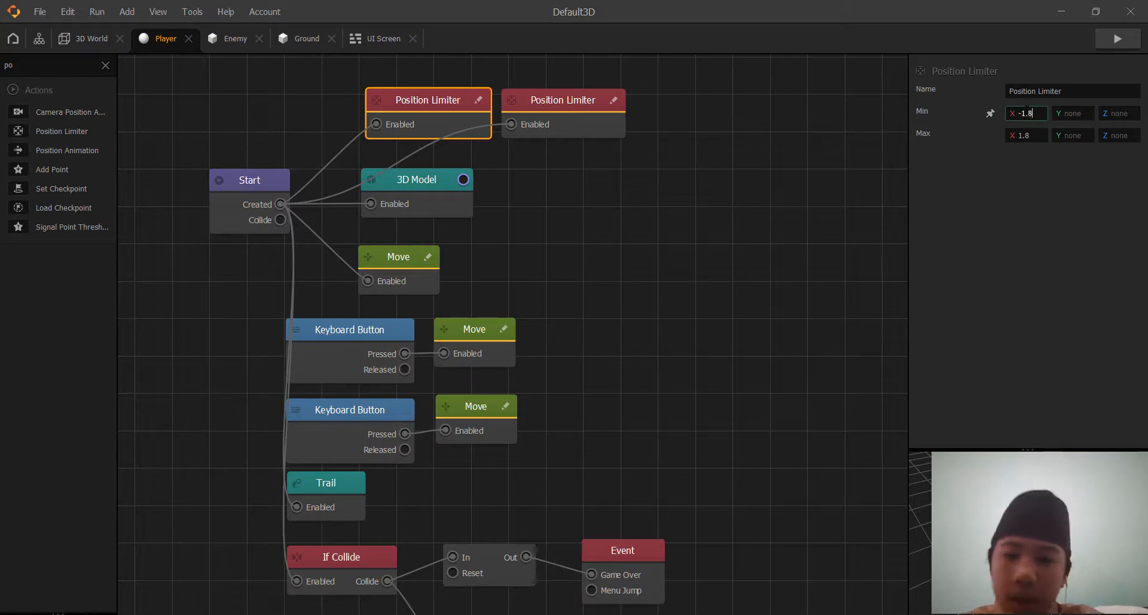
left_click(1024, 136)
left_click(1015, 181)
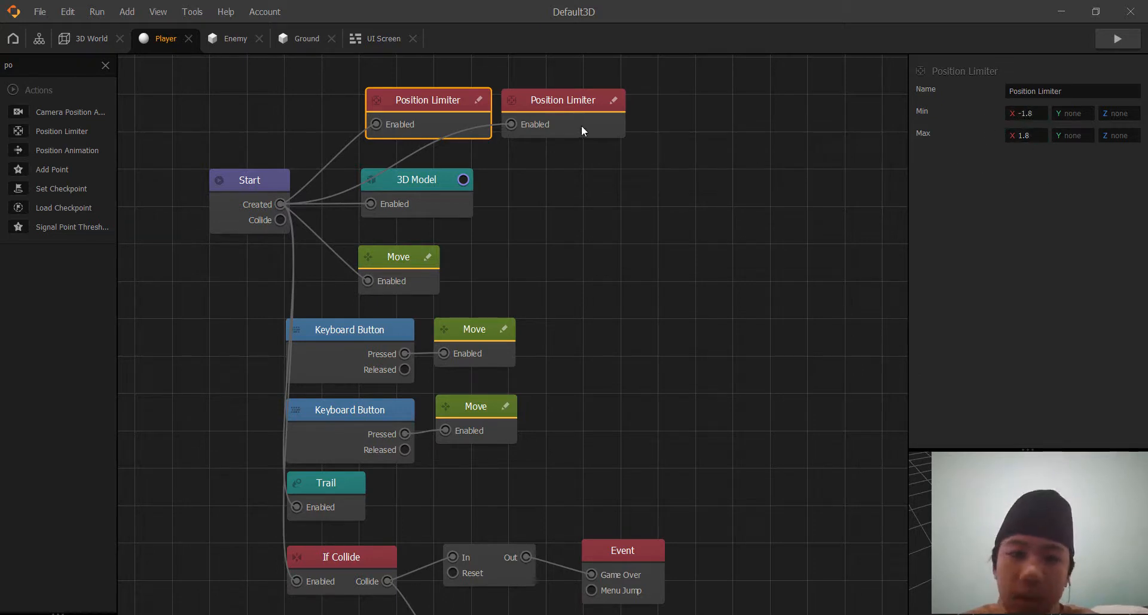
left_click(568, 113)
key("Delete")
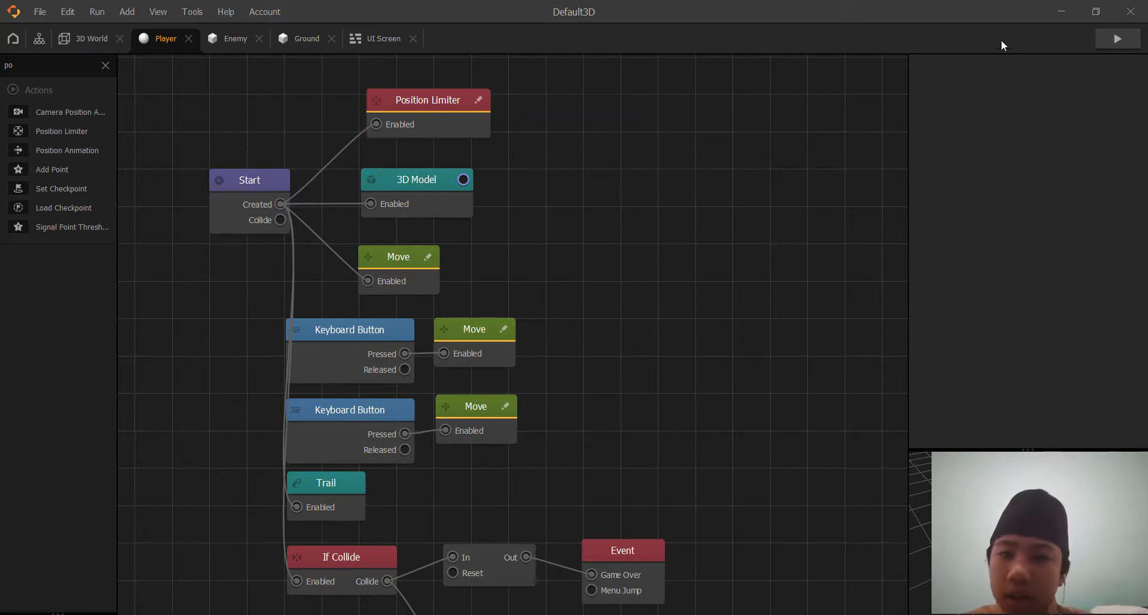
Preview the game with one restart, then check the Position Limiter's X limits in the Player graph.
left_click(1098, 46)
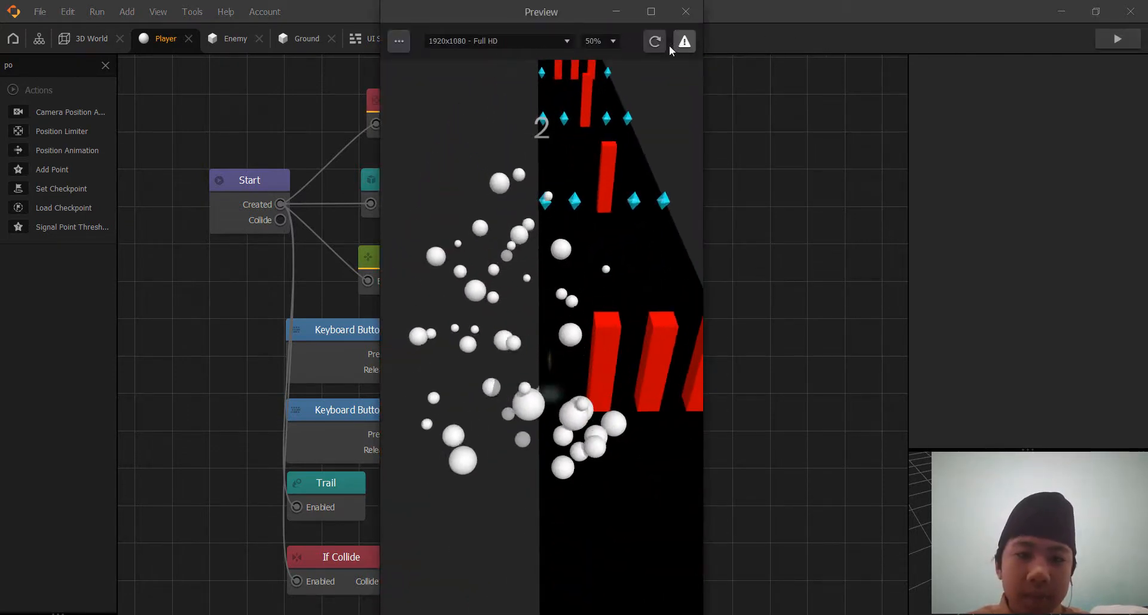
left_click(662, 45)
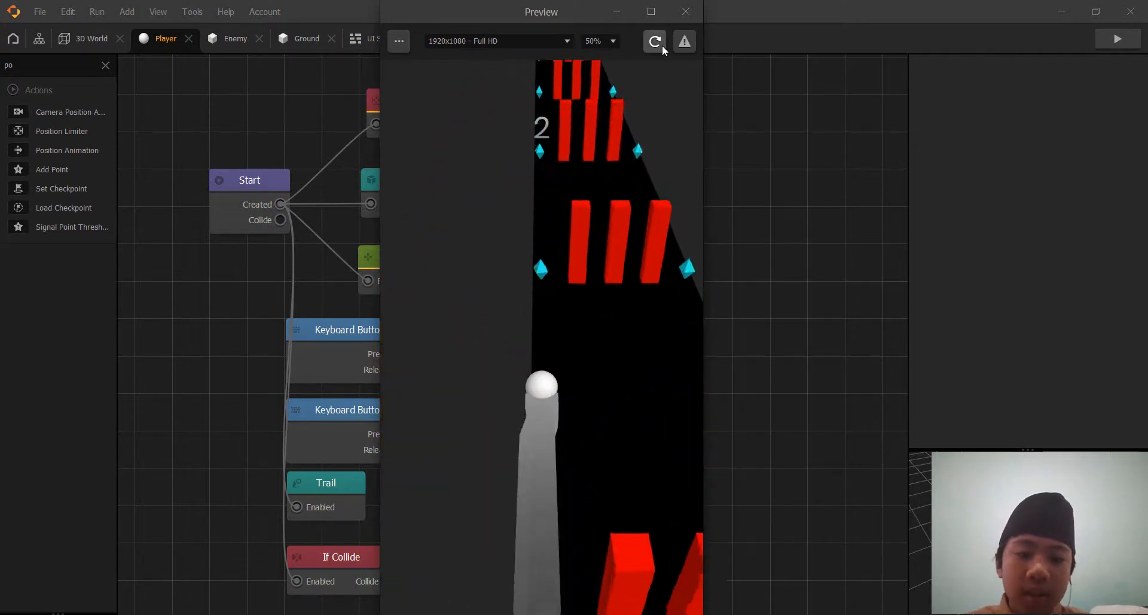
left_click(686, 11)
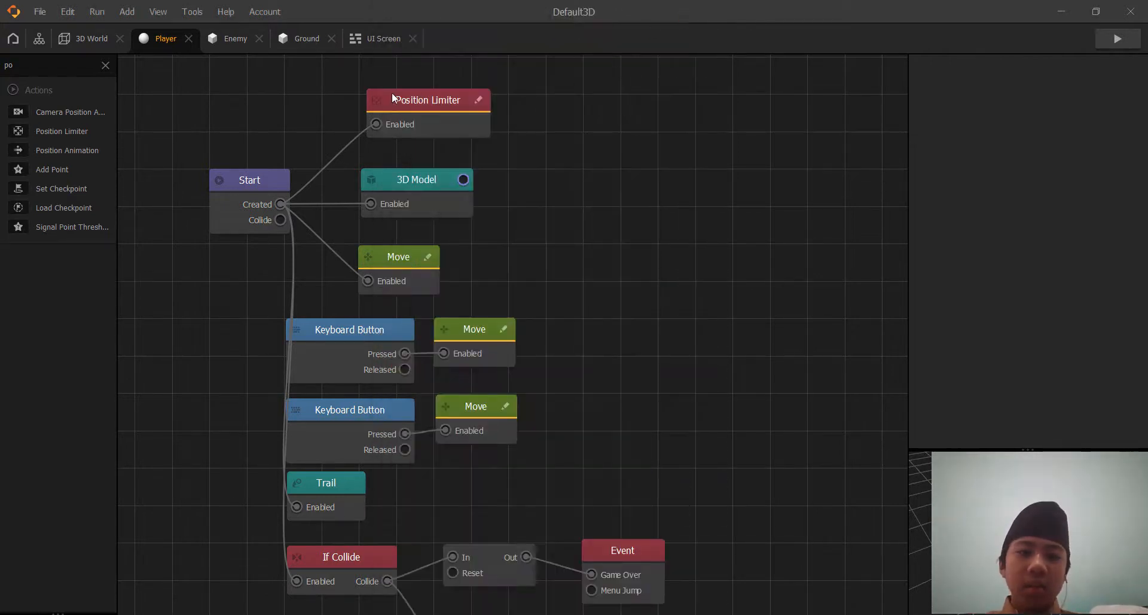
left_click(393, 92)
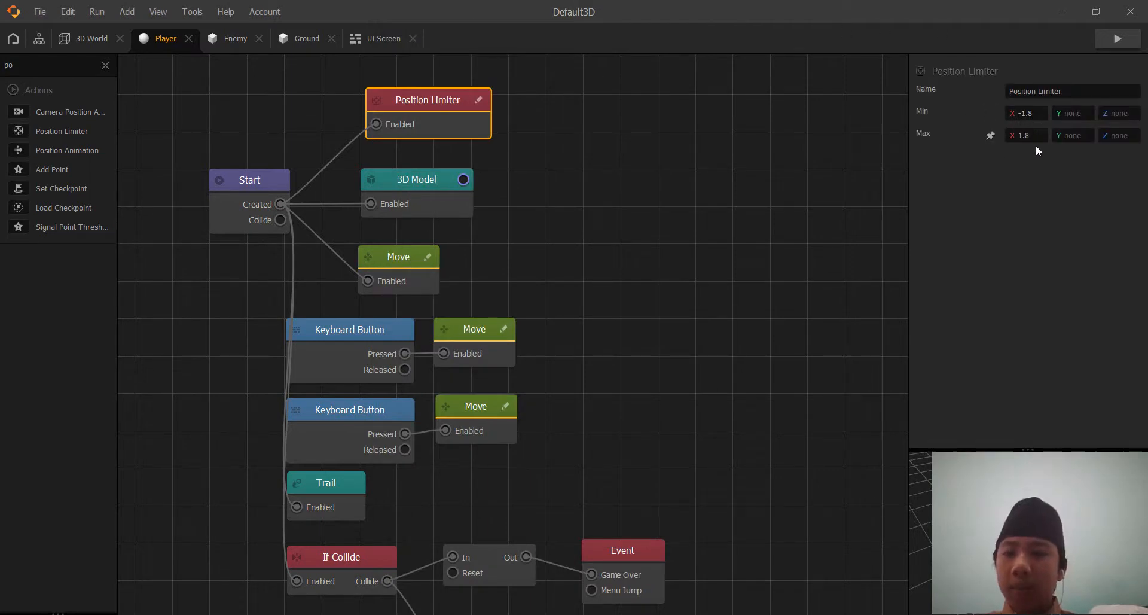
left_click(768, 222)
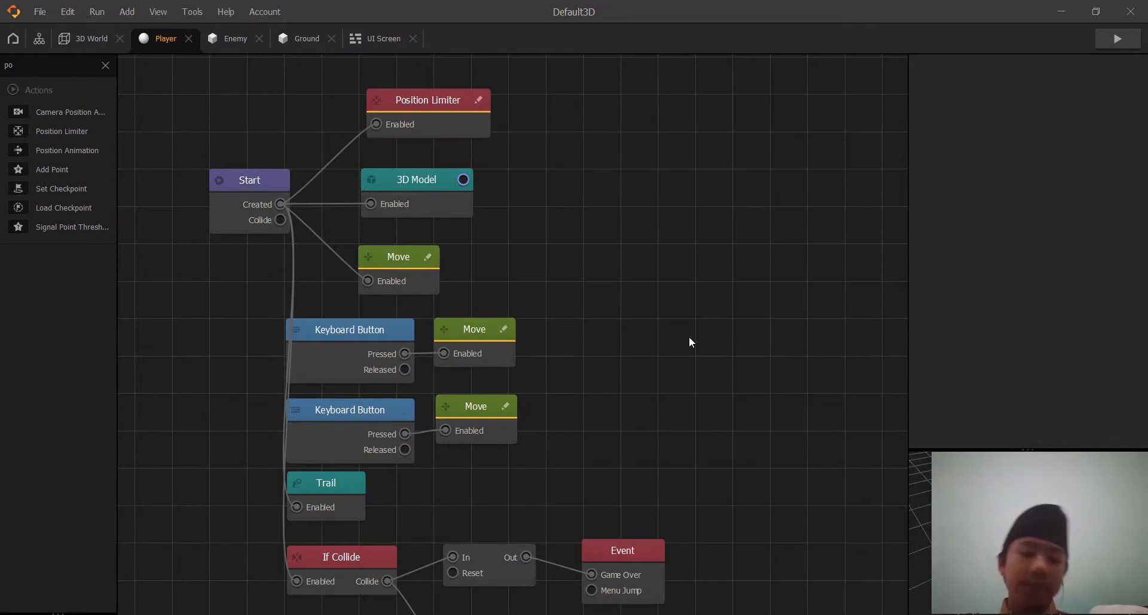
scroll(689, 336, "up", 1)
middle_click_drag(689, 336, 792, 326)
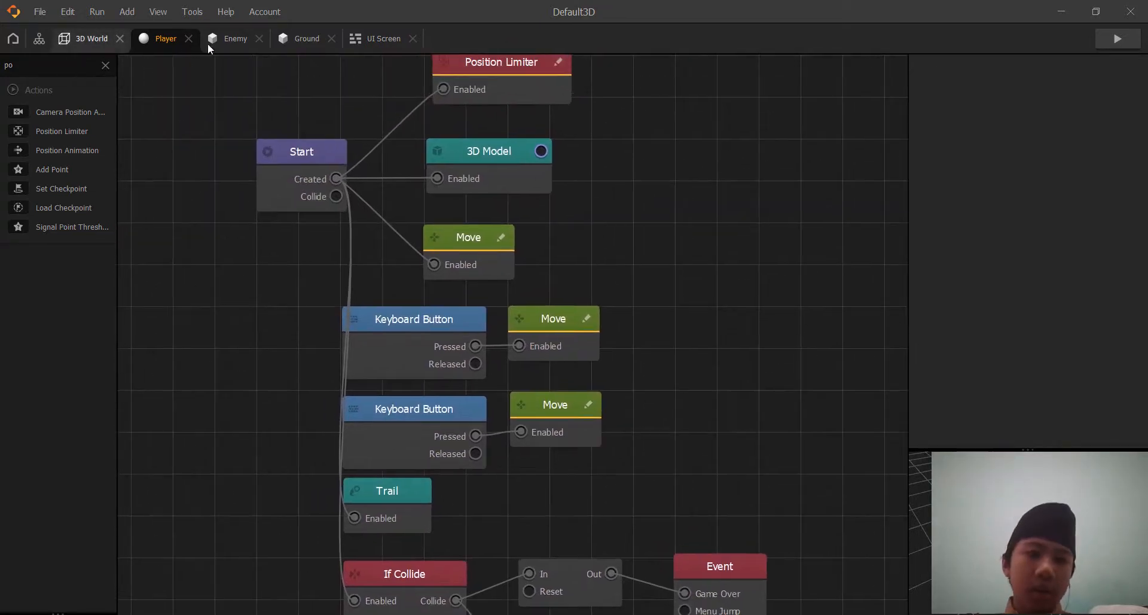
Close the UI Screen, Ground, Player and Enemy editors and return to the project's overview graph.
left_click(371, 38)
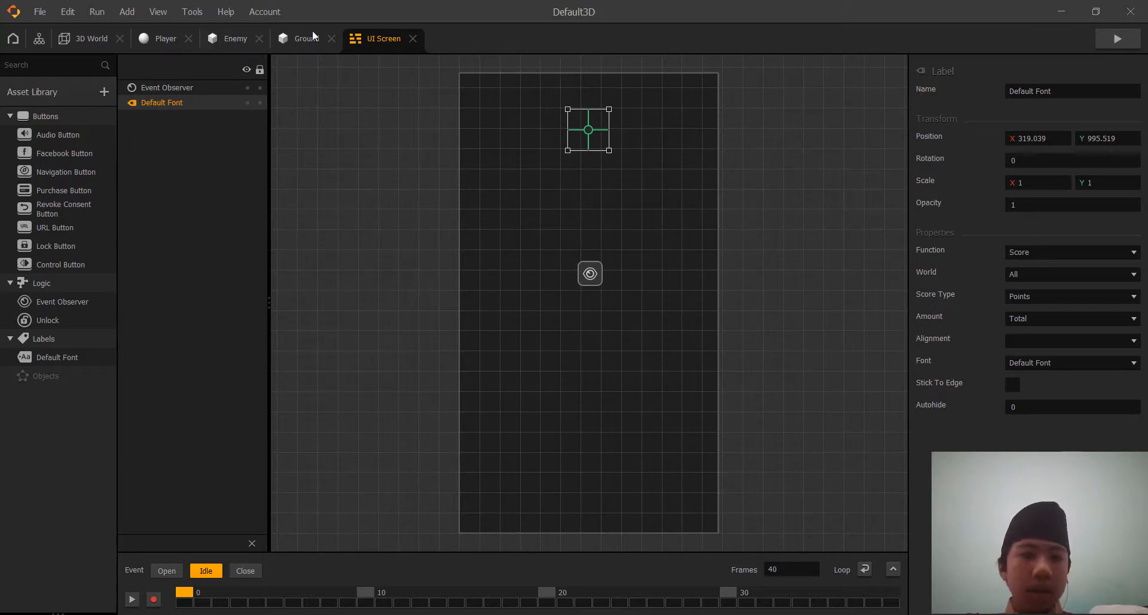
left_click(413, 39)
left_click(333, 37)
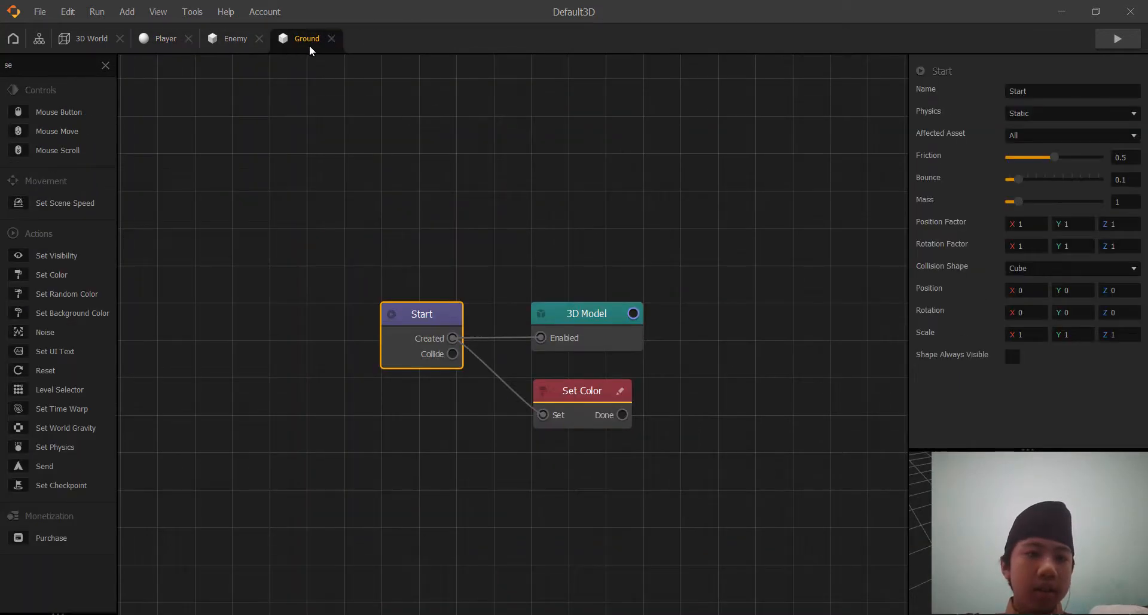
left_click(331, 39)
left_click(244, 39)
left_click(172, 40)
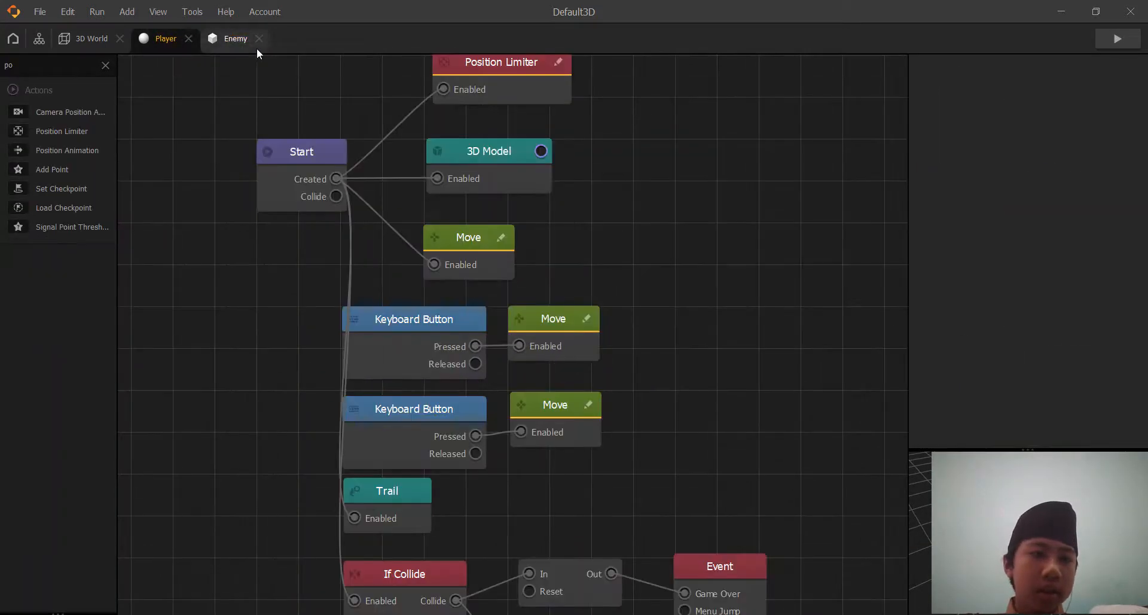
left_click(253, 37)
left_click(189, 38)
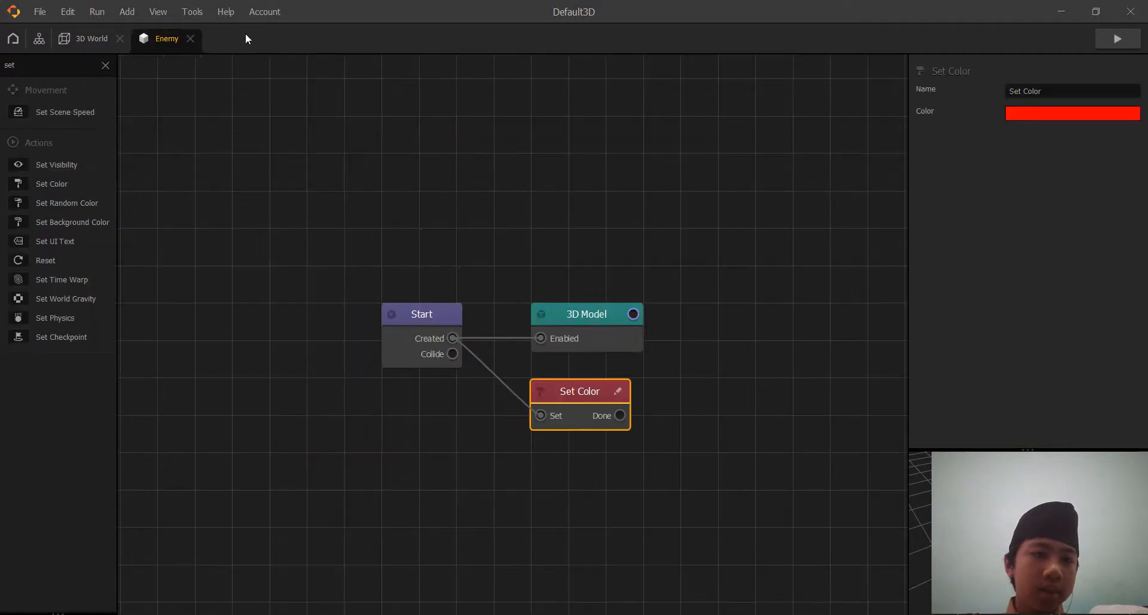
left_click(195, 39)
left_click(45, 36)
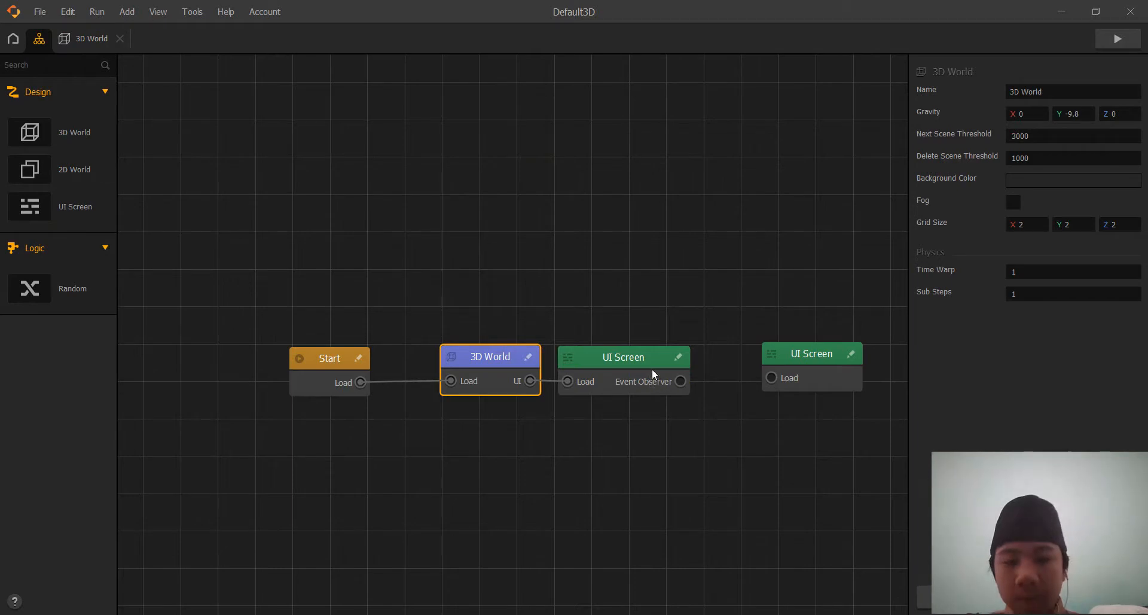
Open the in-game UI Screen's editor and check the Event Observer's function and event type options.
left_click_drag(625, 355, 621, 355)
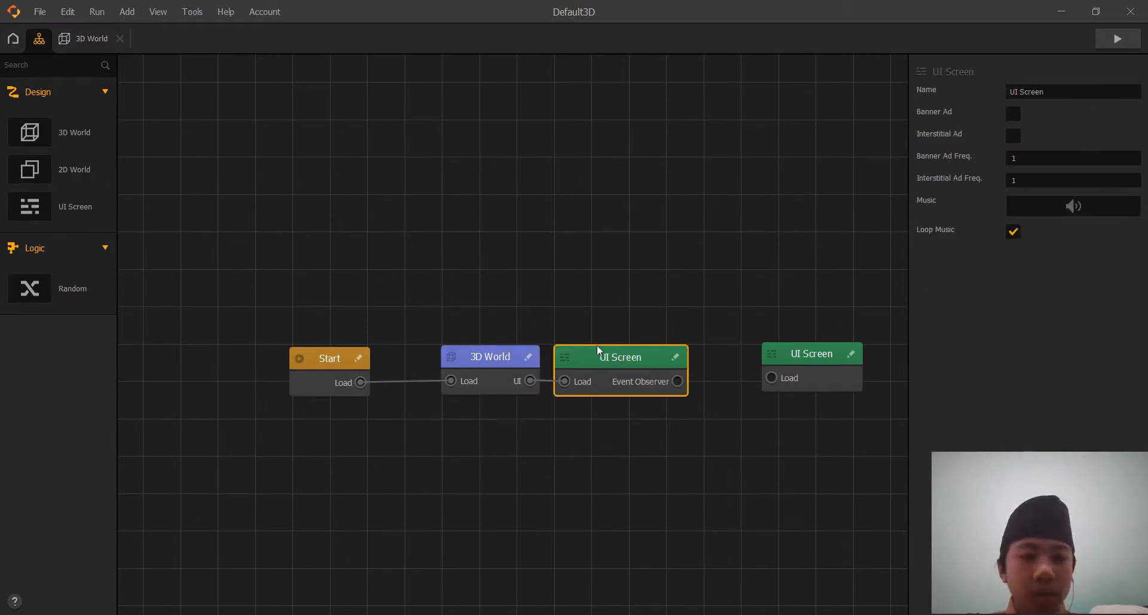
double_click(609, 360)
left_click(584, 272)
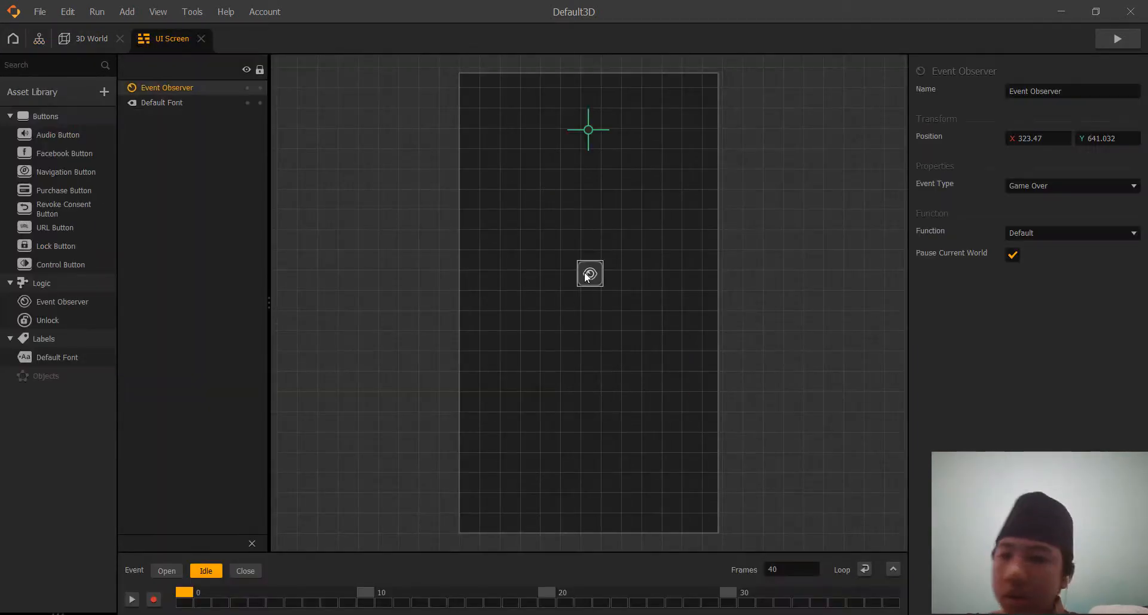
left_click(1047, 234)
left_click(1073, 185)
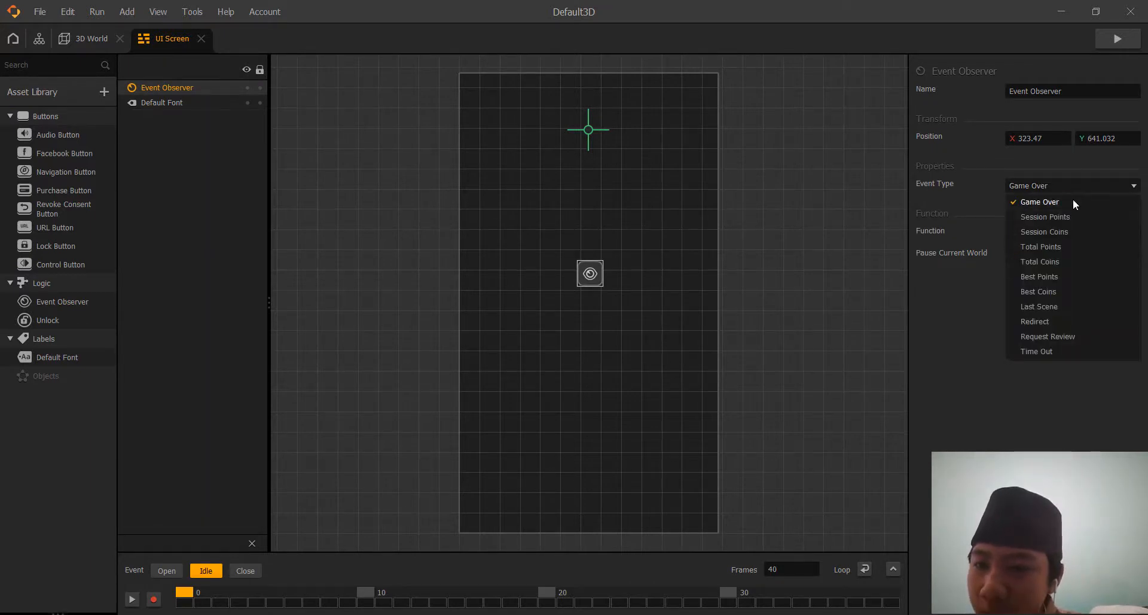
left_click(1089, 185)
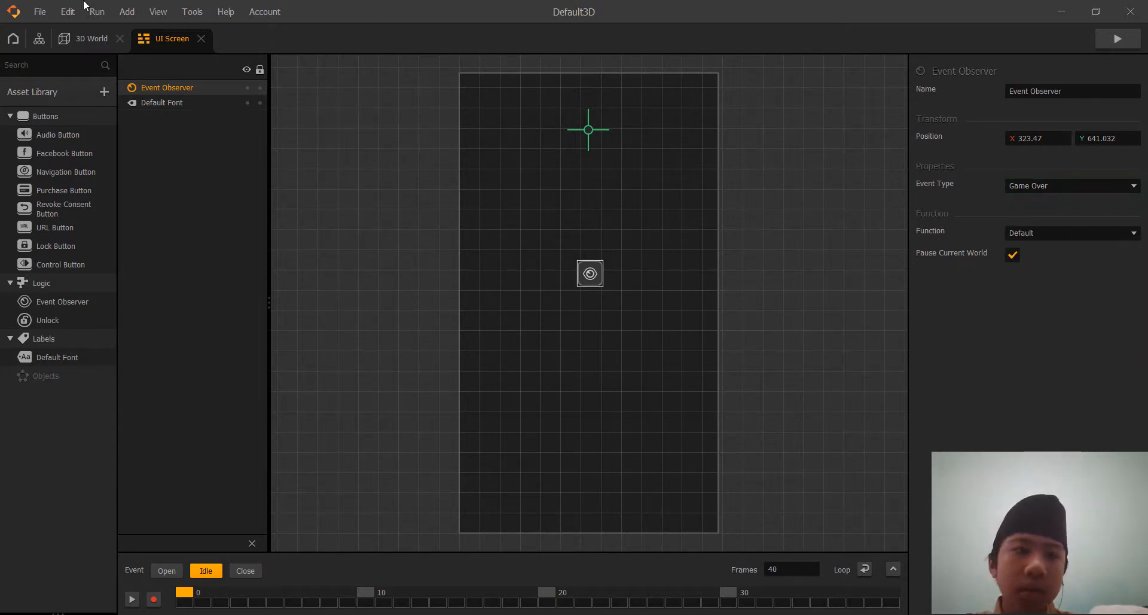
Return to the project's overview graph and connect the UI Screen's Event Observer output to the second UI Screen's Load input.
left_click(84, 38)
left_click(39, 38)
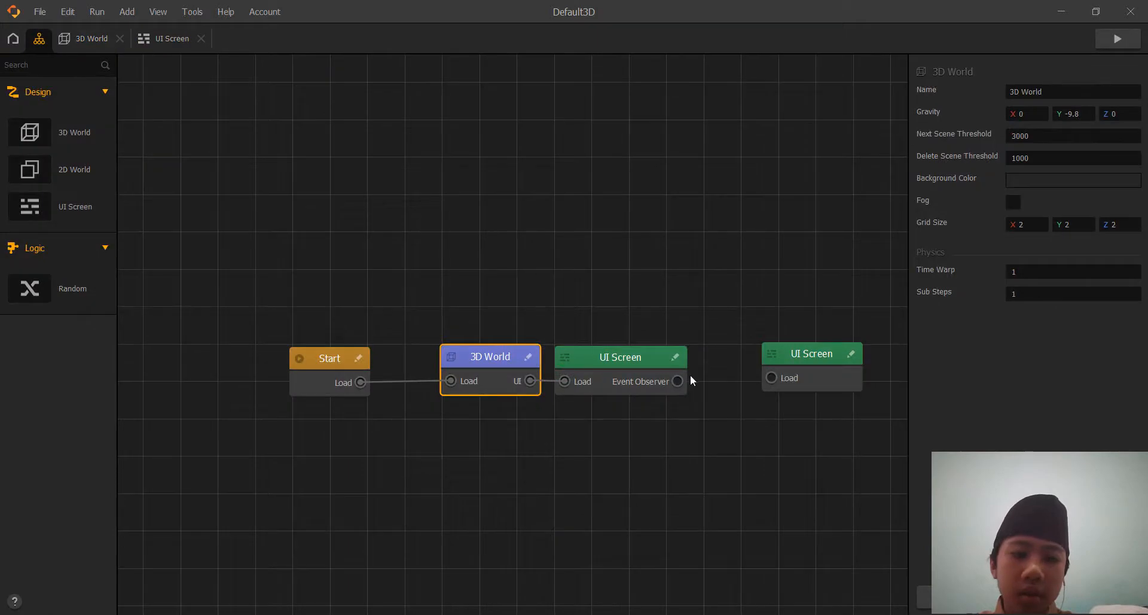
left_click_drag(677, 382, 772, 377)
Rename the second UI Screen node, fed by the Event Observer, as Game Over.
left_click(815, 352)
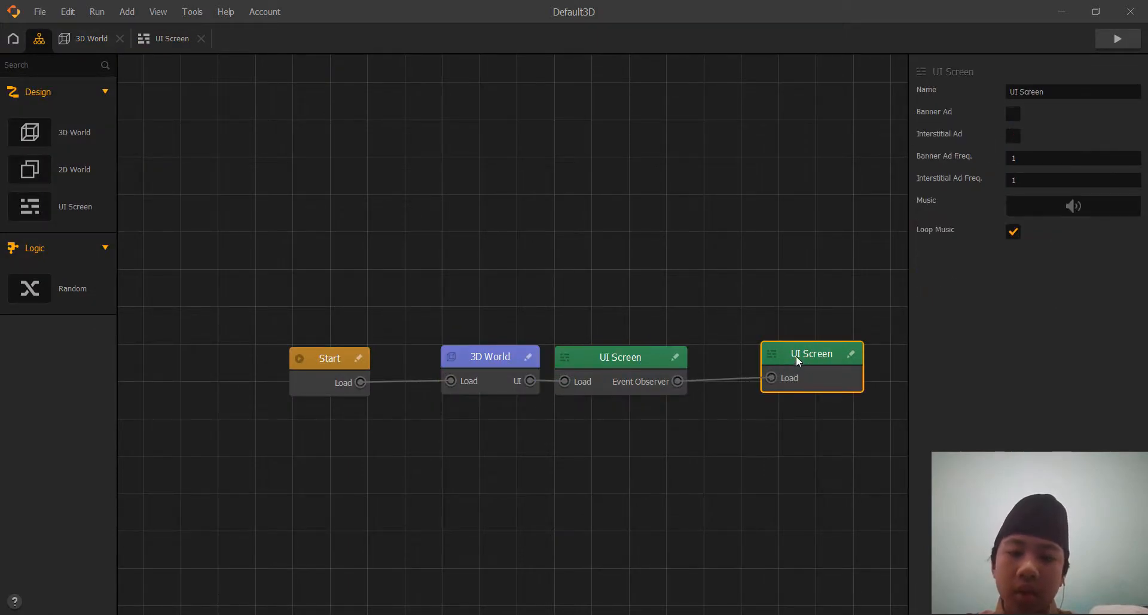
left_click(637, 350)
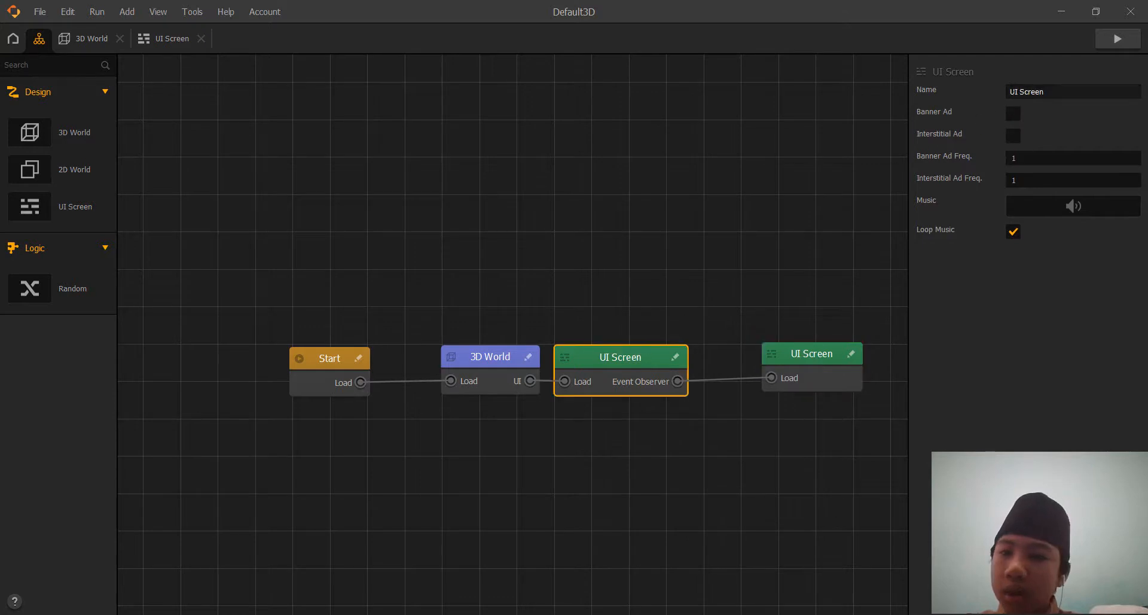
left_click(858, 365)
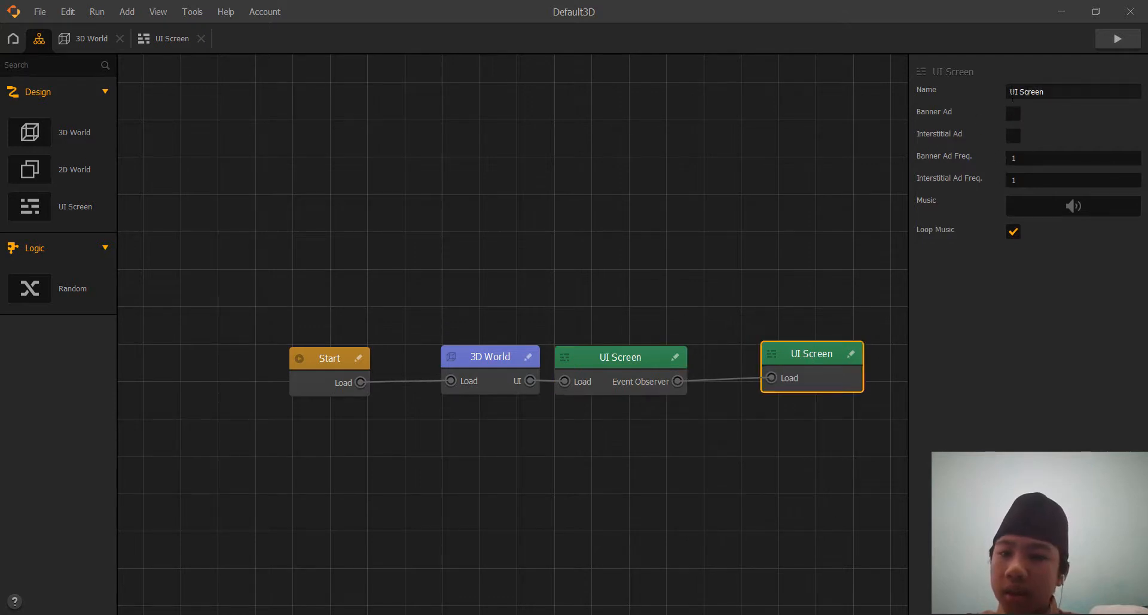
left_click(1055, 91)
key("ctrl+a")
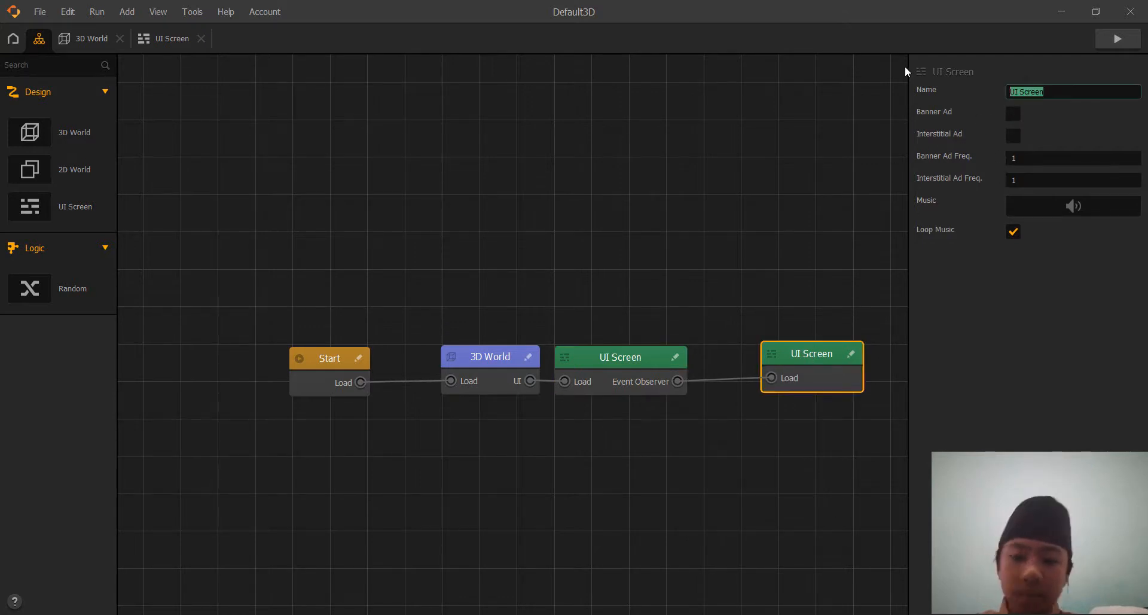
type("game")
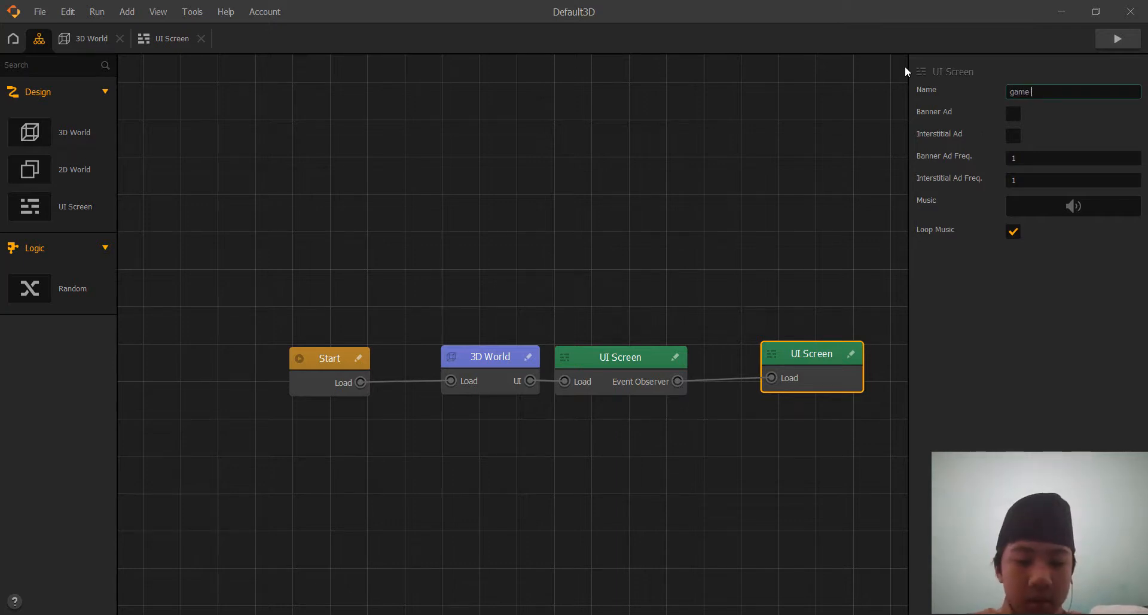
type(" Over")
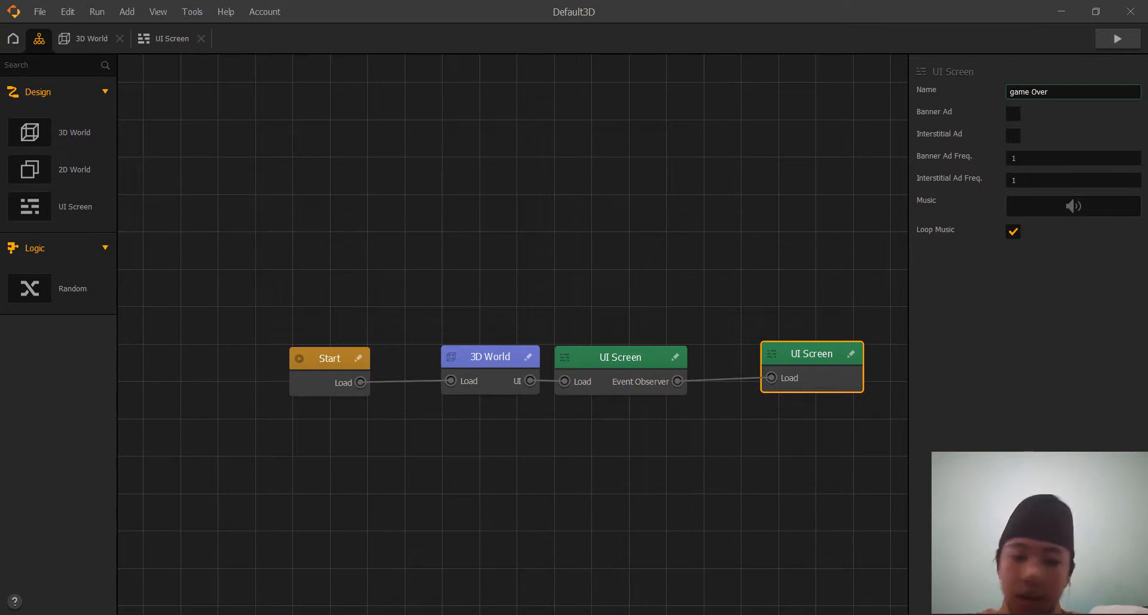
key("Home")
key("Delete")
type("G")
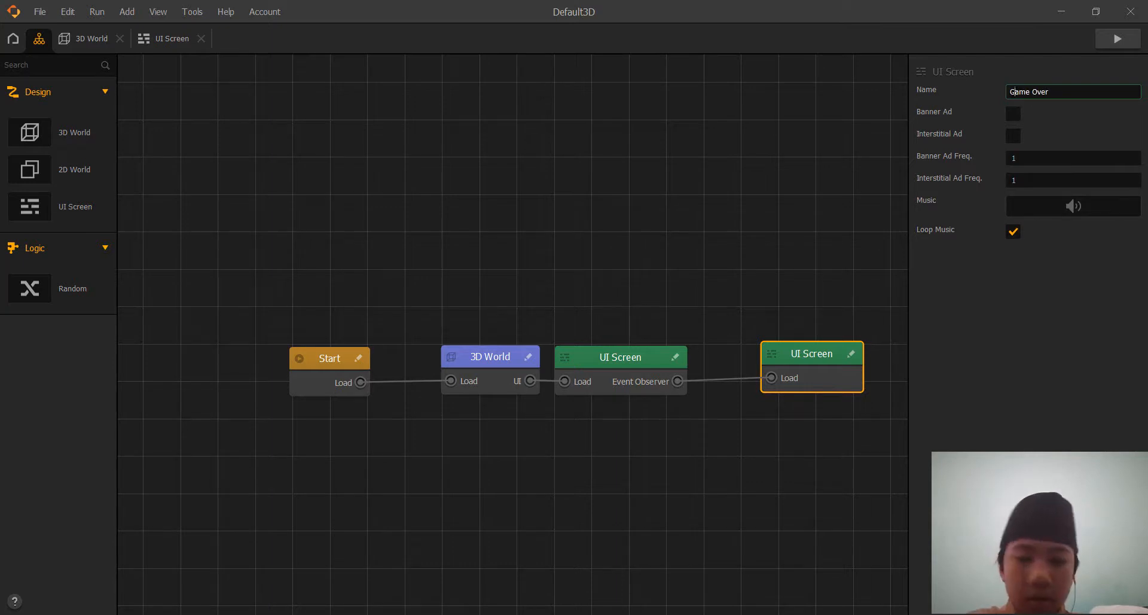
left_click(1021, 263)
Rename the UI Screen node connected to the 3D World as Game UI Screen.
left_click(609, 363)
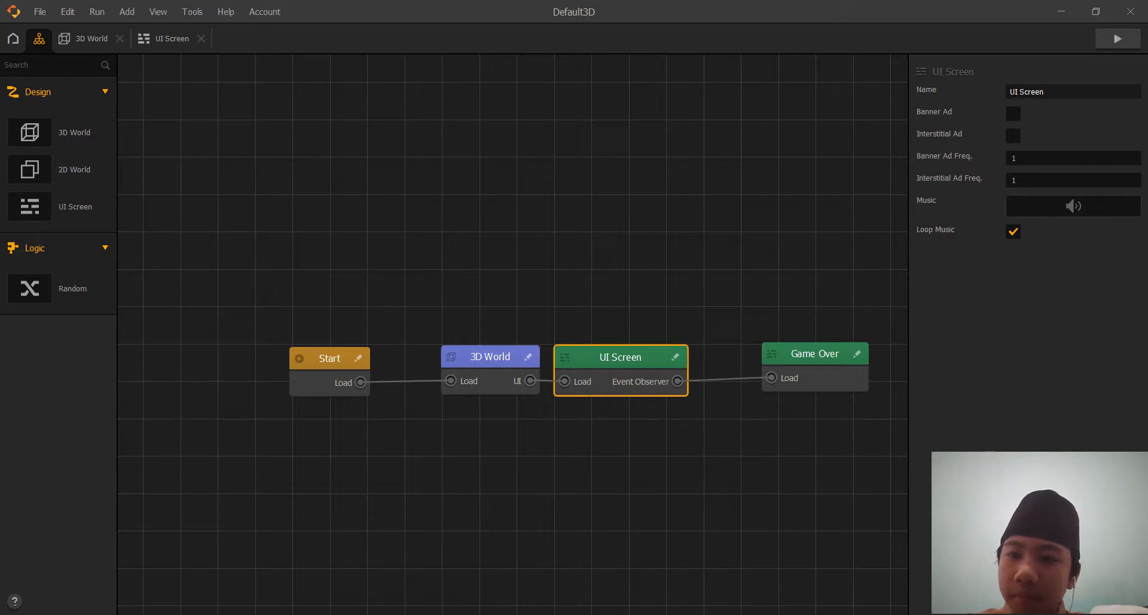
left_click(1010, 92)
type("Game")
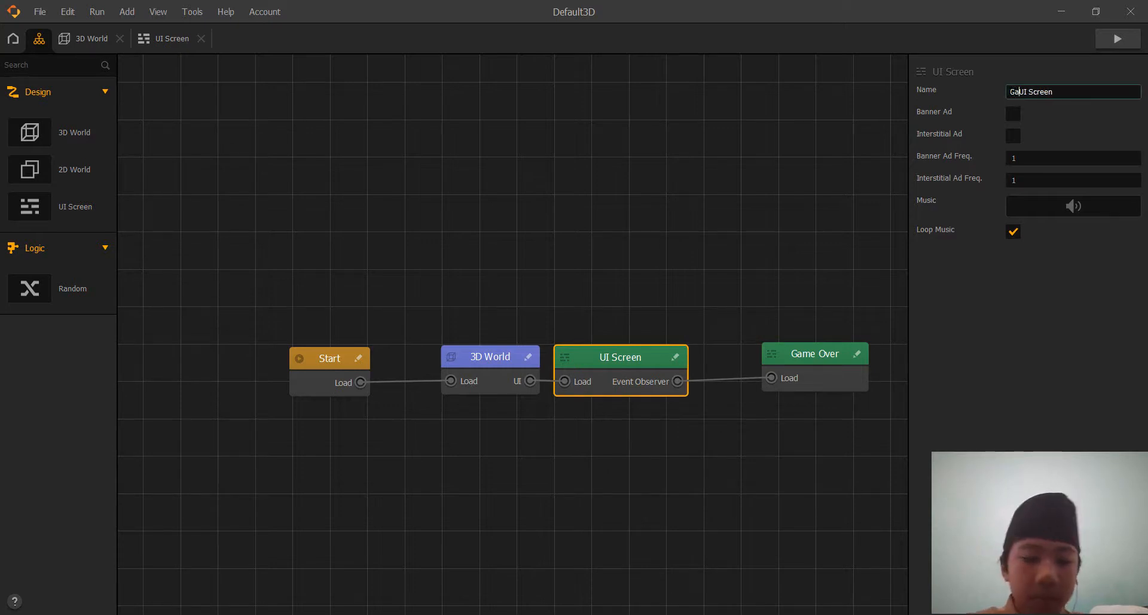
key("Return")
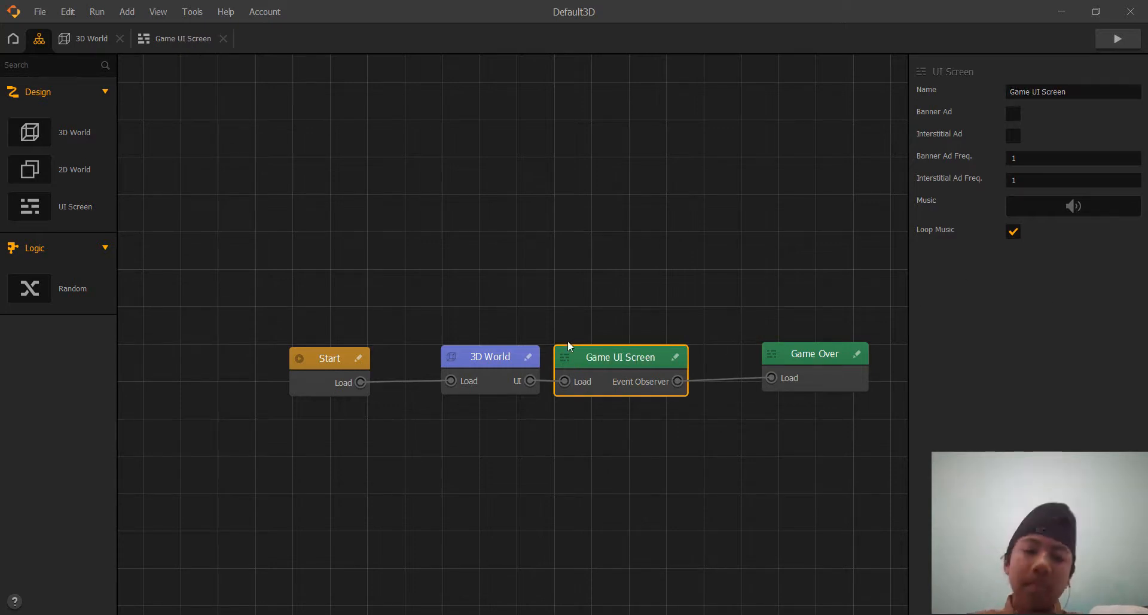
Review the Default Font label's properties and the Event Observer's event type and function in the Game UI Screen.
double_click(647, 356)
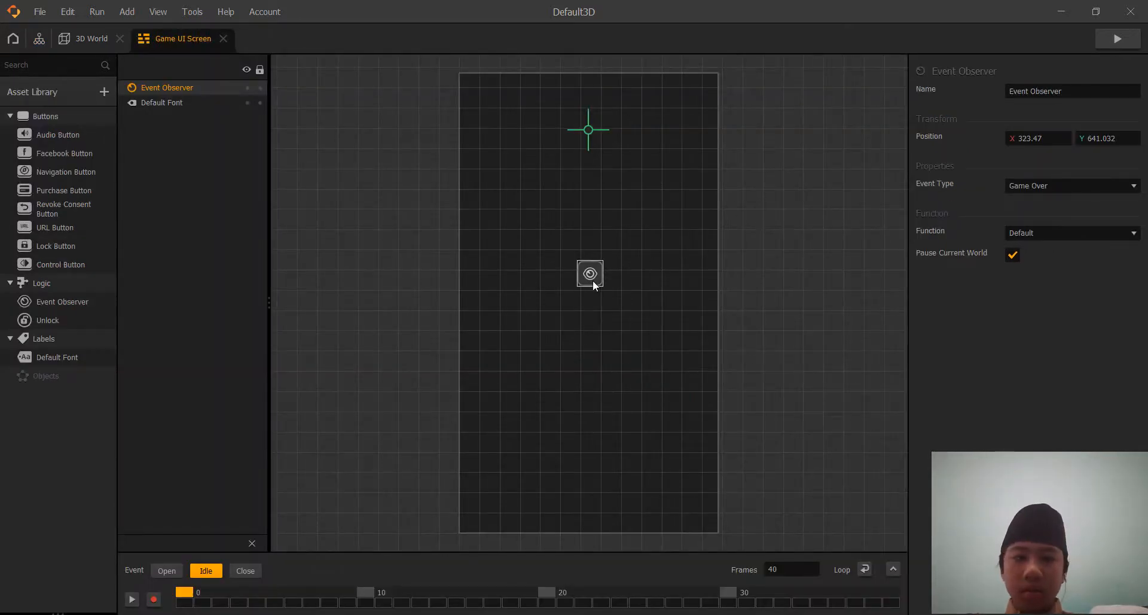
left_click(590, 117)
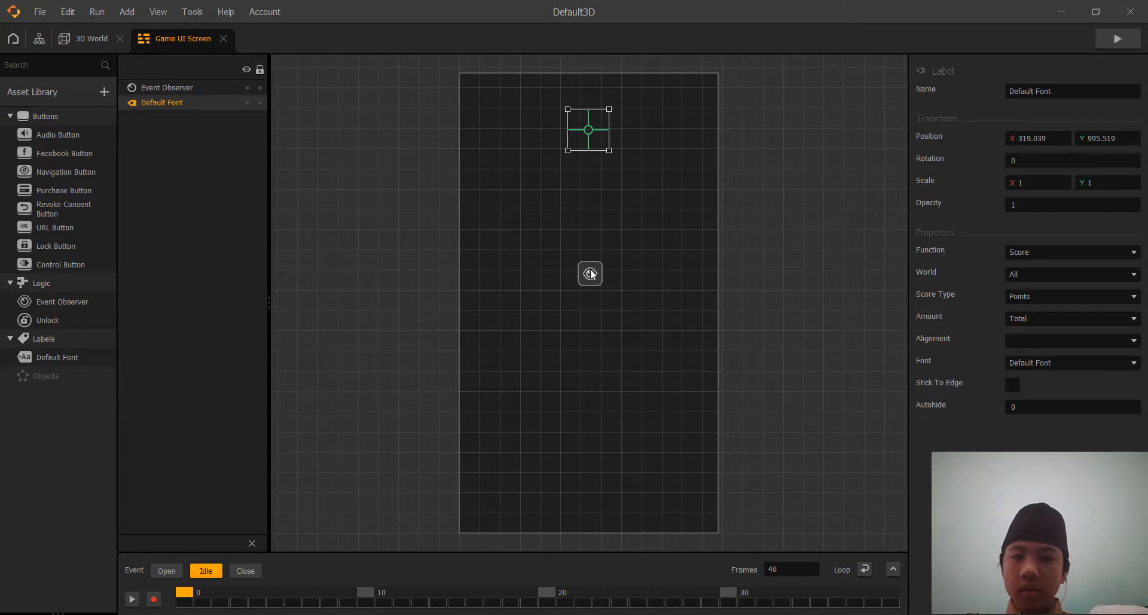
left_click(591, 272)
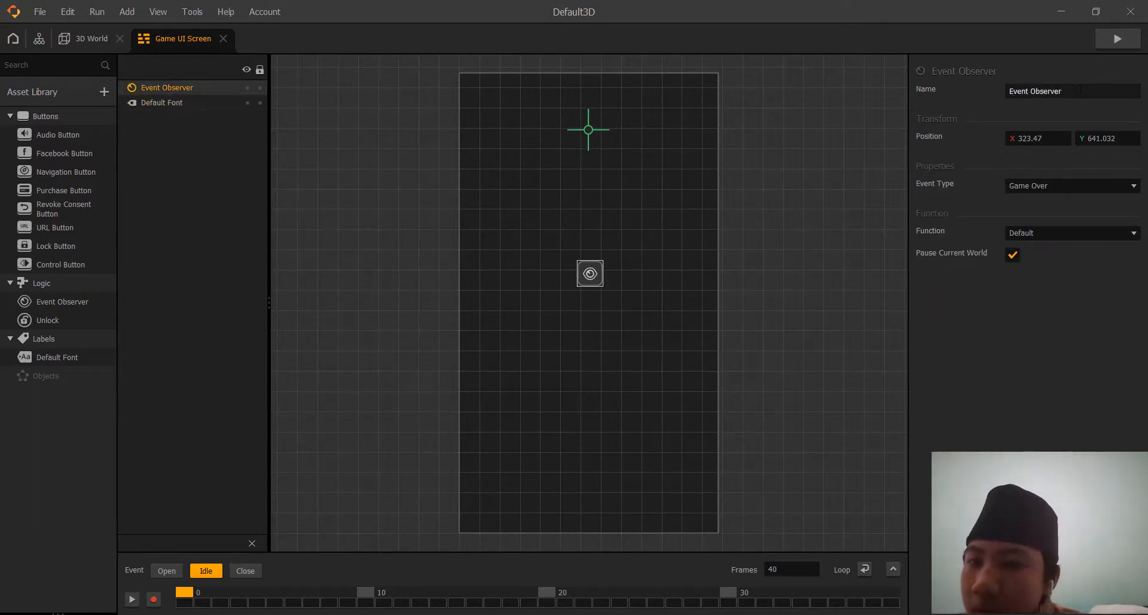
left_click(1068, 185)
left_click(967, 291)
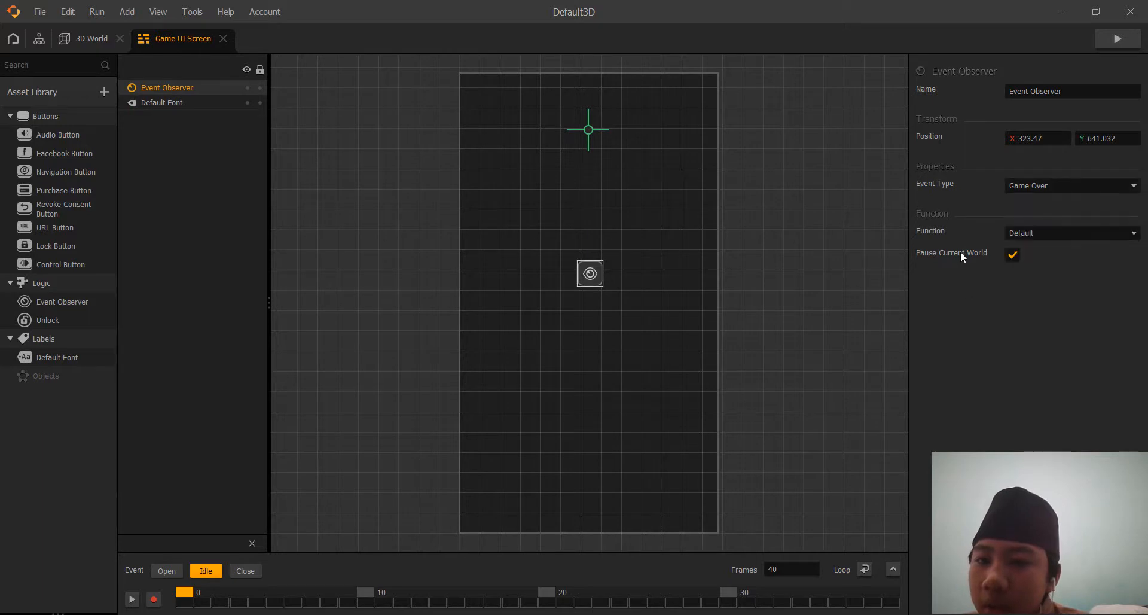
left_click(1049, 234)
left_click(1025, 329)
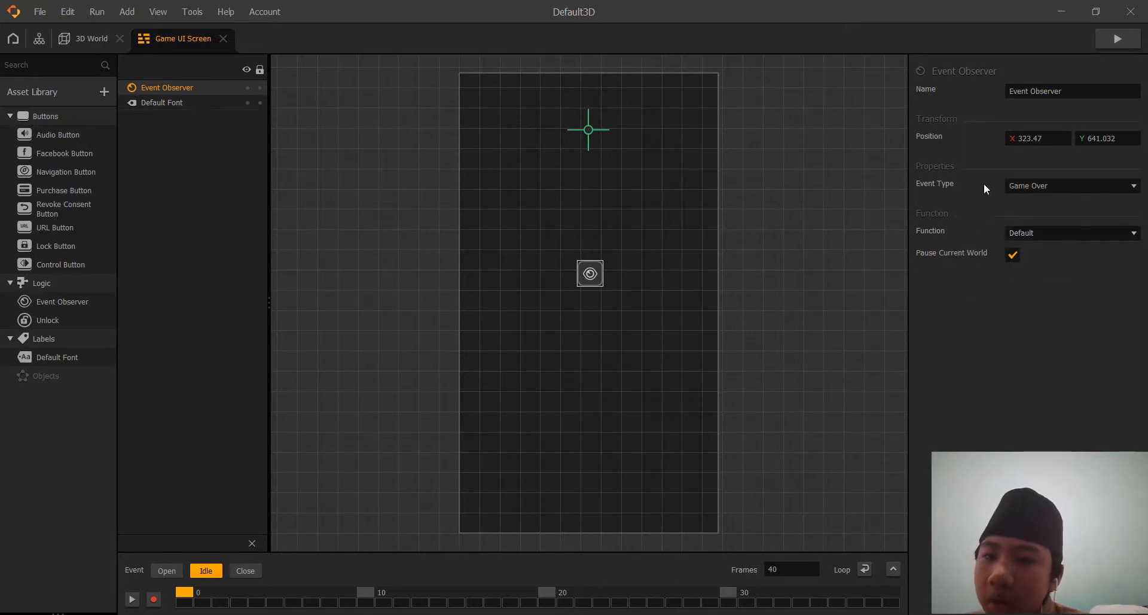
left_click(591, 128)
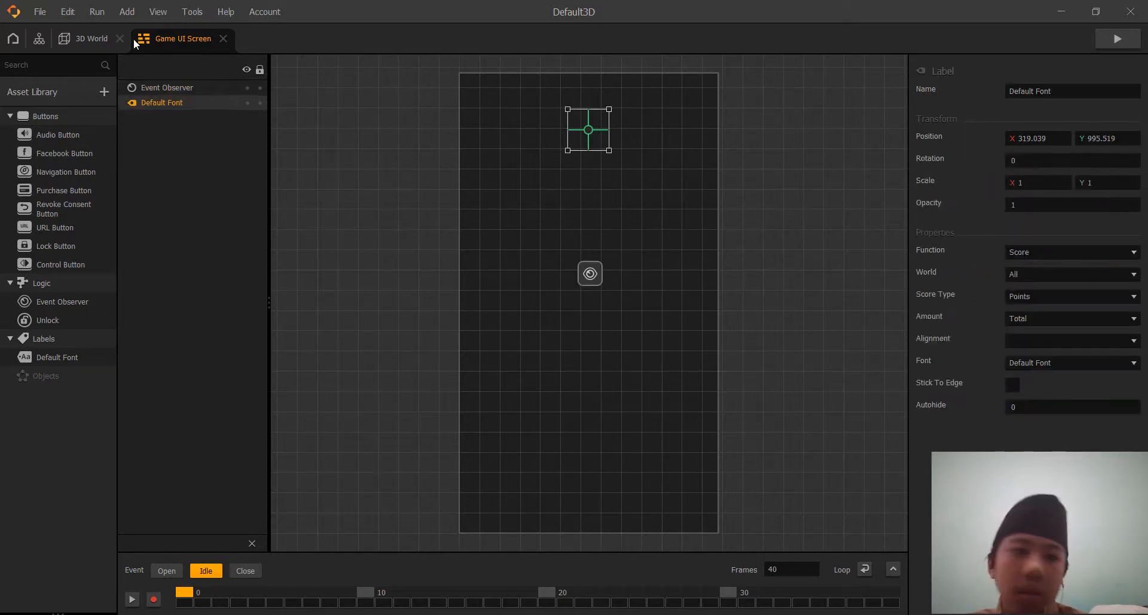
Open the Game Over screen's editor and browse the Saved Pictures folder in File Explorer for images to use.
left_click(39, 38)
double_click(786, 354)
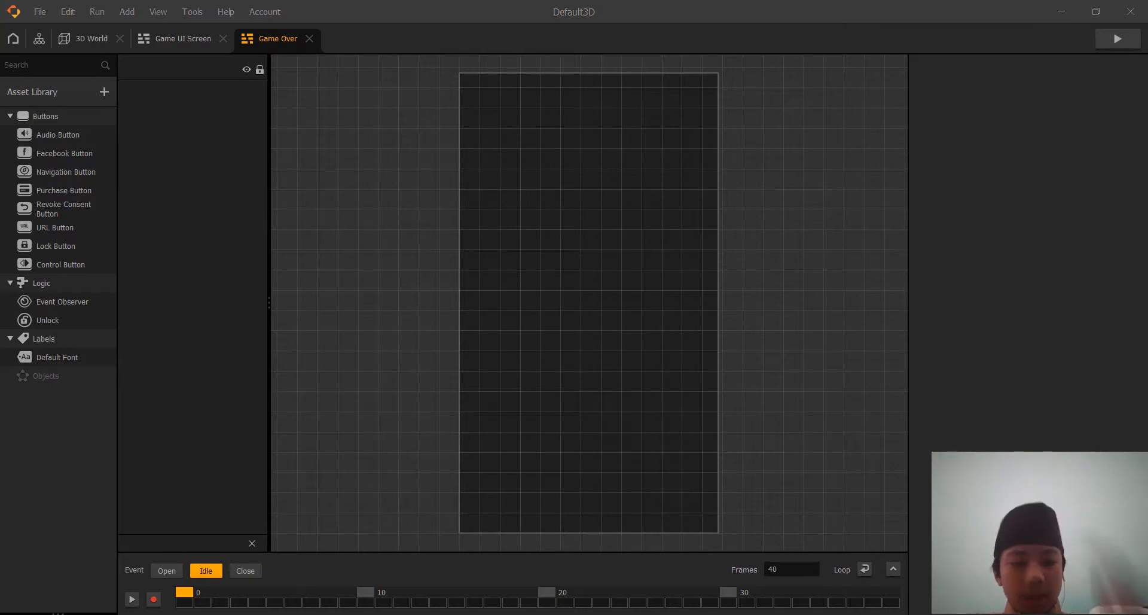
key("super+e")
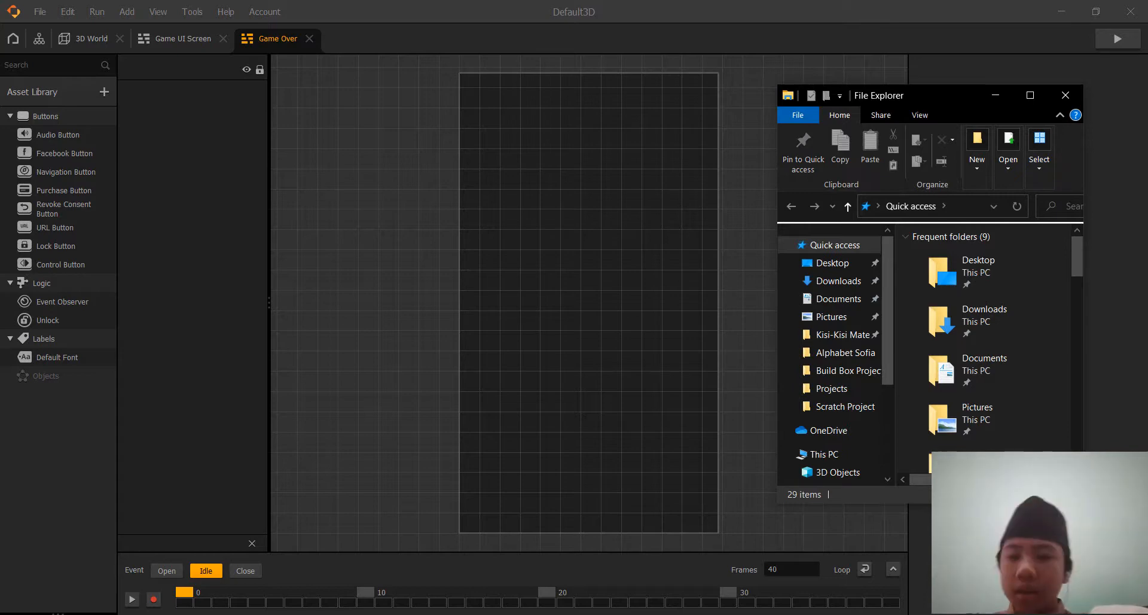
left_click(828, 316)
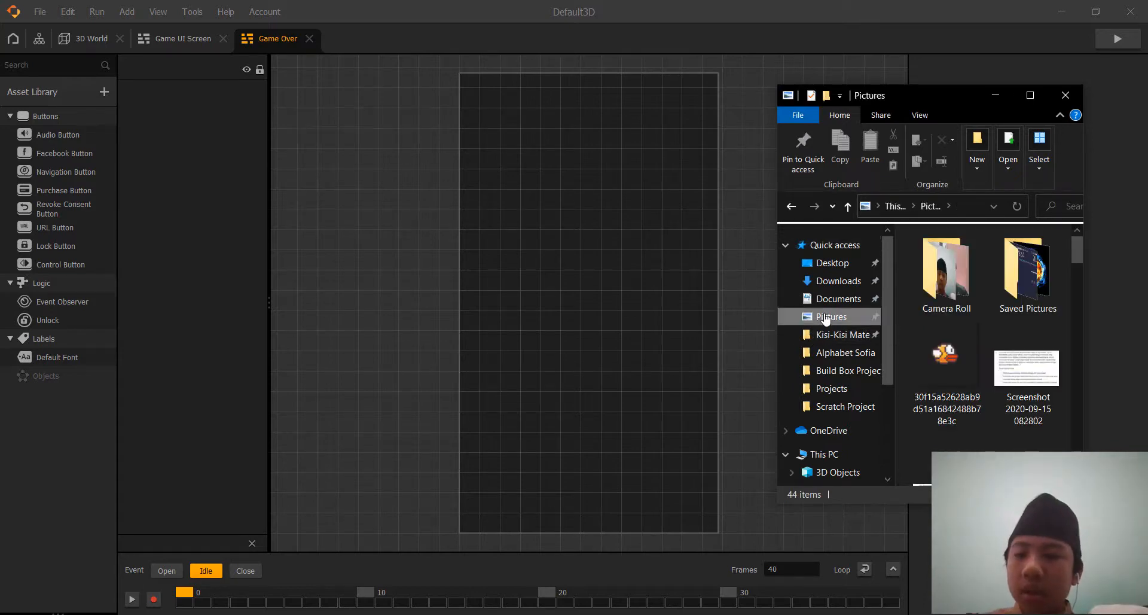
double_click(1041, 278)
scroll(1002, 395, "down", 8)
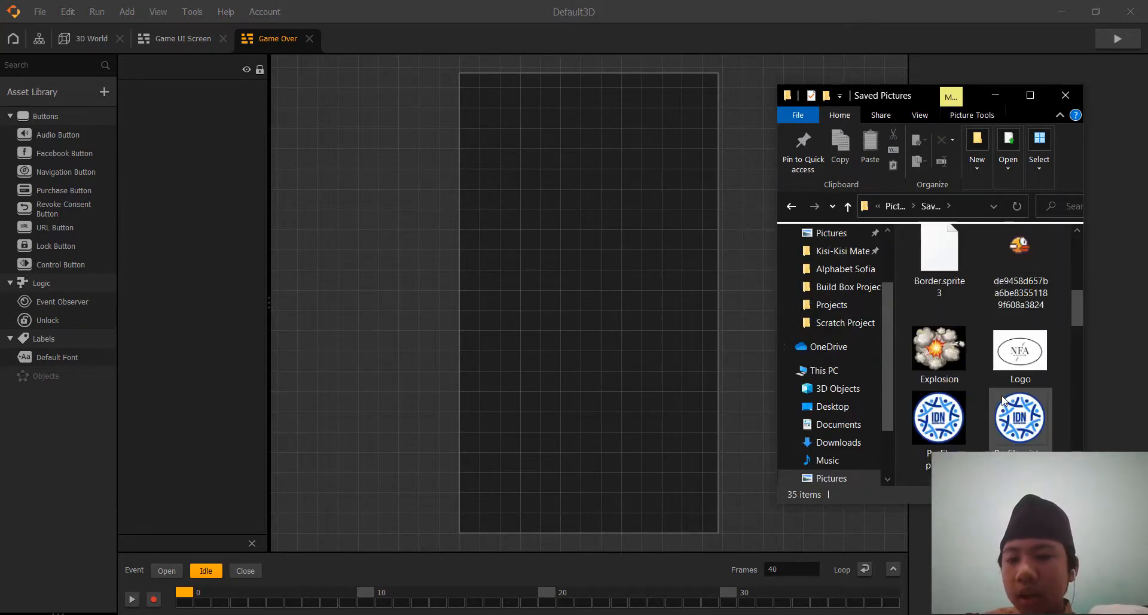
scroll(1002, 394, "down", 10)
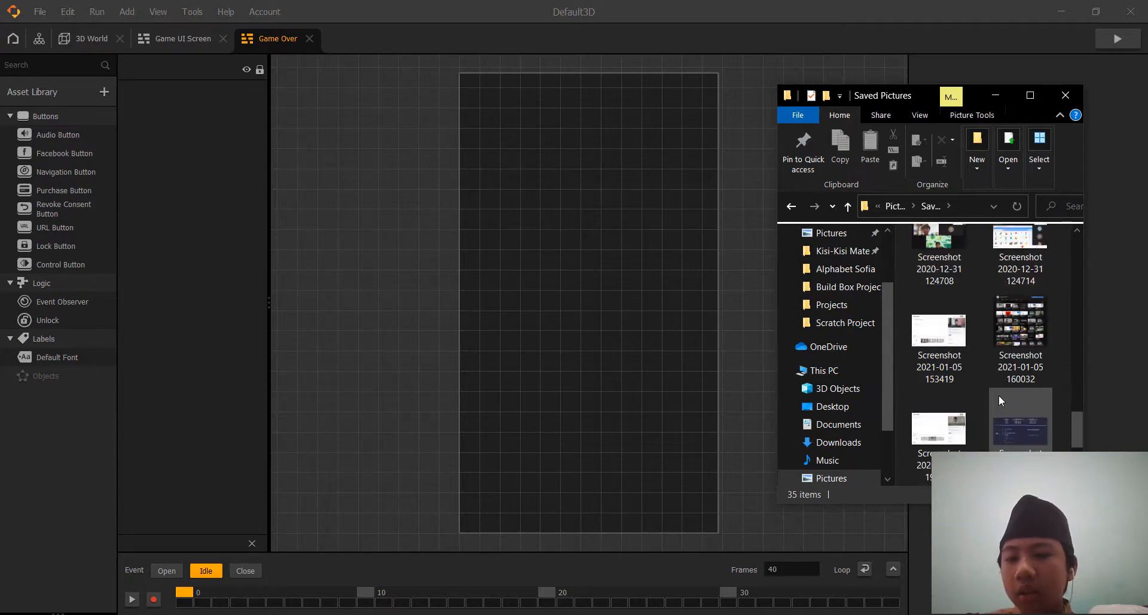
scroll(985, 400, "up", 6)
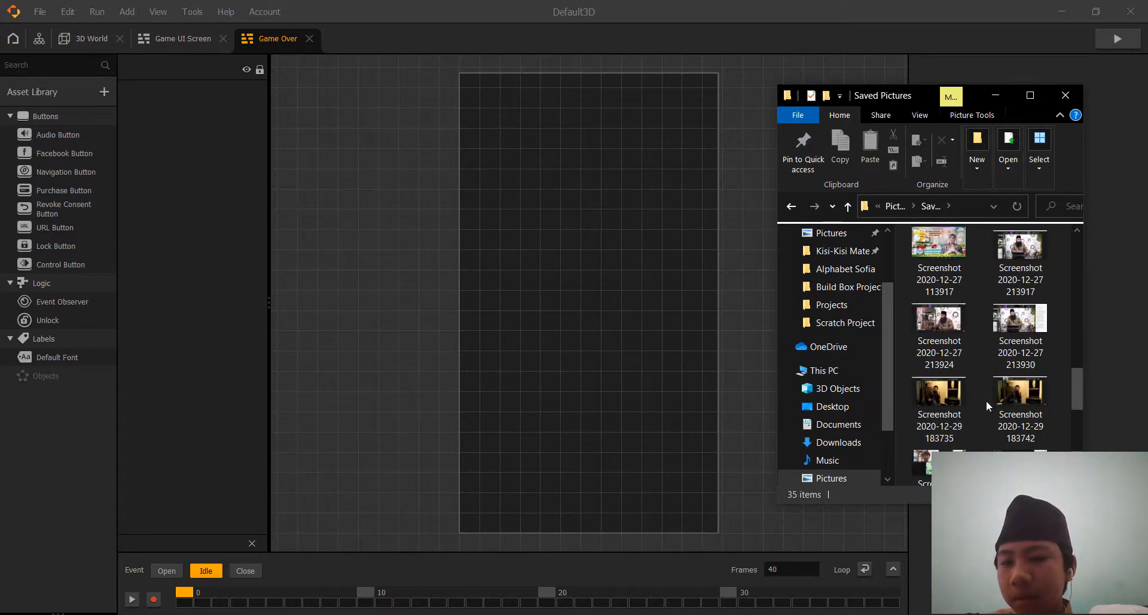
scroll(865, 284, "up", 2)
Add the retry image from the Downloads folder to the Game Over screen as a Navigation Button.
left_click(870, 281)
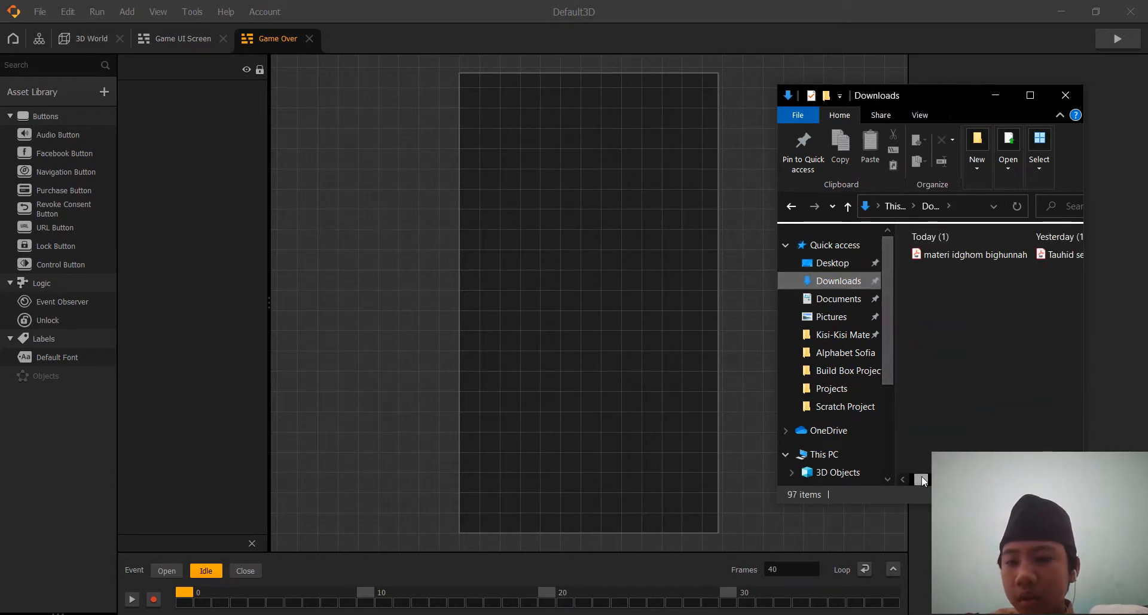
left_click_drag(921, 479, 969, 479)
left_click(952, 267)
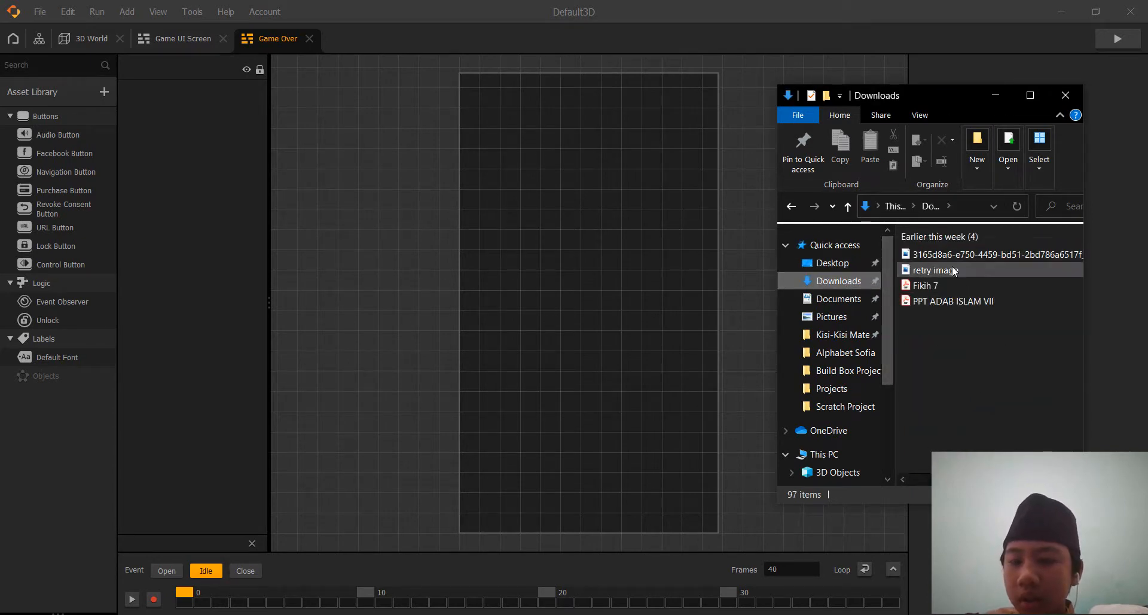
left_click_drag(952, 268, 582, 321)
left_click_drag(458, 334, 438, 338)
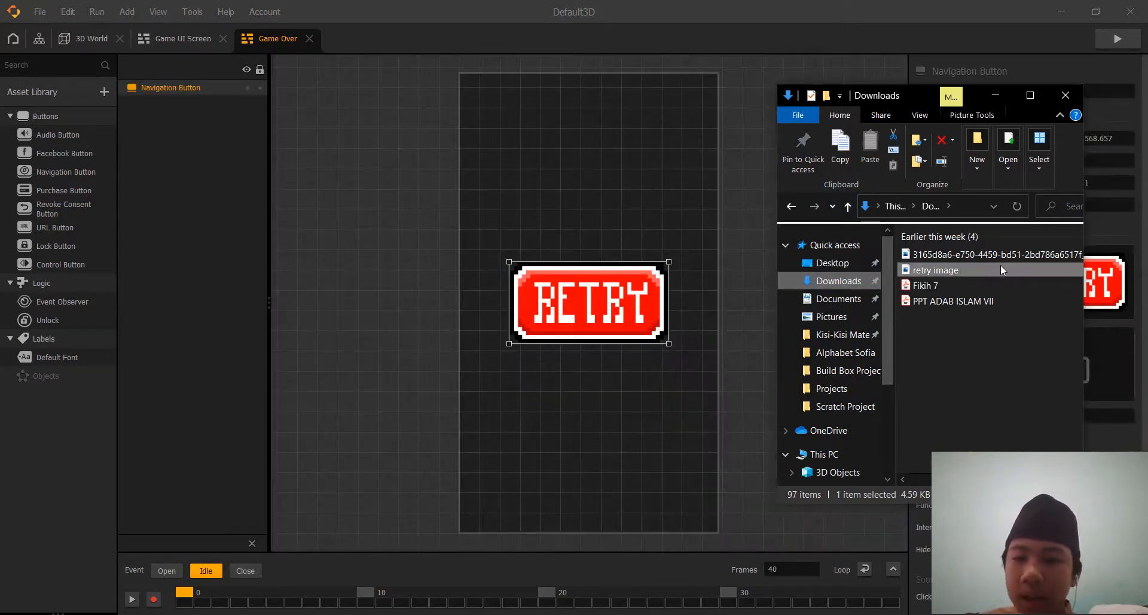
Add the GAME OVER picture from the Downloads folder to the screen as an Image and close File Explorer.
left_click(1019, 255)
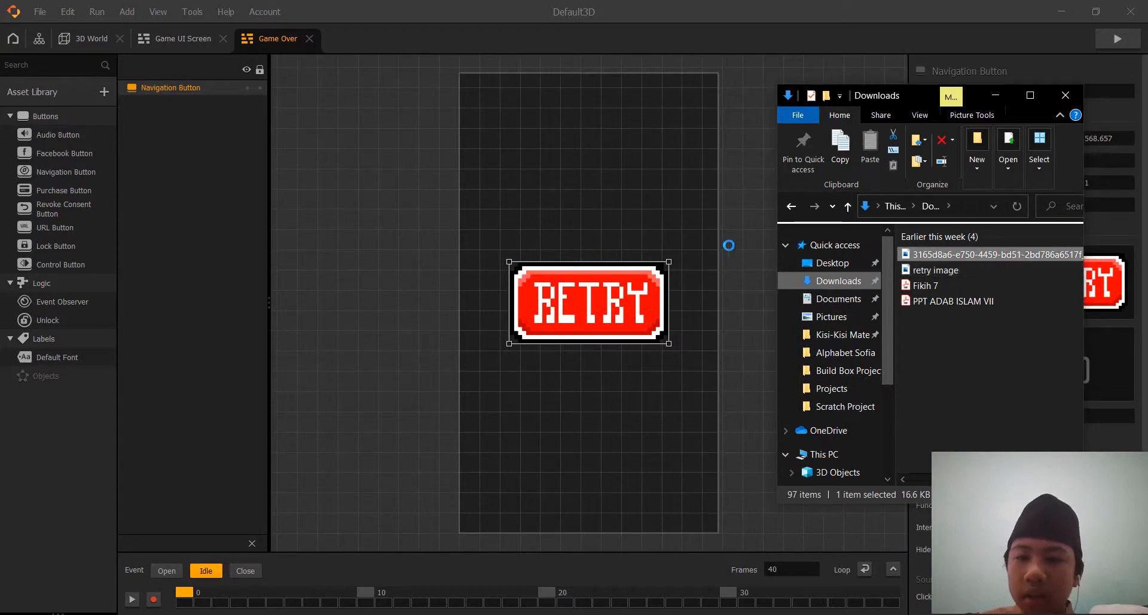
left_click_drag(677, 236, 711, 225)
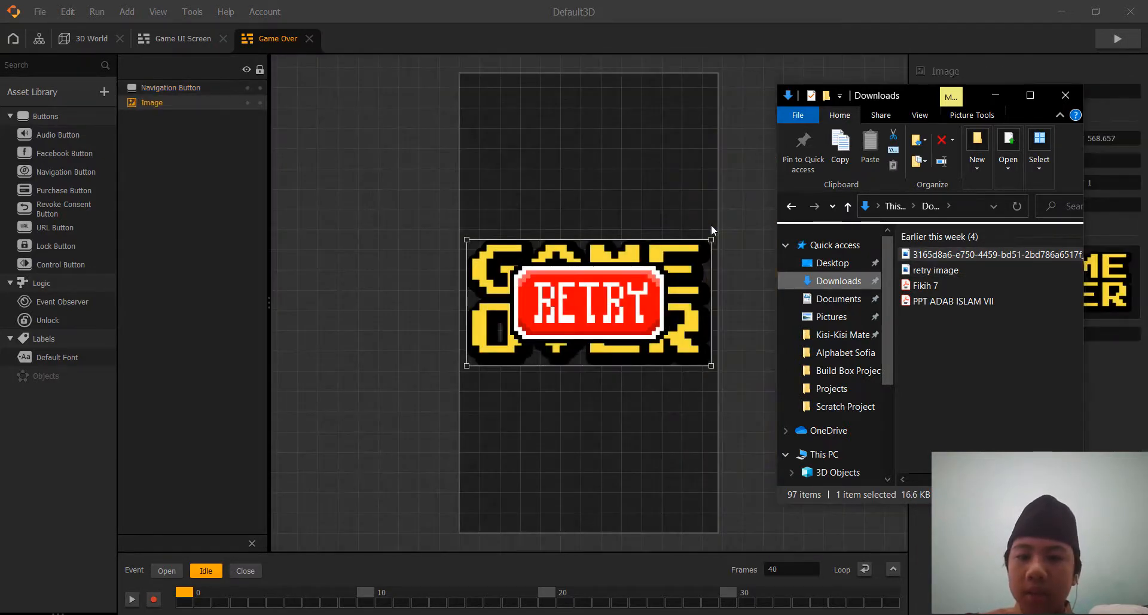
left_click(1066, 95)
Move the GAME OVER image above the Retry button and resize it to a scale of about 0.91 by 0.96.
left_click_drag(536, 259, 537, 99)
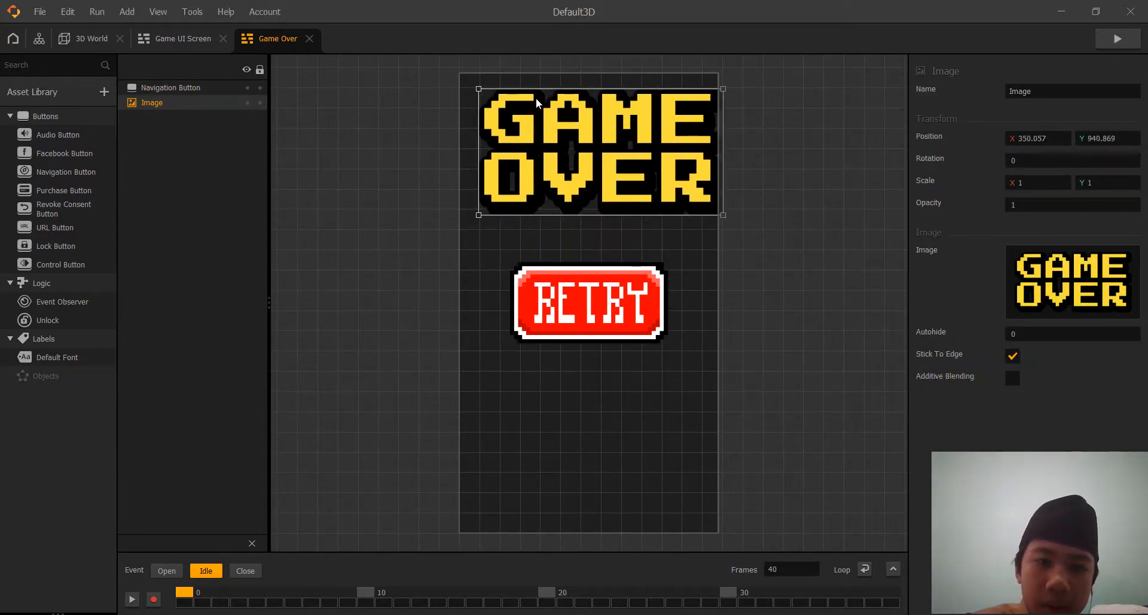
left_click_drag(721, 88, 705, 87)
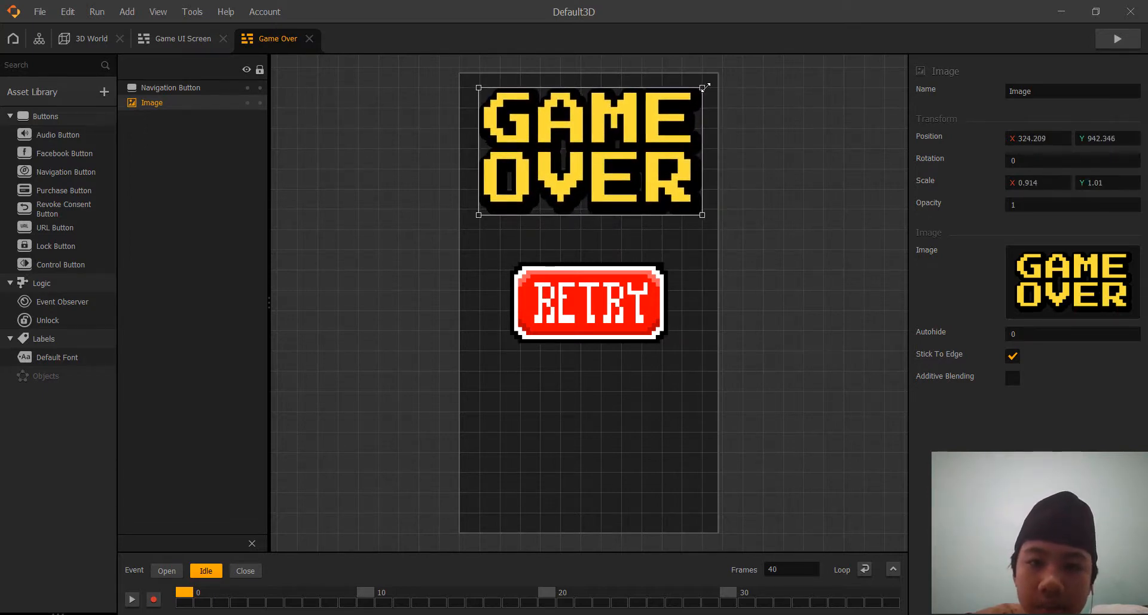
left_click_drag(701, 213, 701, 210)
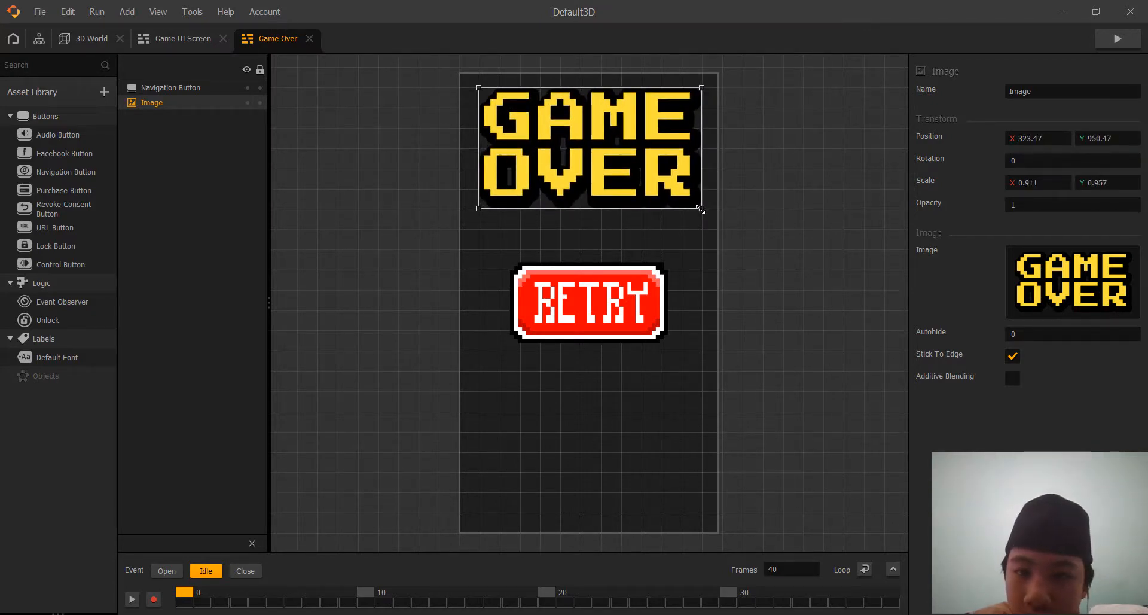
Move the Retry button to the lower part of the Game Over screen and enlarge it to a scale of about 1.12 by 1.22.
left_click_drag(566, 310, 556, 427)
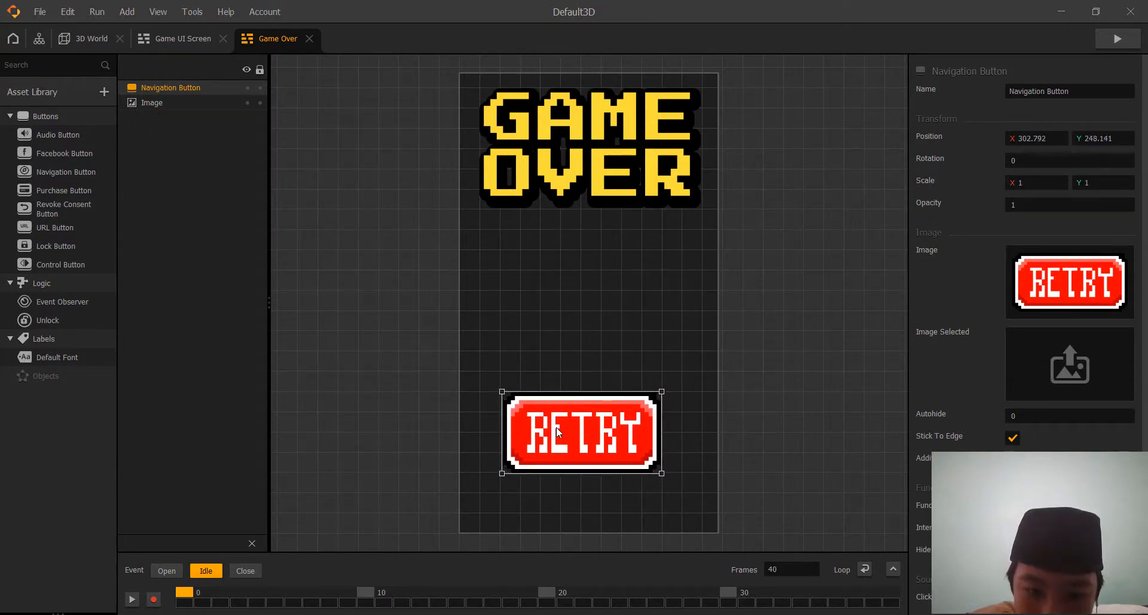
left_click_drag(661, 474, 681, 492)
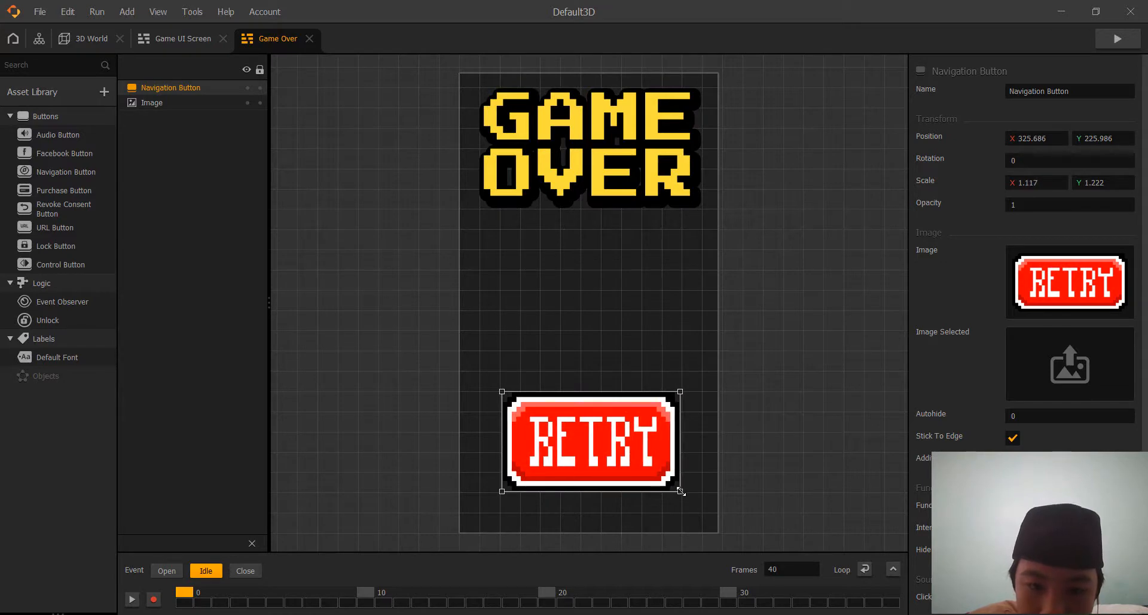
left_click(860, 444)
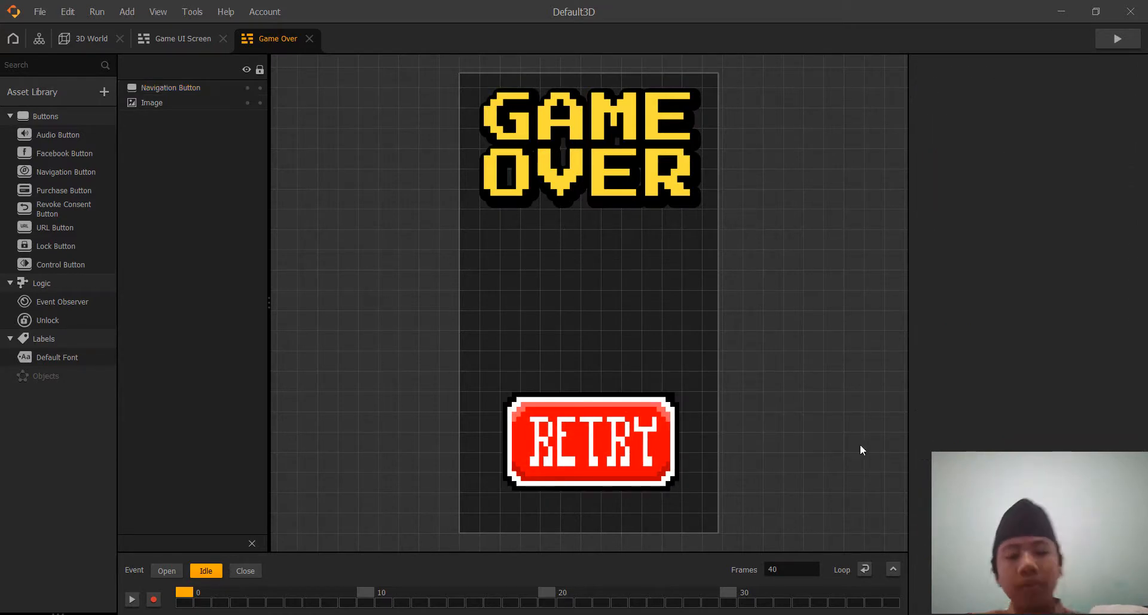
Set the Retry navigation button's function to Restart.
left_click(603, 446)
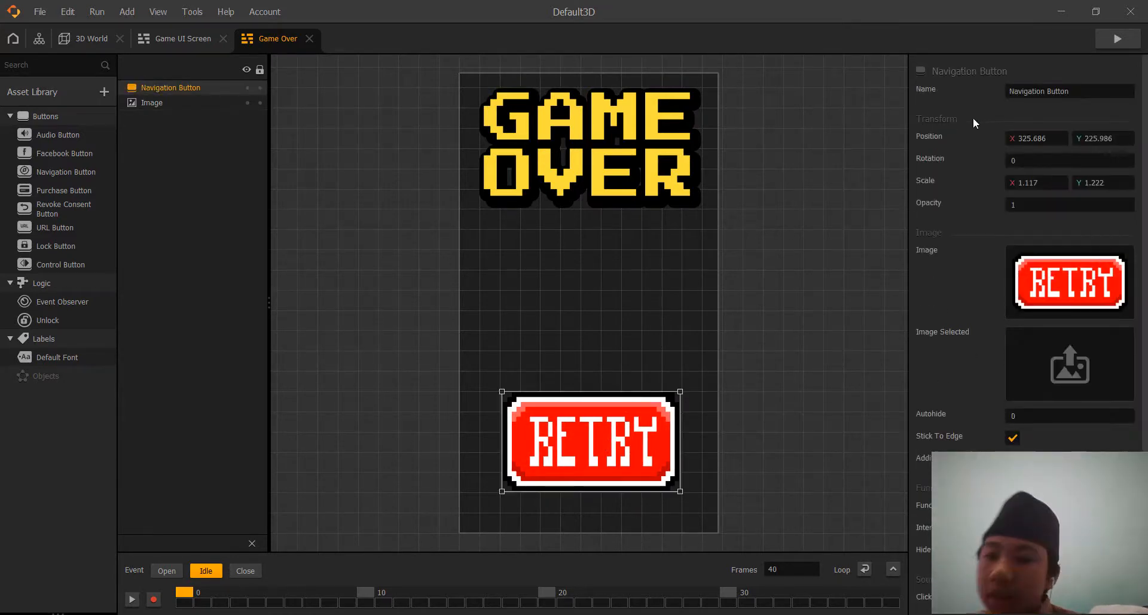
scroll(974, 117, "down", 3)
left_click(1092, 398)
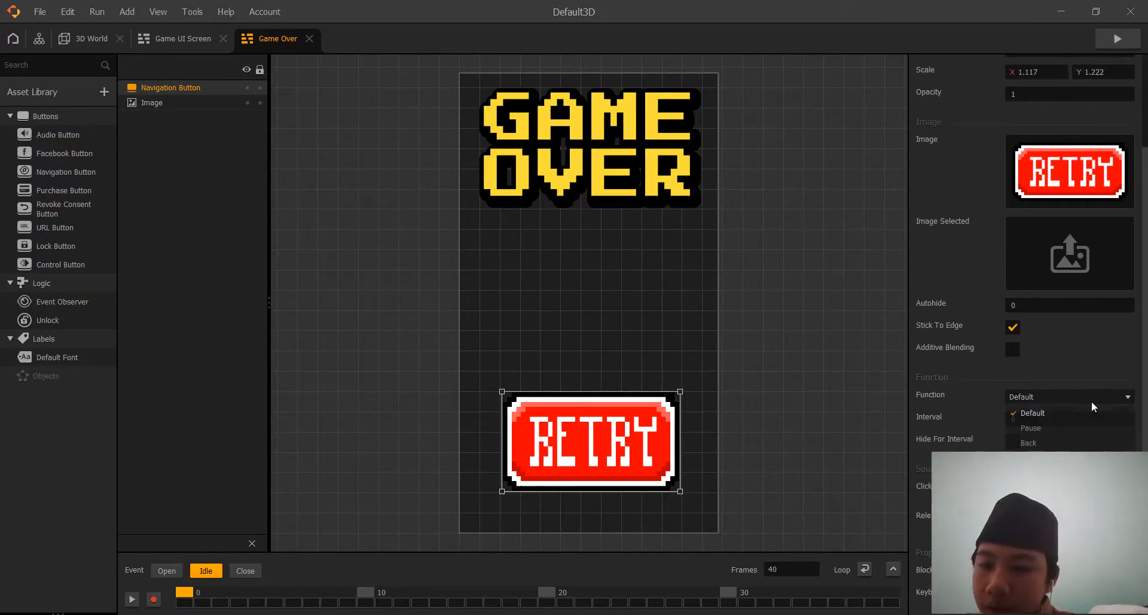
left_click(1063, 442)
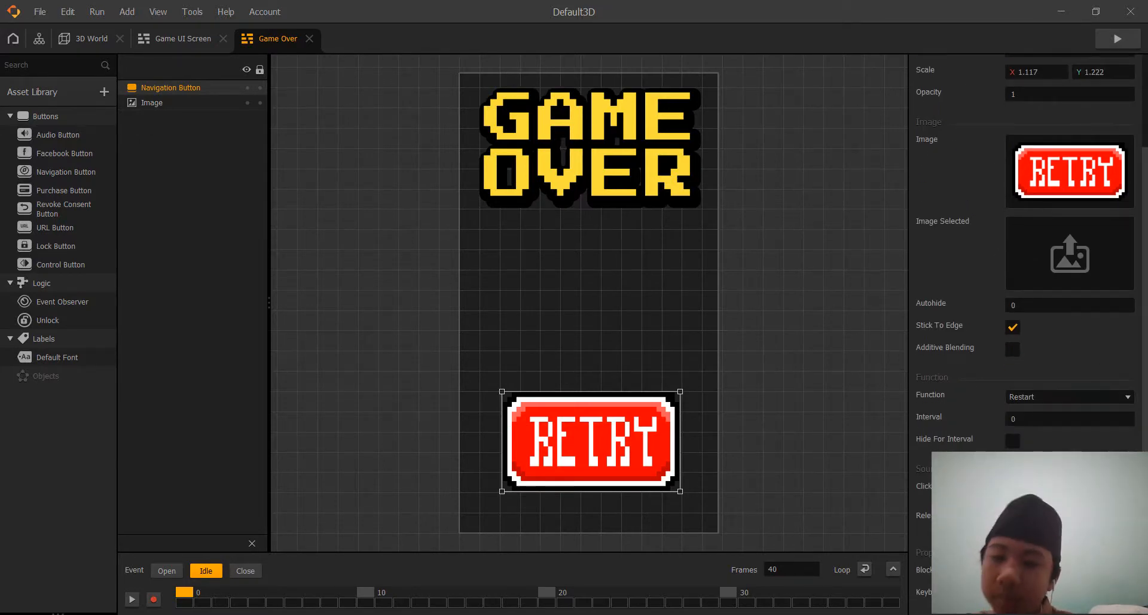
Add two Default Font labels, one above the other, between the GAME OVER image and the Retry button.
scroll(892, 247, "up", 3)
scroll(820, 233, "down", 5)
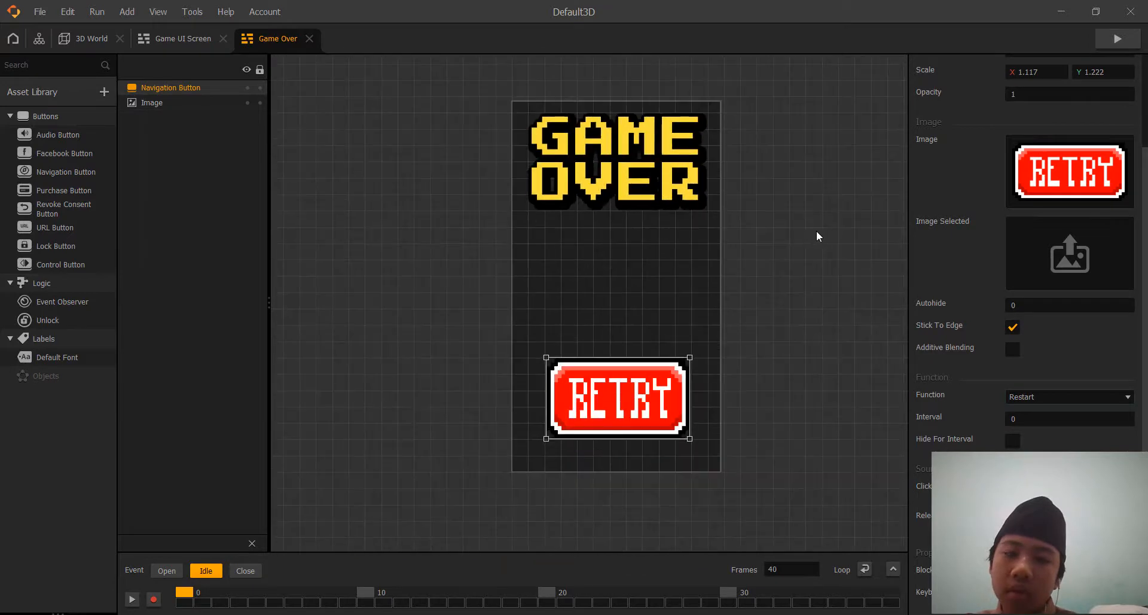
middle_click_drag(819, 246, 803, 293)
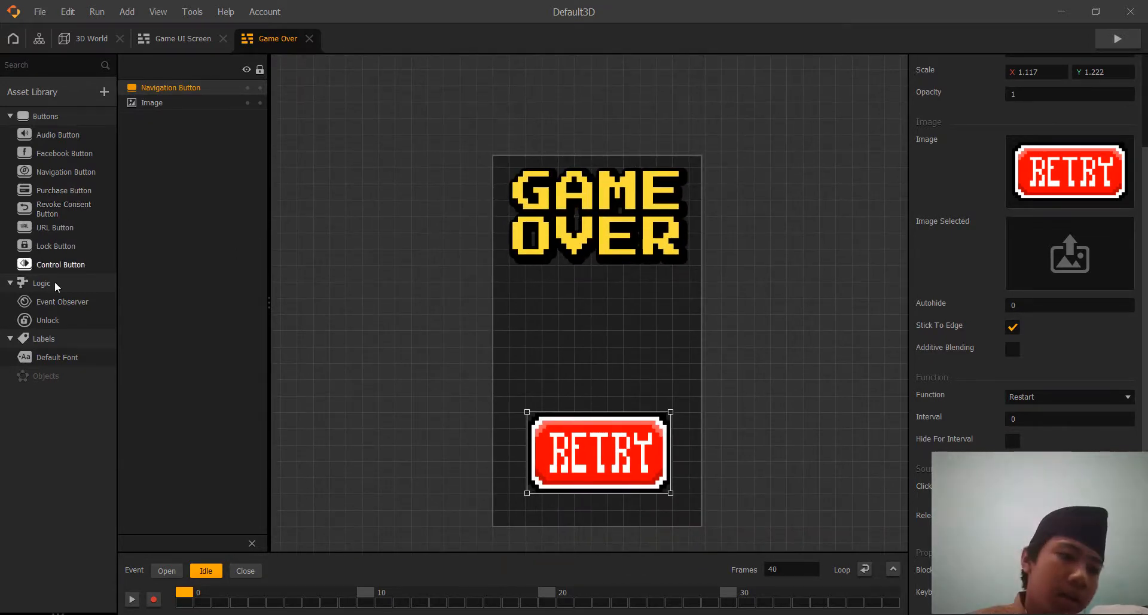
left_click_drag(55, 357, 588, 309)
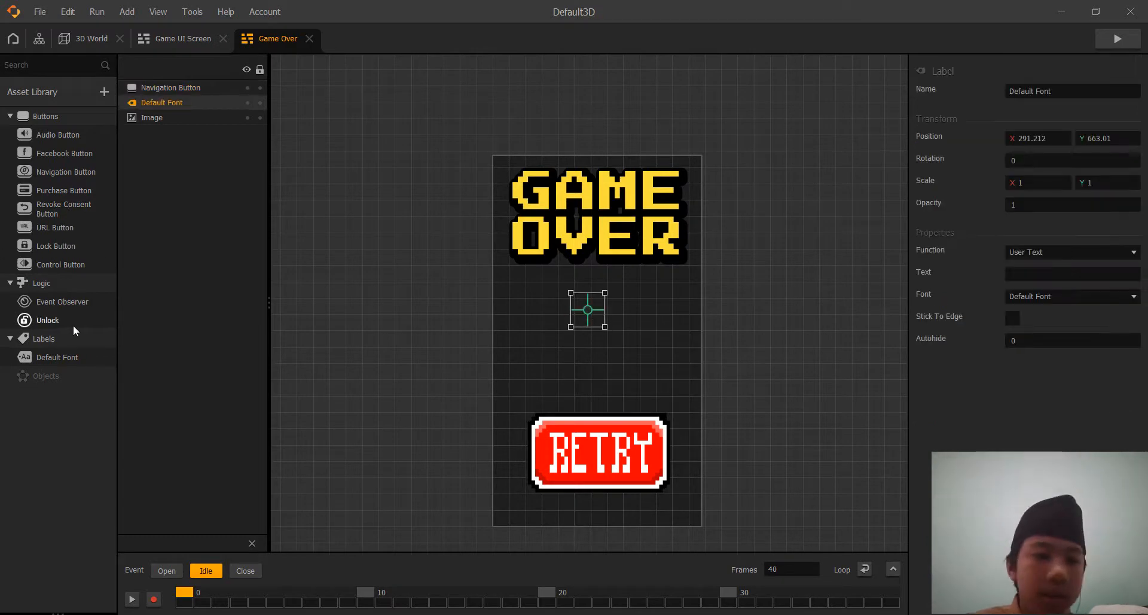
left_click_drag(55, 357, 606, 351)
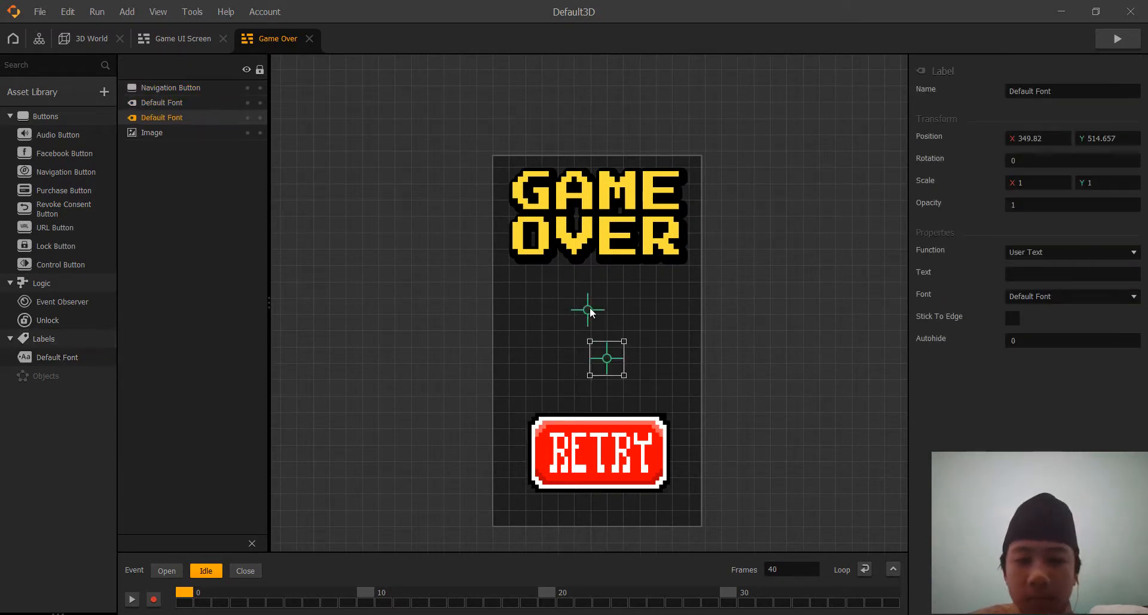
Move the upper label to about X 326, Y 694 and set its function to Score with the Best amount.
left_click_drag(590, 311, 601, 298)
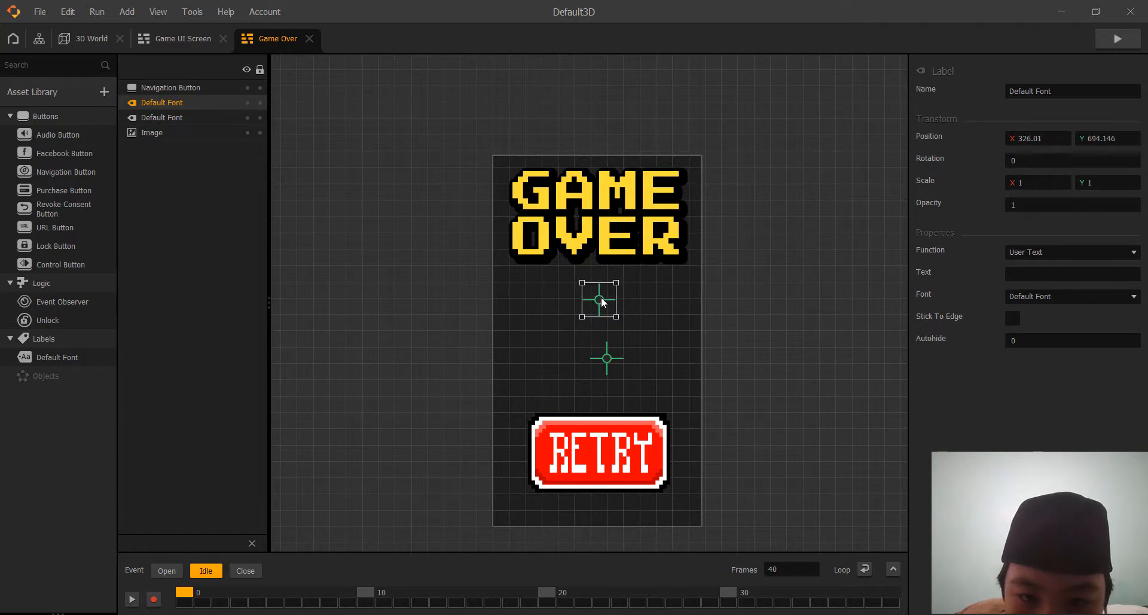
left_click(1090, 250)
left_click(1071, 284)
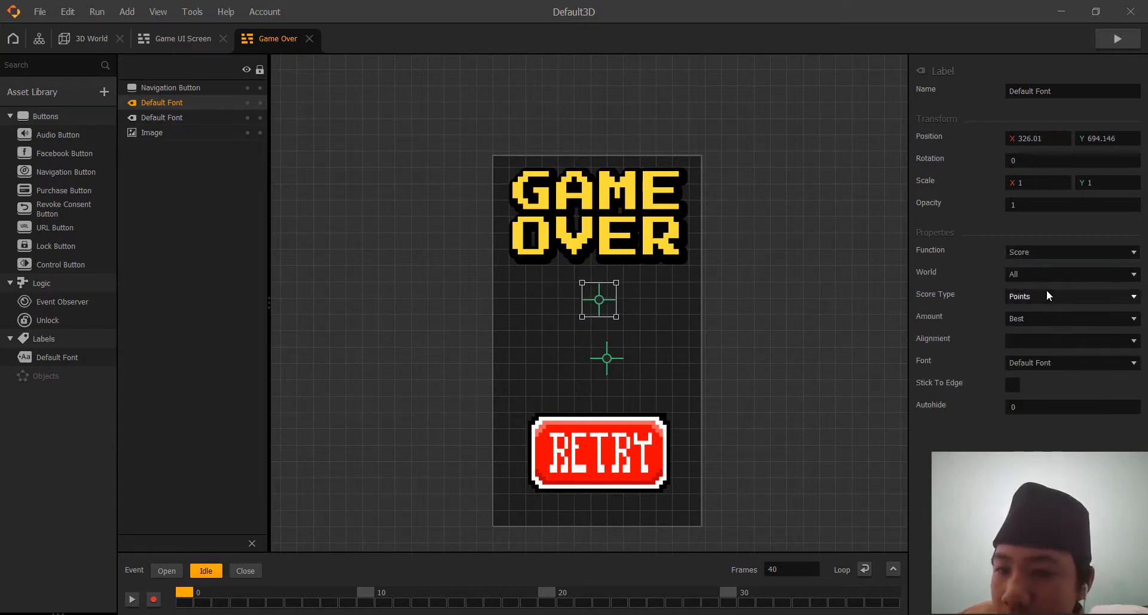
left_click(1041, 321)
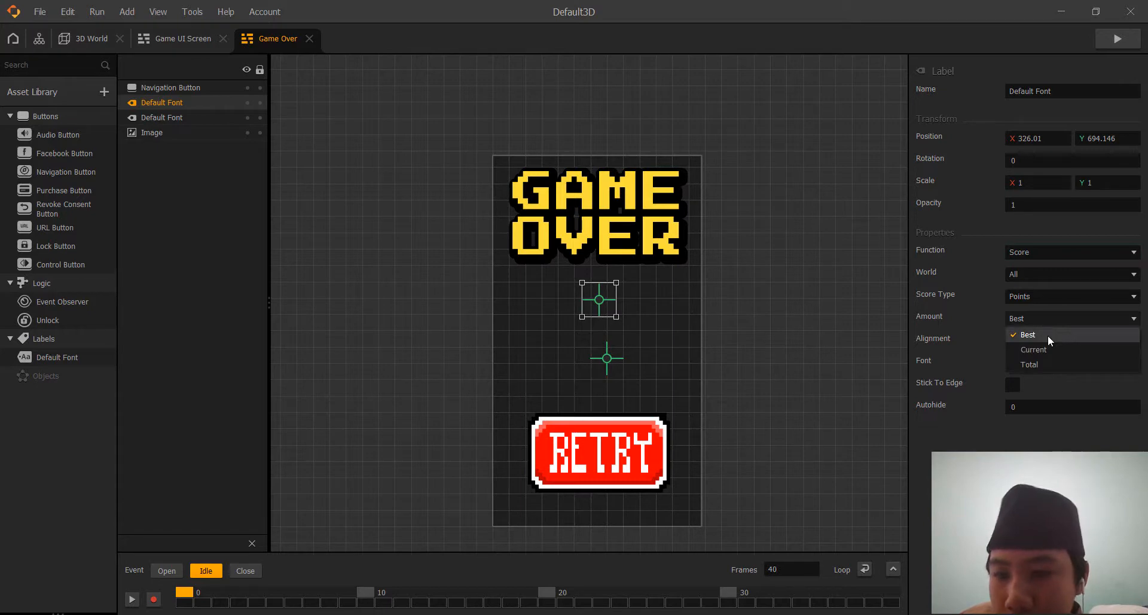
left_click(1045, 335)
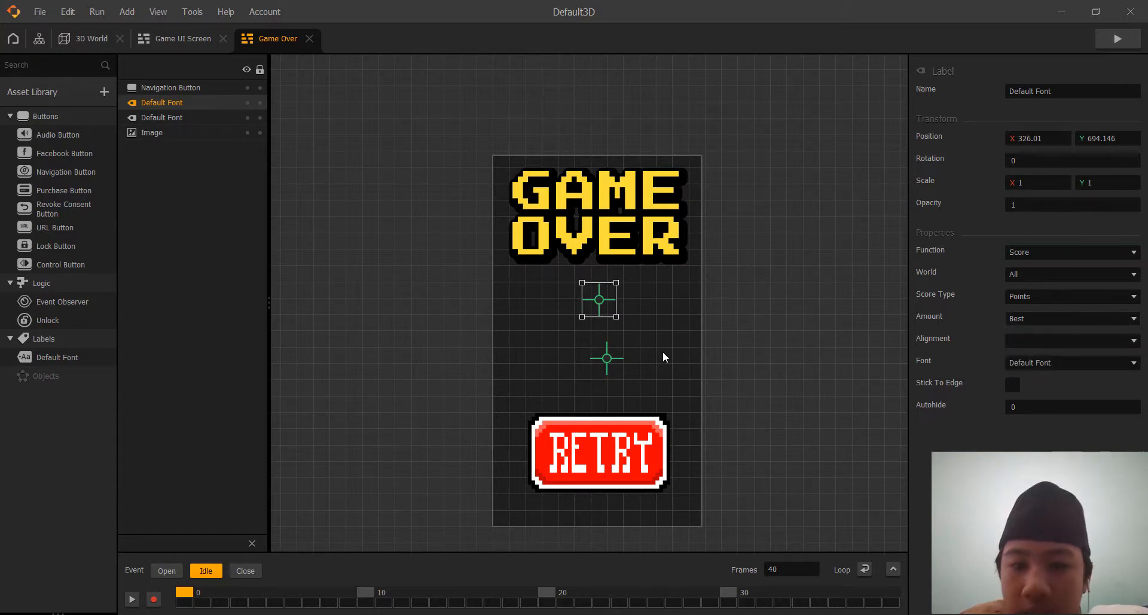
Move the lower label to about X 328, Y 546 and set its function to Score with the Current amount.
left_click(606, 360)
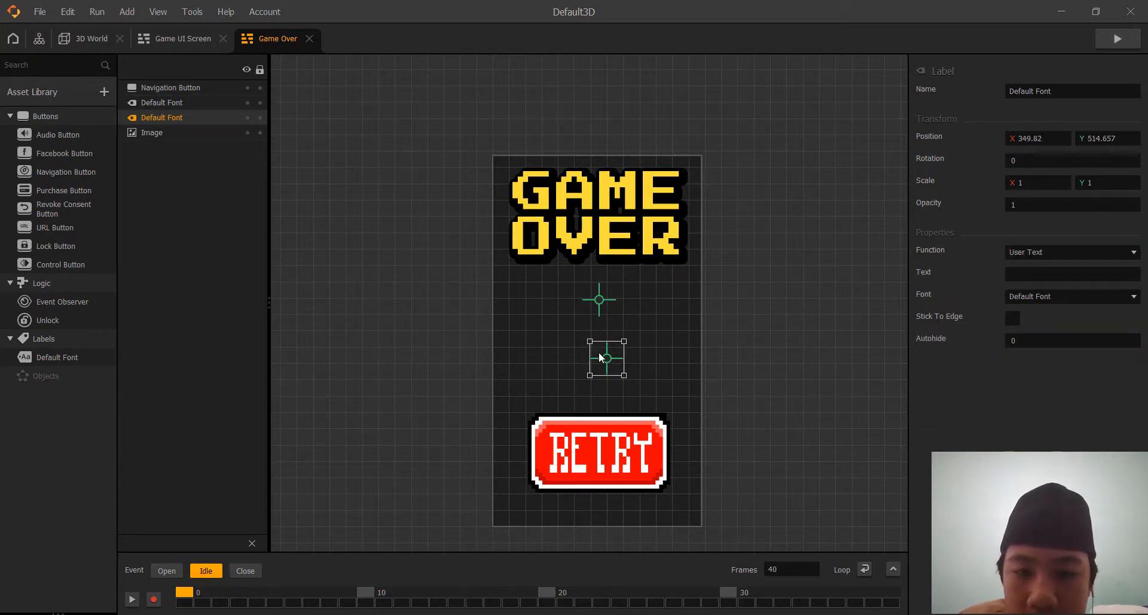
left_click_drag(601, 356, 597, 345)
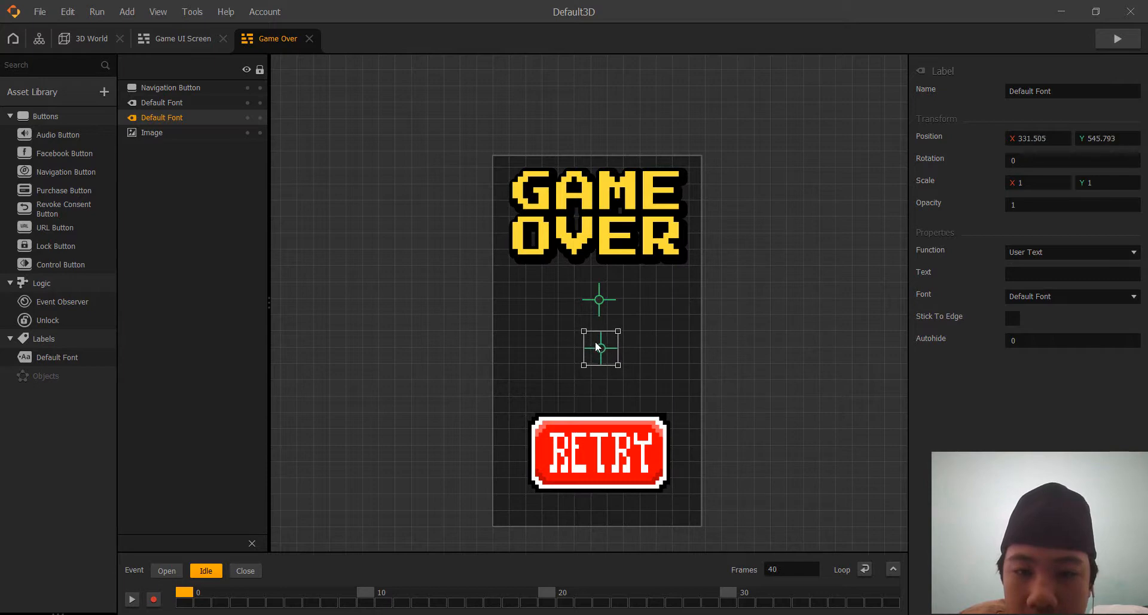
left_click(1049, 253)
left_click(1052, 283)
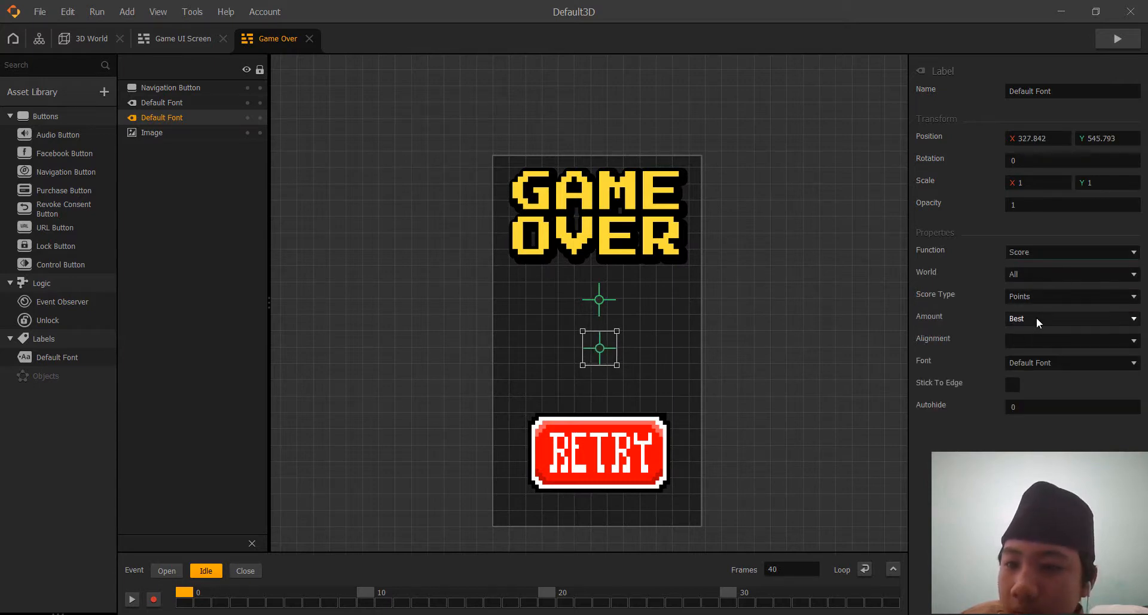
left_click(1037, 321)
left_click(1039, 350)
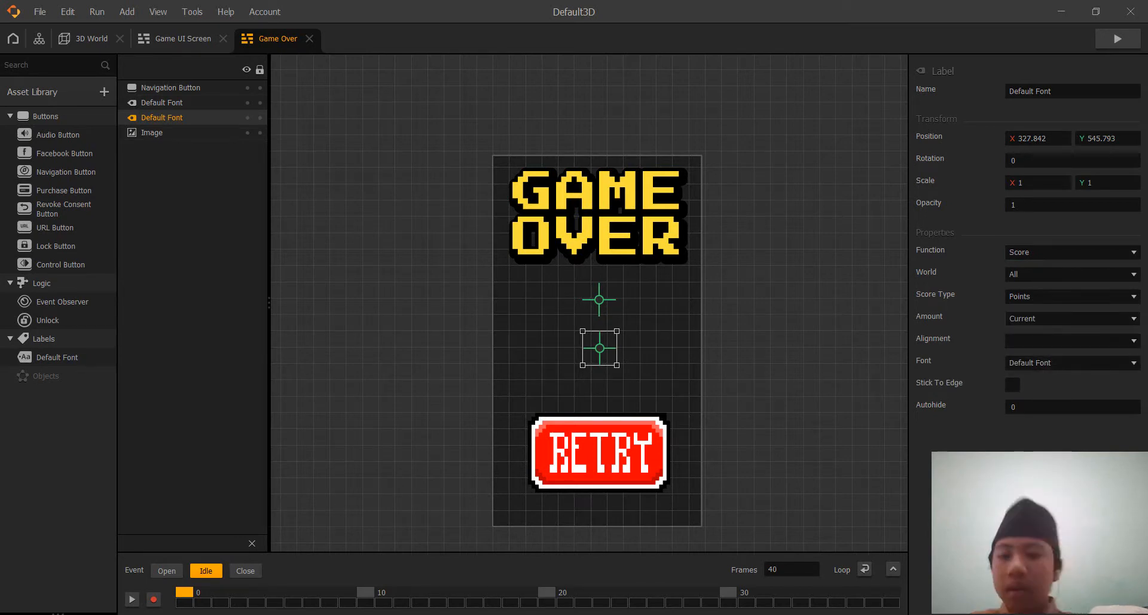
Return to the node map and move the Game Over node closer to the Game UI Screen node, in line with it.
left_click(39, 38)
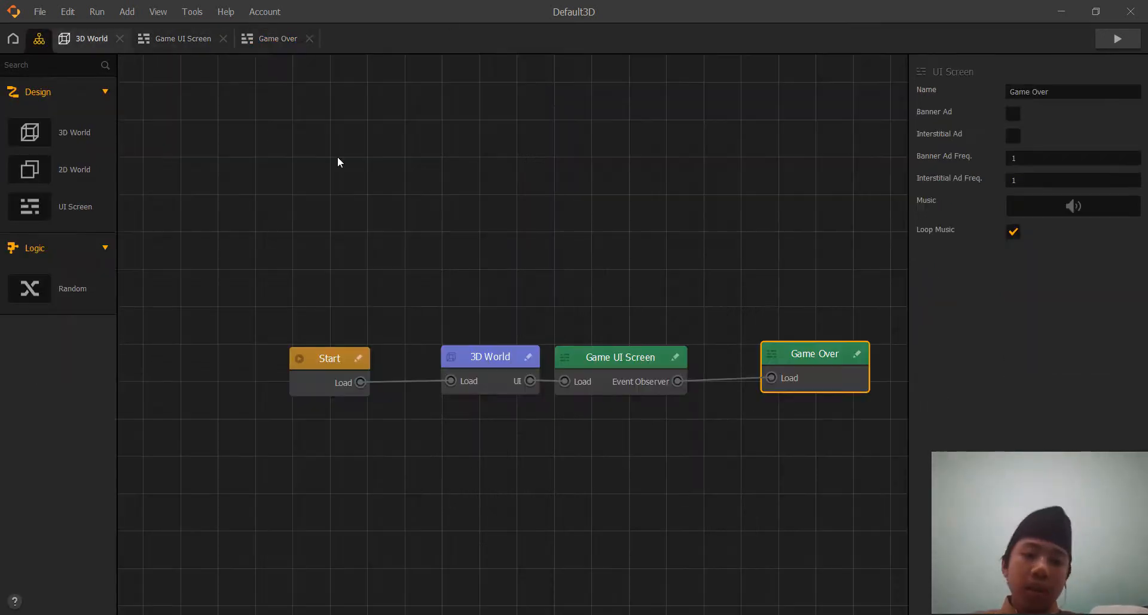
left_click_drag(779, 358, 759, 350)
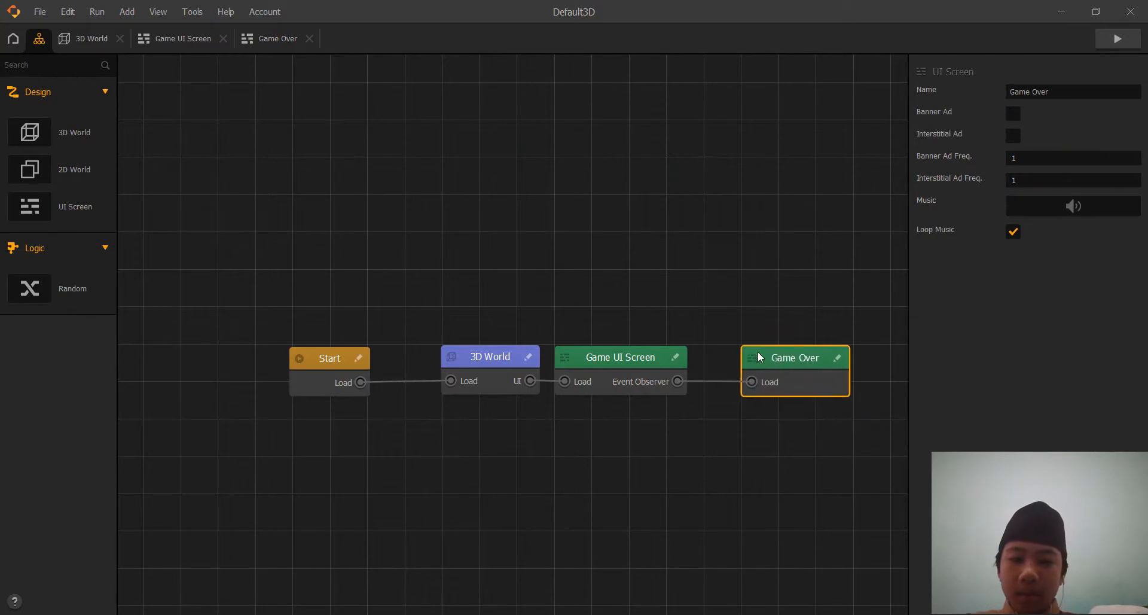
Preview the game, restart it from the Game Over screen, steer the ball until it crashes again, and close the preview.
left_click(1110, 41)
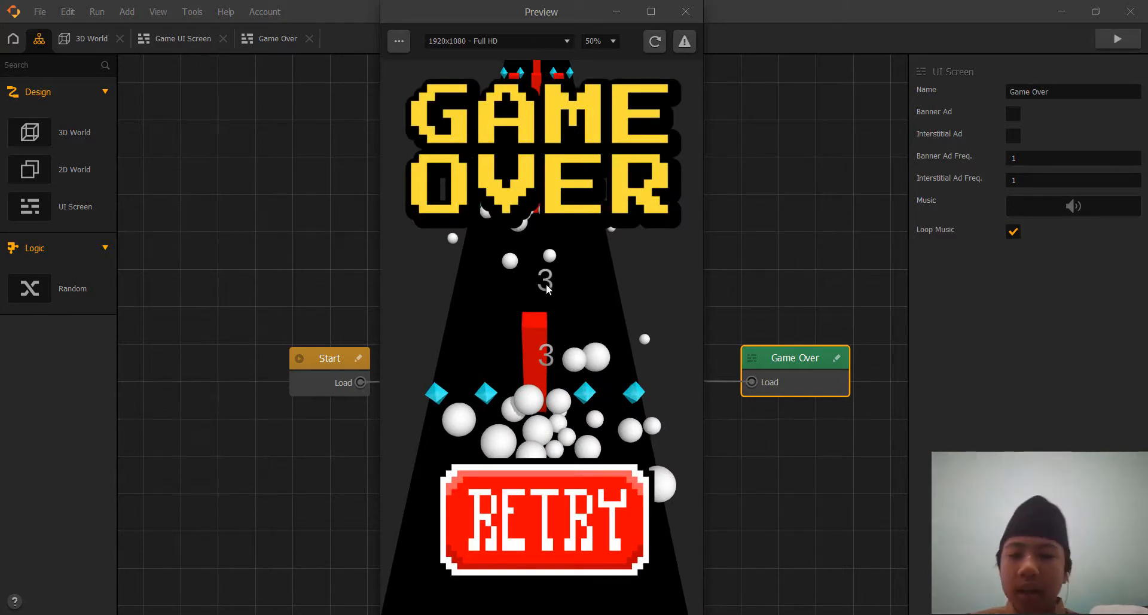
left_click(575, 484)
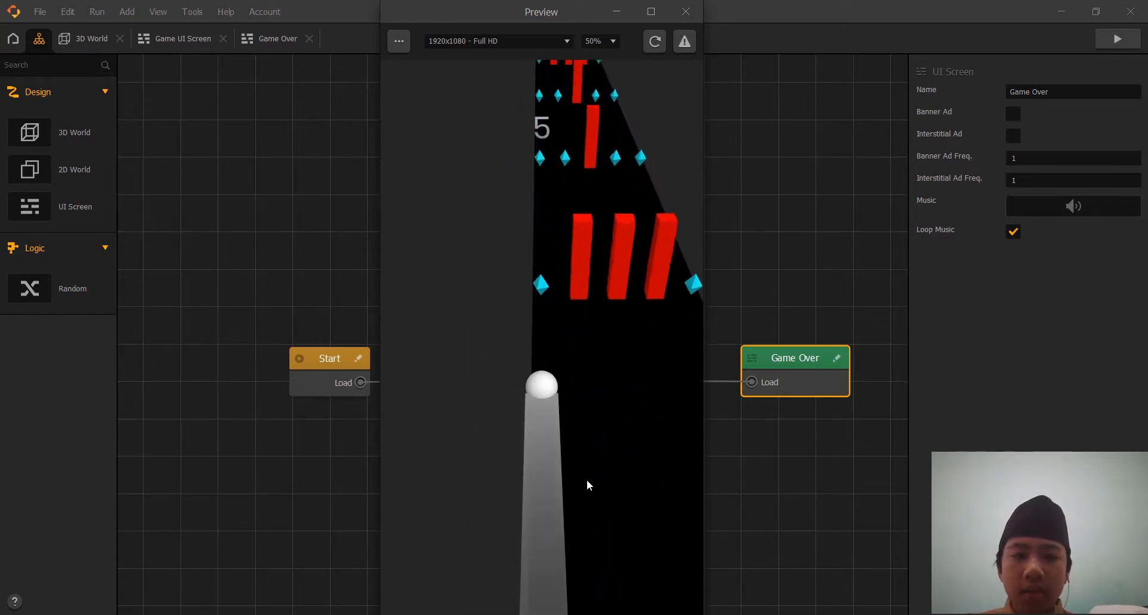
key("Right")
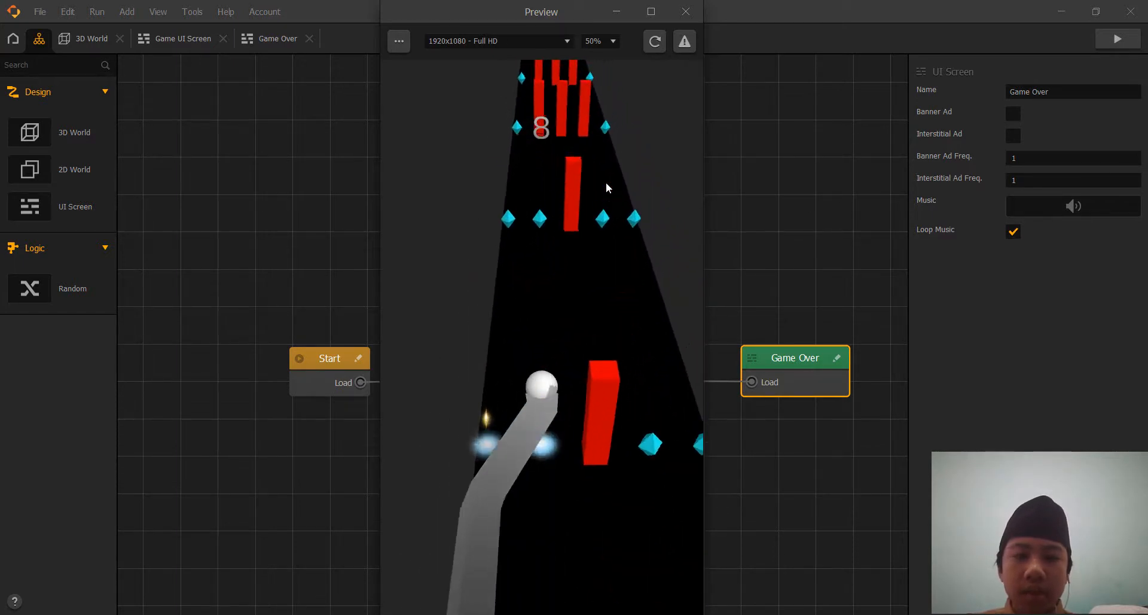
key("Left")
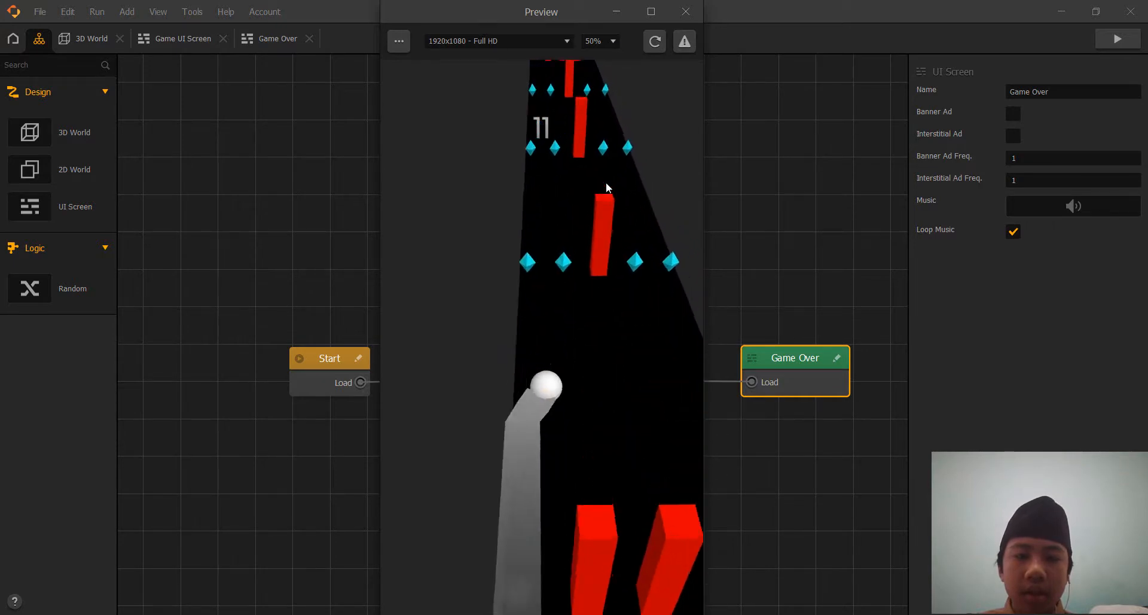
key("Right")
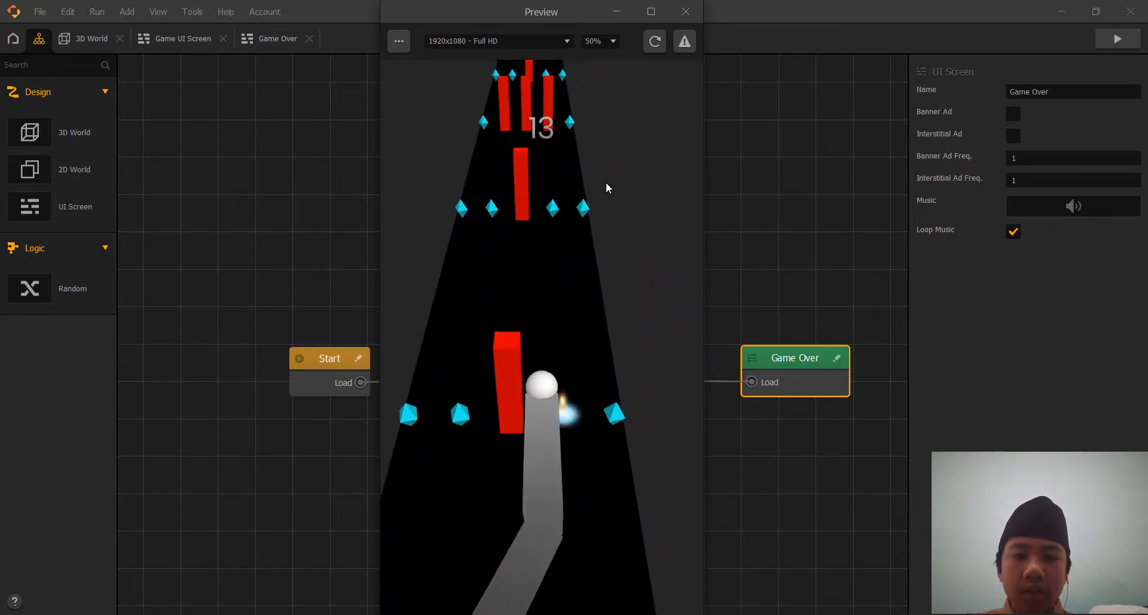
key("Left")
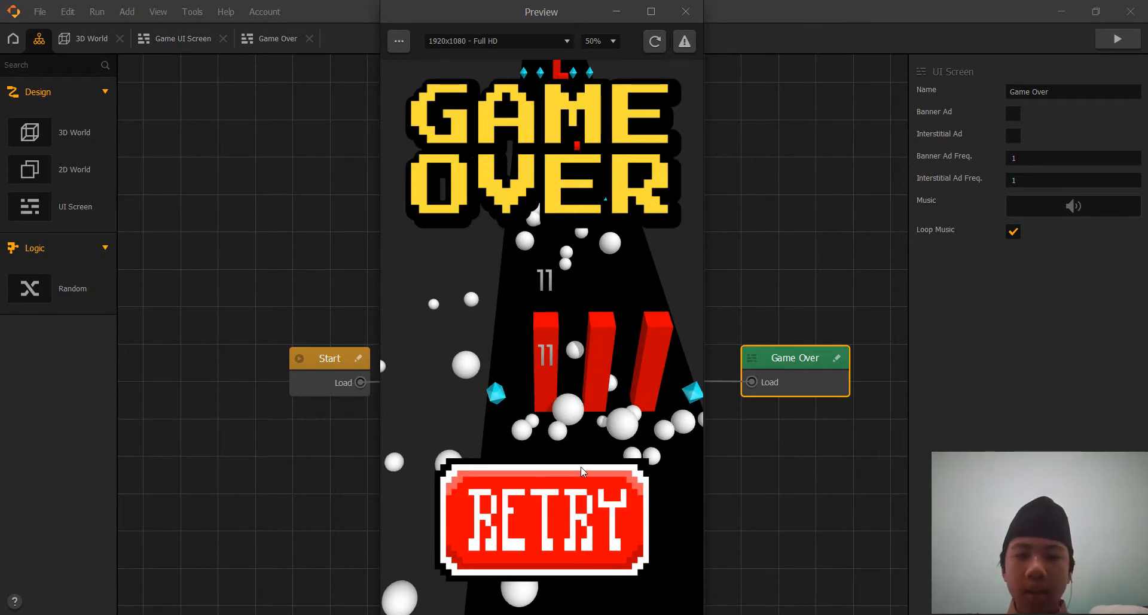
left_click(686, 11)
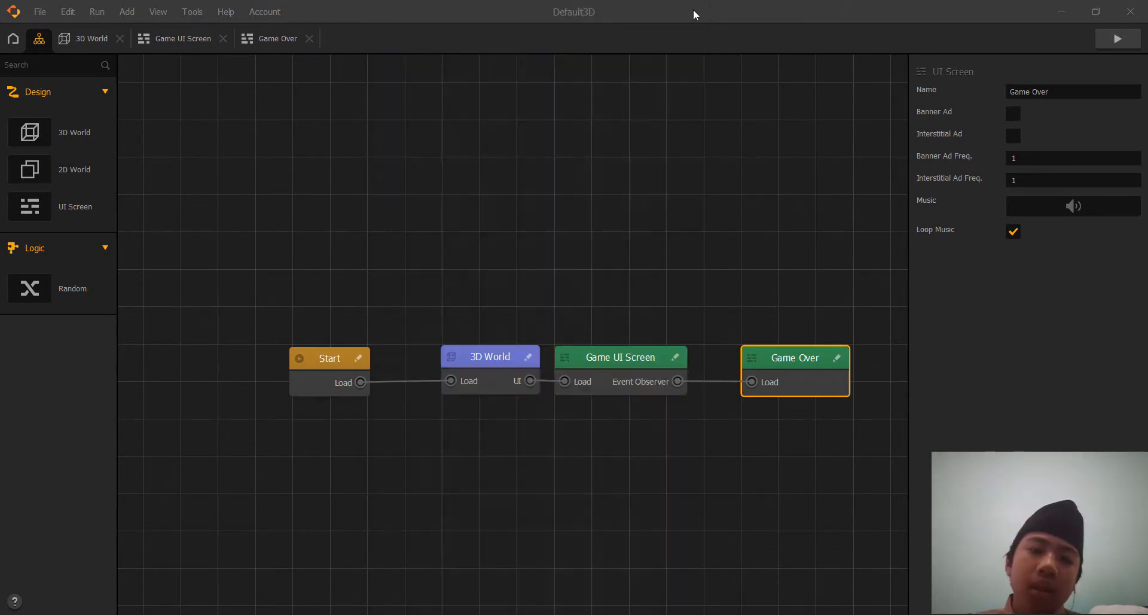
left_click(99, 52)
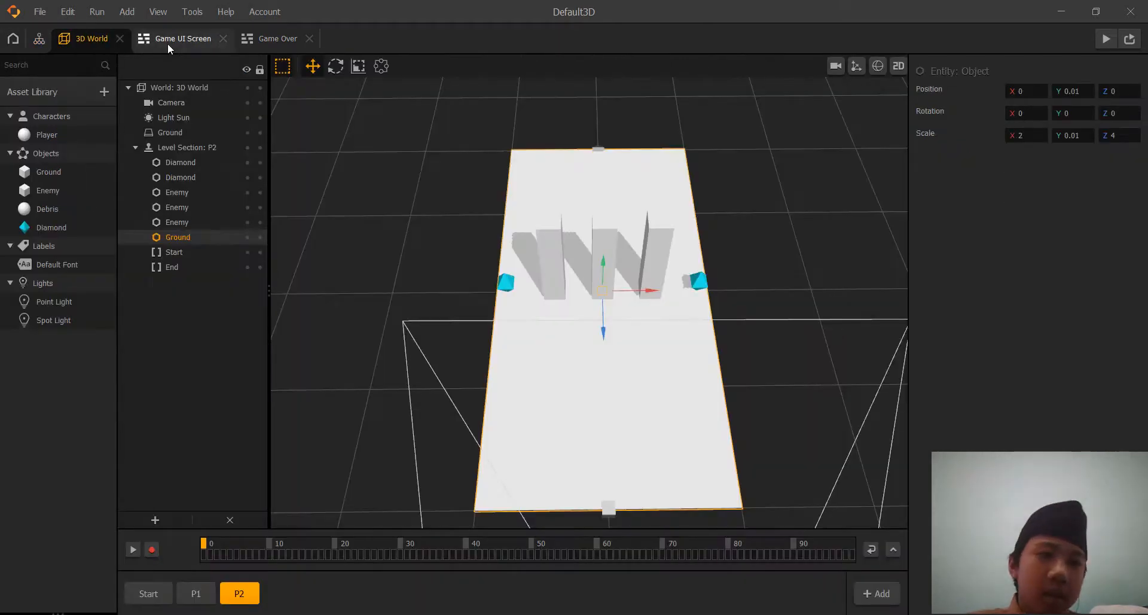
left_click(182, 41)
left_click(280, 34)
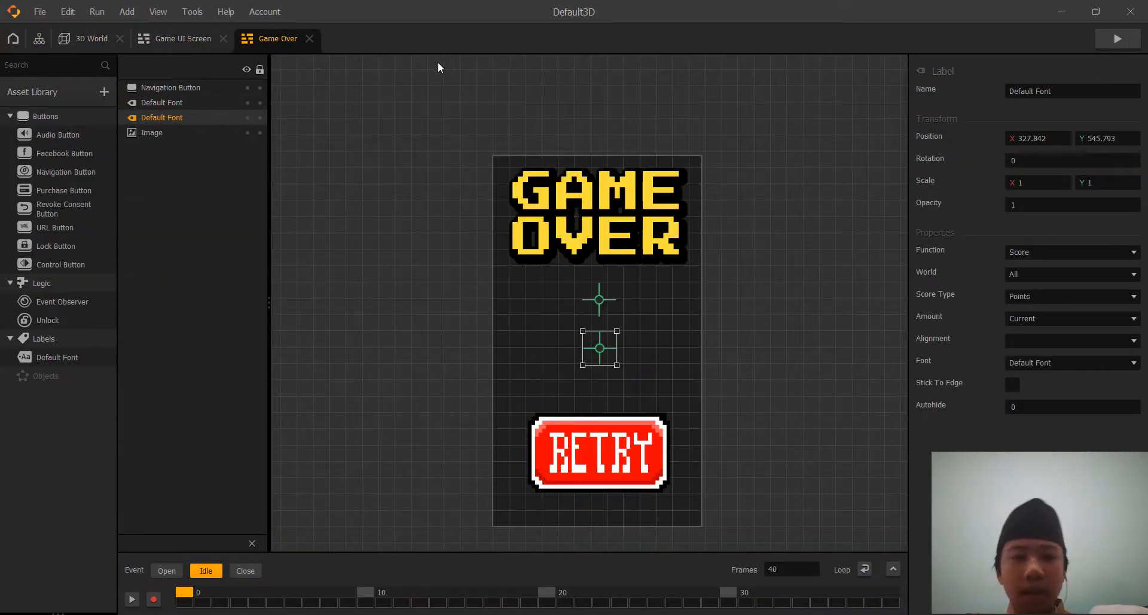
left_click(188, 38)
left_click(87, 40)
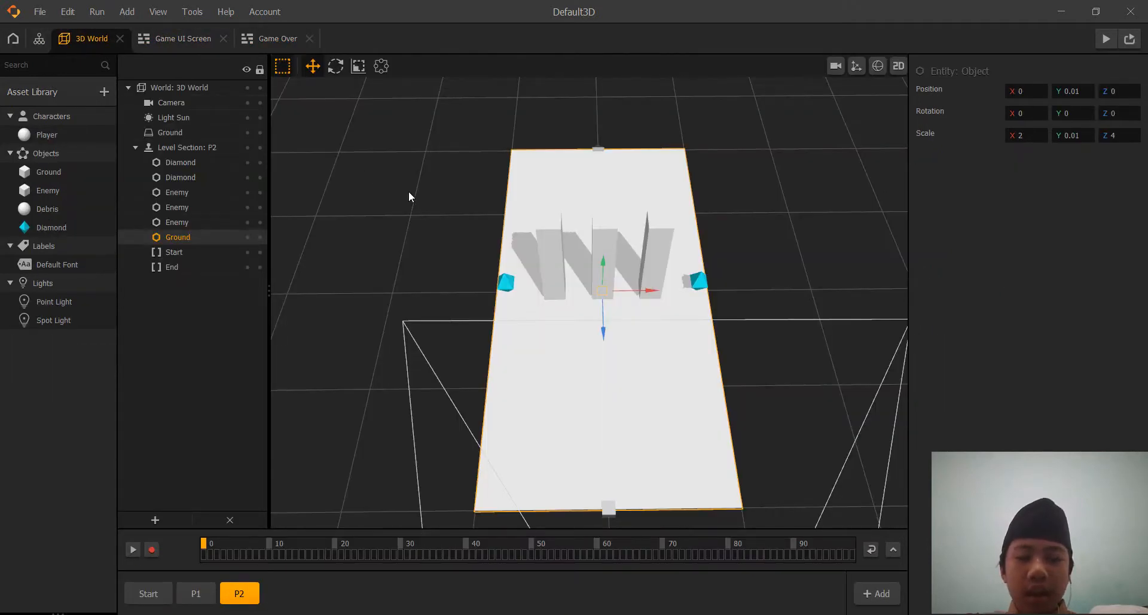
middle_click_drag(409, 194, 388, 195)
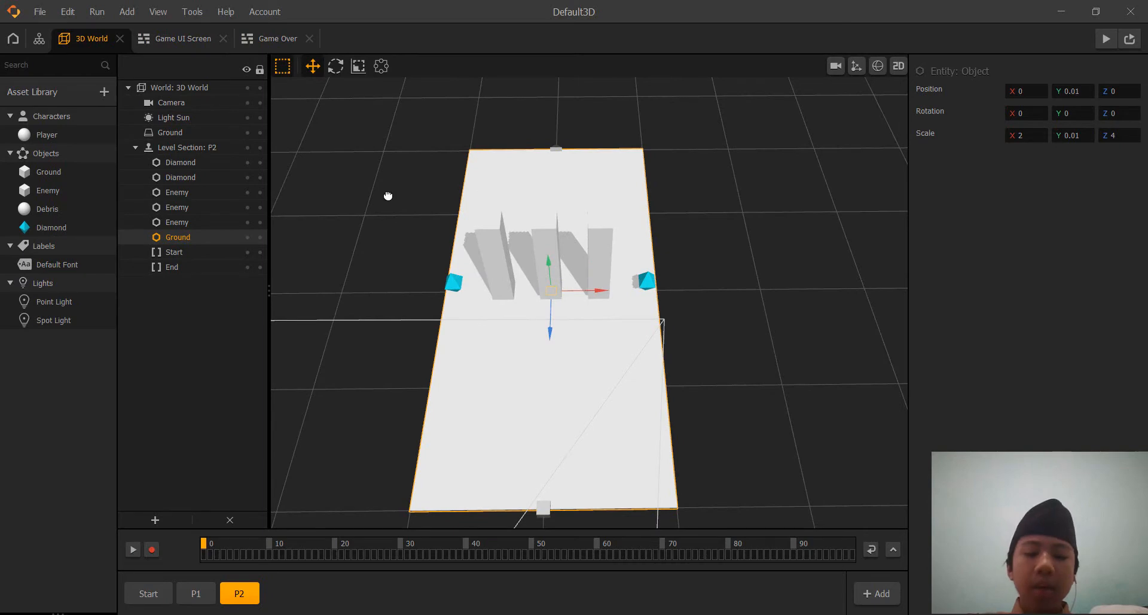